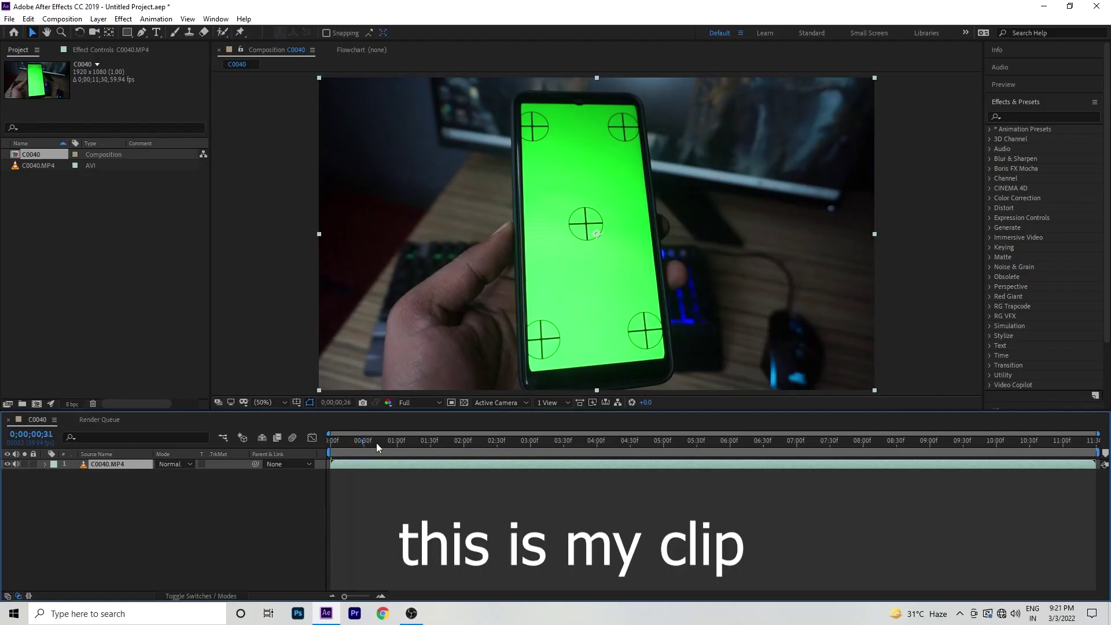
Step: Preview the clip, duplicate the C0040.MP4 layer, and rename the top copy 'track'
{"action": "left_click_drag", "start_coordinate": [376, 442], "coordinate": [981, 481]}
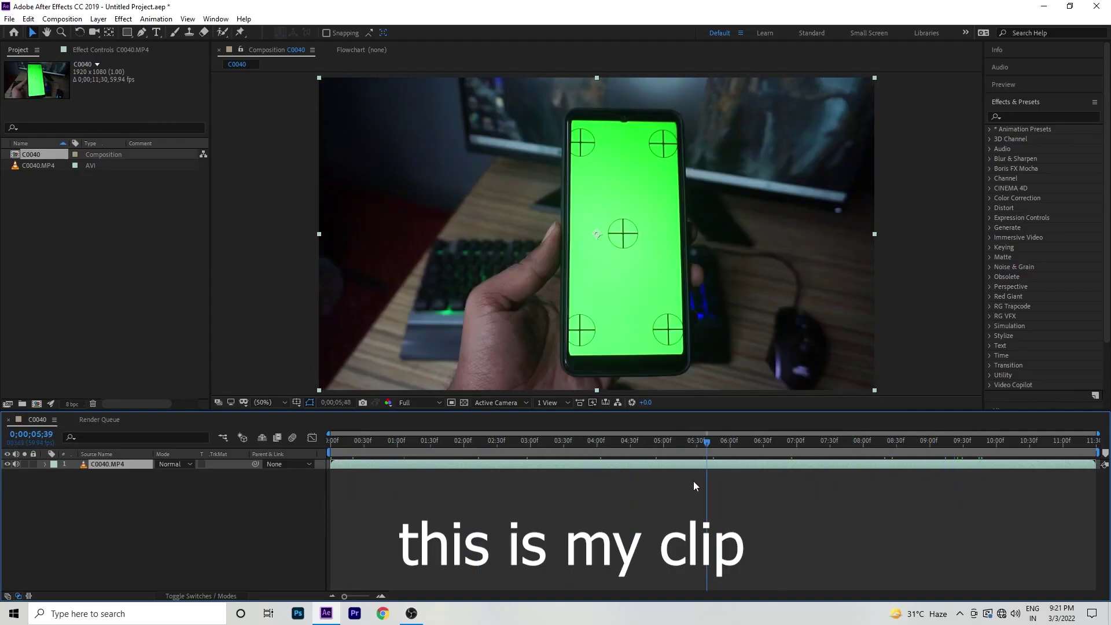
{"action": "left_click_drag", "start_coordinate": [981, 485], "coordinate": [340, 478]}
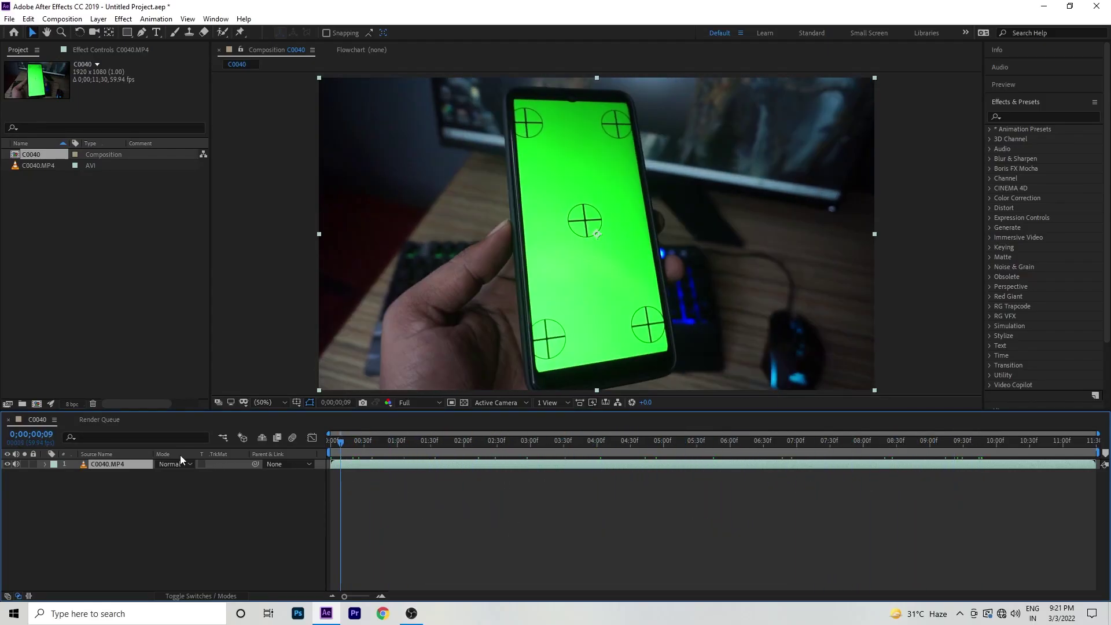
{"action": "key", "text": "ctrl+d"}
{"action": "right_click", "coordinate": [129, 465]}
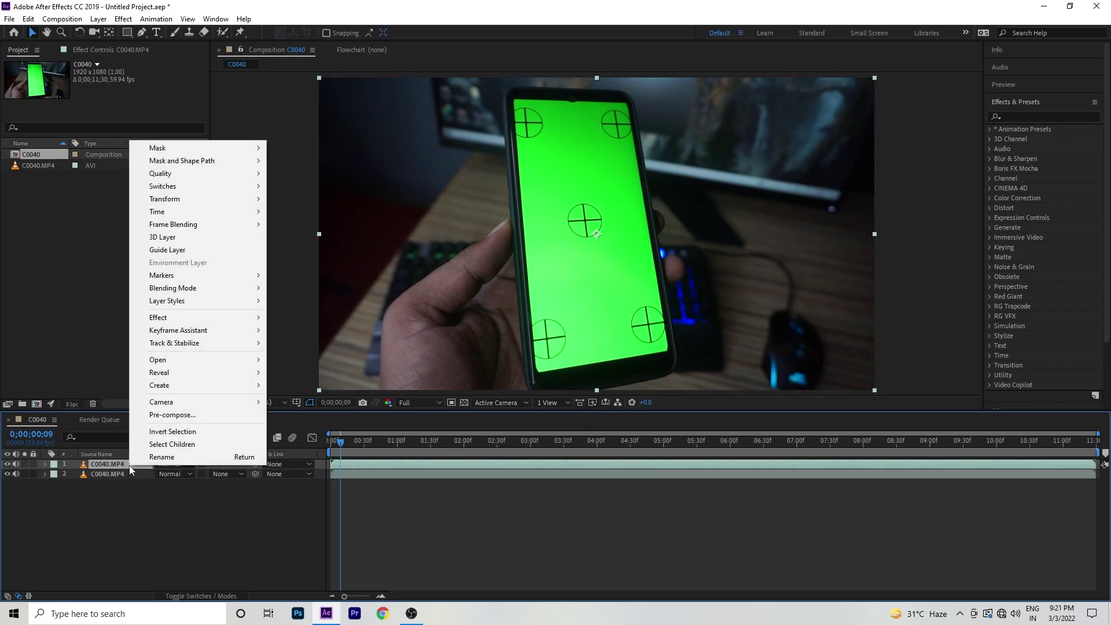
{"action": "left_click", "coordinate": [161, 456]}
{"action": "type", "text": "track"}
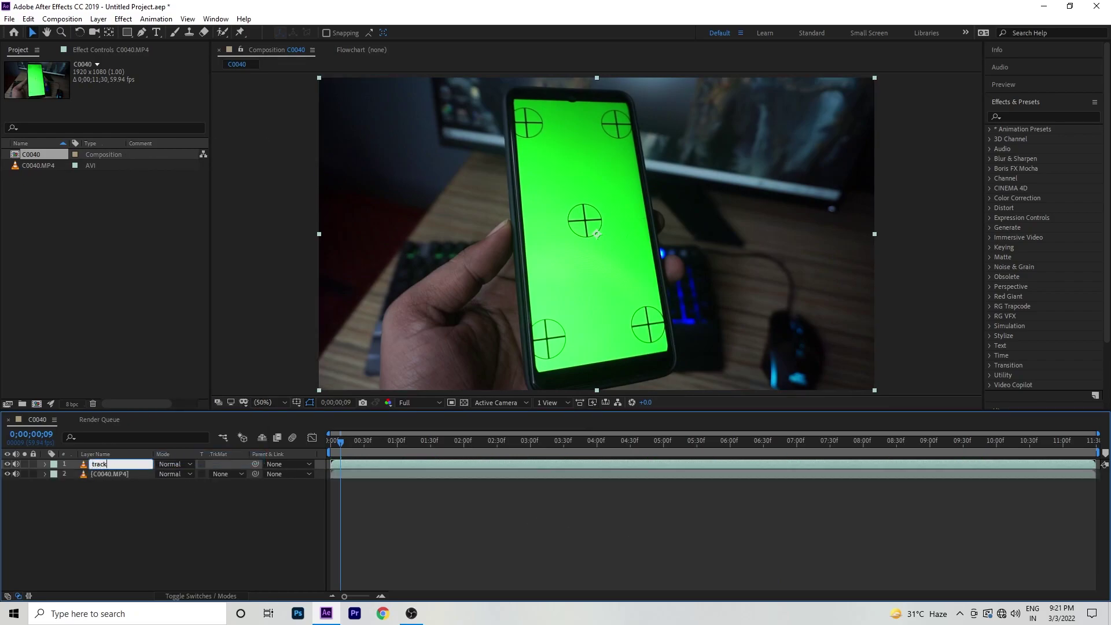
{"action": "key", "text": "Return"}
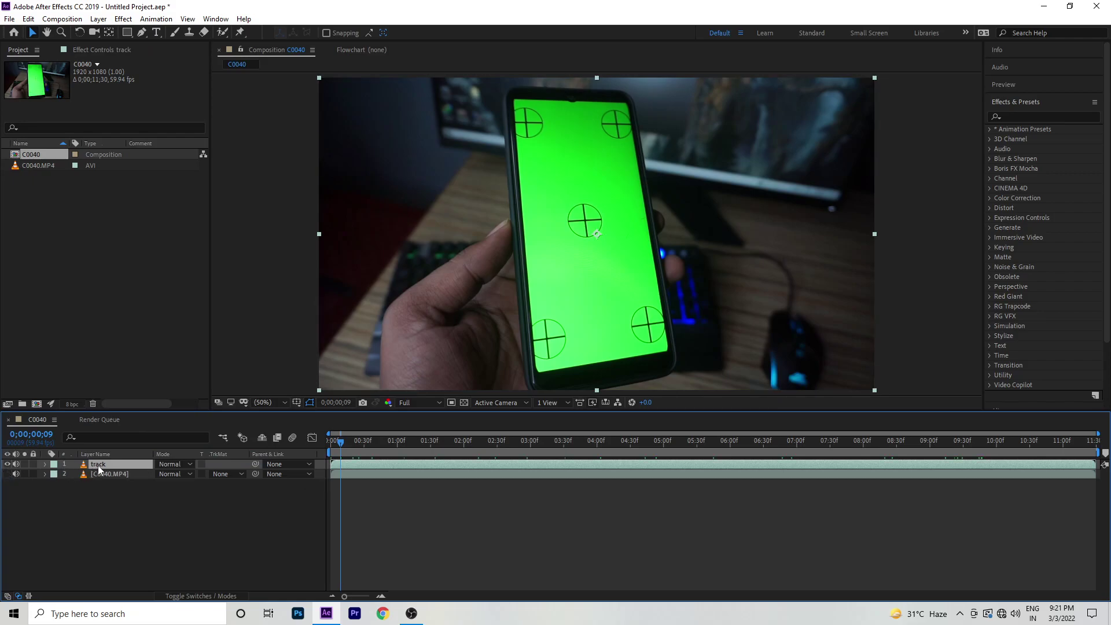
{"action": "left_click_drag", "start_coordinate": [380, 411], "coordinate": [380, 479]}
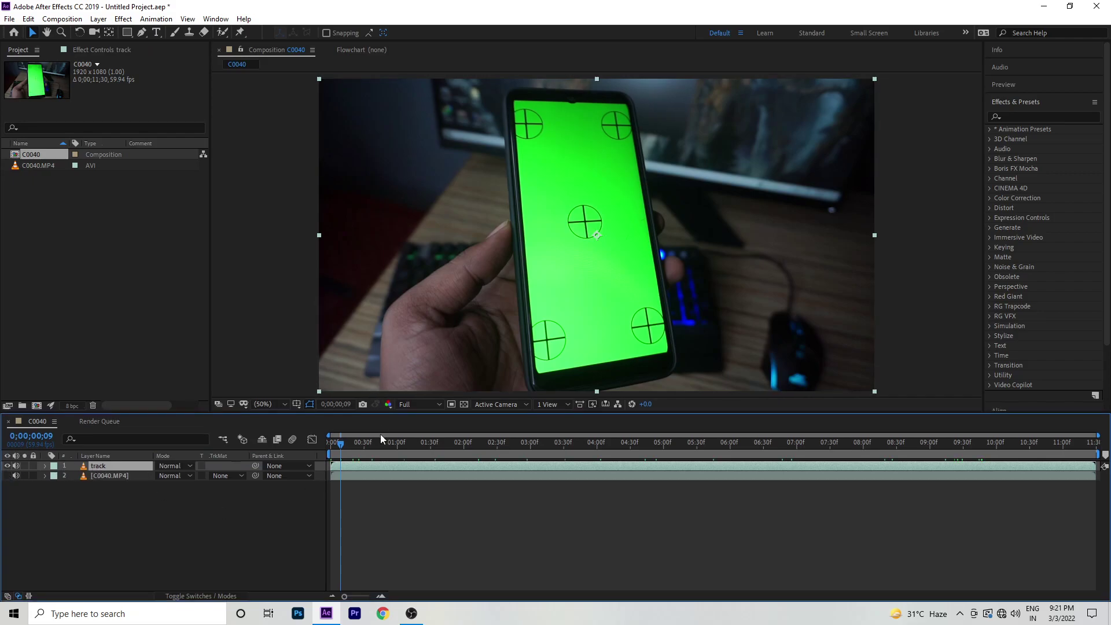
{"action": "key", "text": "Home"}
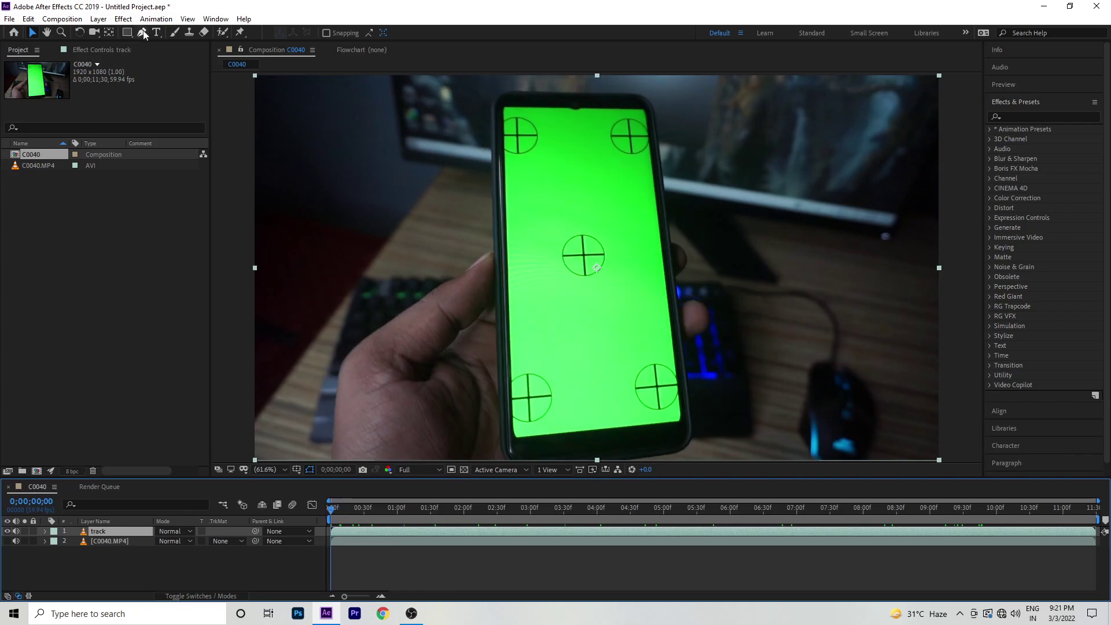
Step: Draw a closed four-point Pen mask on the track layer around the phone's corners
{"action": "left_click", "coordinate": [142, 33]}
{"action": "left_click", "coordinate": [495, 102]}
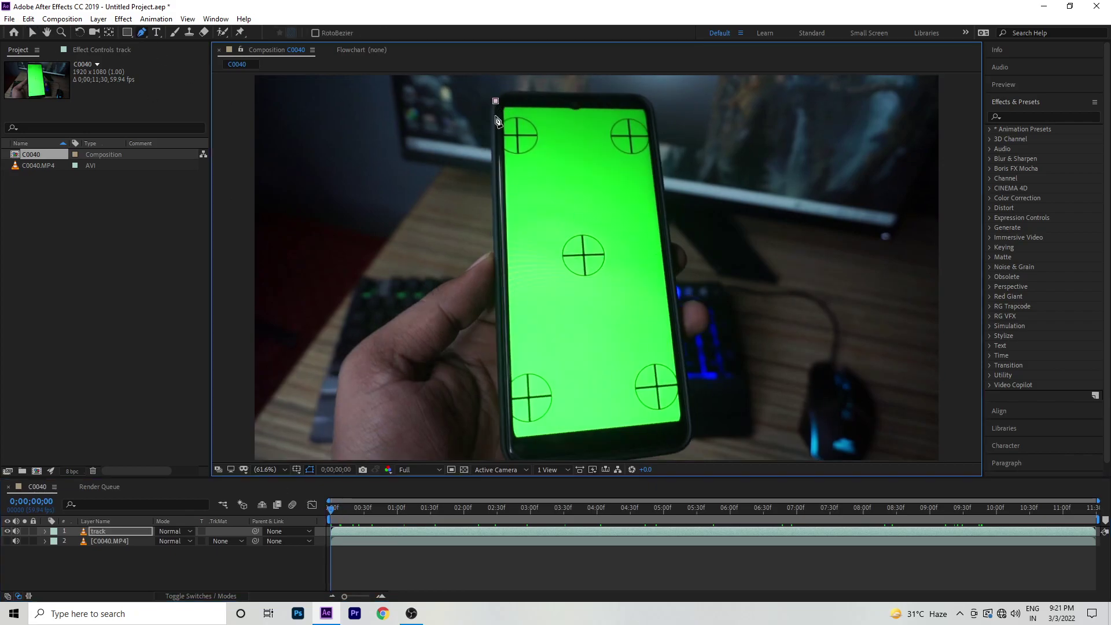
{"action": "left_click", "coordinate": [508, 459]}
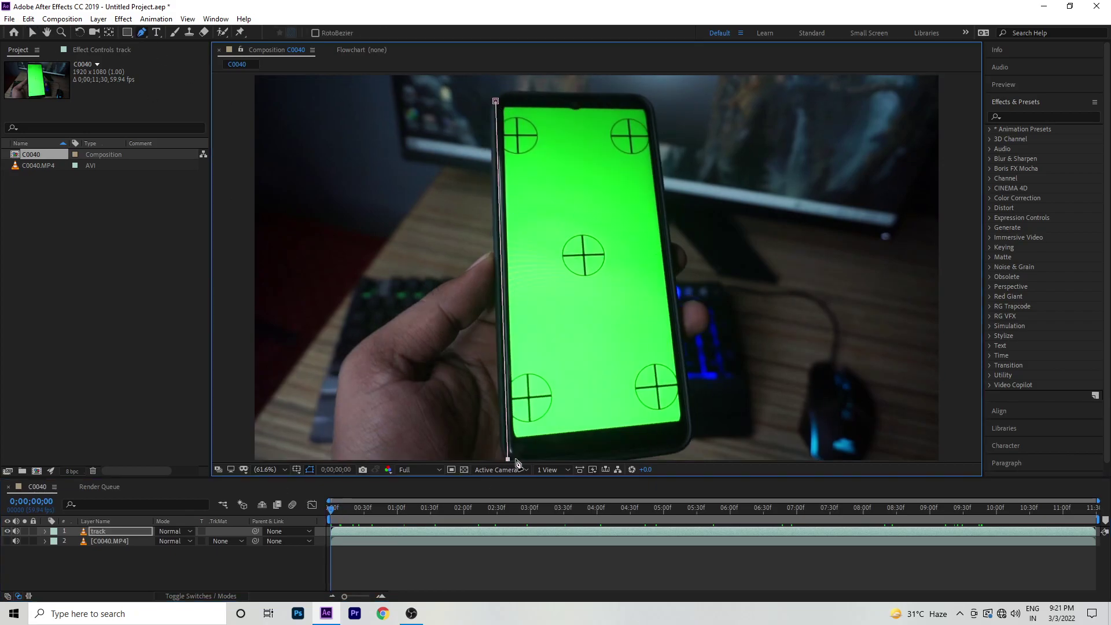
{"action": "left_click", "coordinate": [691, 442]}
{"action": "left_click", "coordinate": [649, 101]}
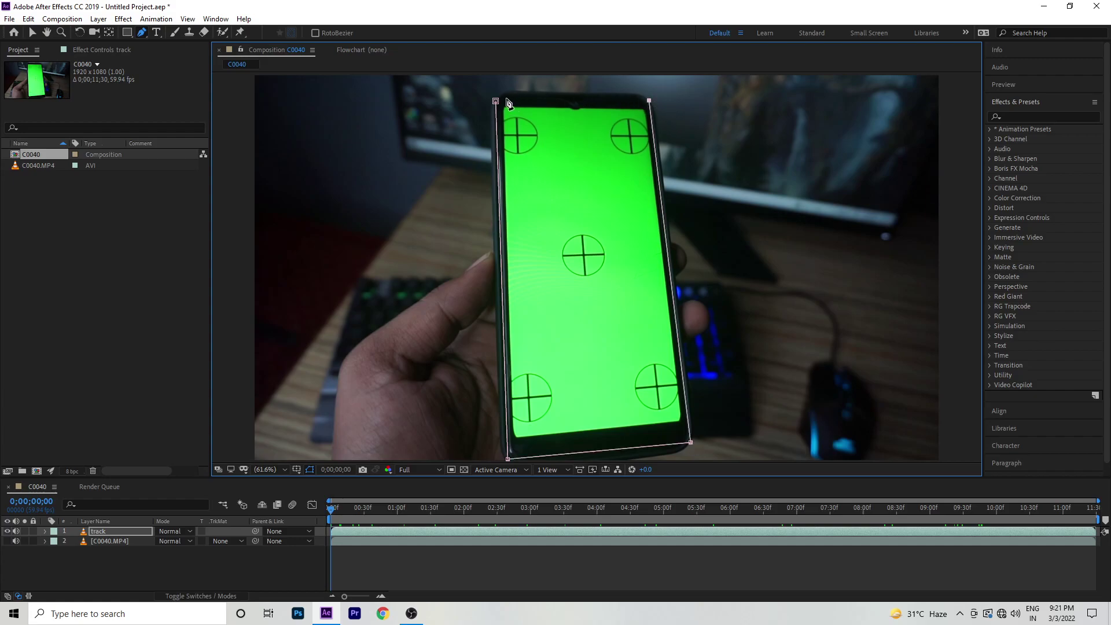
{"action": "left_click", "coordinate": [496, 102]}
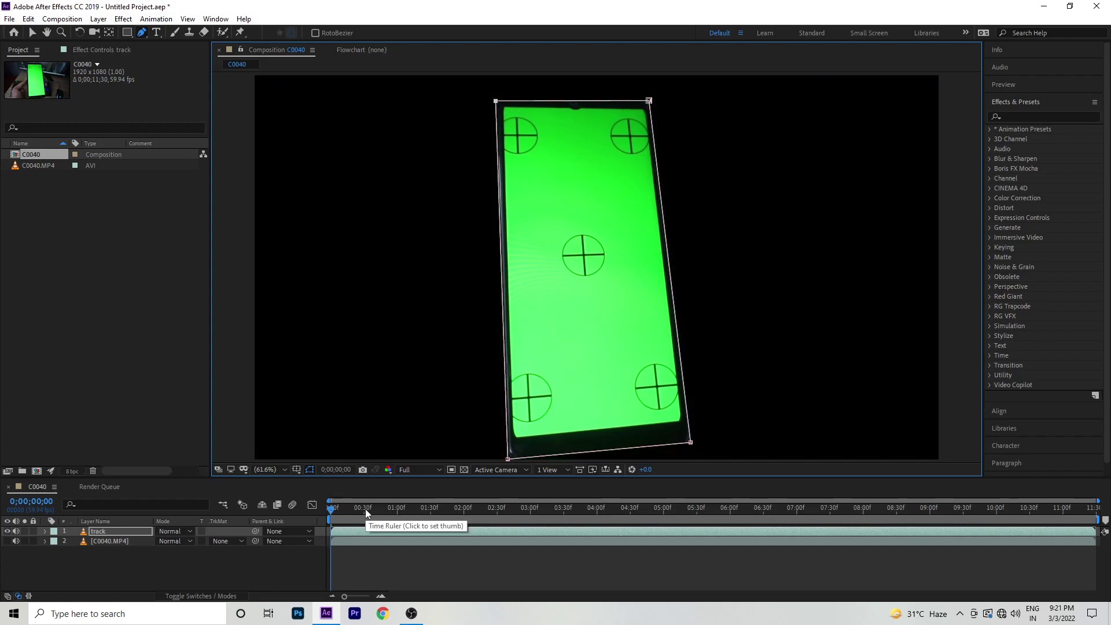
Step: Turn on the Mask 1 Mask Path stopwatch and make the mask freely transformable
{"action": "left_click", "coordinate": [45, 531]}
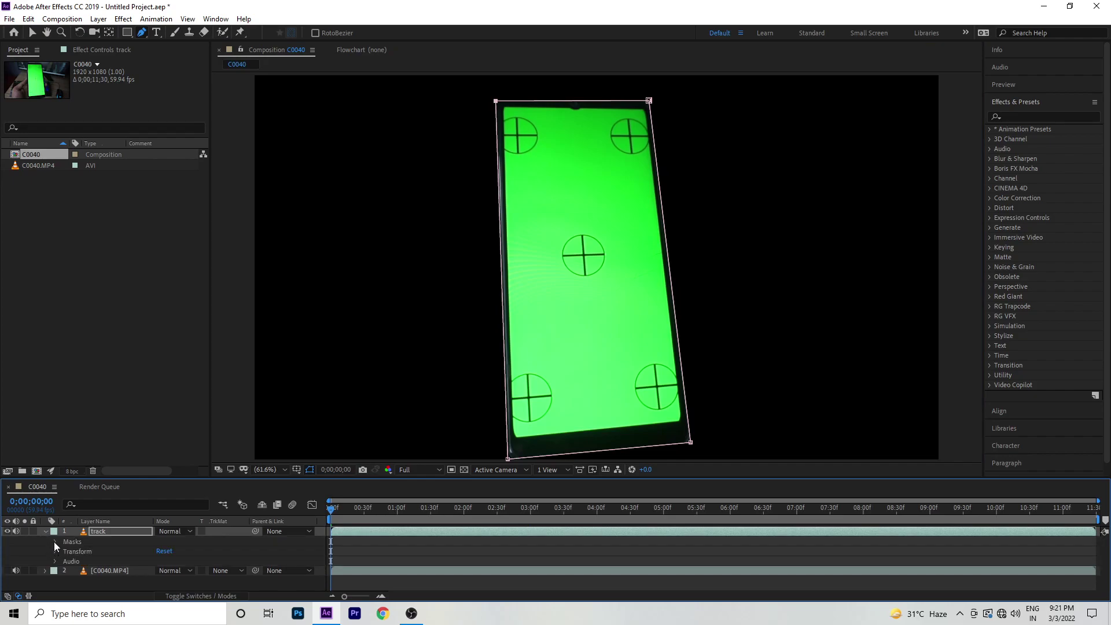
{"action": "left_click", "coordinate": [55, 542]}
{"action": "left_click", "coordinate": [66, 553]}
{"action": "left_click", "coordinate": [85, 555]}
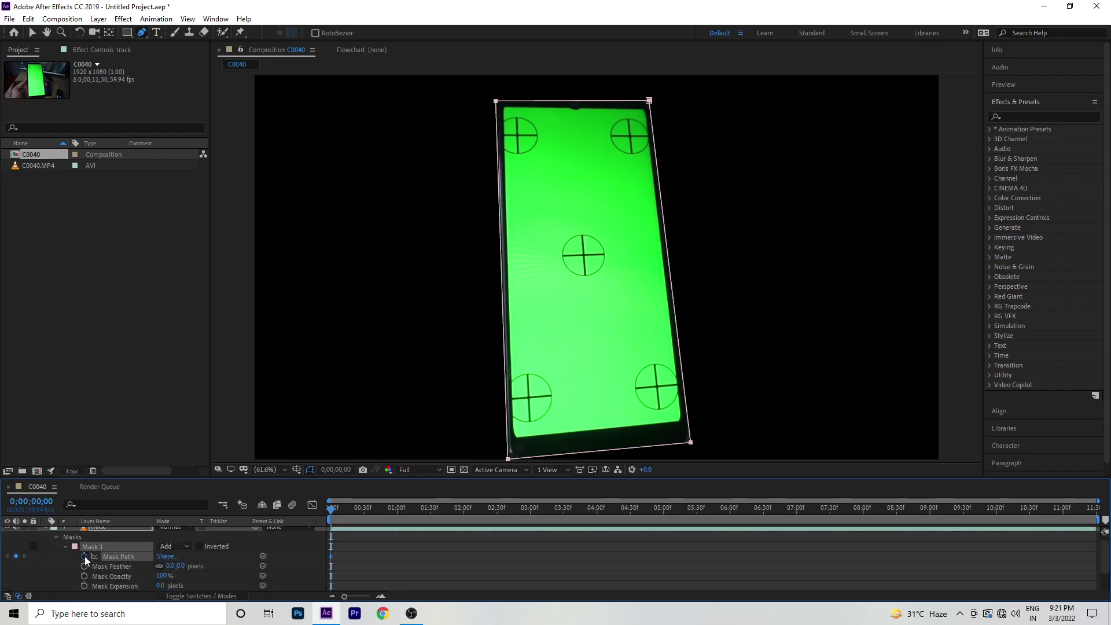
{"action": "key", "text": "ctrl+t"}
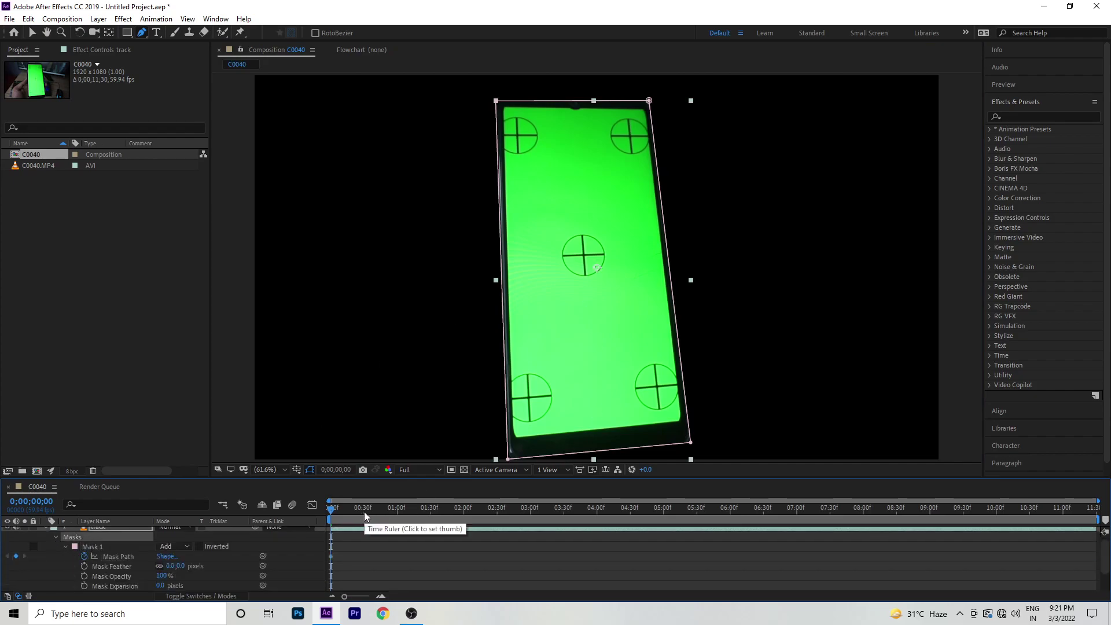
Step: Keyframe the mask onto the phone's new position over the next few frames
{"action": "left_click", "coordinate": [364, 510]}
{"action": "left_click_drag", "start_coordinate": [493, 101], "coordinate": [472, 75]}
{"action": "left_click", "coordinate": [397, 507]}
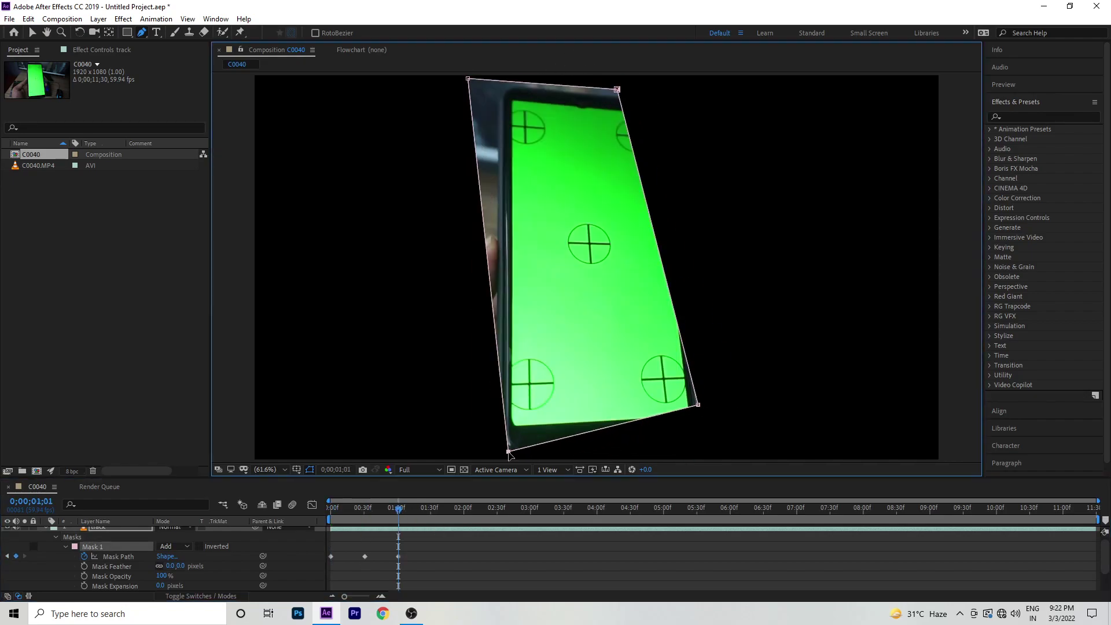
{"action": "left_click", "coordinate": [430, 507]}
{"action": "left_click", "coordinate": [473, 507]}
{"action": "left_click_drag", "start_coordinate": [544, 457], "coordinate": [550, 456]}
{"action": "left_click_drag", "start_coordinate": [542, 108], "coordinate": [509, 92]}
Step: Keep refitting the mask corners to the tilting phone through the rest of the clip
{"action": "left_click", "coordinate": [499, 508]}
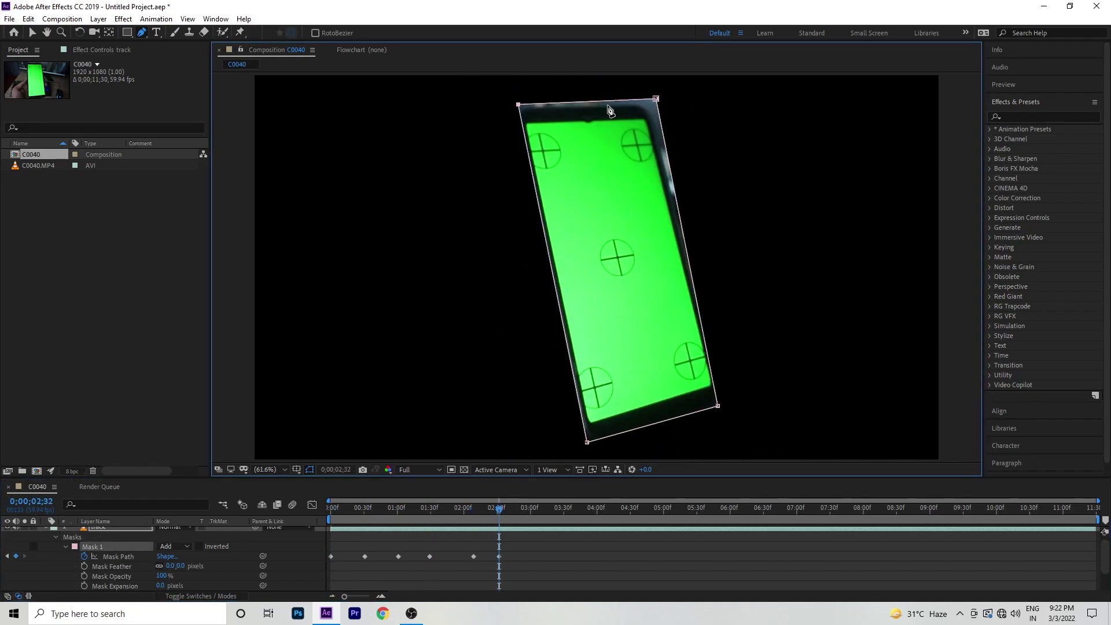
{"action": "left_click", "coordinate": [531, 507]}
{"action": "left_click_drag", "start_coordinate": [656, 116], "coordinate": [665, 142]}
{"action": "left_click", "coordinate": [564, 507]}
{"action": "left_click_drag", "start_coordinate": [551, 148], "coordinate": [569, 144]}
{"action": "left_click", "coordinate": [596, 507]}
{"action": "left_click", "coordinate": [630, 507]}
{"action": "left_click", "coordinate": [664, 508]}
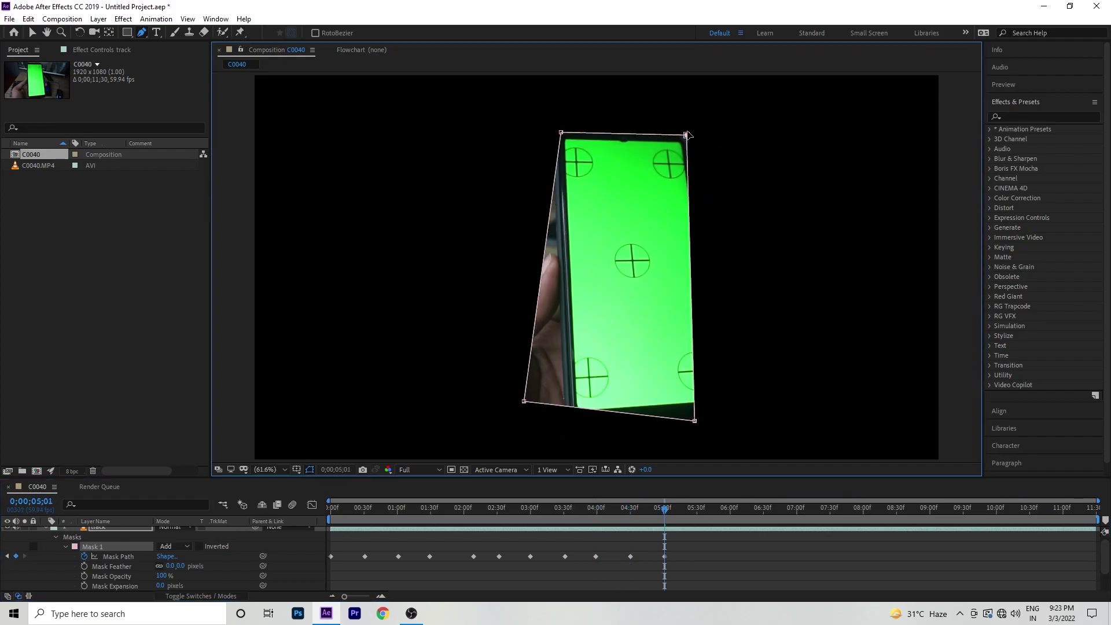
{"action": "left_click", "coordinate": [697, 508]}
{"action": "left_click", "coordinate": [730, 508]}
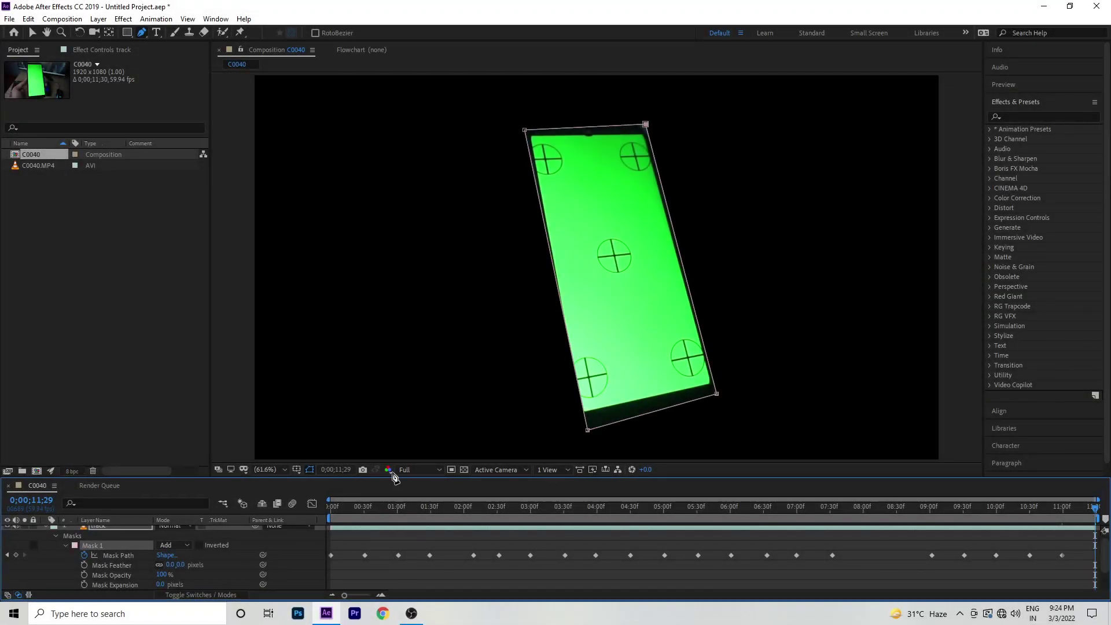
{"action": "left_click_drag", "start_coordinate": [392, 480], "coordinate": [381, 375]}
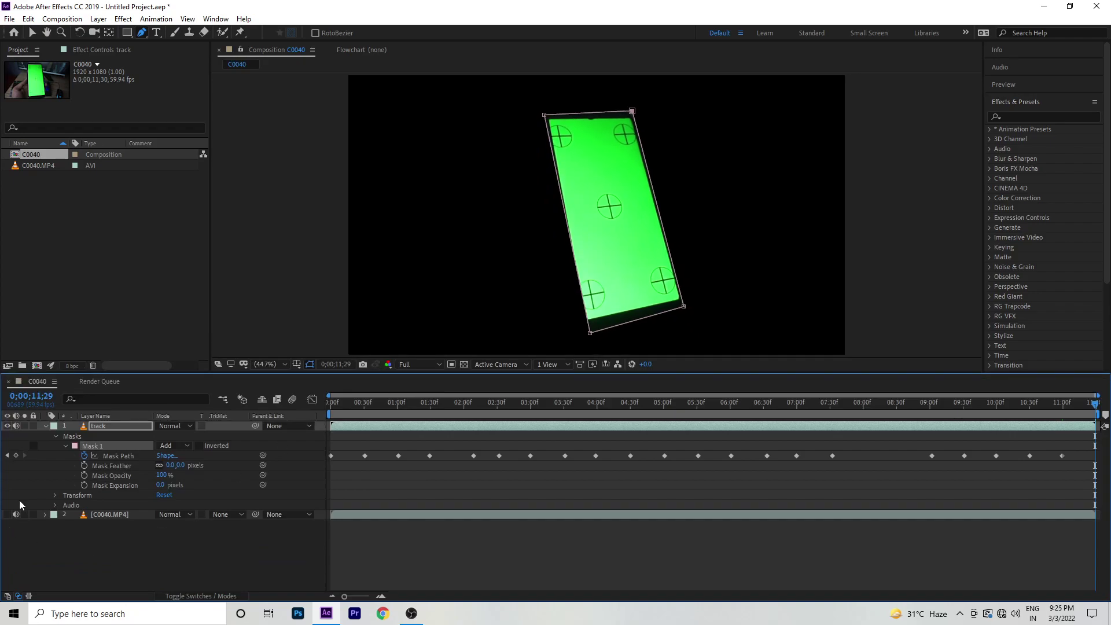
Step: Collapse the track layer and check the mask against the transparency grid
{"action": "left_click", "coordinate": [46, 426]}
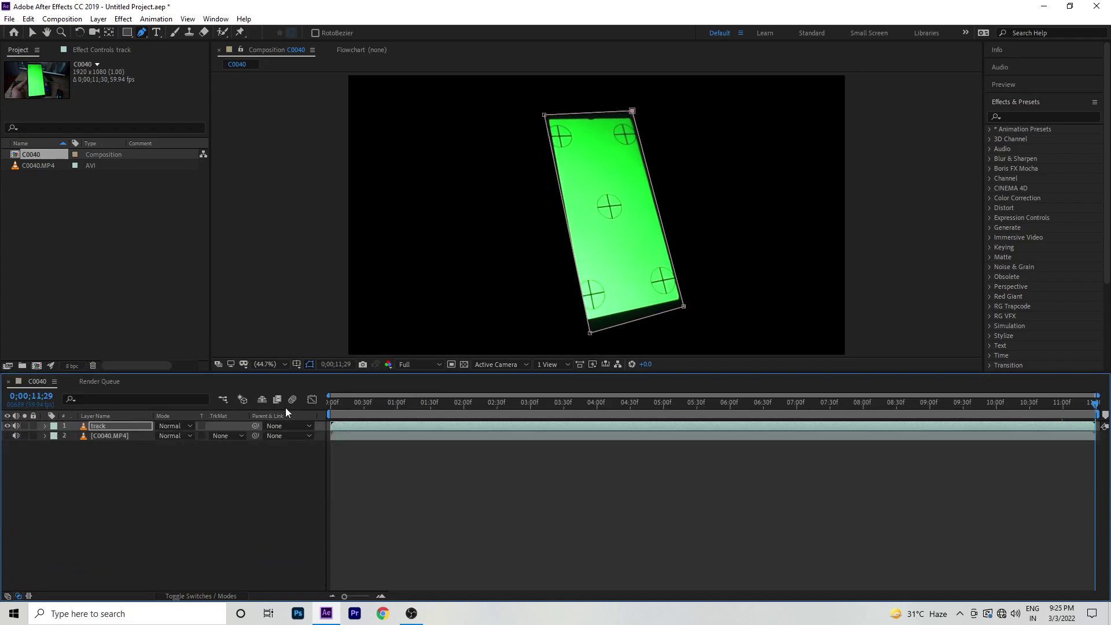
{"action": "left_click", "coordinate": [463, 365]}
{"action": "left_click", "coordinate": [464, 366]}
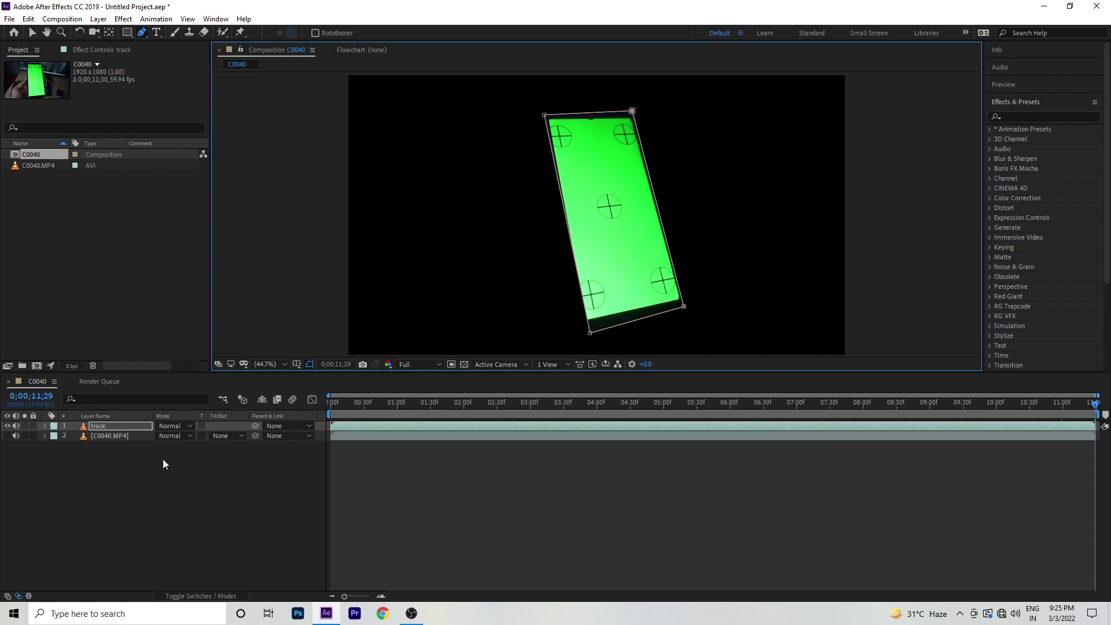
Step: Pre-compose the track layer into 'track Comp 1', moving all attributes into it
{"action": "left_click", "coordinate": [135, 425]}
{"action": "right_click", "coordinate": [135, 425]}
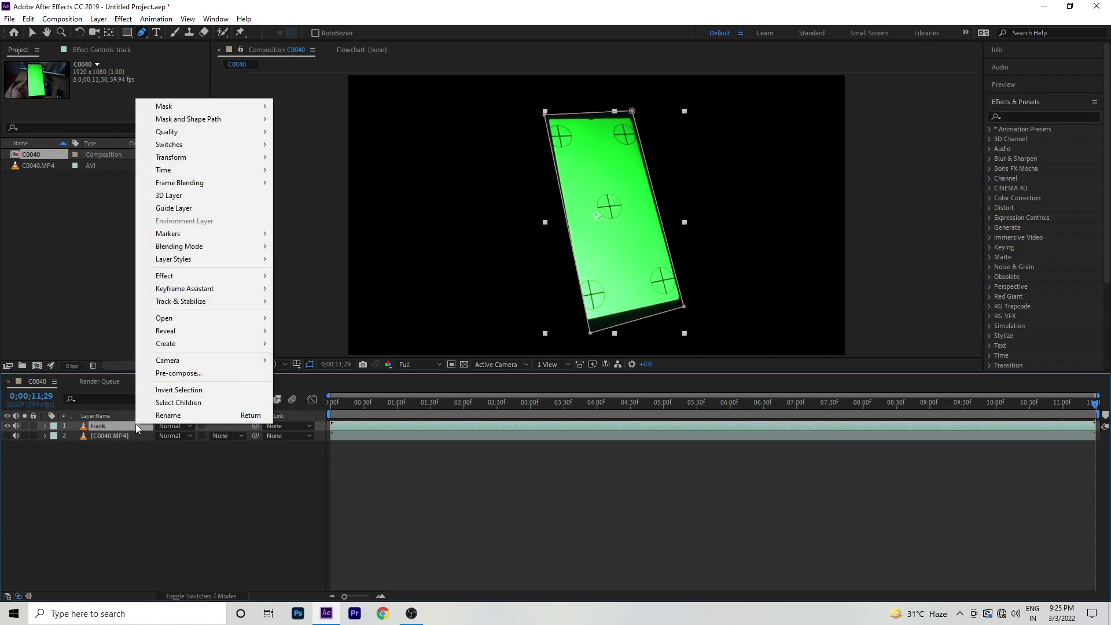
{"action": "left_click", "coordinate": [185, 373]}
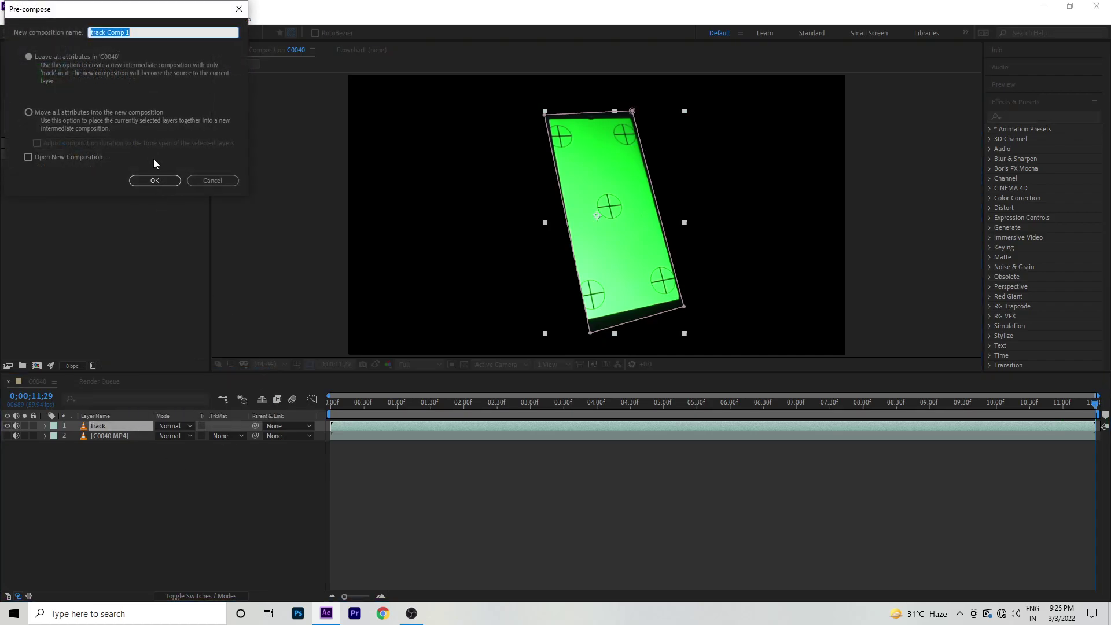
{"action": "left_click", "coordinate": [35, 112]}
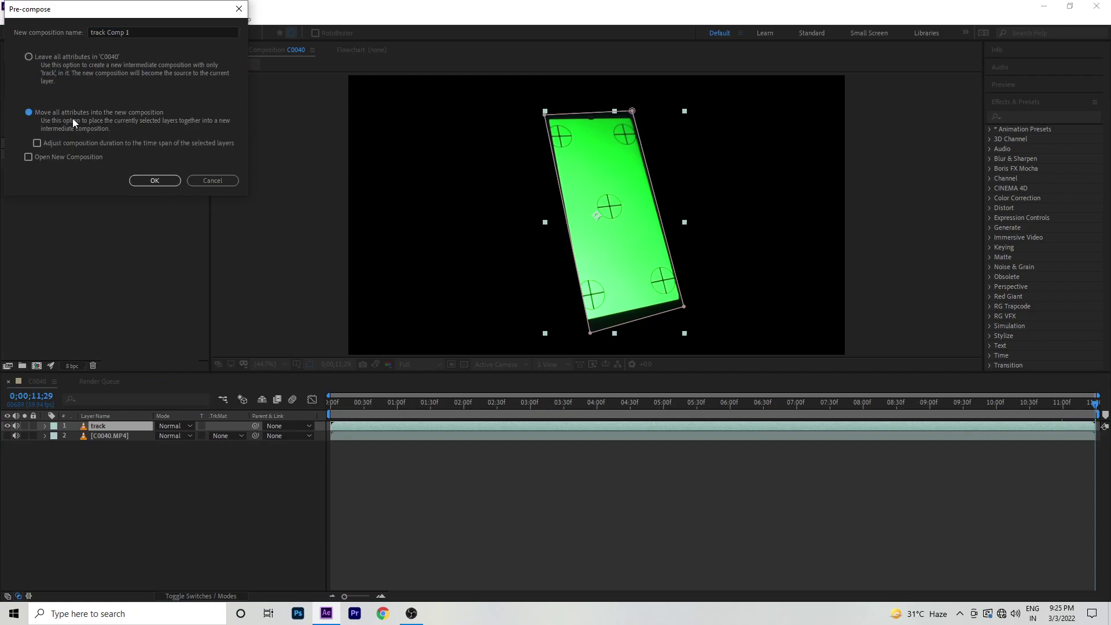
{"action": "left_click", "coordinate": [154, 181]}
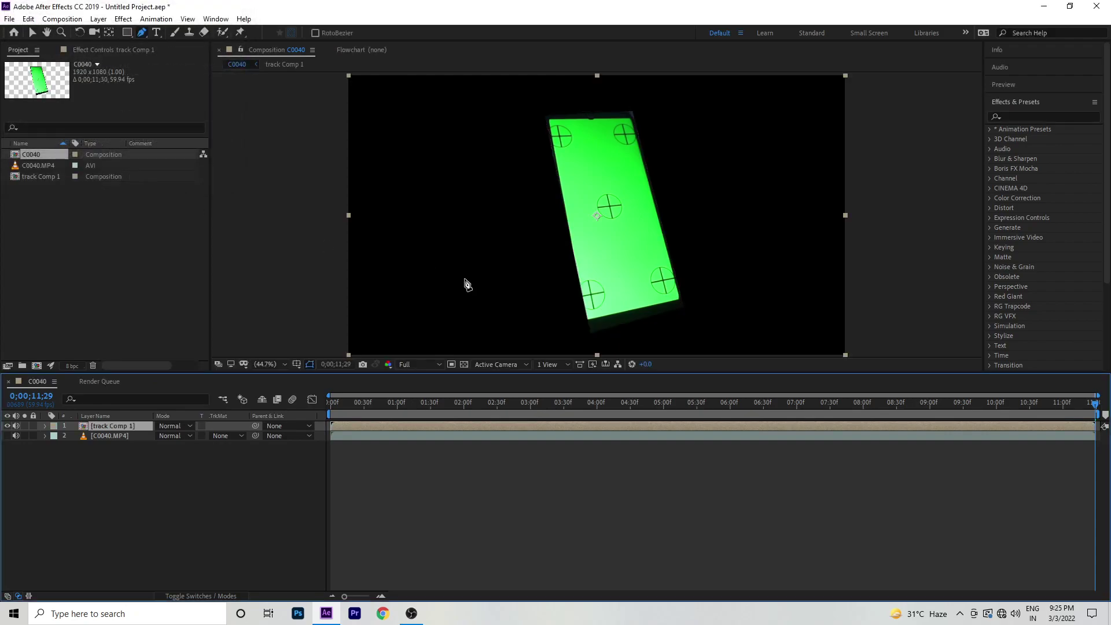
Step: Apply the 3D Camera Tracker to track Comp 1 from an Effects & Presets search
{"action": "left_click", "coordinate": [1037, 118]}
{"action": "type", "text": "3d cam"}
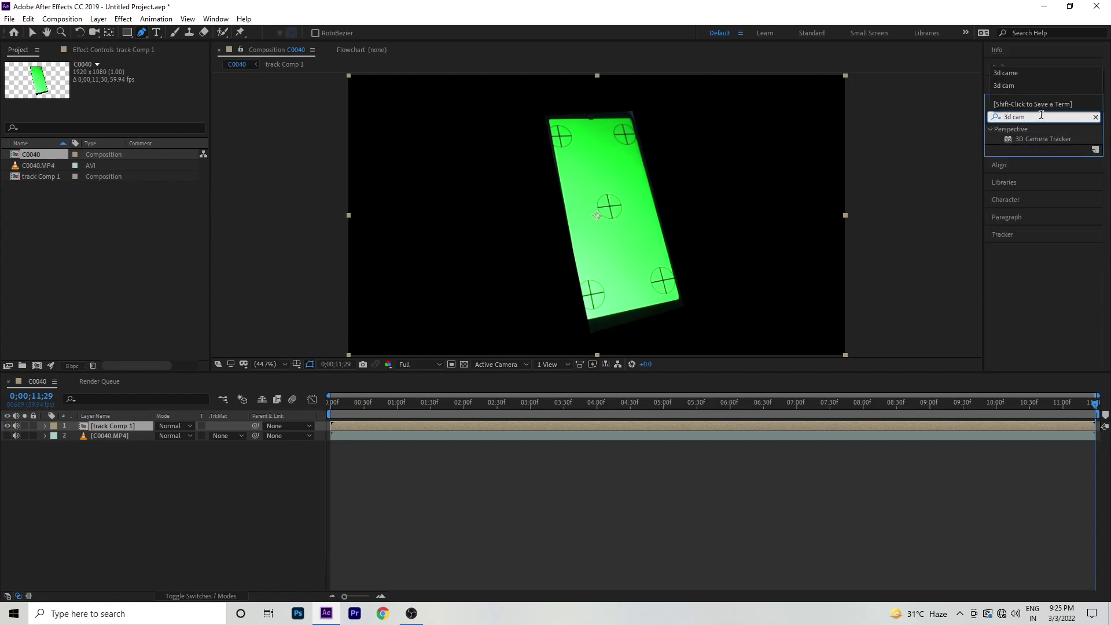
{"action": "left_click_drag", "start_coordinate": [1041, 139], "coordinate": [114, 428]}
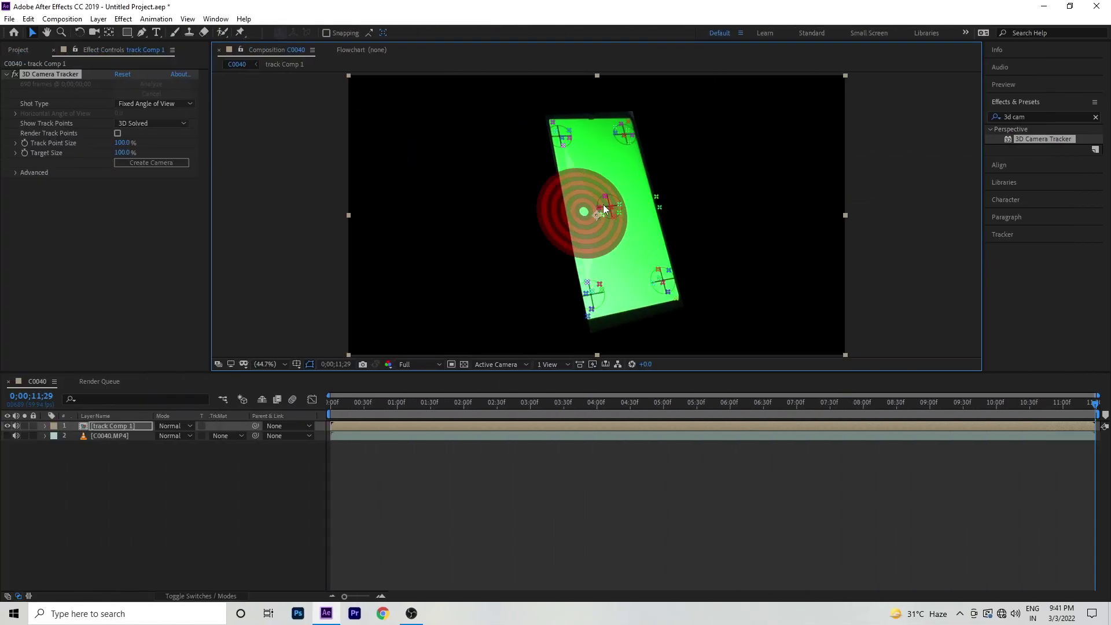
Step: Set the ground plane and origin on track points at the phone screen's centre
{"action": "left_click_drag", "start_coordinate": [616, 180], "coordinate": [589, 236]}
{"action": "left_click_drag", "start_coordinate": [636, 186], "coordinate": [635, 188]}
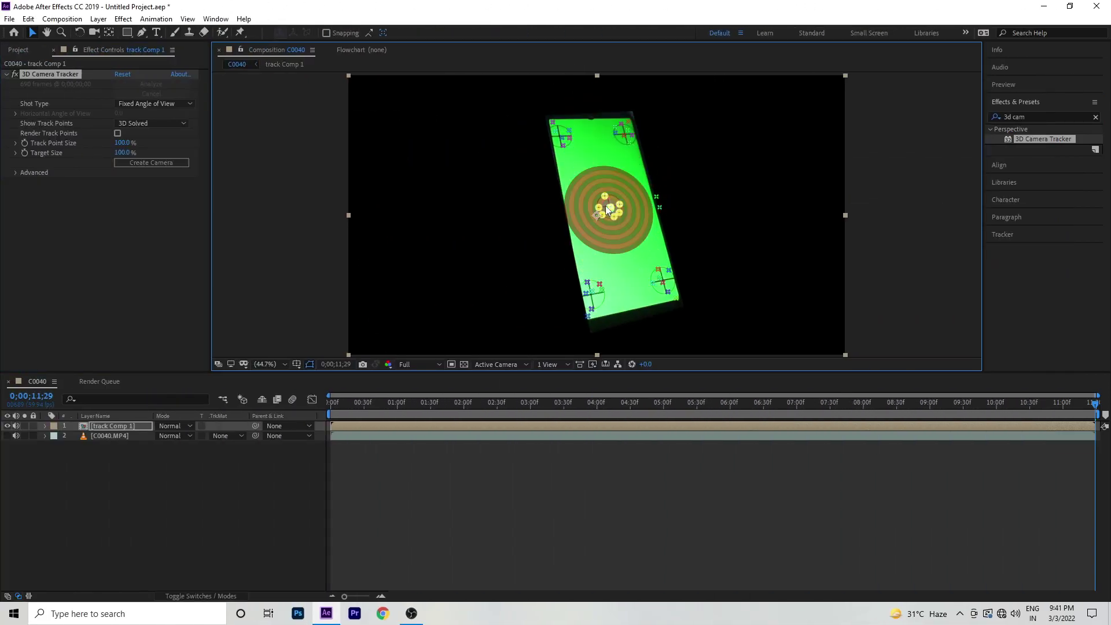
{"action": "right_click", "coordinate": [605, 203]}
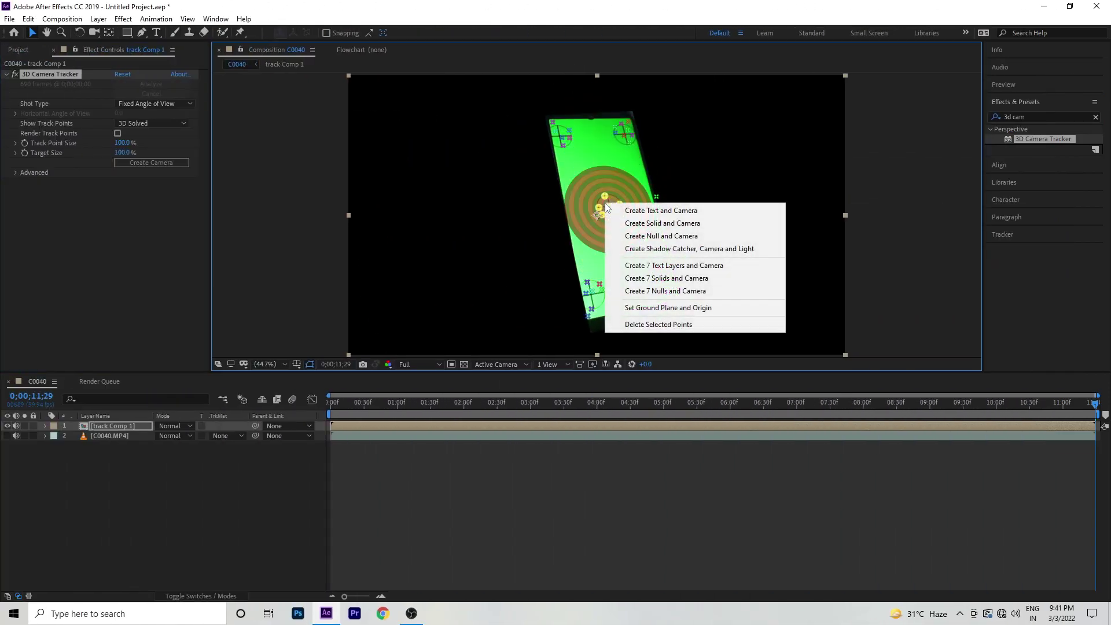
{"action": "left_click", "coordinate": [676, 308]}
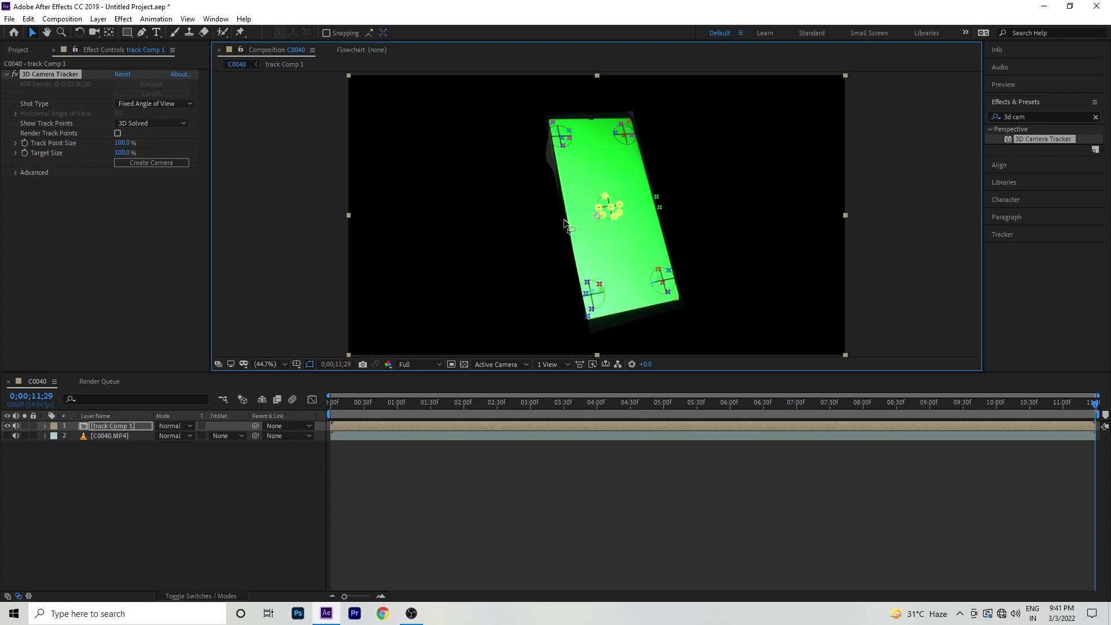
{"action": "mouse_move", "coordinate": [564, 222]}
{"action": "left_mouse_down"}
{"action": "mouse_move", "coordinate": [675, 295]}
{"action": "mouse_move", "coordinate": [610, 113]}
{"action": "mouse_move", "coordinate": [601, 146]}
{"action": "left_mouse_up"}
Step: Create a solid and camera from the track points and show the C0040.MP4 footage
{"action": "right_click", "coordinate": [614, 198]}
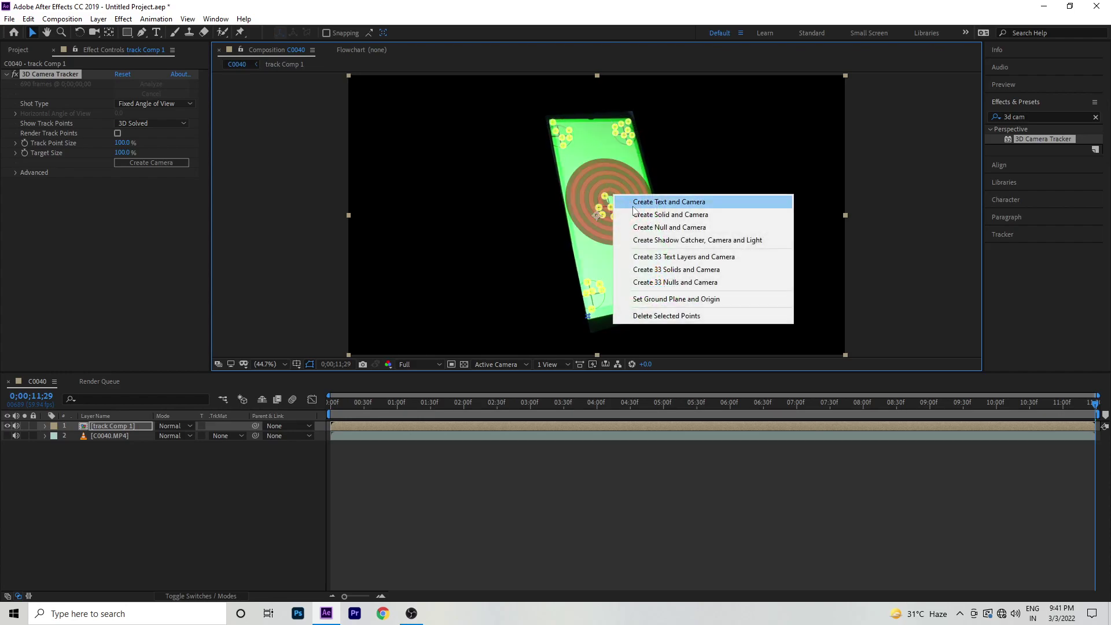
{"action": "left_click", "coordinate": [641, 216]}
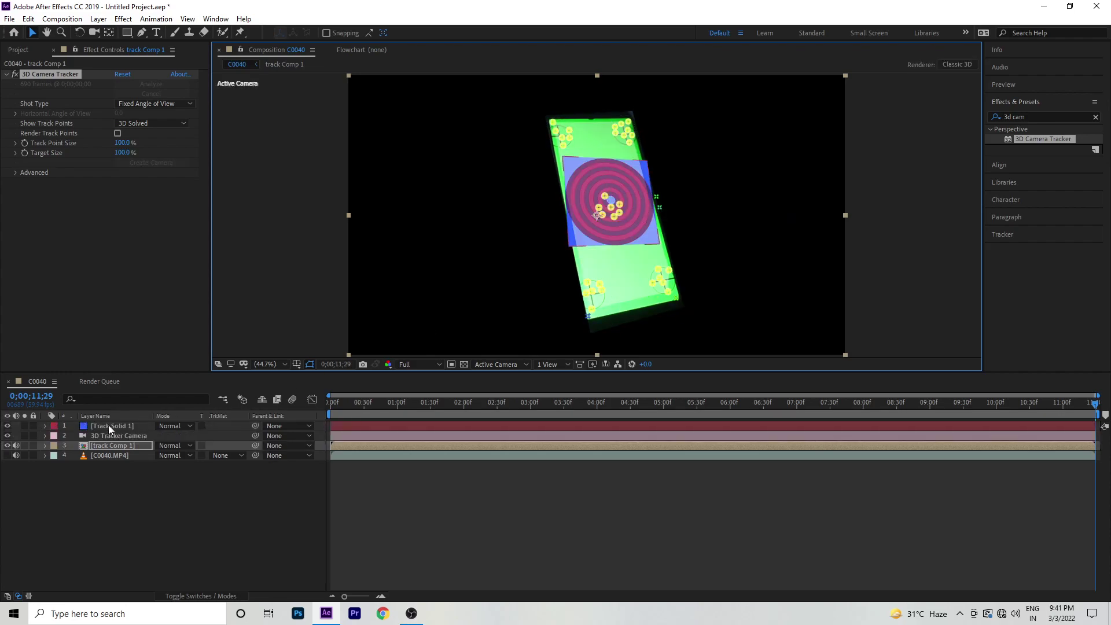
{"action": "left_click", "coordinate": [109, 426]}
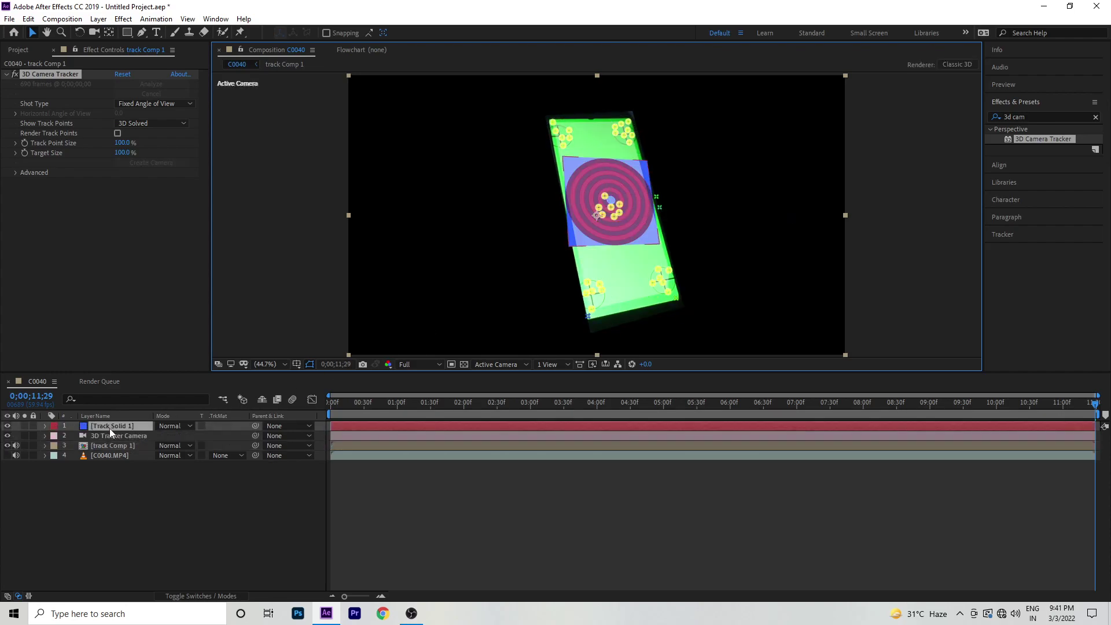
{"action": "left_click", "coordinate": [7, 455]}
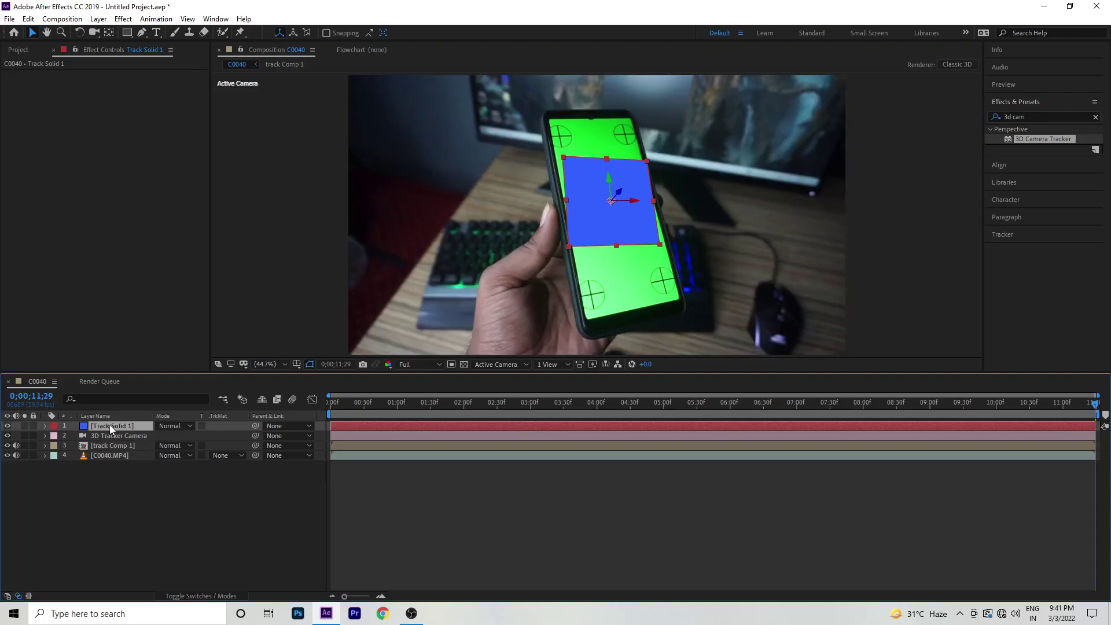
Step: Stretch the blue Track Solid 1 over the phone screen and preview the tracking
{"action": "mouse_move", "coordinate": [616, 245]}
{"action": "left_mouse_down"}
{"action": "mouse_move", "coordinate": [635, 305]}
{"action": "mouse_move", "coordinate": [656, 307]}
{"action": "left_mouse_up"}
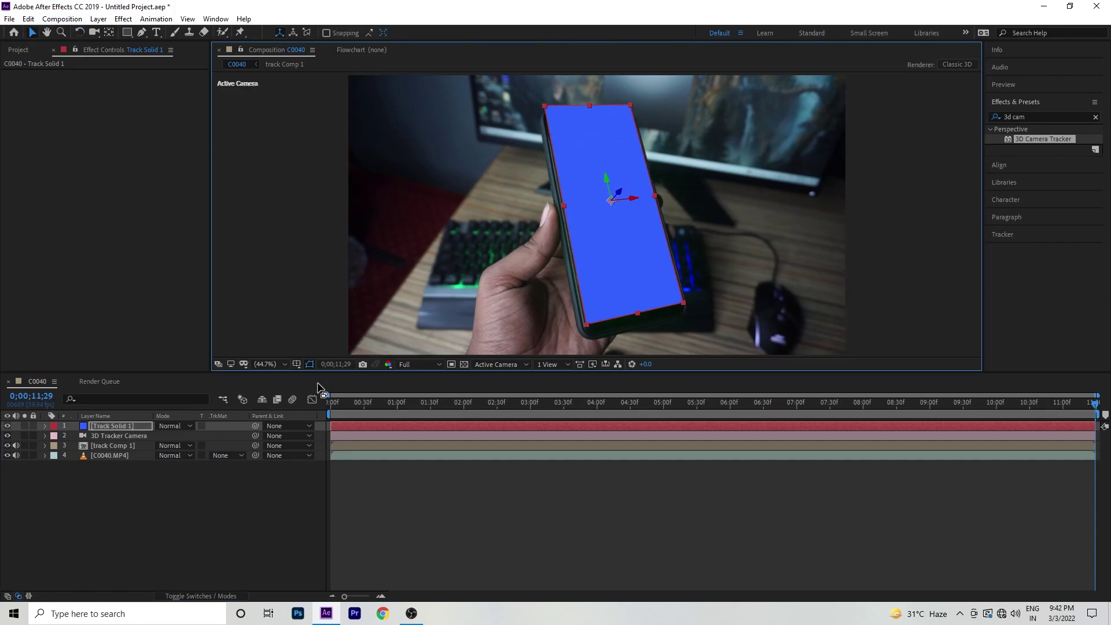
{"action": "key", "text": "space"}
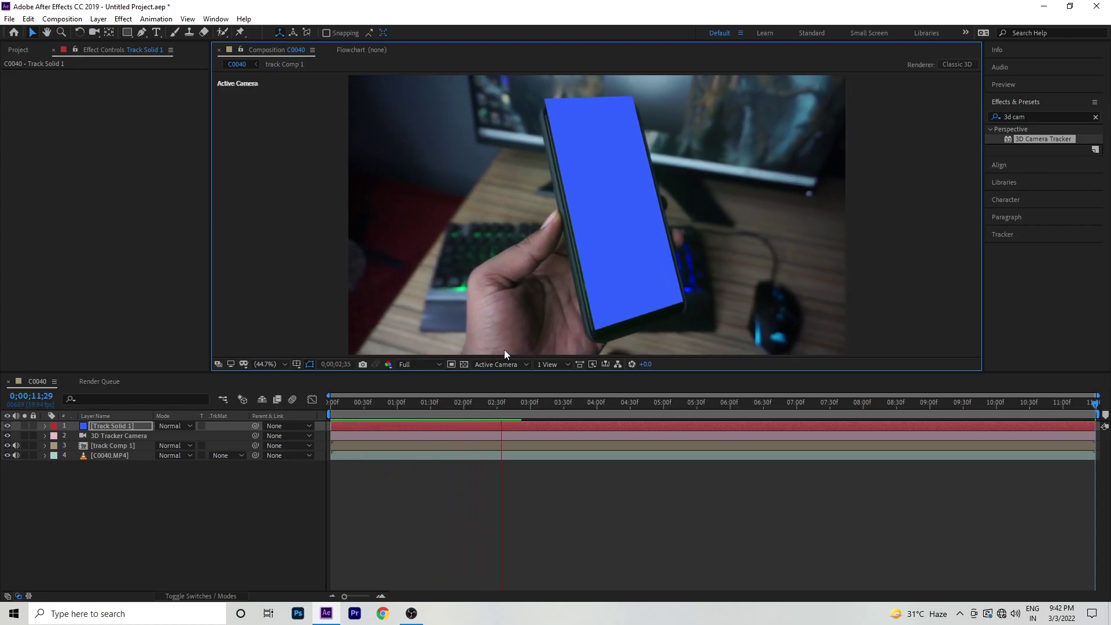
{"action": "key", "text": "space"}
{"action": "right_click", "coordinate": [114, 466]}
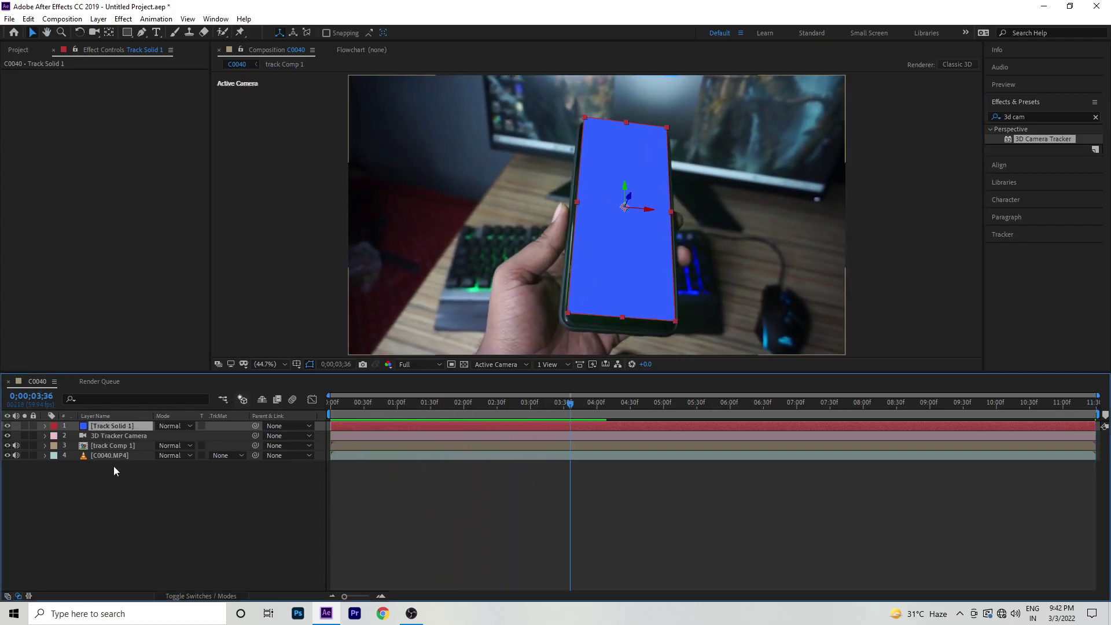
Step: Create a new solid layer named 'element'
{"action": "mouse_move", "coordinate": [136, 369]}
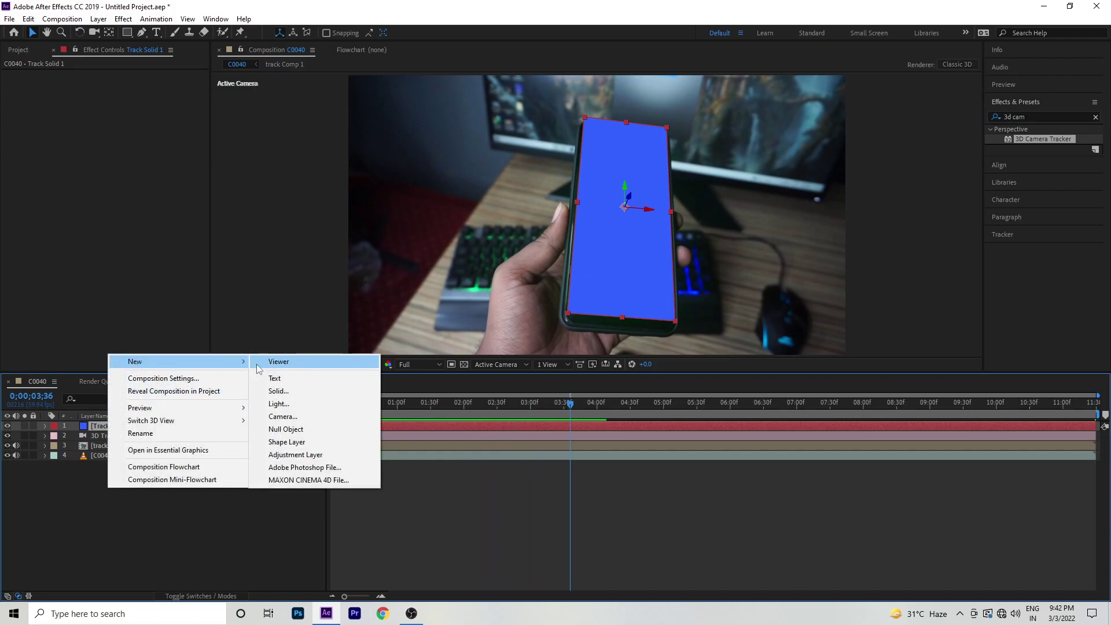
{"action": "left_click", "coordinate": [277, 388]}
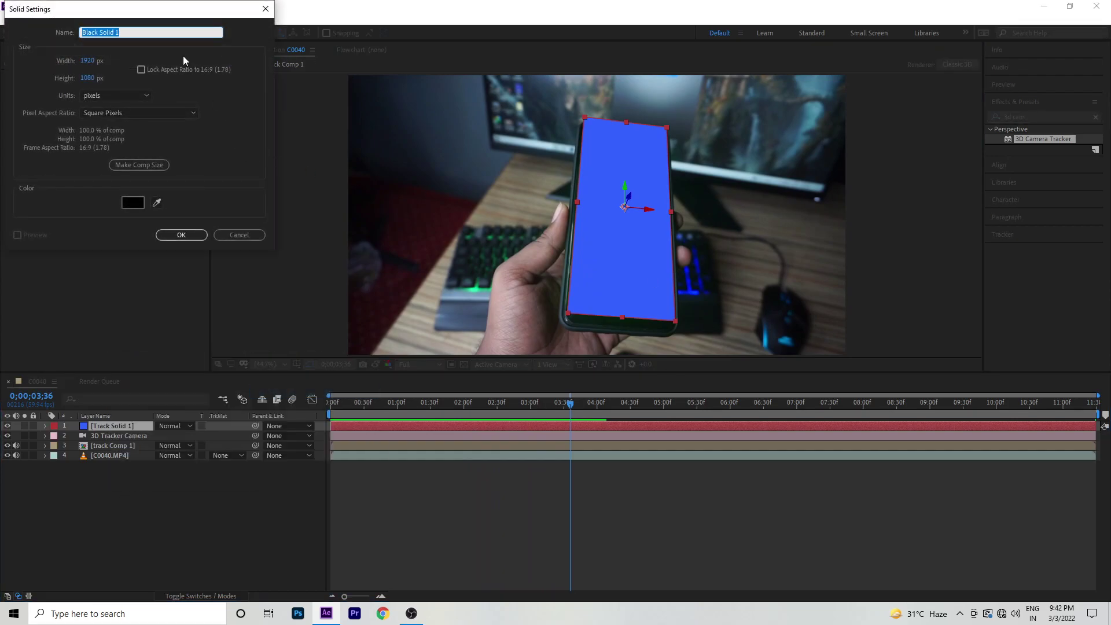
{"action": "type", "text": "element"}
{"action": "key", "text": "Return"}
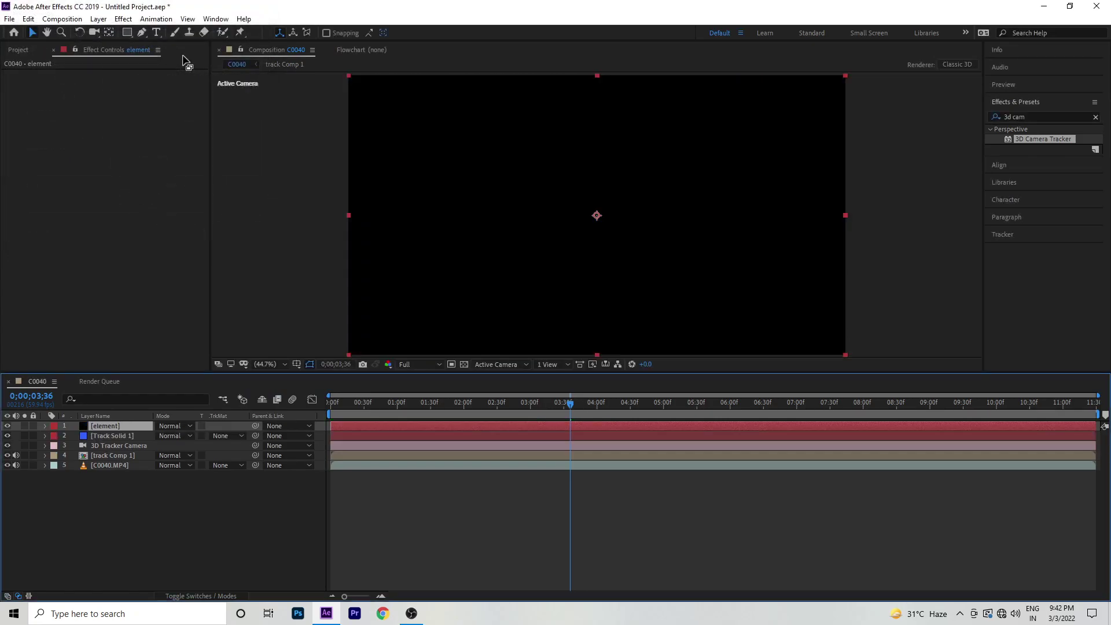
Step: Apply the Video Copilot Element effect to the element solid
{"action": "left_click", "coordinate": [123, 19]}
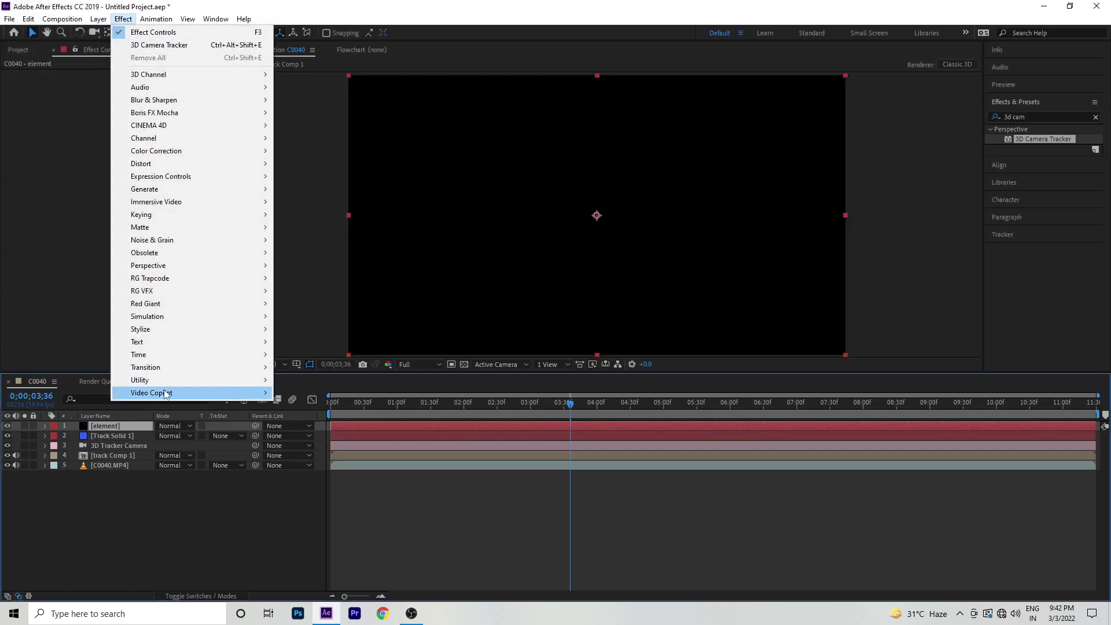
{"action": "mouse_move", "coordinate": [168, 395]}
{"action": "left_click", "coordinate": [337, 395]}
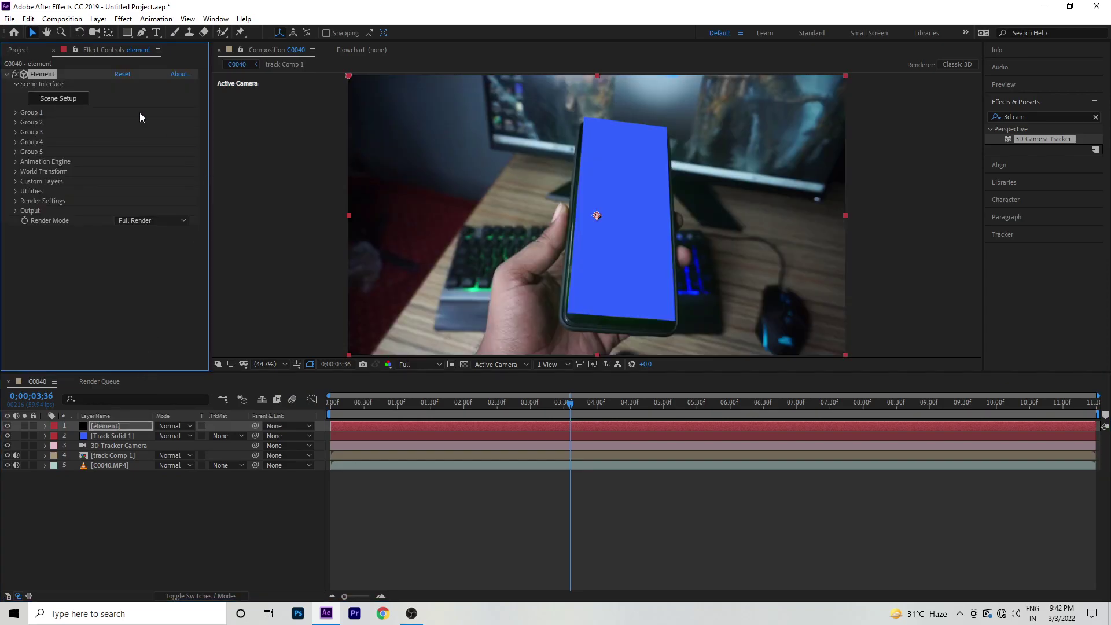
Step: In Element's Scene Setup, add the Screen_17 model from Motion_Design_2 > Screens
{"action": "left_click", "coordinate": [57, 99]}
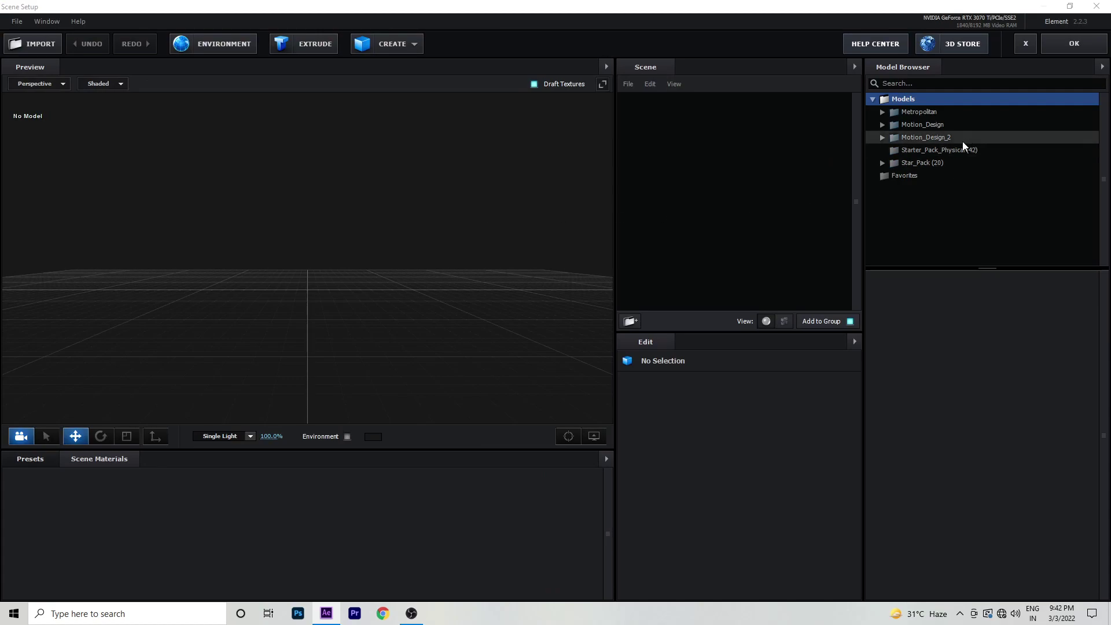
{"action": "double_click", "coordinate": [937, 137]}
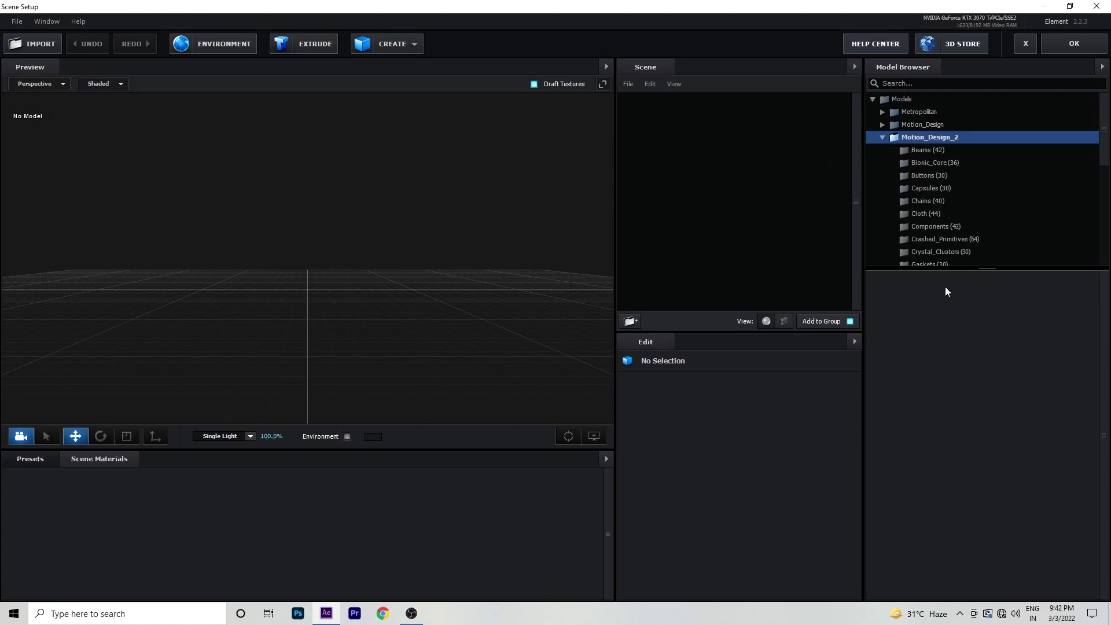
{"action": "scroll", "coordinate": [948, 230], "scroll_direction": "down", "scroll_amount": 3}
{"action": "scroll", "coordinate": [948, 230], "scroll_direction": "down", "scroll_amount": 1}
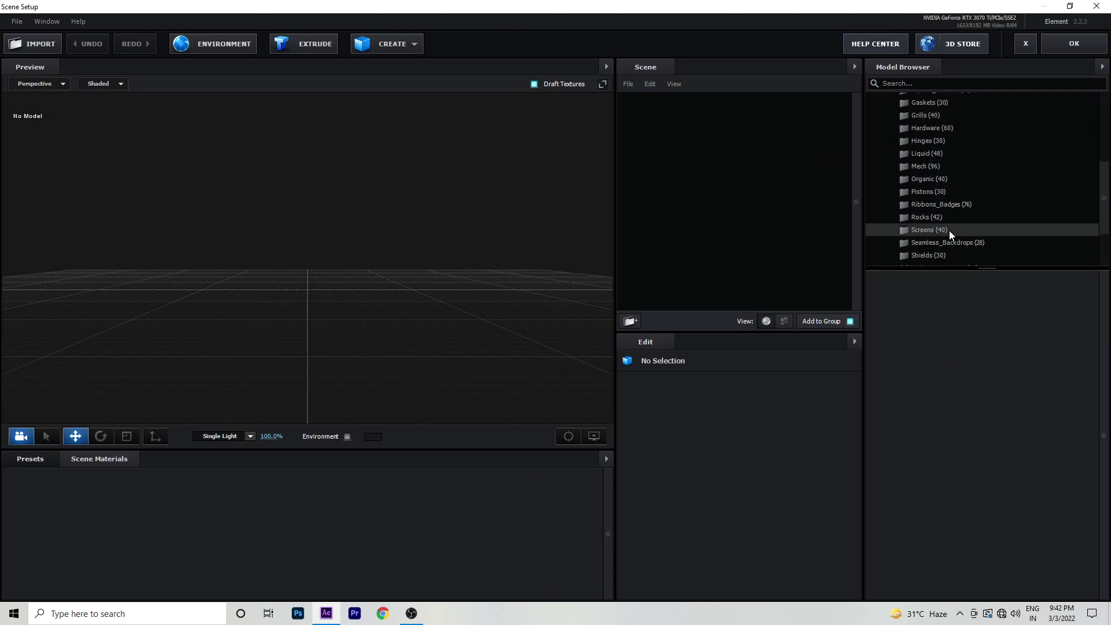
{"action": "left_click", "coordinate": [949, 231]}
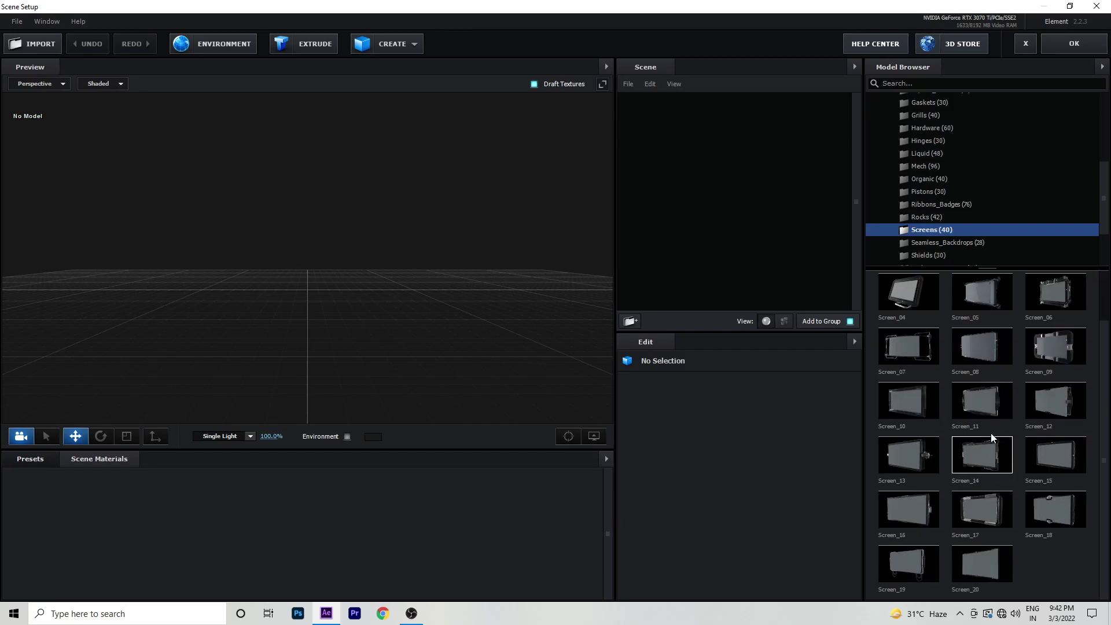
{"action": "left_click", "coordinate": [991, 508]}
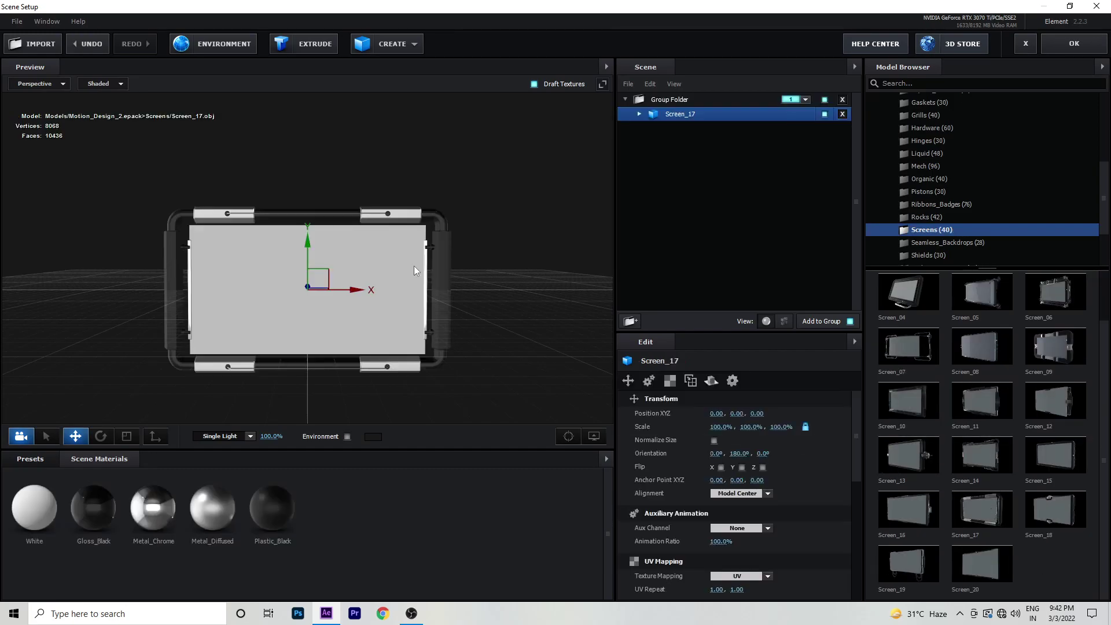
Step: Set the Screen_17 model's X and Z orientation to 90°
{"action": "left_click_drag", "start_coordinate": [416, 272], "coordinate": [391, 273]}
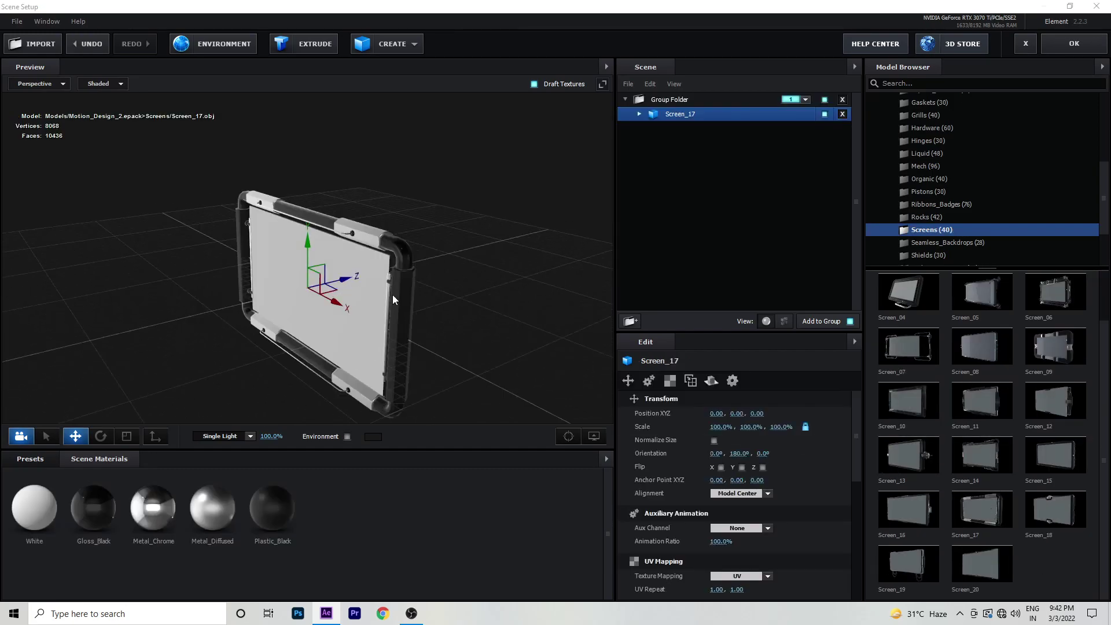
{"action": "left_click_drag", "start_coordinate": [713, 454], "coordinate": [715, 456]}
{"action": "left_click", "coordinate": [715, 457]}
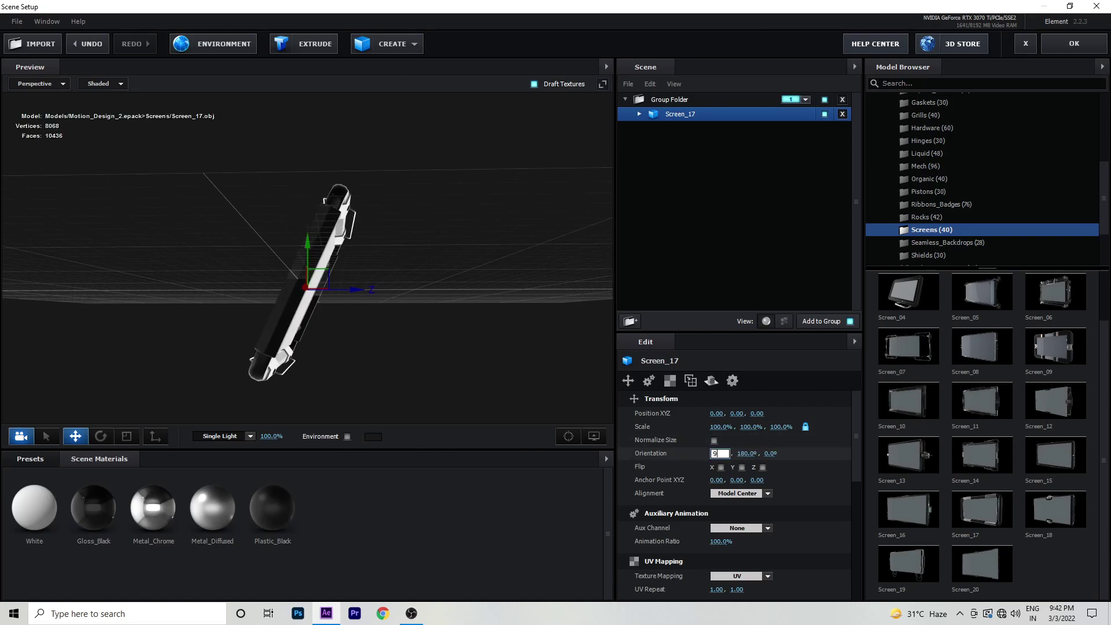
{"action": "type", "text": "0"}
{"action": "key", "text": "Return"}
{"action": "left_click_drag", "start_coordinate": [556, 244], "coordinate": [515, 282]}
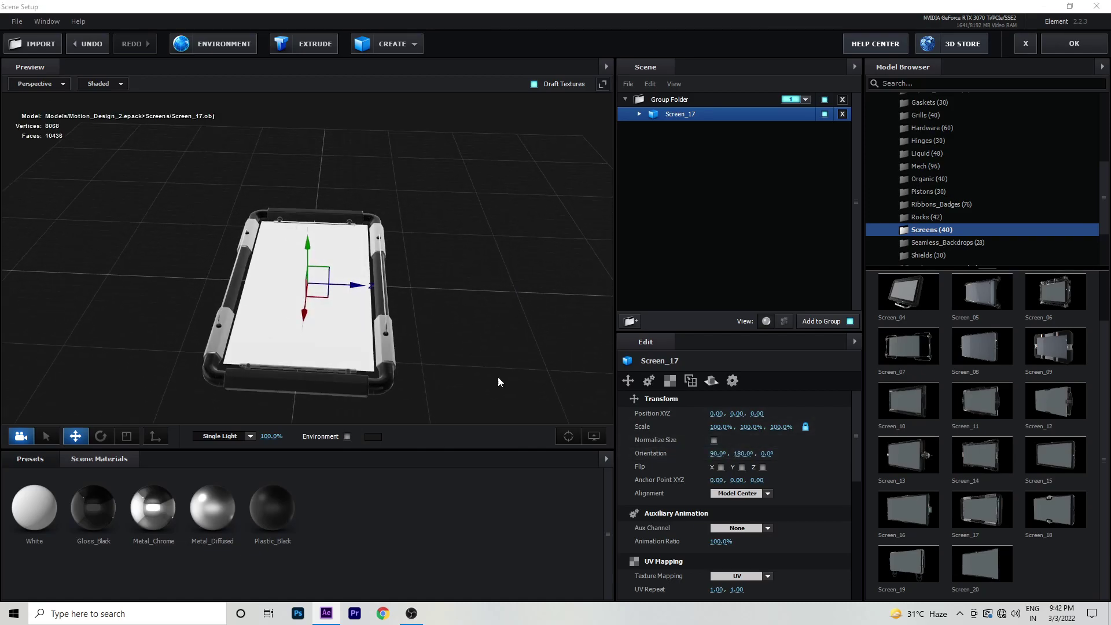
{"action": "left_click_drag", "start_coordinate": [766, 454], "coordinate": [800, 460]}
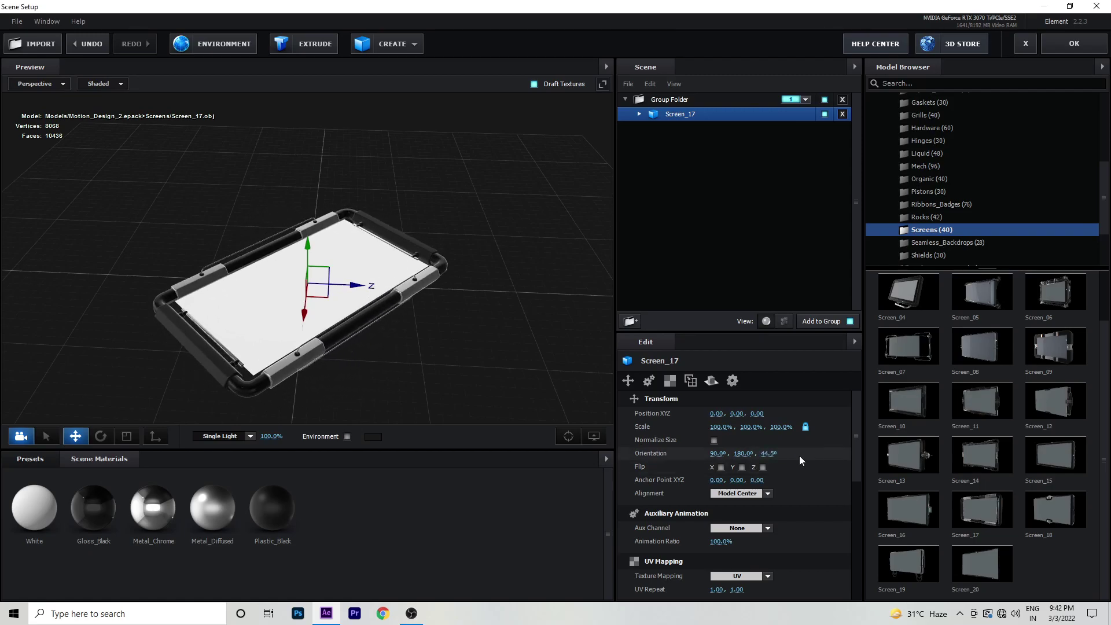
{"action": "type", "text": "0"}
{"action": "key", "text": "Return"}
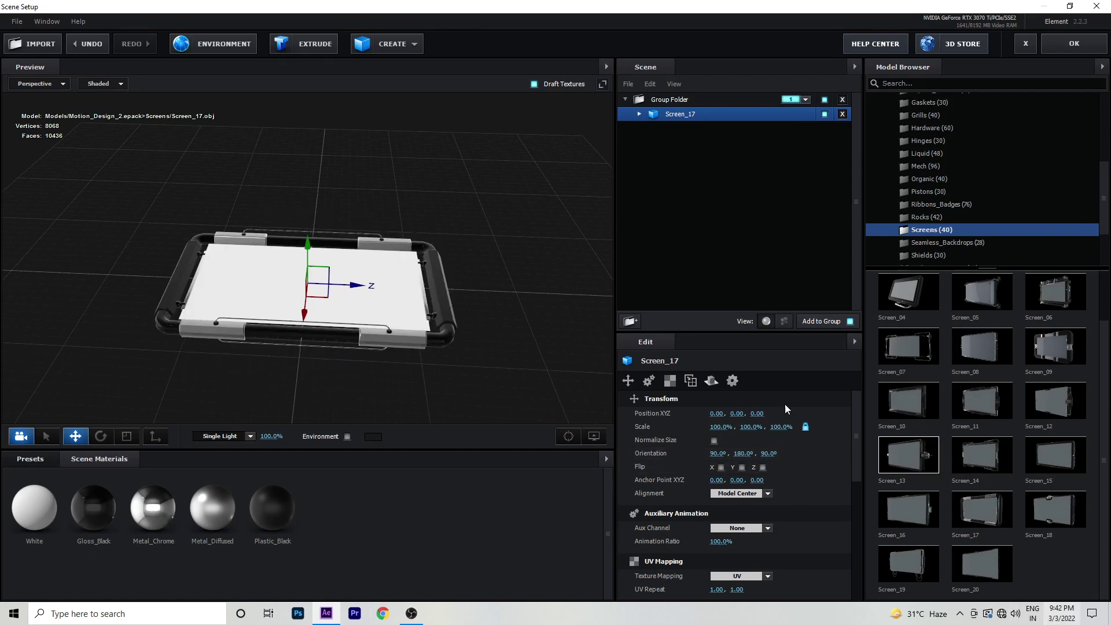
Step: Set the model's alignment to Bottom and apply the scene
{"action": "left_click_drag", "start_coordinate": [494, 311], "coordinate": [498, 270]}
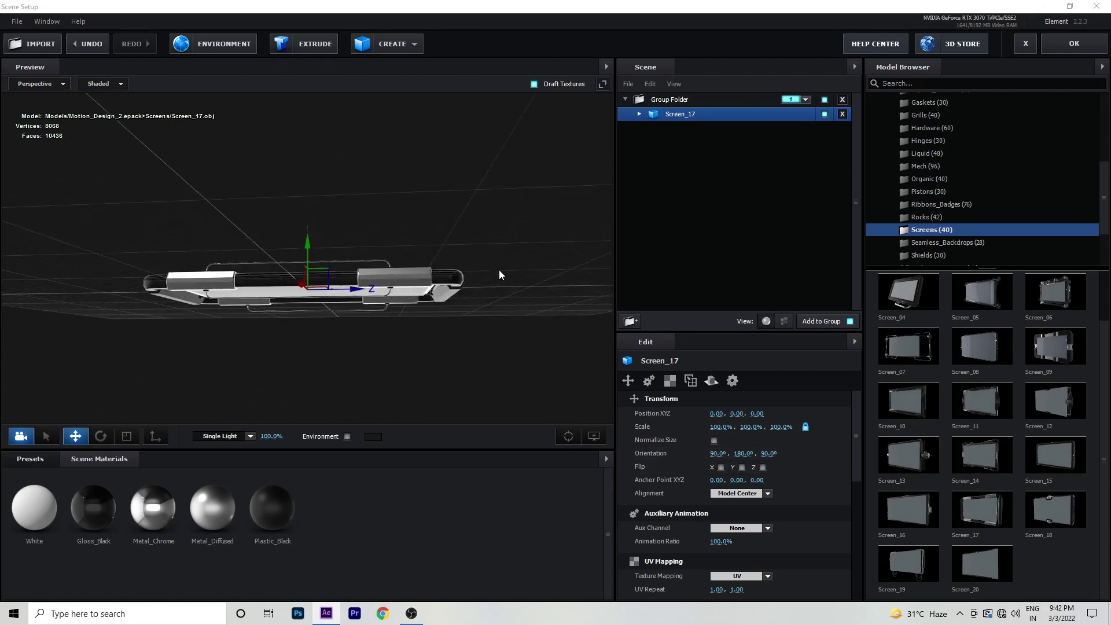
{"action": "left_click", "coordinate": [746, 492]}
{"action": "left_click", "coordinate": [748, 438]}
{"action": "left_click_drag", "start_coordinate": [437, 291], "coordinate": [467, 330]}
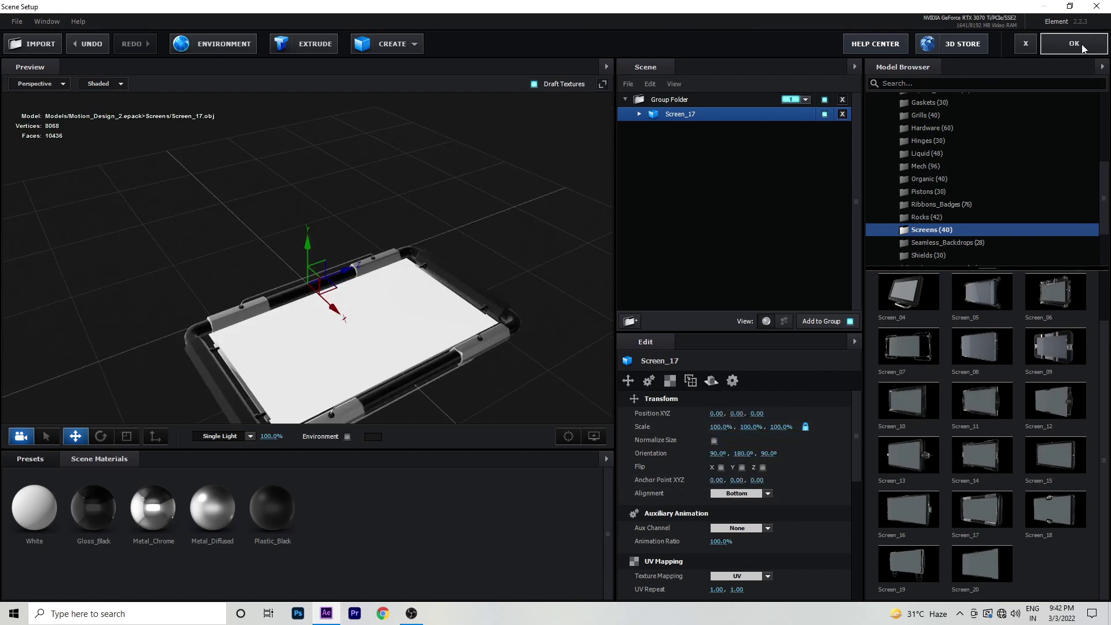
{"action": "left_click", "coordinate": [1081, 44]}
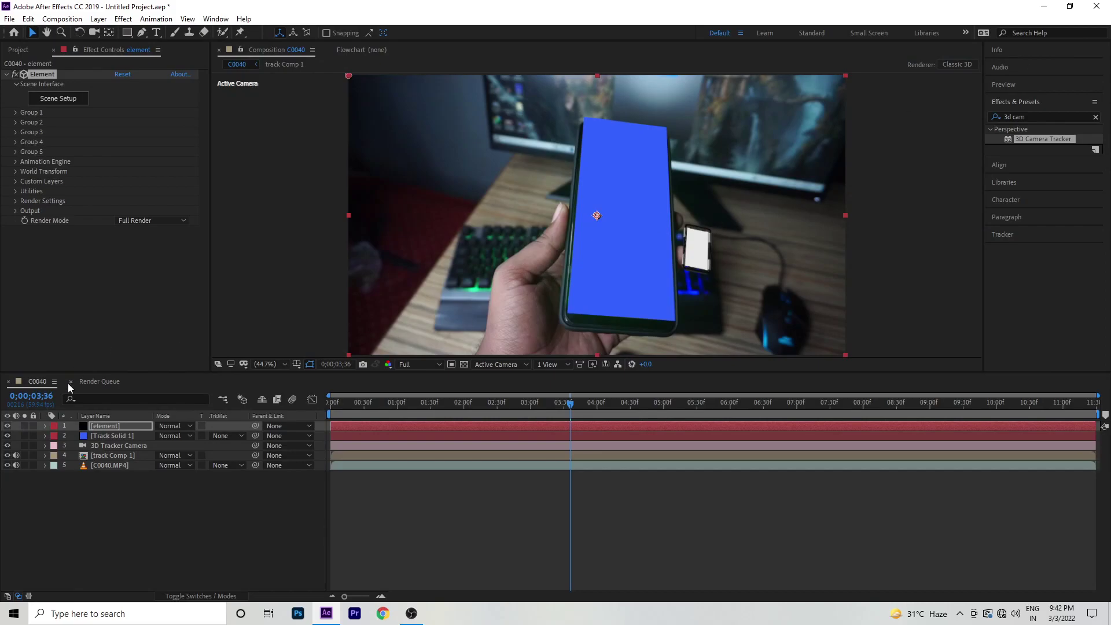
Step: Create a Group Null controlling Element's Group 1
{"action": "left_click", "coordinate": [16, 113]}
{"action": "left_click", "coordinate": [35, 179]}
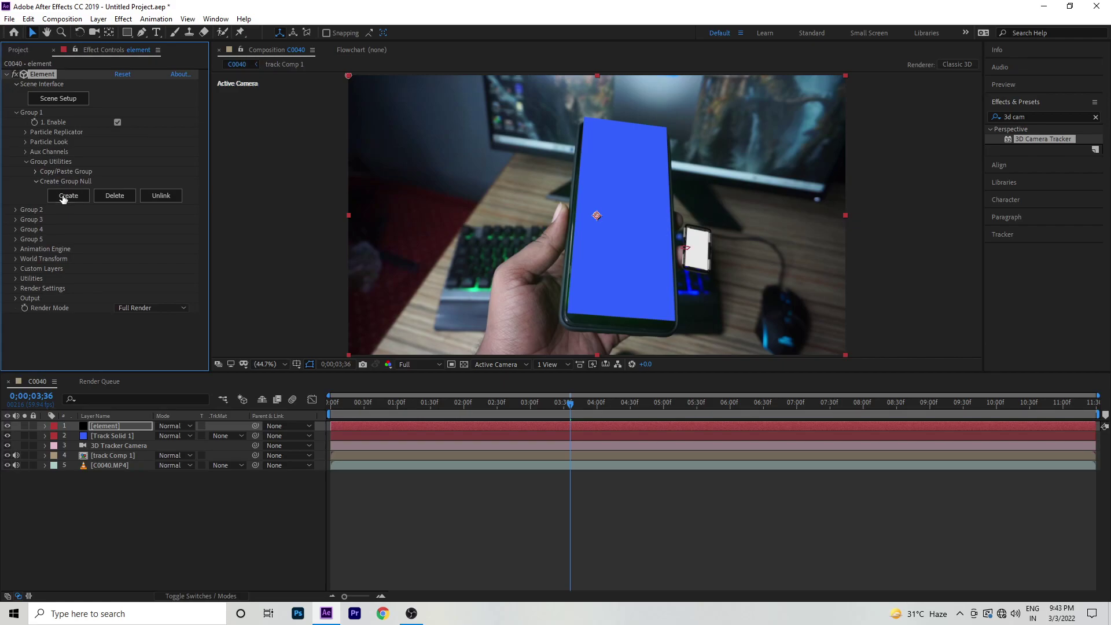
{"action": "left_click", "coordinate": [65, 196]}
Step: Copy Track Solid 1's Position keyframes and paste them onto the Group 1 null
{"action": "left_click", "coordinate": [109, 446]}
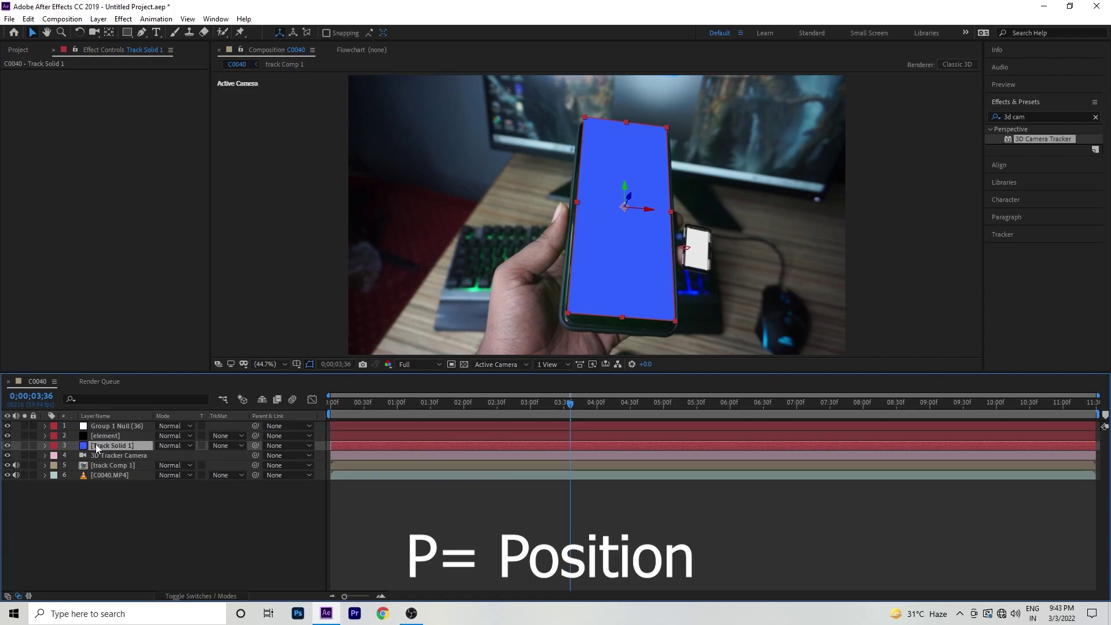
{"action": "key", "text": "p"}
{"action": "left_click", "coordinate": [99, 457]}
{"action": "key", "text": "ctrl+c"}
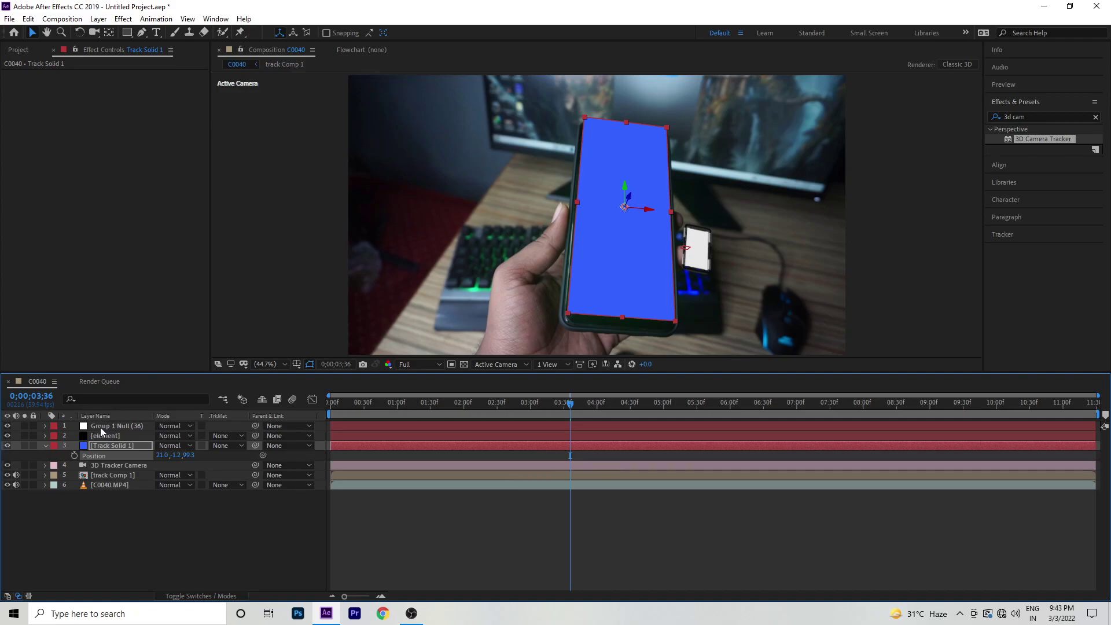
{"action": "left_click", "coordinate": [100, 427]}
{"action": "key", "text": "ctrl+v"}
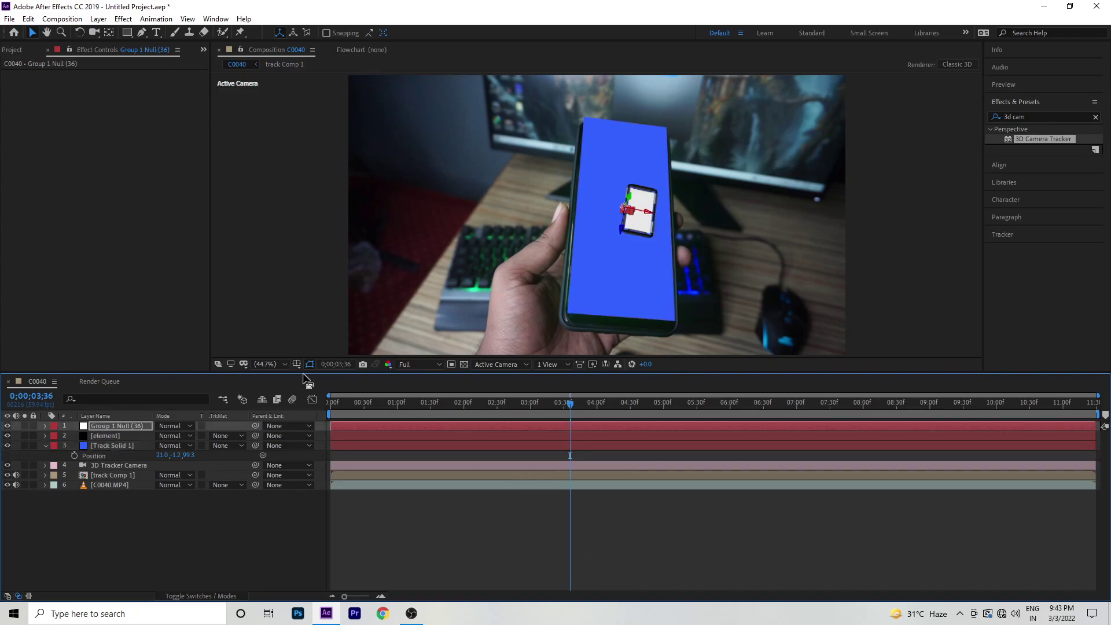
Step: Set the preview resolution to Half and hide Track Solid 1
{"action": "left_click", "coordinate": [421, 365]}
{"action": "left_click", "coordinate": [419, 405]}
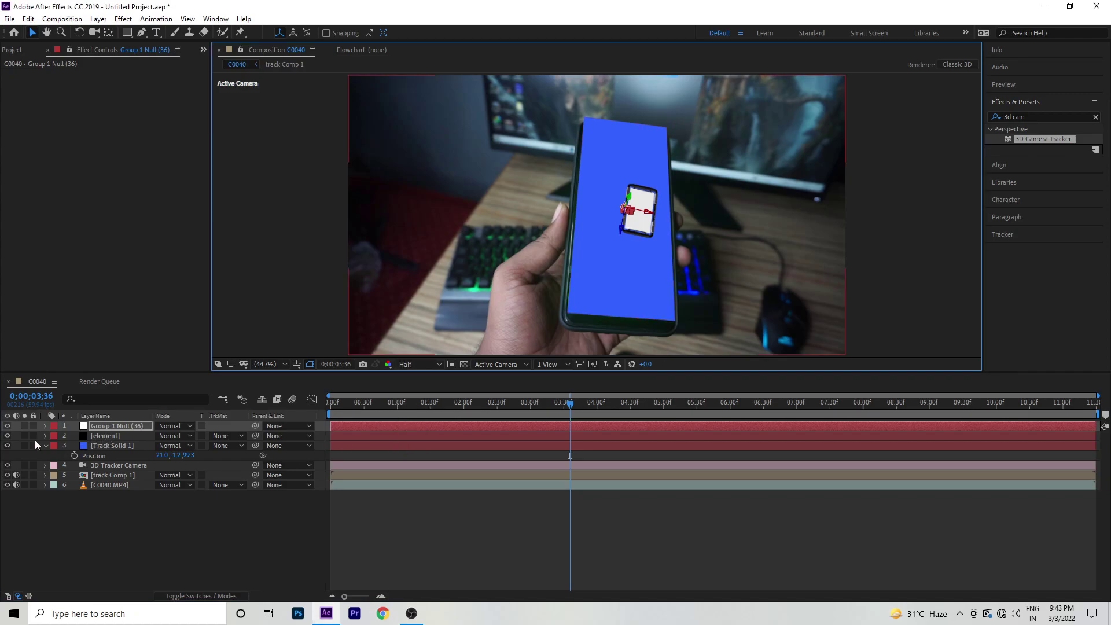
{"action": "left_click", "coordinate": [8, 445]}
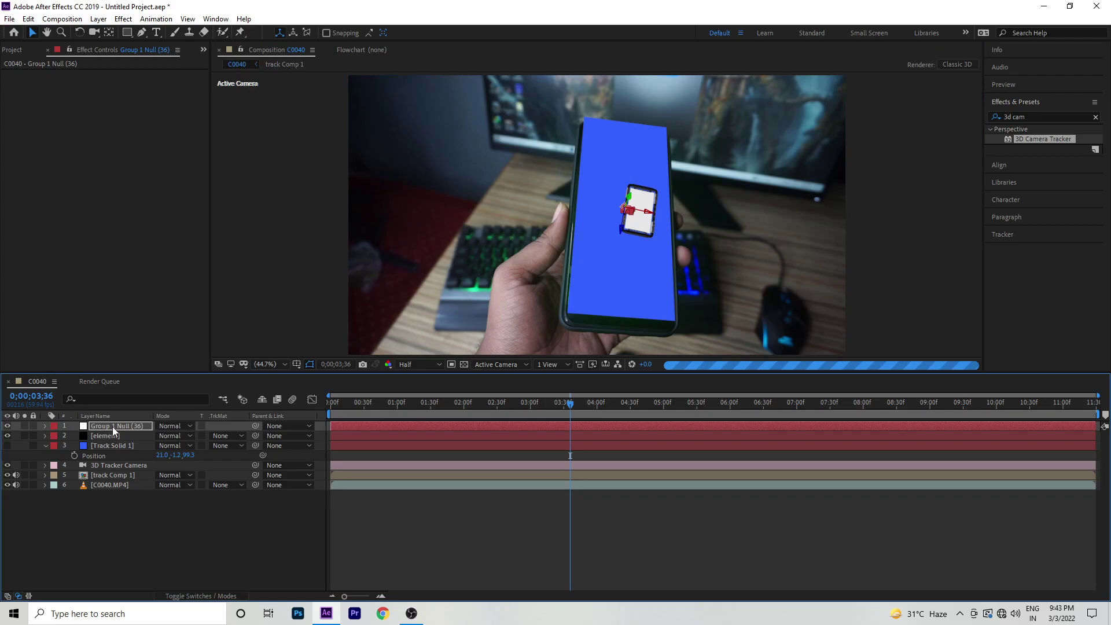
Step: Scale the Group 1 Null to 406%, shift it left to about -256, and turn it 5° in Y
{"action": "key", "text": "s"}
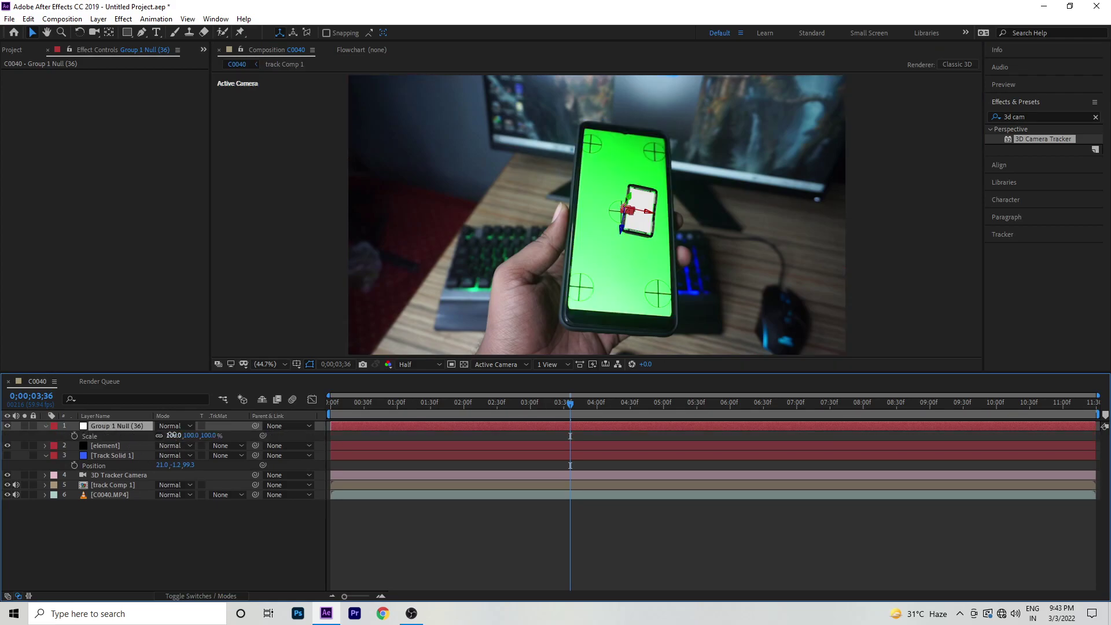
{"action": "left_click_drag", "start_coordinate": [172, 435], "coordinate": [347, 435]}
{"action": "key", "text": "w"}
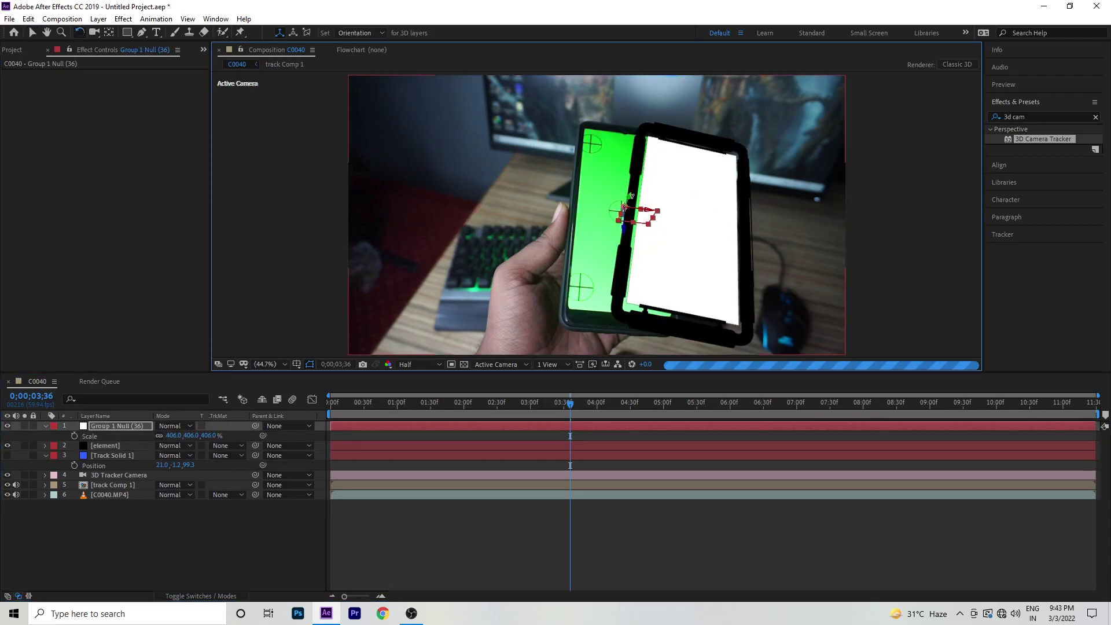
{"action": "key", "text": "p"}
{"action": "left_click_drag", "start_coordinate": [165, 435], "coordinate": [127, 434]}
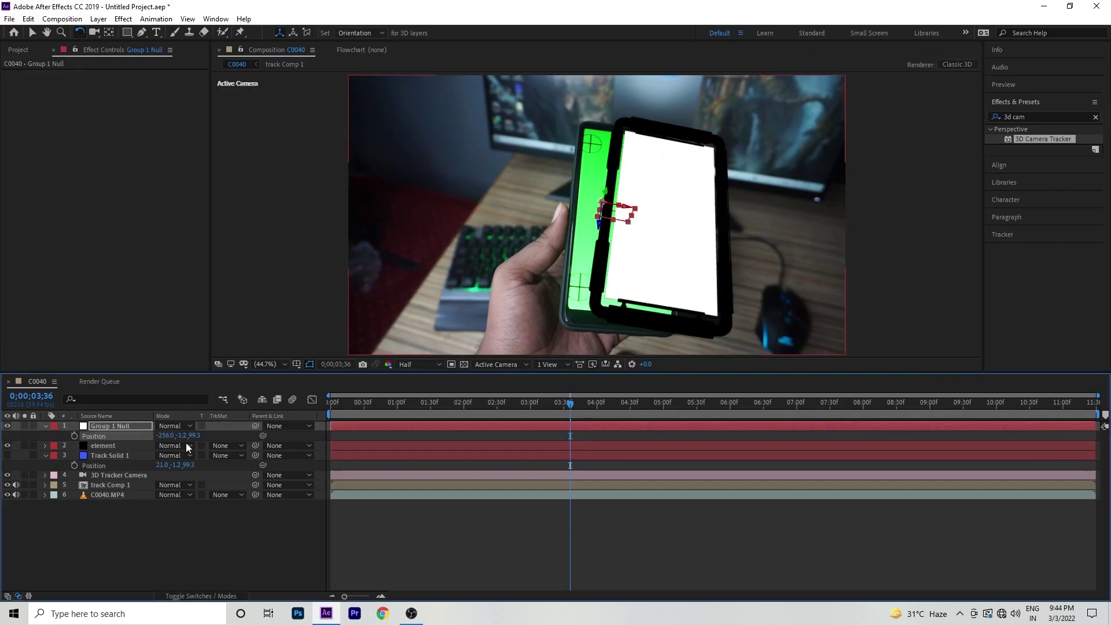
{"action": "key", "text": "r"}
{"action": "left_click_drag", "start_coordinate": [167, 456], "coordinate": [176, 455]}
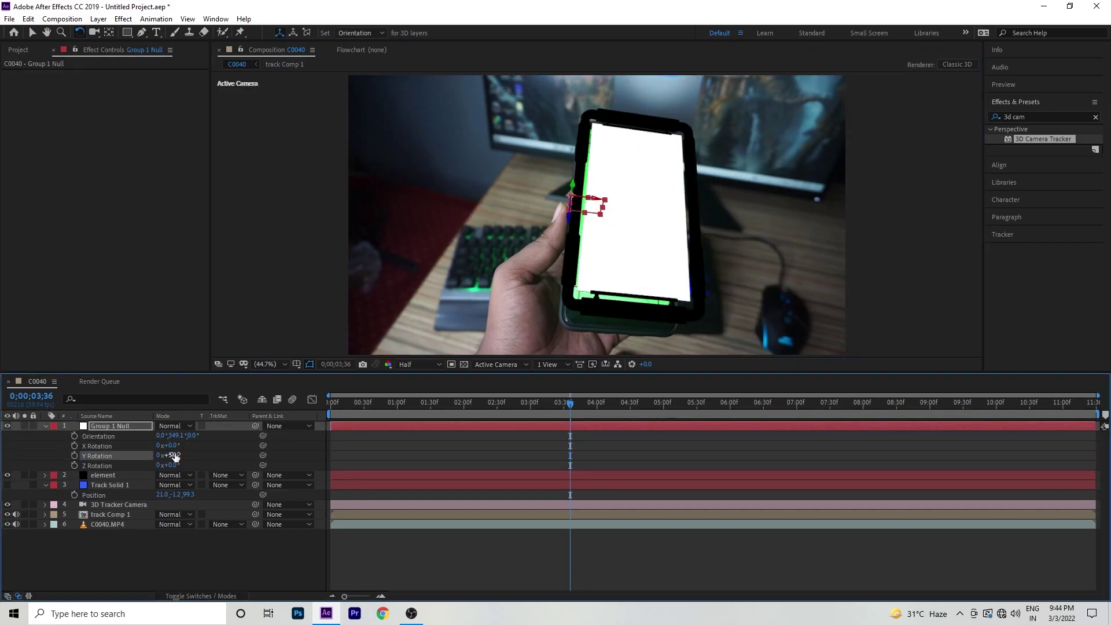
{"action": "key", "text": "v"}
Step: Set the element layer's per-axis particle size to 4.1, 4.1 and 4.5
{"action": "left_click", "coordinate": [107, 475]}
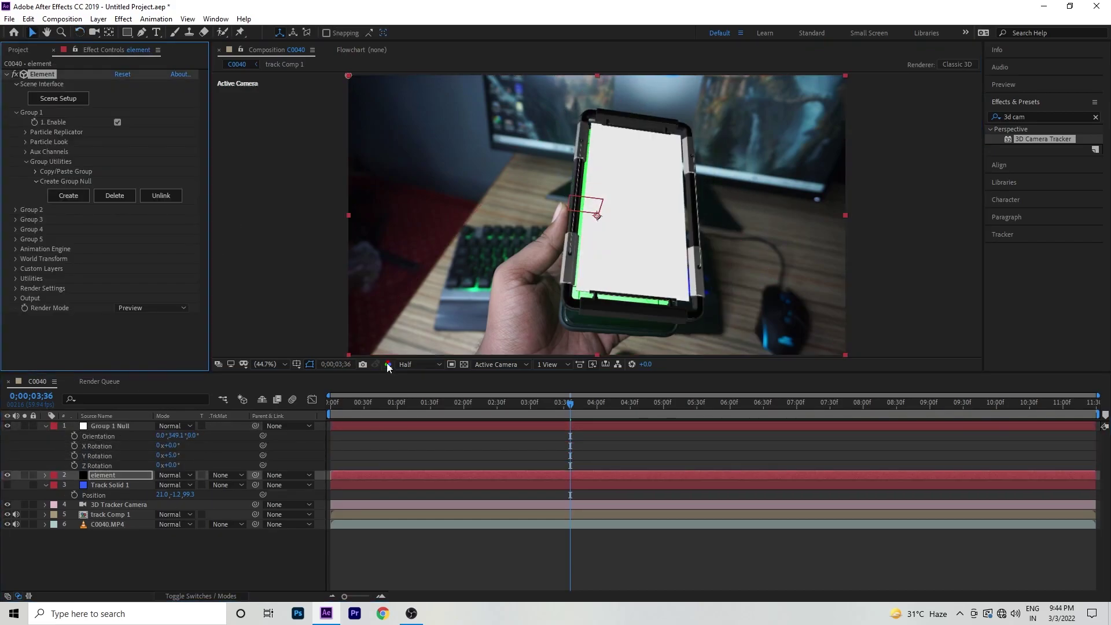
{"action": "left_click", "coordinate": [26, 141]}
{"action": "left_click", "coordinate": [36, 171]}
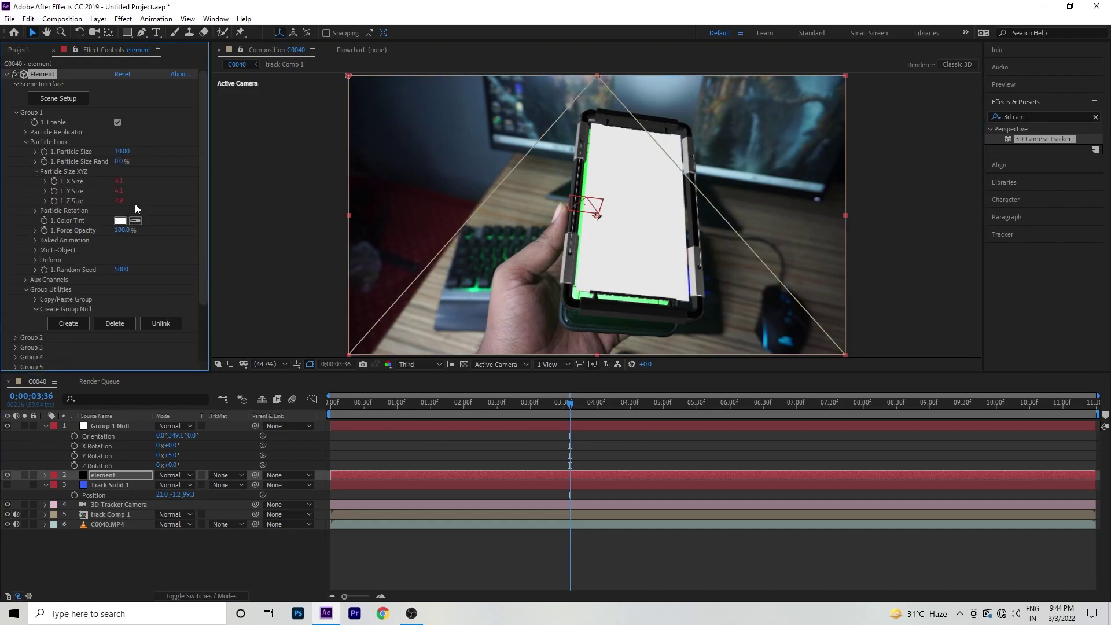
{"action": "left_click_drag", "start_coordinate": [135, 204], "coordinate": [137, 231]}
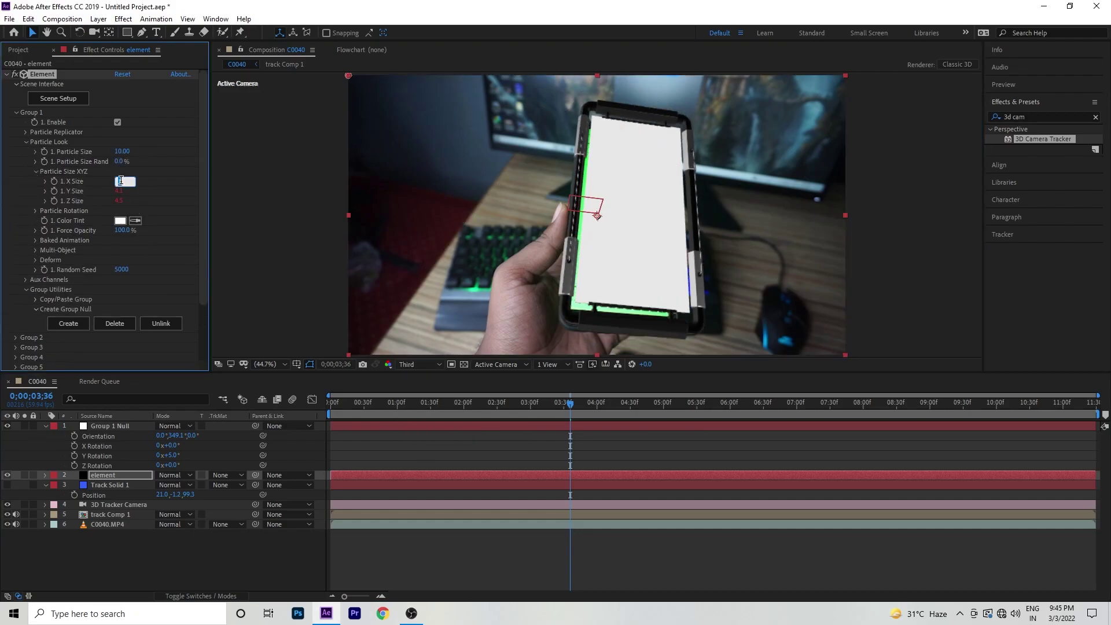
{"action": "key", "text": "Return"}
{"action": "key", "text": "Home"}
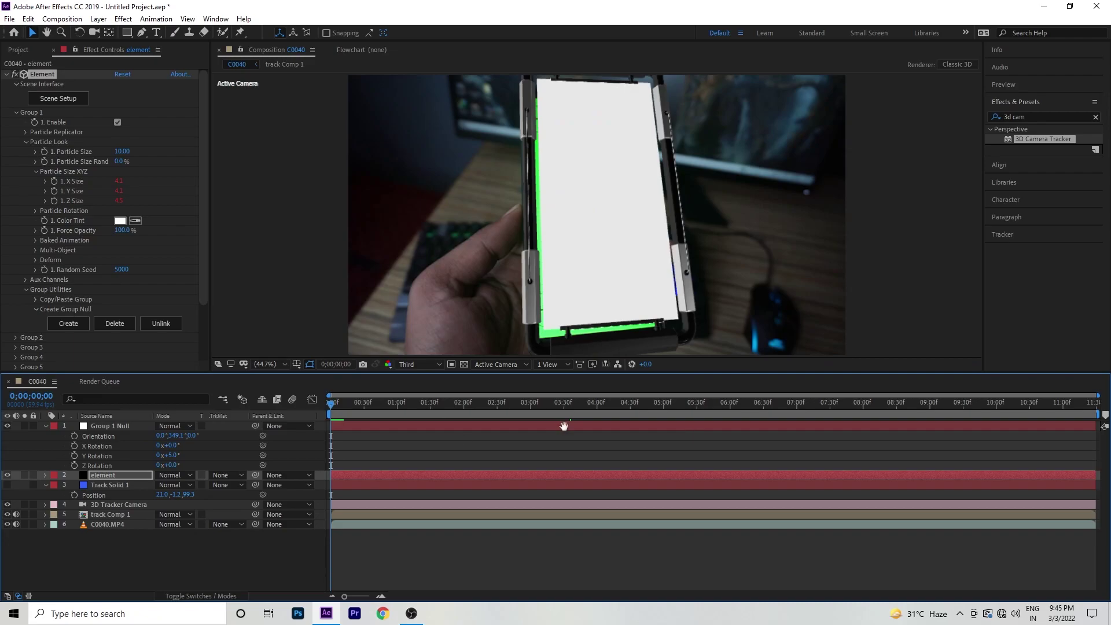
{"action": "left_click", "coordinate": [339, 401]}
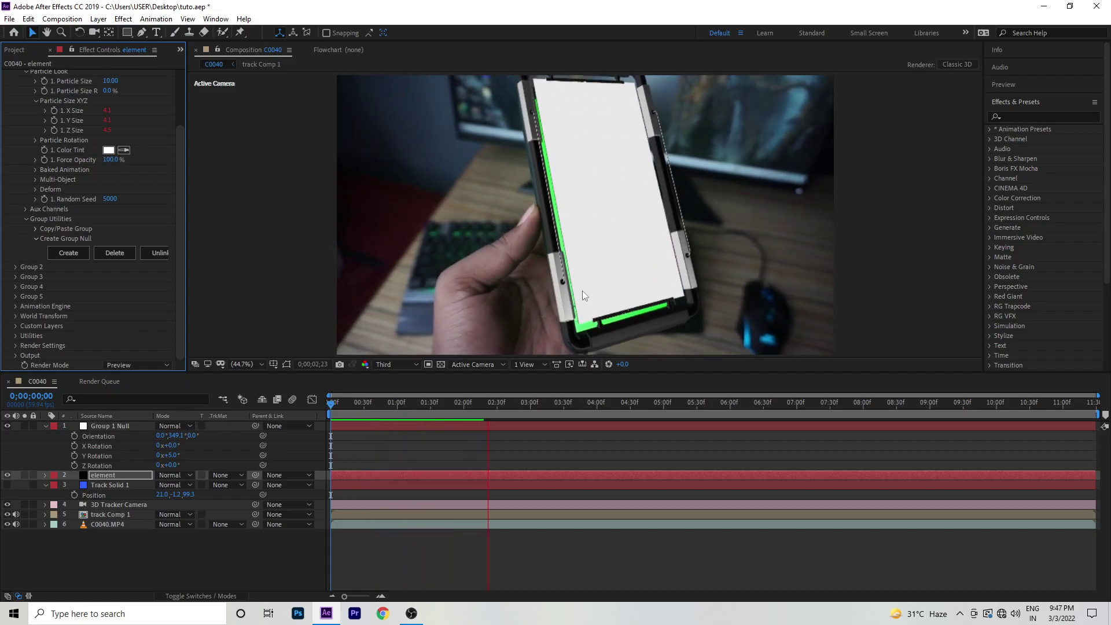
Step: Move the Group 1 Null's Position X to -716.2 and preview the tracked frame
{"action": "key", "text": "space"}
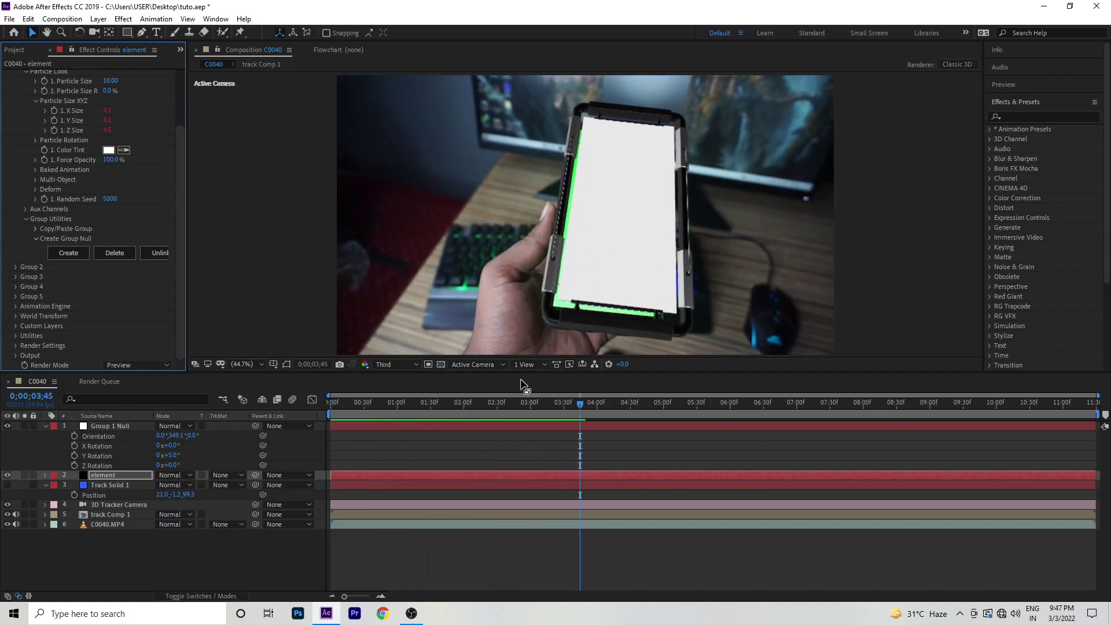
{"action": "left_click", "coordinate": [470, 404]}
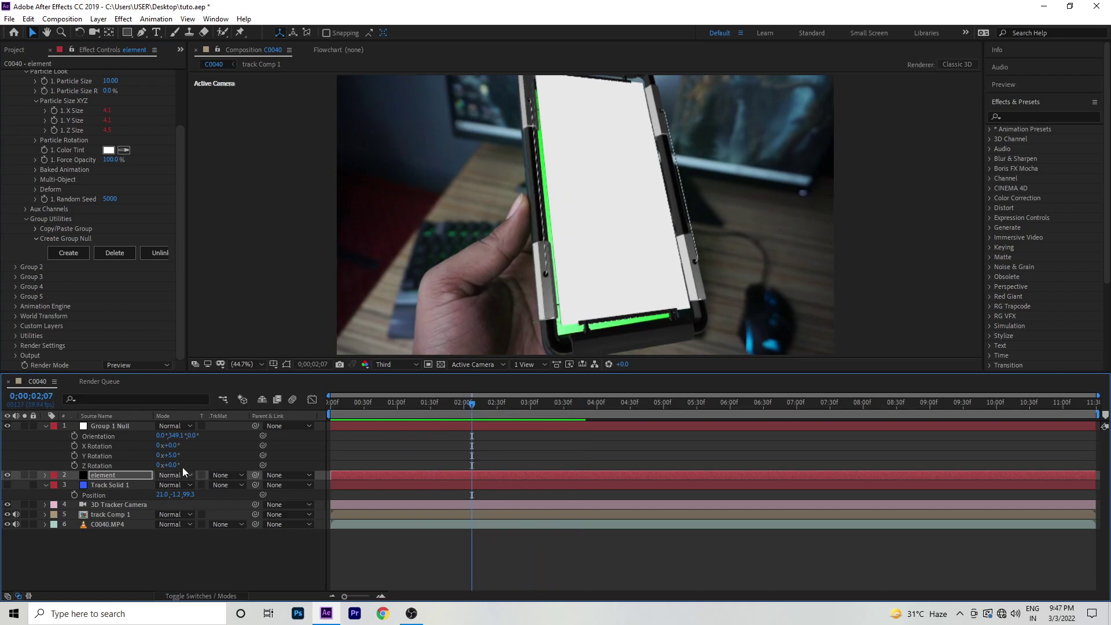
{"action": "left_click", "coordinate": [119, 426]}
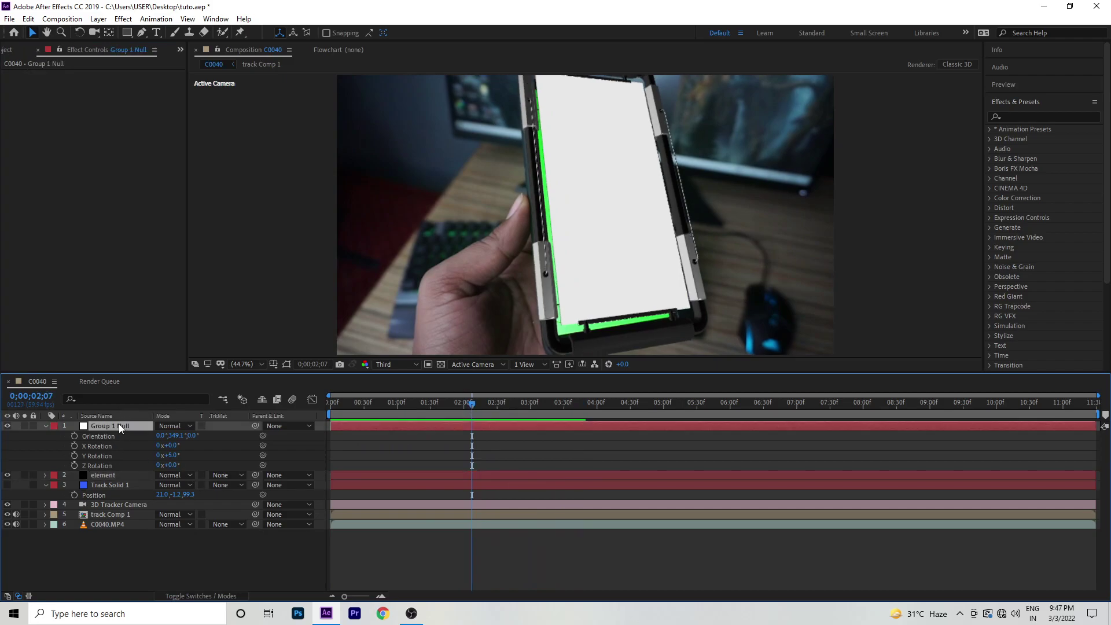
{"action": "key", "text": "p"}
{"action": "left_click_drag", "start_coordinate": [165, 436], "coordinate": [131, 437]}
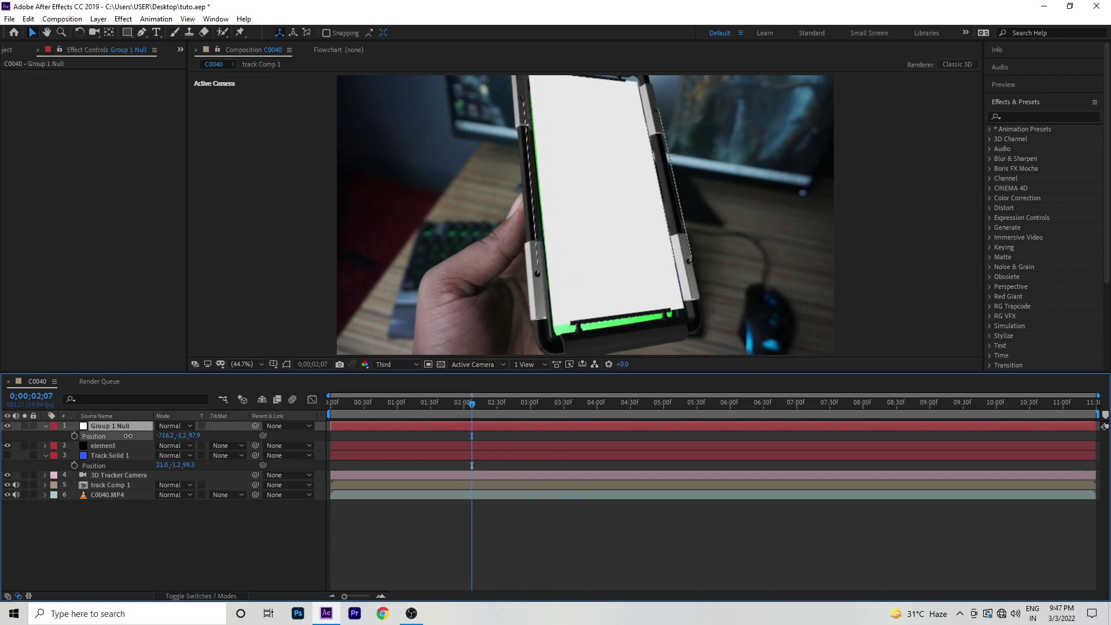
{"action": "key", "text": "space"}
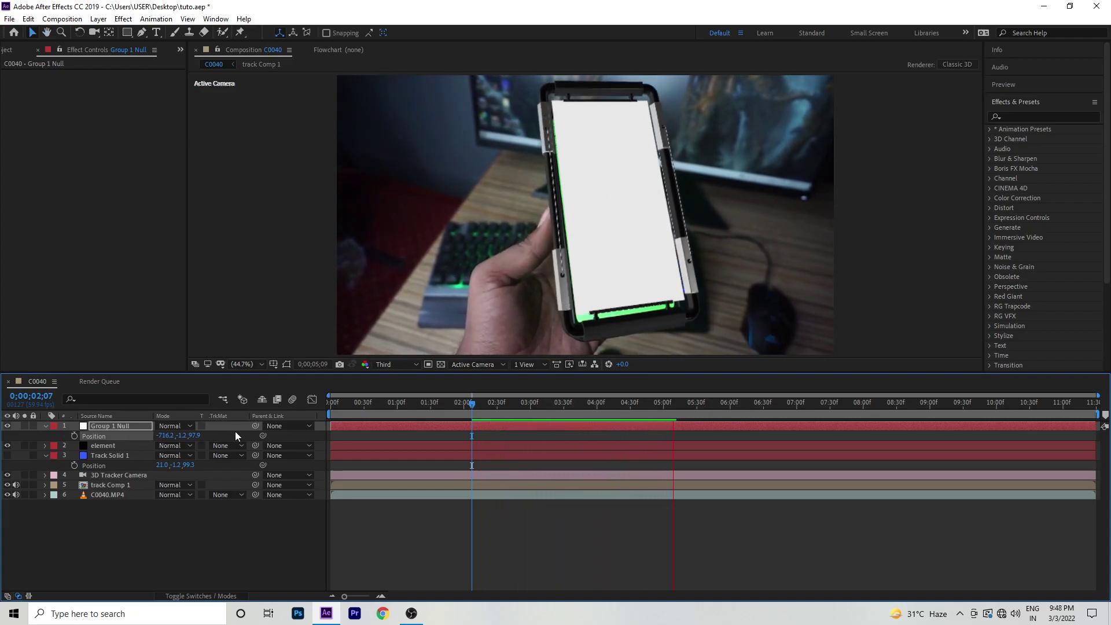
{"action": "key", "text": "space"}
{"action": "left_click", "coordinate": [100, 446]}
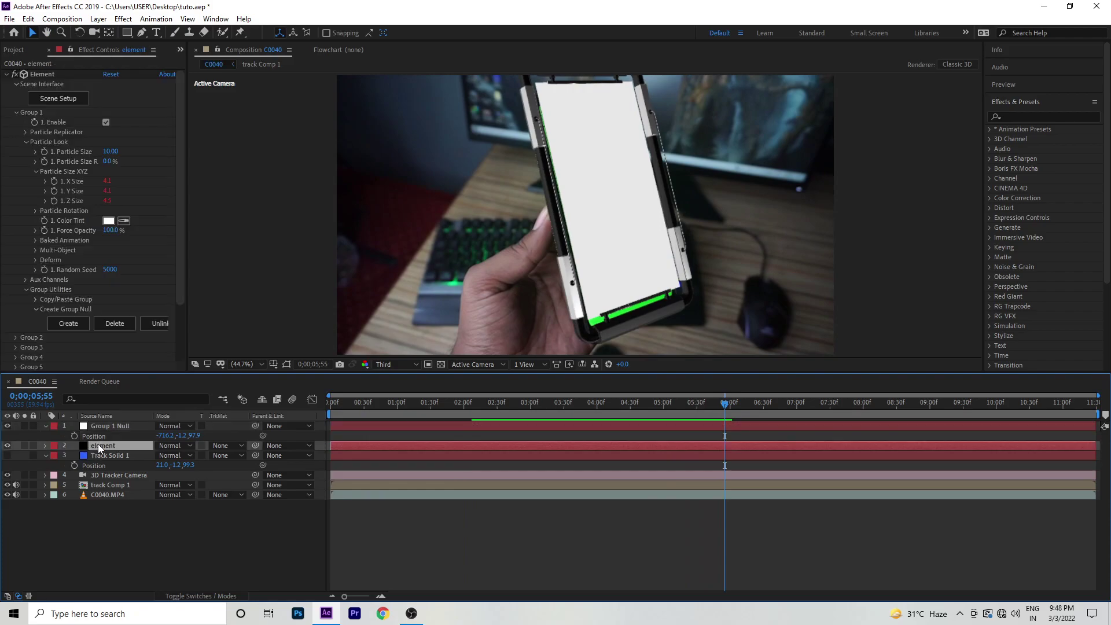
Step: In Scene Setup, apply the Physical Black_Gloss material preset to the phone screen
{"action": "left_click", "coordinate": [60, 99]}
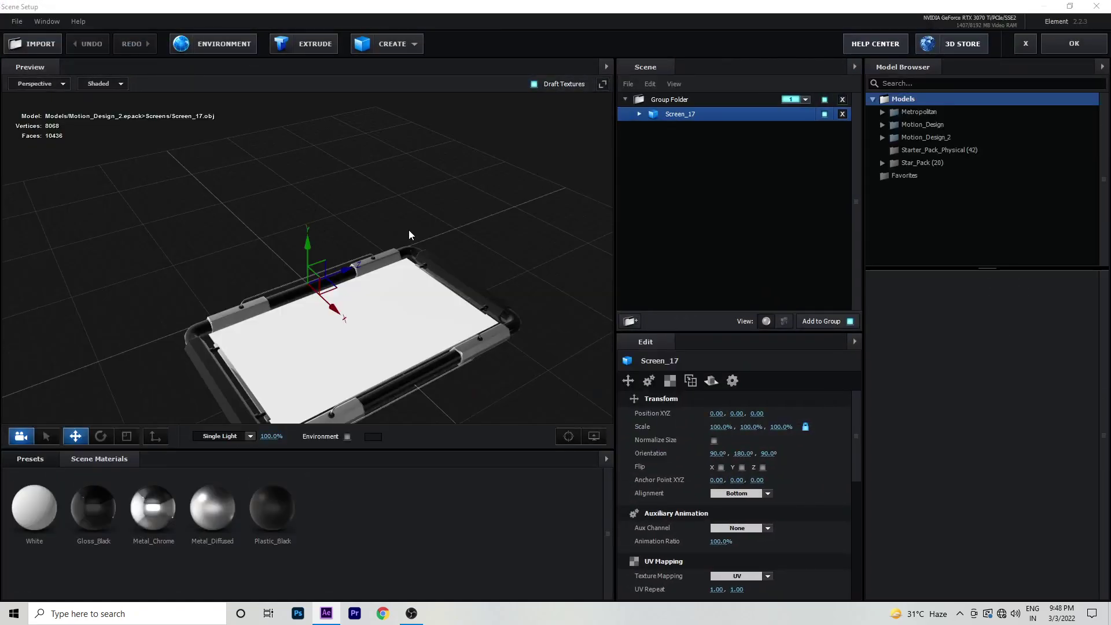
{"action": "left_click_drag", "start_coordinate": [409, 231], "coordinate": [325, 353]}
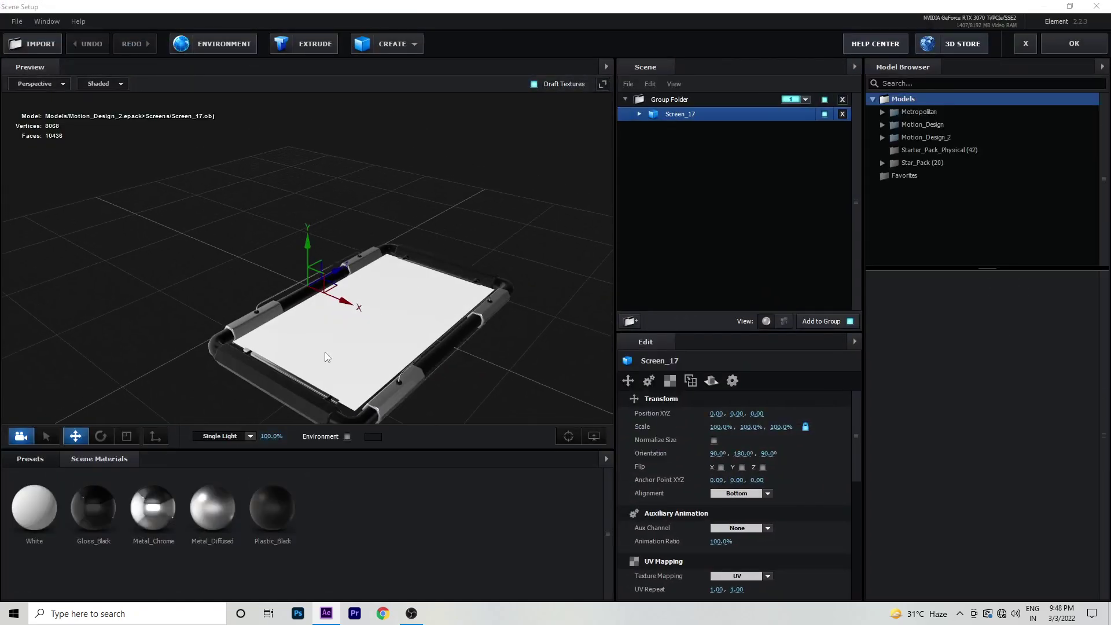
{"action": "left_click", "coordinate": [33, 460]}
{"action": "left_click", "coordinate": [62, 522]}
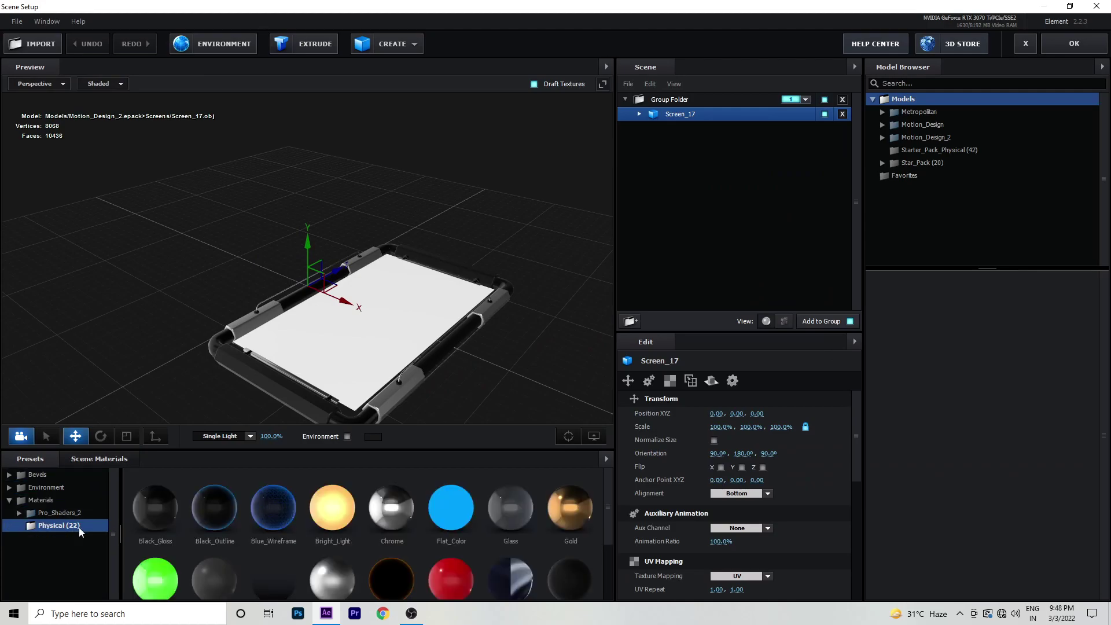
{"action": "left_click_drag", "start_coordinate": [377, 332], "coordinate": [447, 345]}
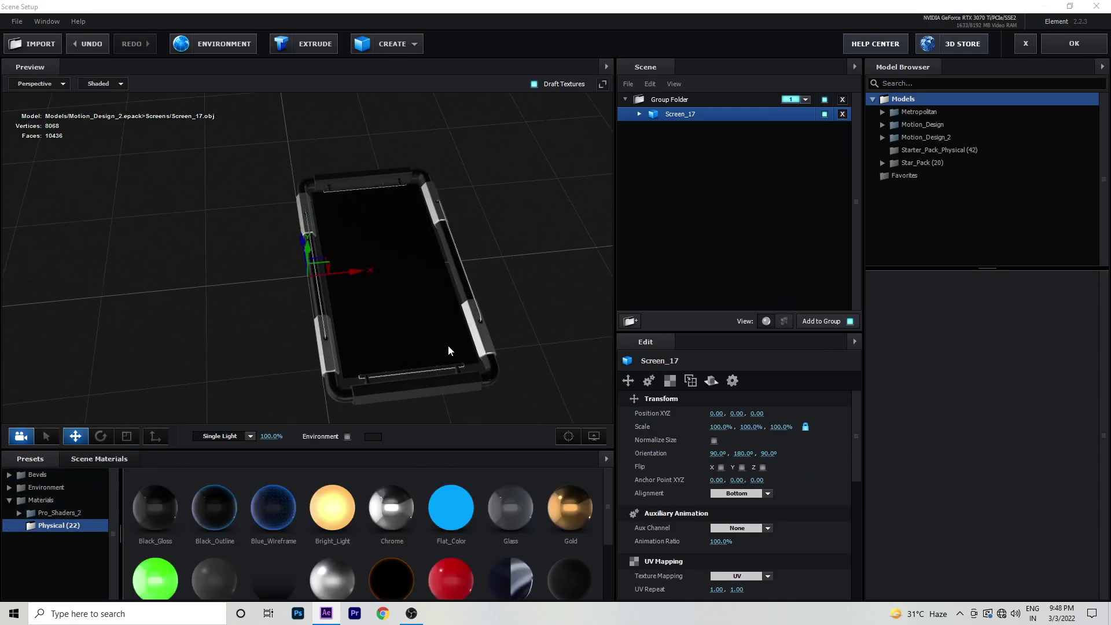
Step: Lower the Black_Gloss material's glossiness to 85%
{"action": "left_click", "coordinate": [435, 313]}
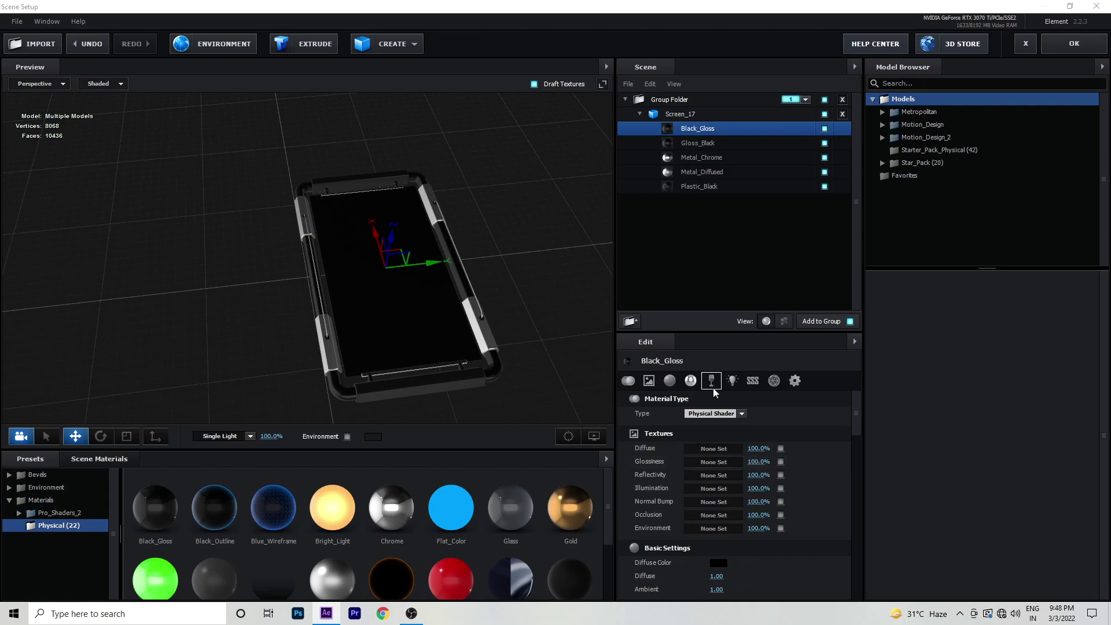
{"action": "left_click", "coordinate": [670, 380]}
{"action": "left_click", "coordinate": [720, 453]}
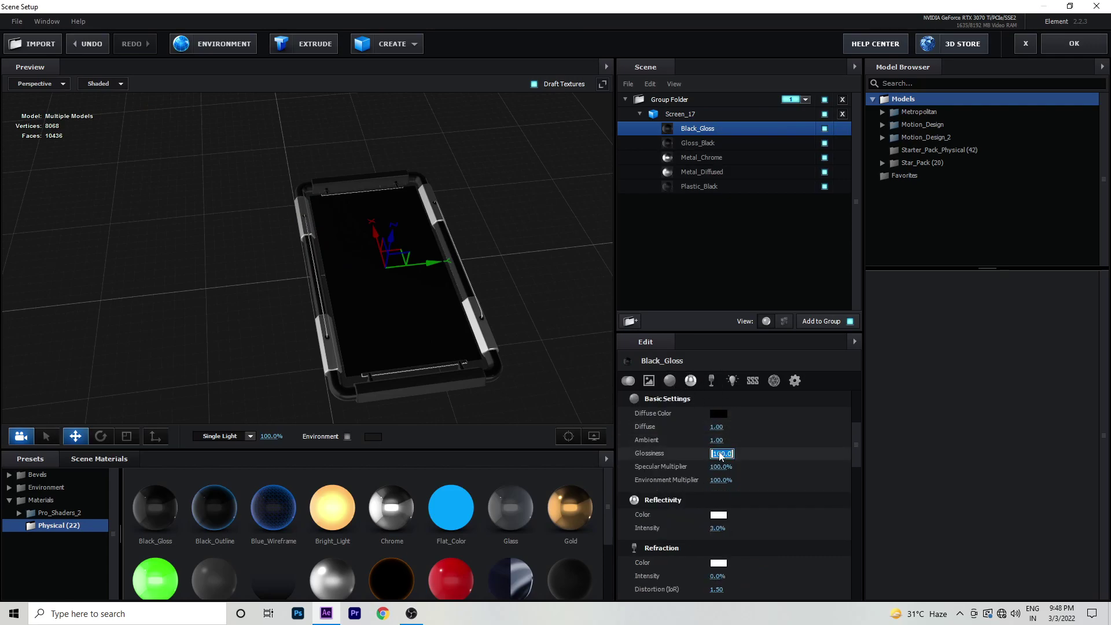
{"action": "type", "text": "85"}
{"action": "key", "text": "Return"}
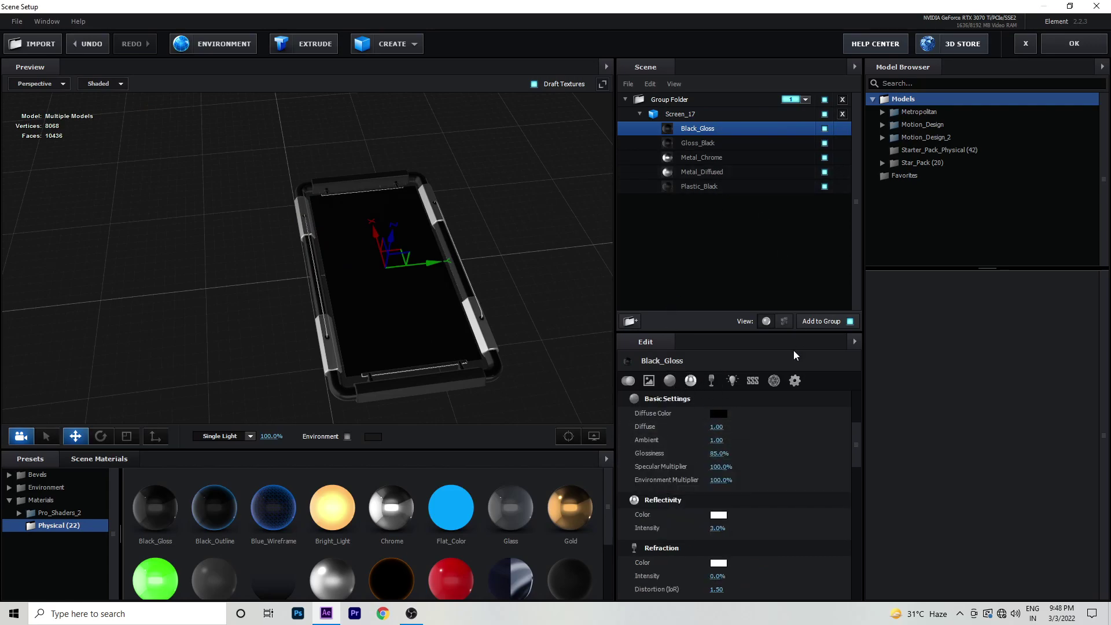
{"action": "left_click", "coordinate": [715, 111]}
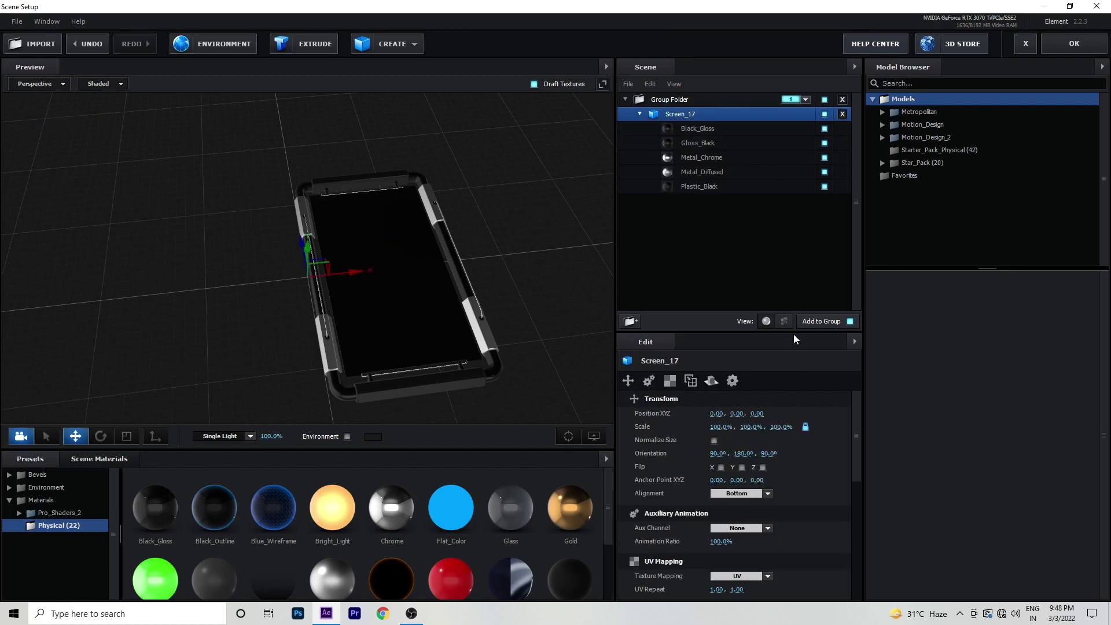
Step: Set Screen_17's reflect mode to Mirror Surface with reflect rotation X of 90
{"action": "left_click", "coordinate": [711, 380]}
{"action": "left_click", "coordinate": [746, 413]}
{"action": "left_click", "coordinate": [741, 450]}
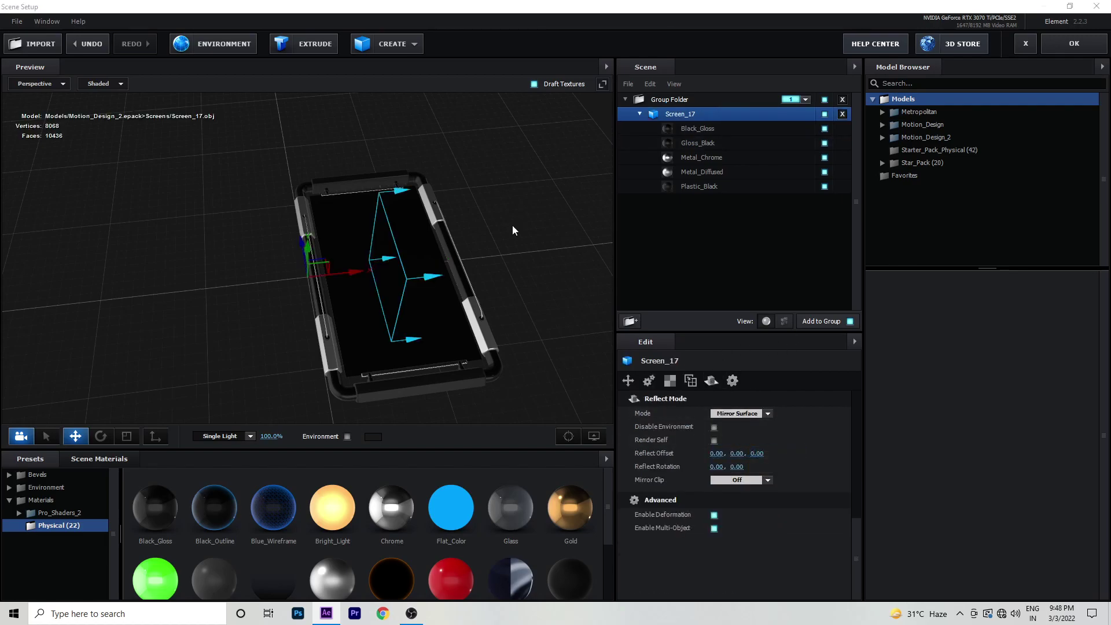
{"action": "left_click", "coordinate": [721, 467]}
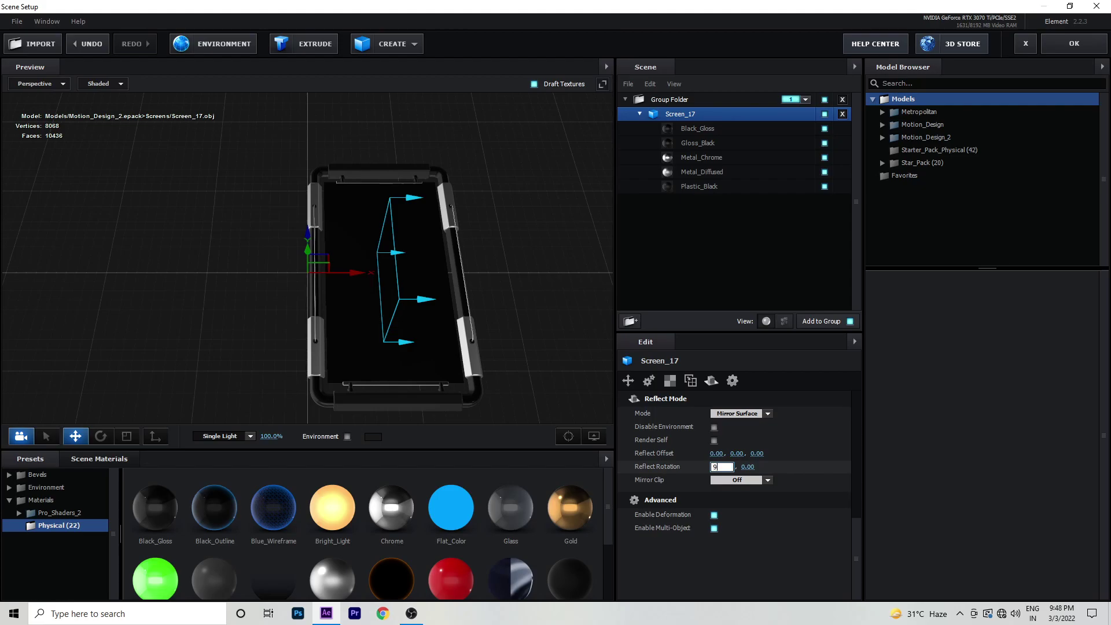
{"action": "type", "text": "0"}
{"action": "key", "text": "Return"}
Step: Check the reflection in the preview, then apply the scene back to After Effects
{"action": "left_click_drag", "start_coordinate": [379, 287], "coordinate": [515, 248]}
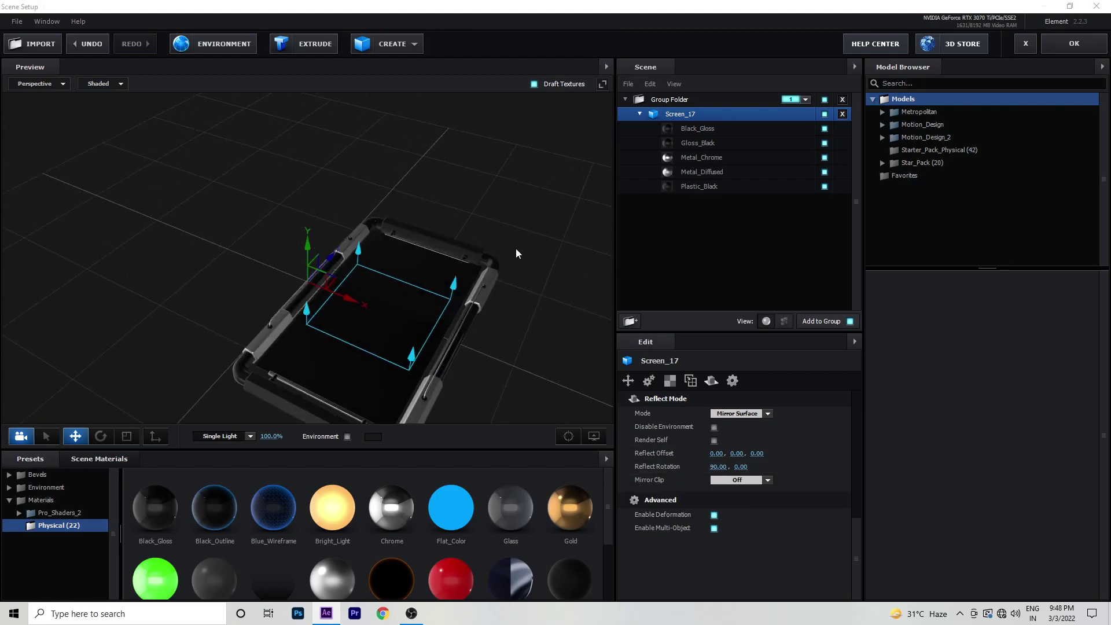
{"action": "scroll", "coordinate": [526, 237], "scroll_direction": "down", "scroll_amount": 5}
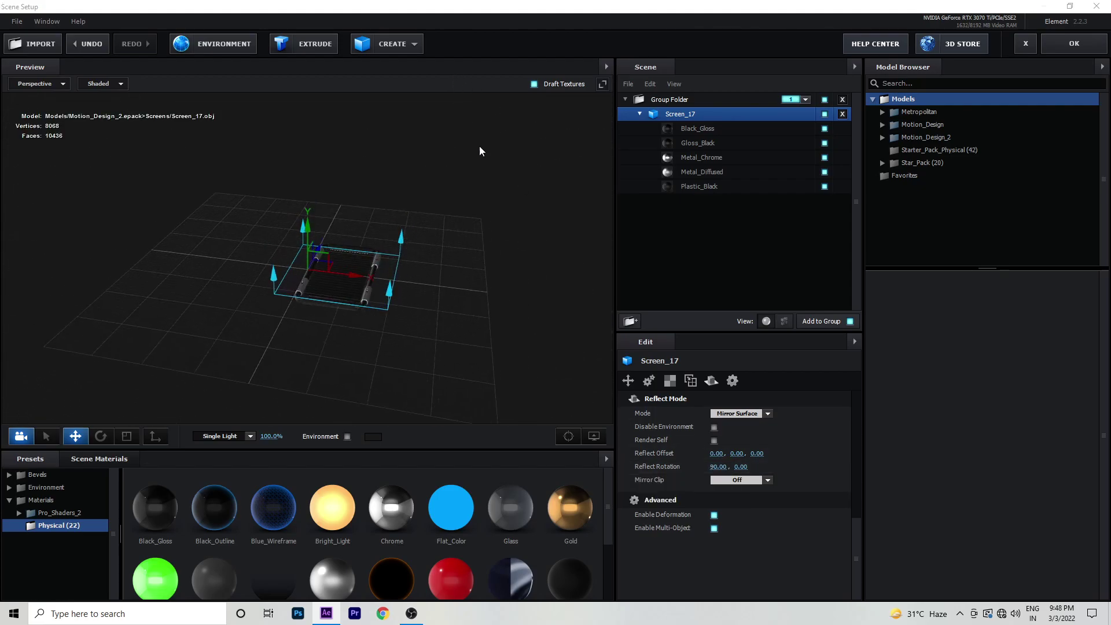
{"action": "left_click_drag", "start_coordinate": [478, 273], "coordinate": [510, 302]}
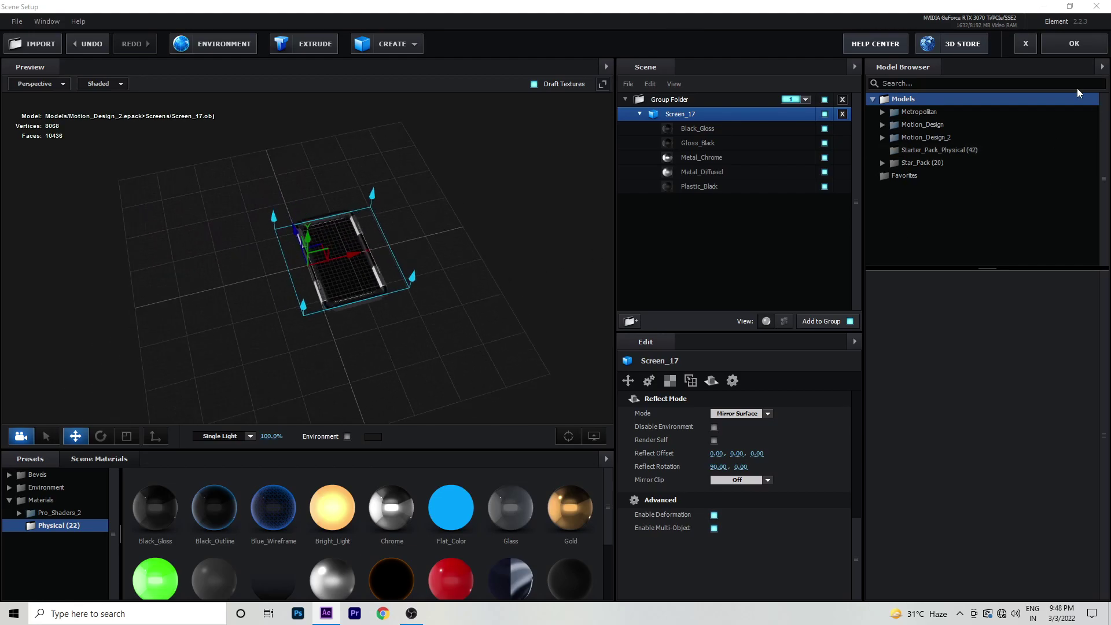
{"action": "left_click", "coordinate": [1073, 43]}
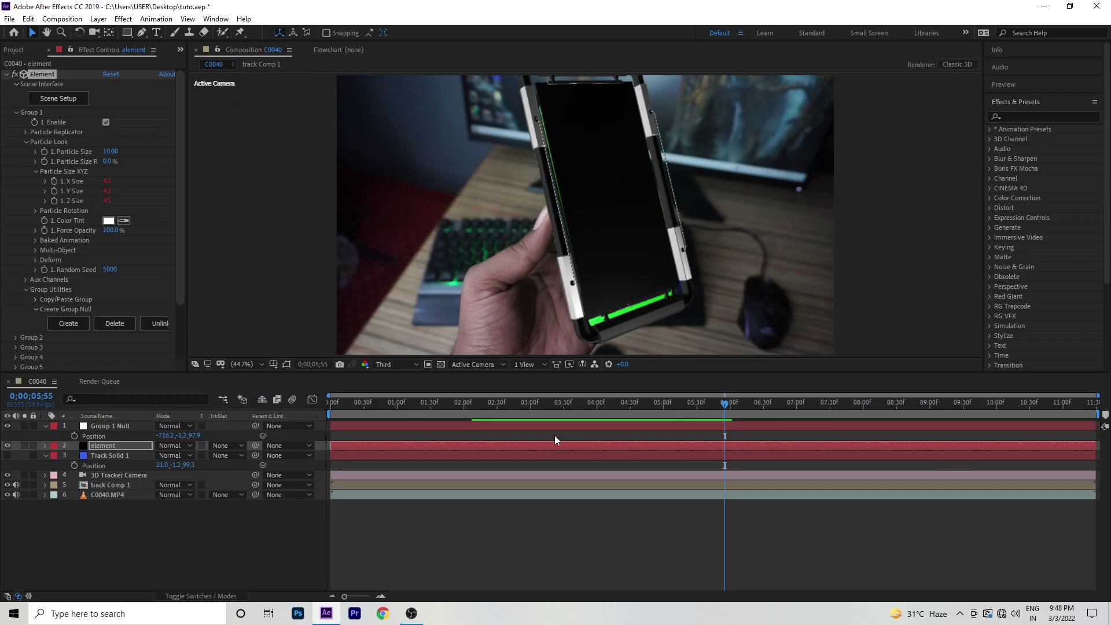
Step: Return to frame 0, collapse the Element effect, and open road.jpg in the footage viewer
{"action": "left_click_drag", "start_coordinate": [560, 405], "coordinate": [313, 403]}
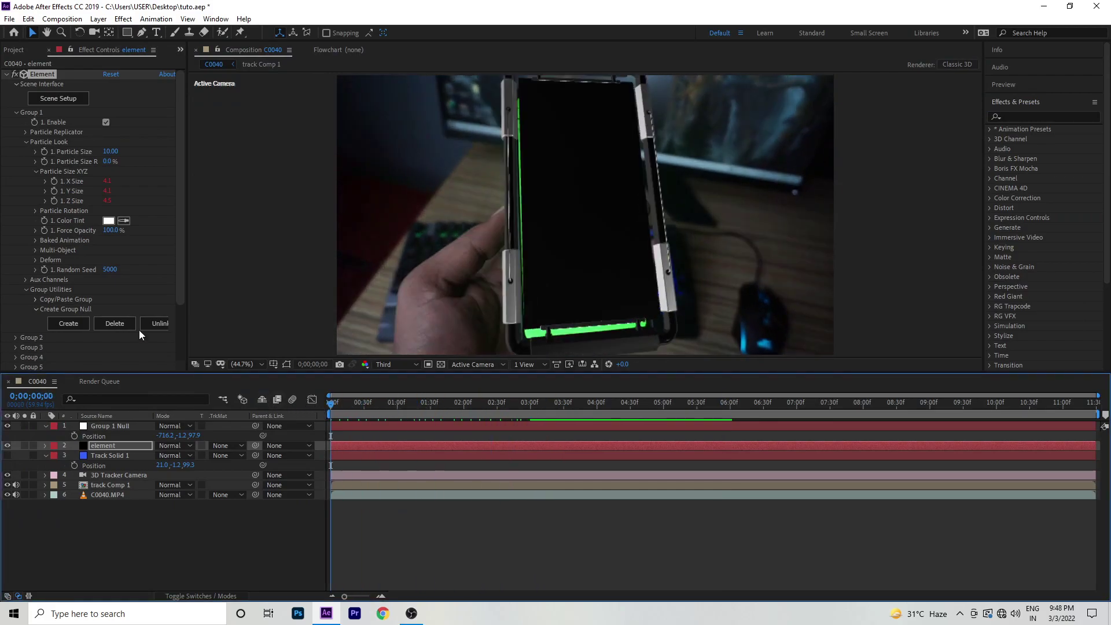
{"action": "left_click", "coordinate": [7, 74]}
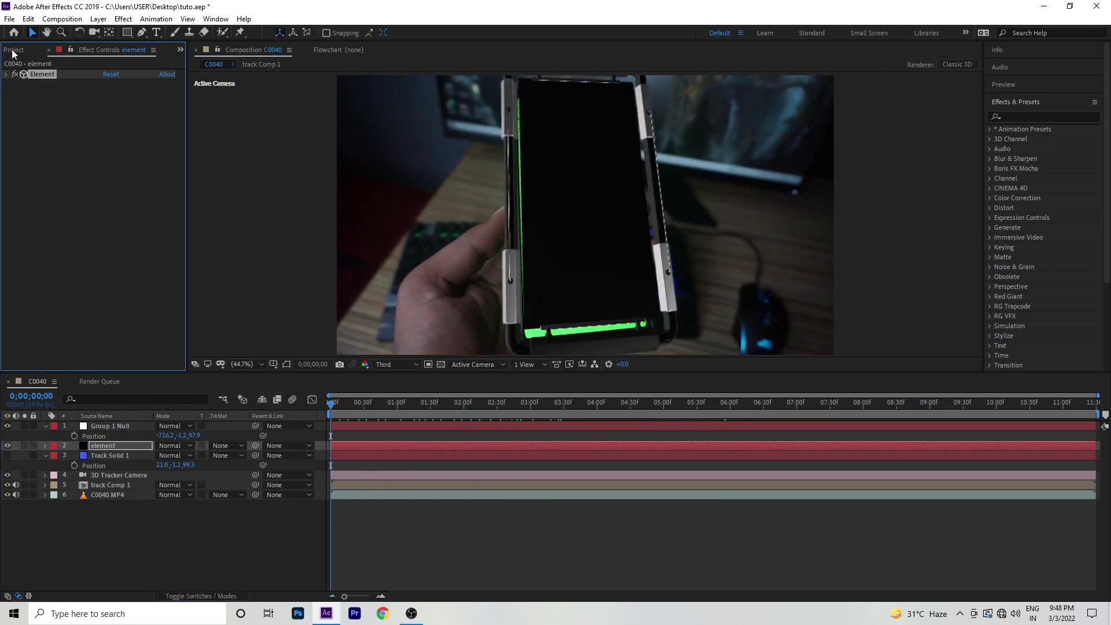
{"action": "left_click", "coordinate": [12, 51]}
{"action": "double_click", "coordinate": [29, 176]}
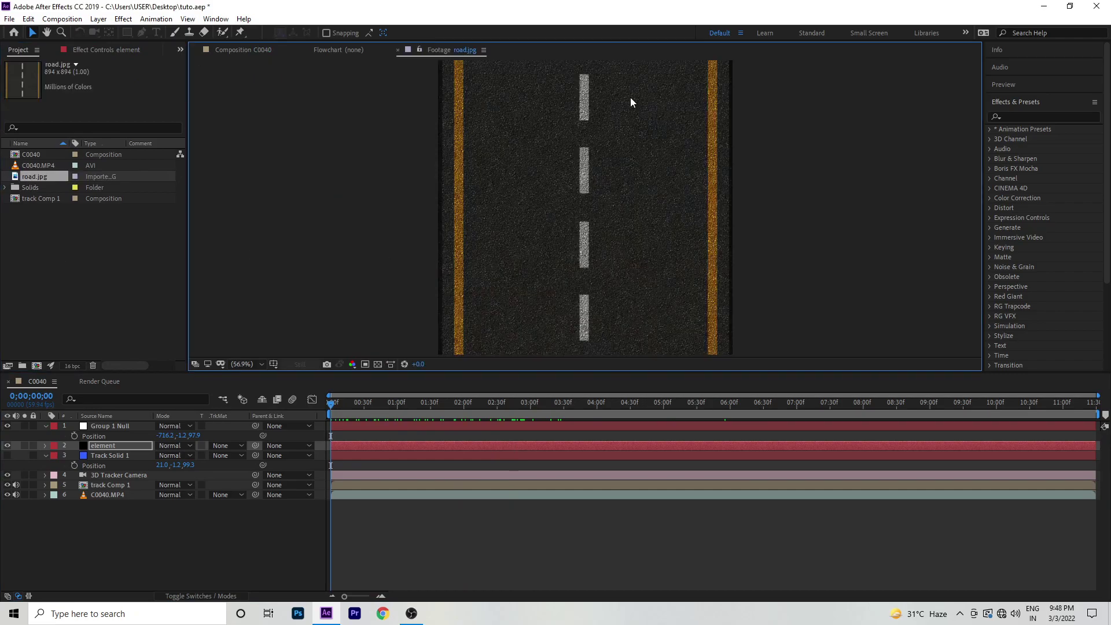
Step: Create a 'road' composition from road.jpg and rotate the image 90°
{"action": "left_click_drag", "start_coordinate": [36, 176], "coordinate": [34, 366]}
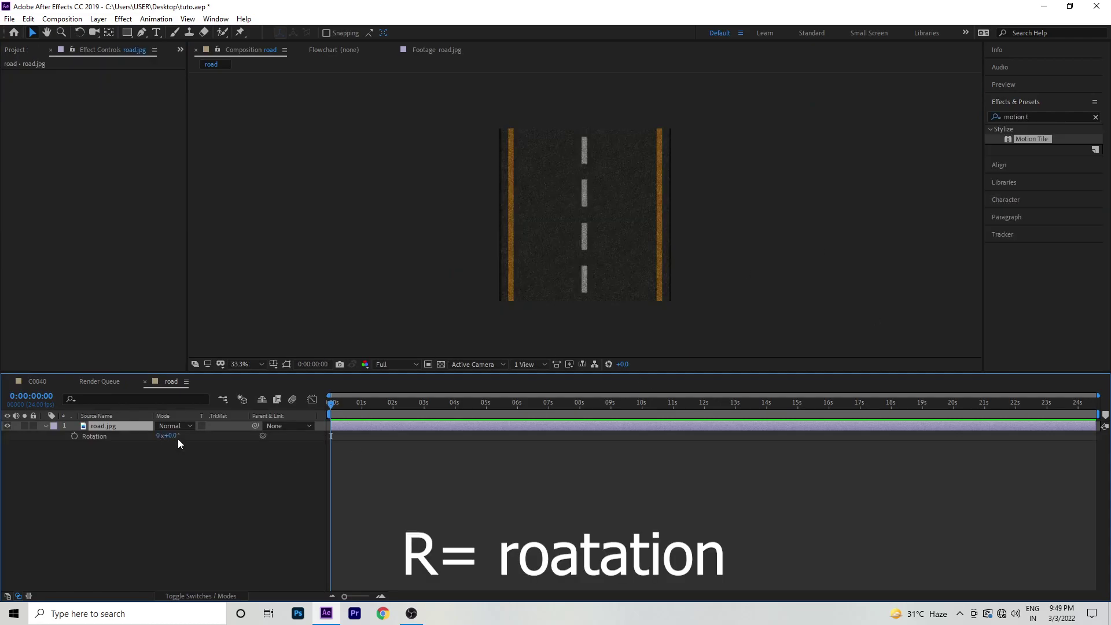
{"action": "type", "text": "0"}
{"action": "key", "text": "Return"}
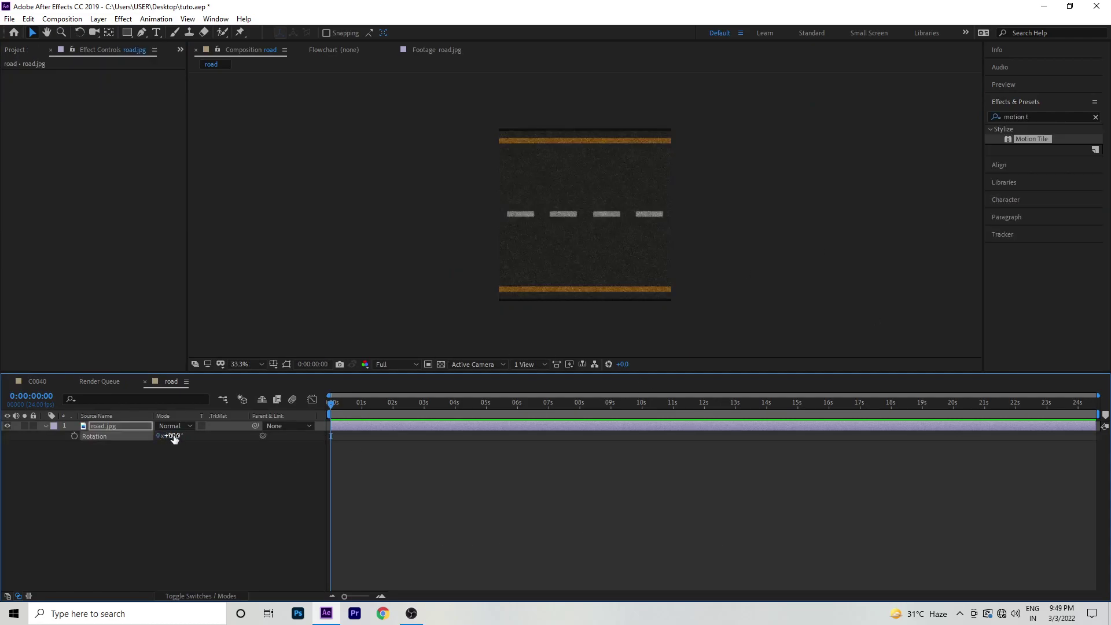
Step: Add Motion Tile to the road layer with output width and height of 1000
{"action": "left_click", "coordinate": [131, 425]}
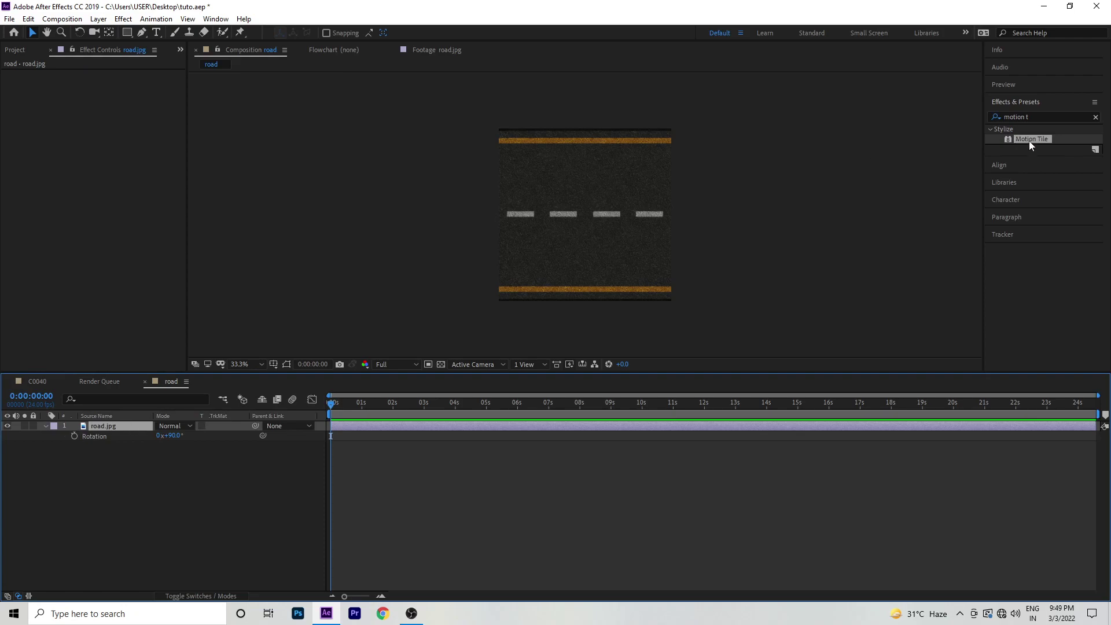
{"action": "left_click_drag", "start_coordinate": [1030, 144], "coordinate": [64, 355]}
{"action": "left_click_drag", "start_coordinate": [104, 430], "coordinate": [120, 292]}
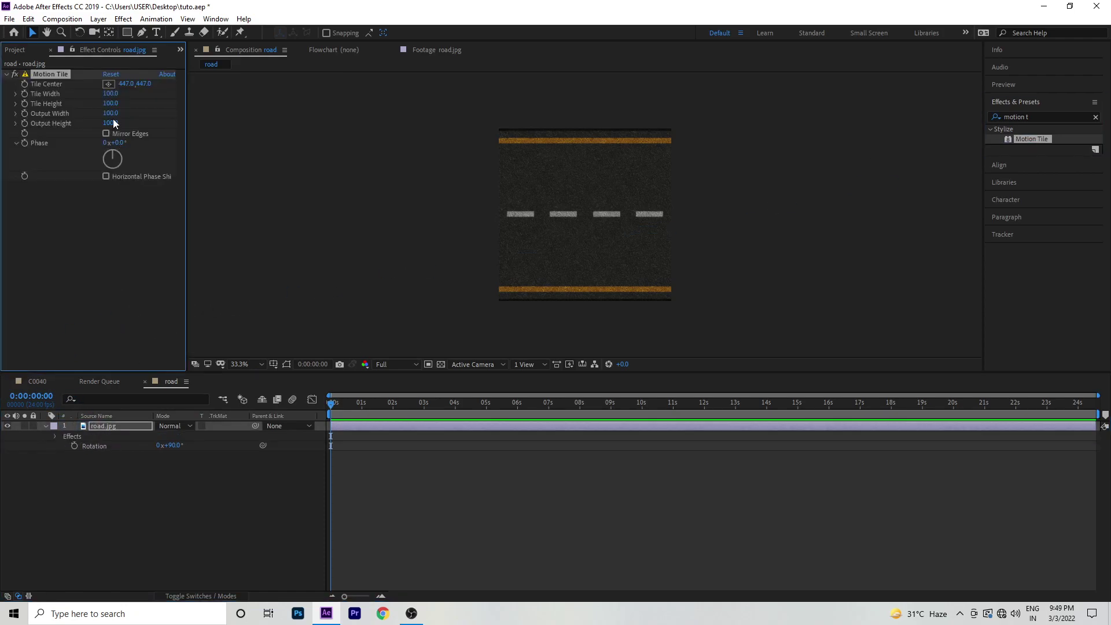
{"action": "key", "text": "Tab"}
{"action": "type", "text": "1"}
{"action": "type", "text": "0"}
{"action": "key", "text": "Return"}
{"action": "left_click", "coordinate": [117, 425]}
Step: Set the road layer's starting X position to -1845 and add a Position keyframe
{"action": "key", "text": "p"}
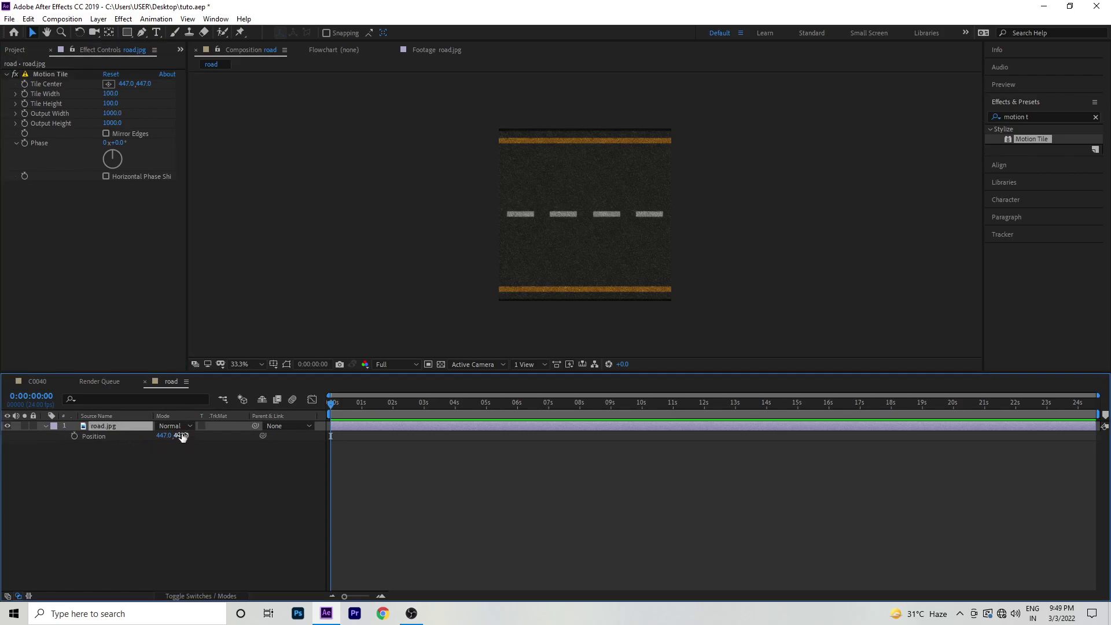
{"action": "left_click", "coordinate": [164, 435]}
{"action": "type", "text": "159"}
{"action": "key", "text": "Return"}
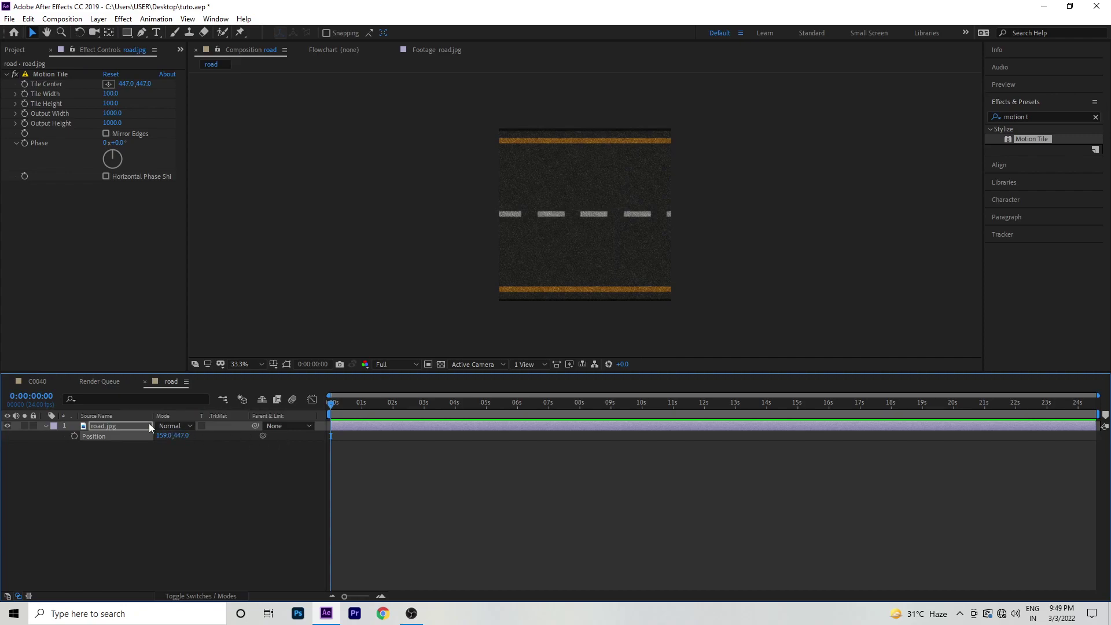
{"action": "left_click", "coordinate": [164, 435]}
{"action": "type", "text": "-120"}
{"action": "key", "text": "Return"}
{"action": "mouse_move", "coordinate": [176, 441]}
{"action": "left_mouse_down"}
{"action": "mouse_move", "coordinate": [139, 447]}
{"action": "mouse_move", "coordinate": [208, 406]}
{"action": "left_mouse_up"}
{"action": "mouse_move", "coordinate": [168, 438]}
{"action": "left_mouse_down"}
{"action": "mouse_move", "coordinate": [130, 447]}
{"action": "mouse_move", "coordinate": [185, 447]}
{"action": "mouse_move", "coordinate": [139, 439]}
{"action": "left_mouse_up"}
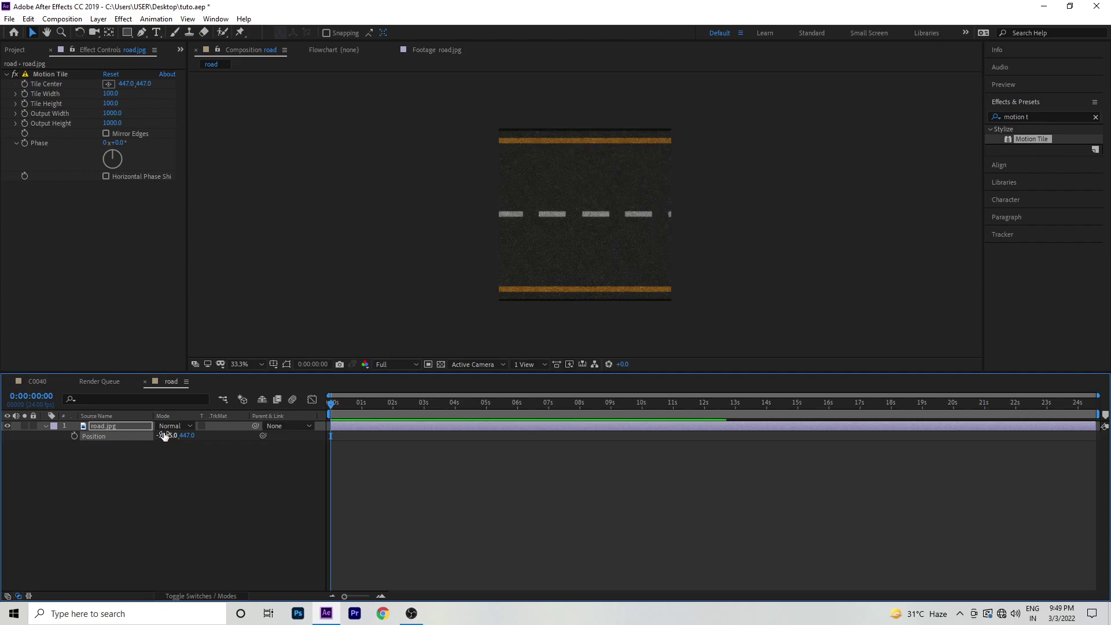
{"action": "left_click", "coordinate": [75, 436]}
Step: Keyframe the road's X position at 3183 at the composition end and preview the scroll
{"action": "left_click_drag", "start_coordinate": [335, 404], "coordinate": [1095, 404]}
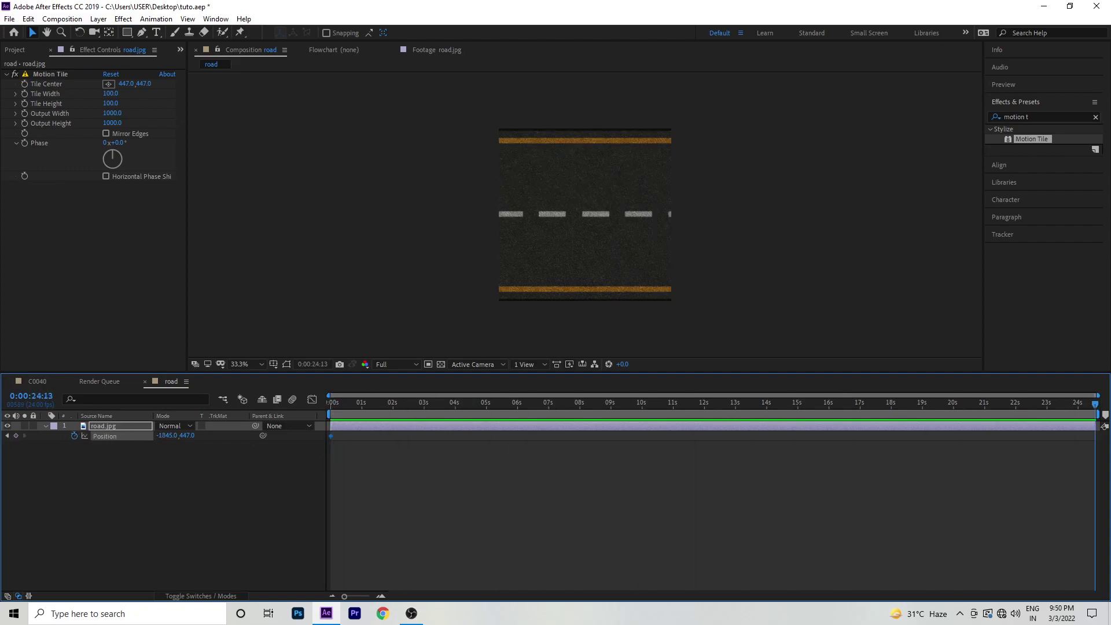
{"action": "left_click_drag", "start_coordinate": [166, 436], "coordinate": [1028, 397]}
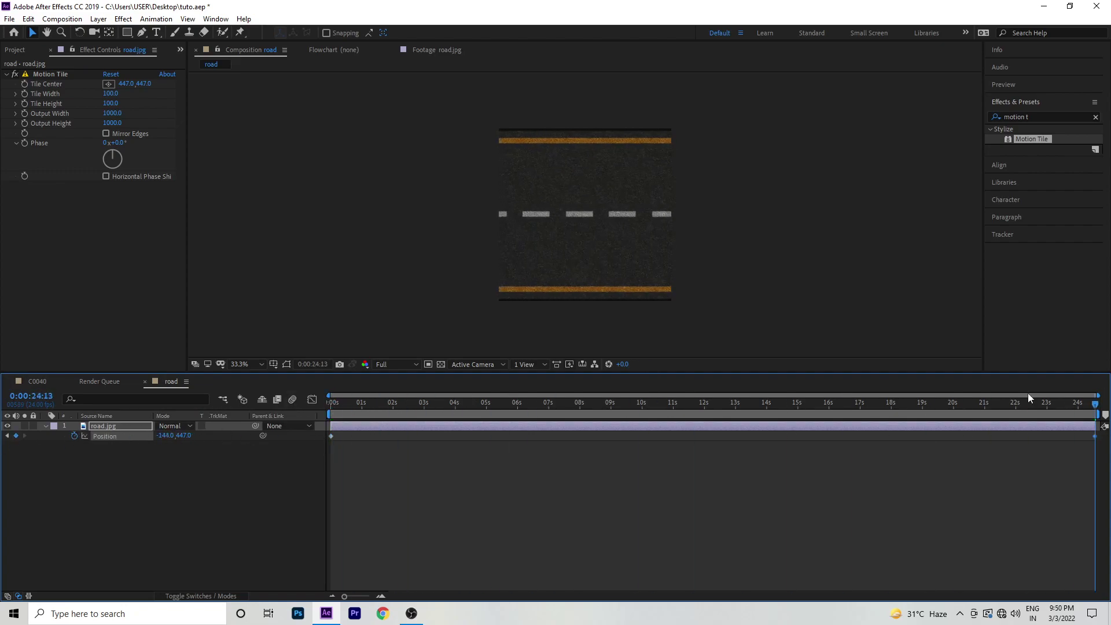
{"action": "left_click_drag", "start_coordinate": [164, 438], "coordinate": [349, 407]}
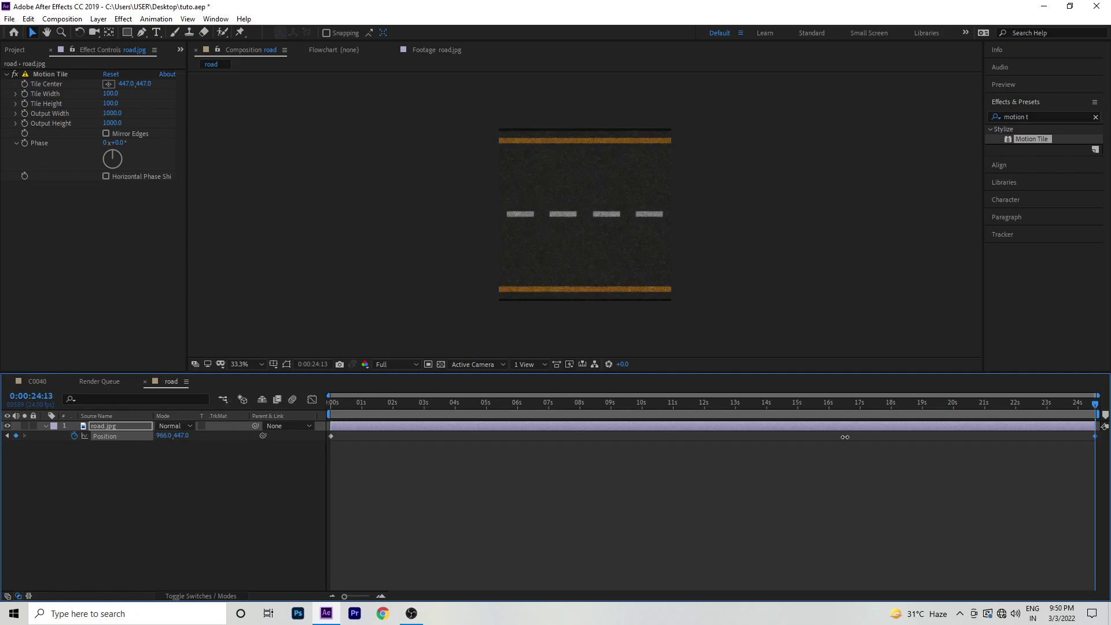
{"action": "left_click_drag", "start_coordinate": [154, 438], "coordinate": [526, 386]}
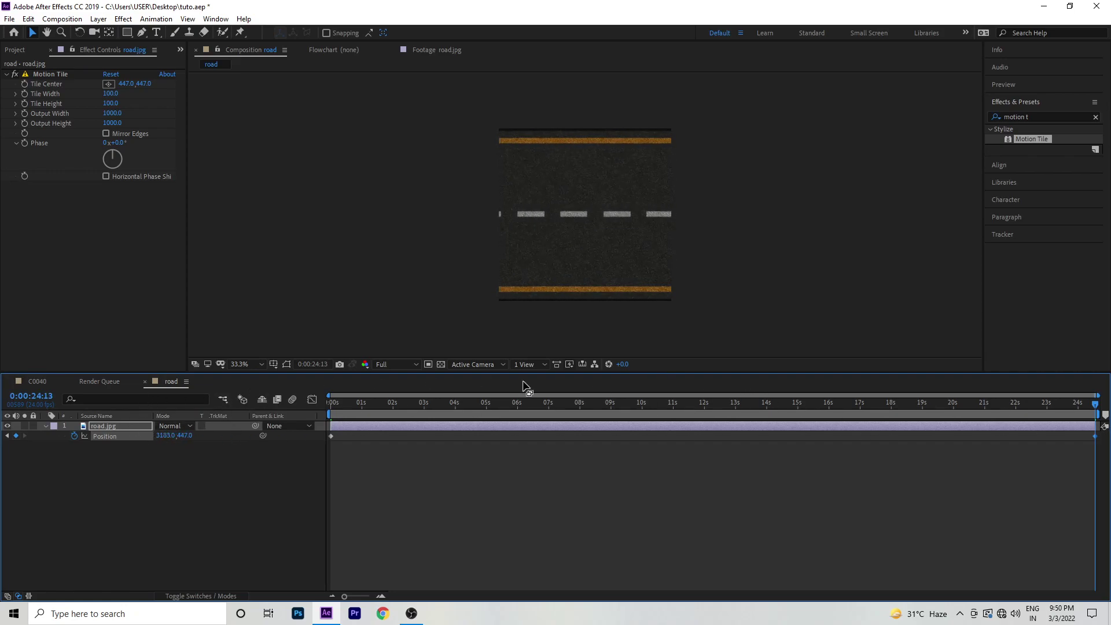
{"action": "key", "text": "Home"}
{"action": "key", "text": "space"}
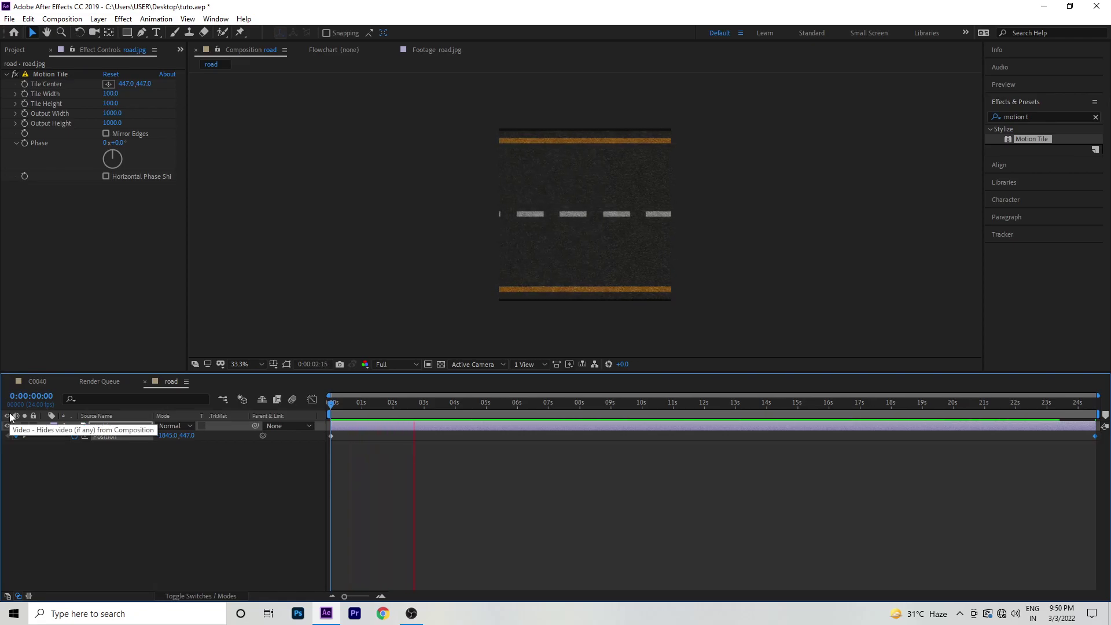
{"action": "key", "text": "space"}
Step: Nest the road composition as the bottom layer of the C0040 comp and select the element layer
{"action": "left_click", "coordinate": [38, 381]}
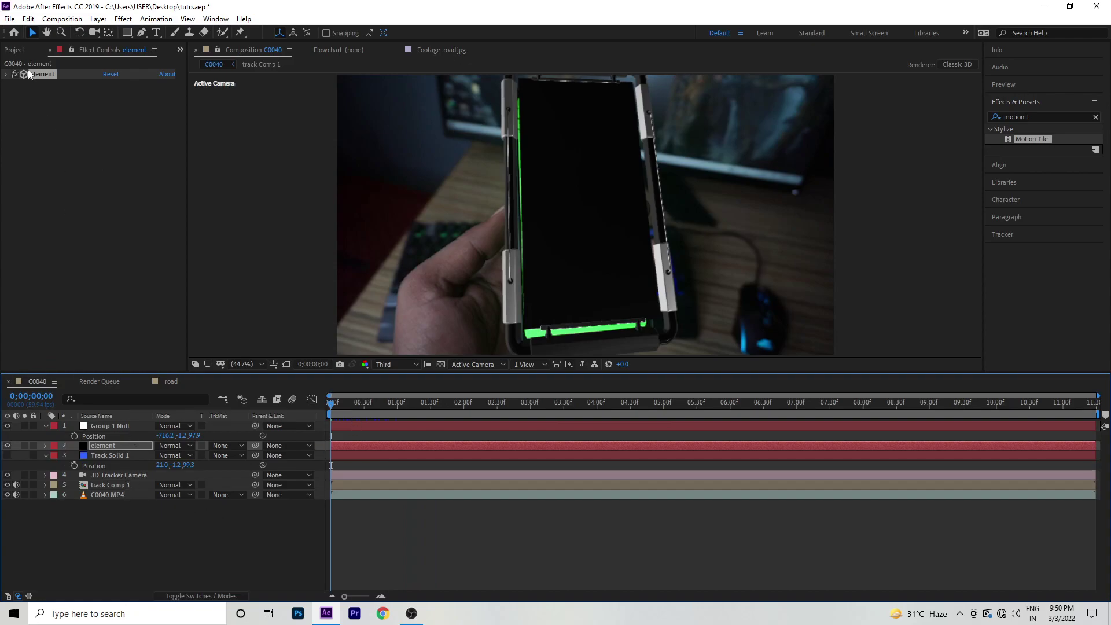
{"action": "left_click", "coordinate": [23, 51]}
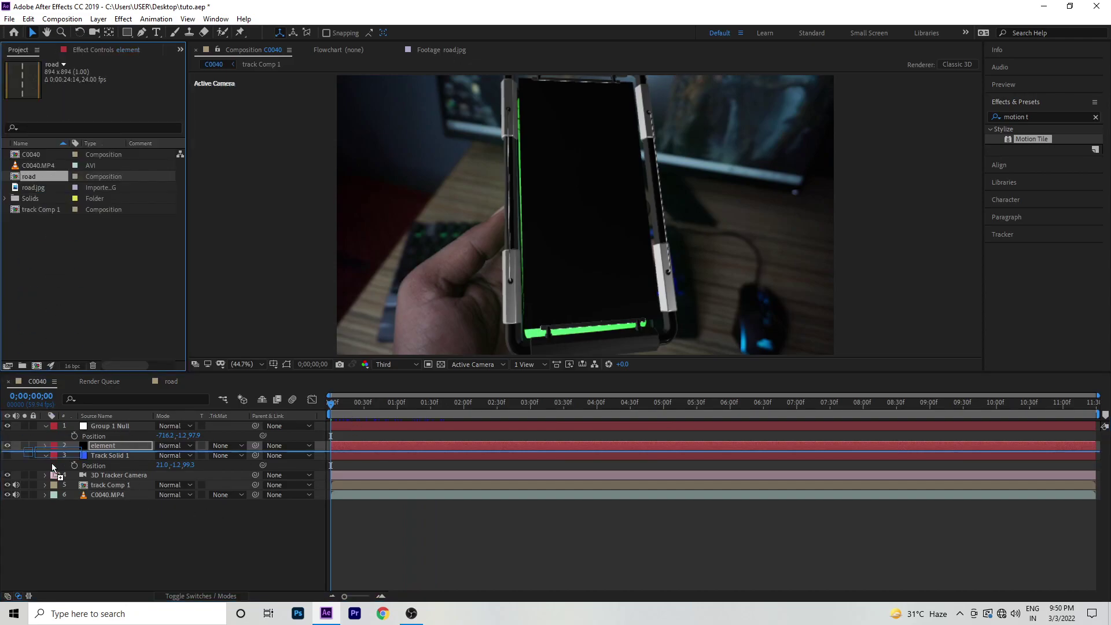
{"action": "left_click_drag", "start_coordinate": [38, 176], "coordinate": [65, 512]}
{"action": "left_click", "coordinate": [45, 426]}
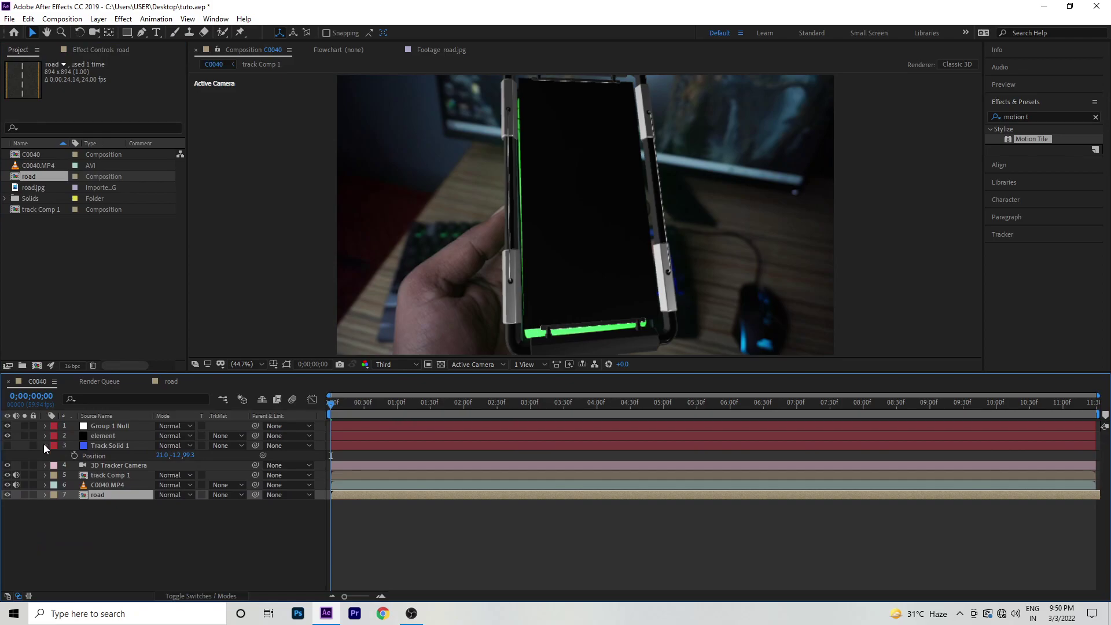
{"action": "left_click", "coordinate": [45, 445]}
{"action": "left_click", "coordinate": [116, 438]}
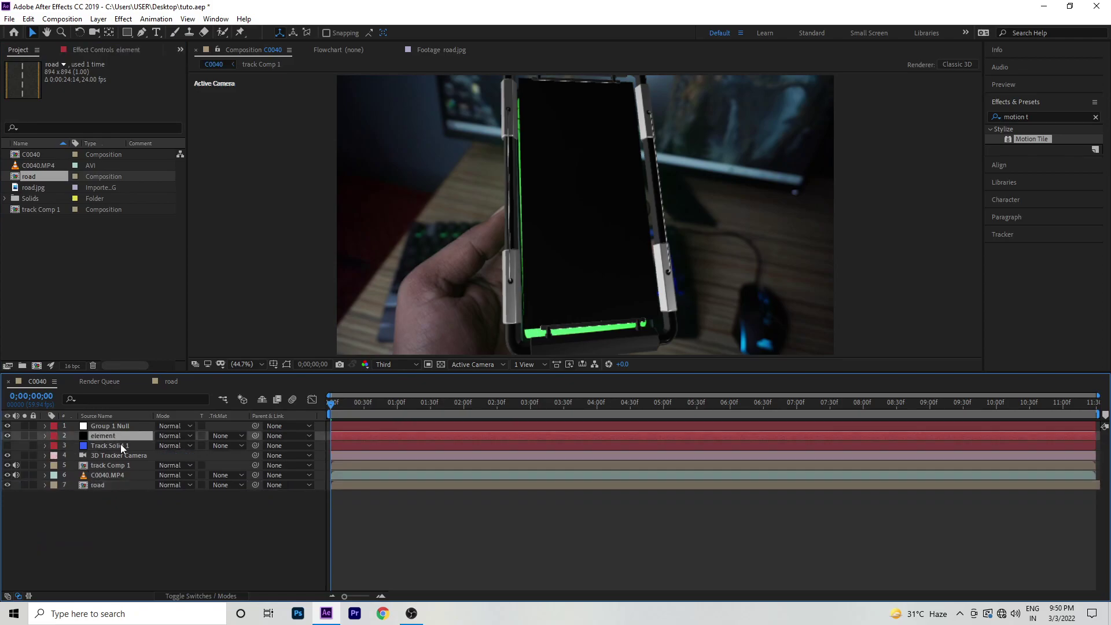
{"action": "left_click", "coordinate": [84, 50]}
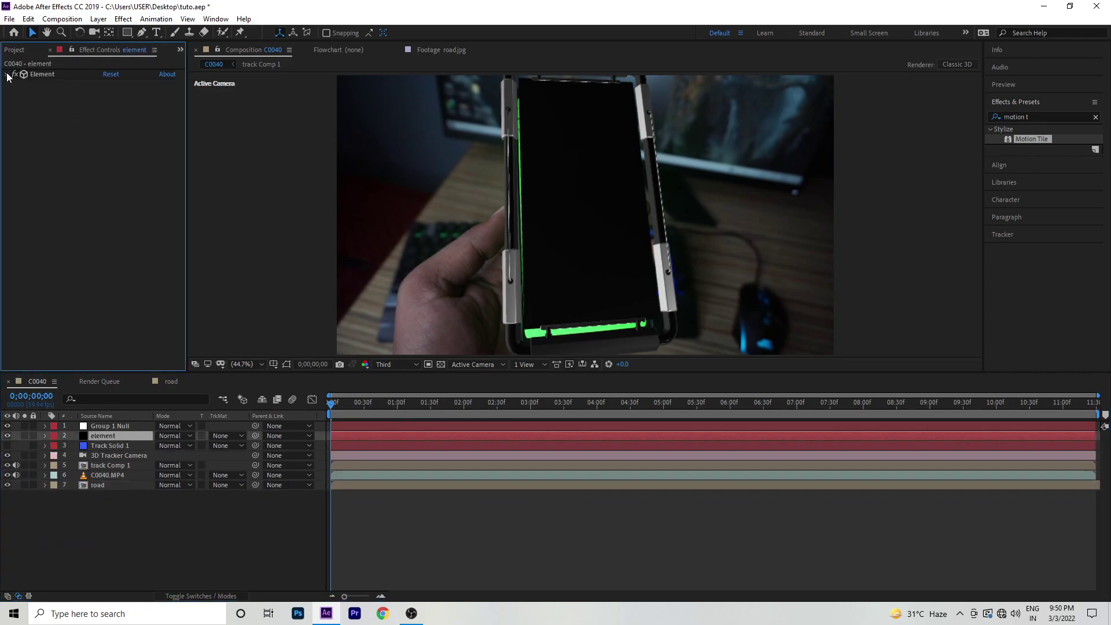
Step: Set Element's Custom Texture Map Layer 1 to the road layer using Effects & Masks
{"action": "left_click", "coordinate": [7, 74]}
{"action": "left_click", "coordinate": [15, 113]}
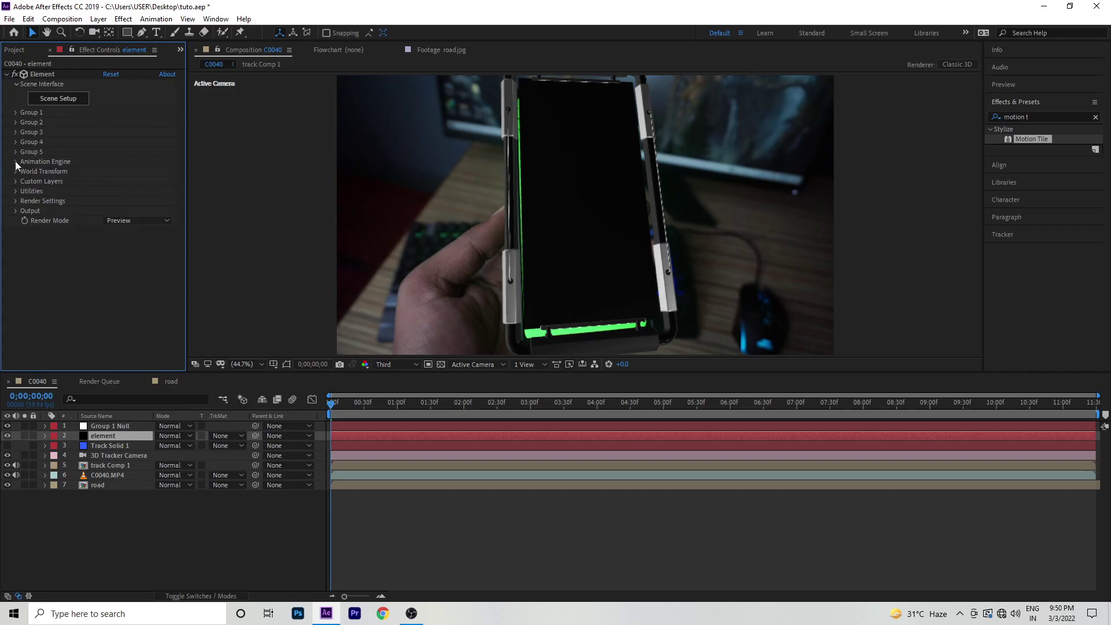
{"action": "left_click", "coordinate": [15, 182]}
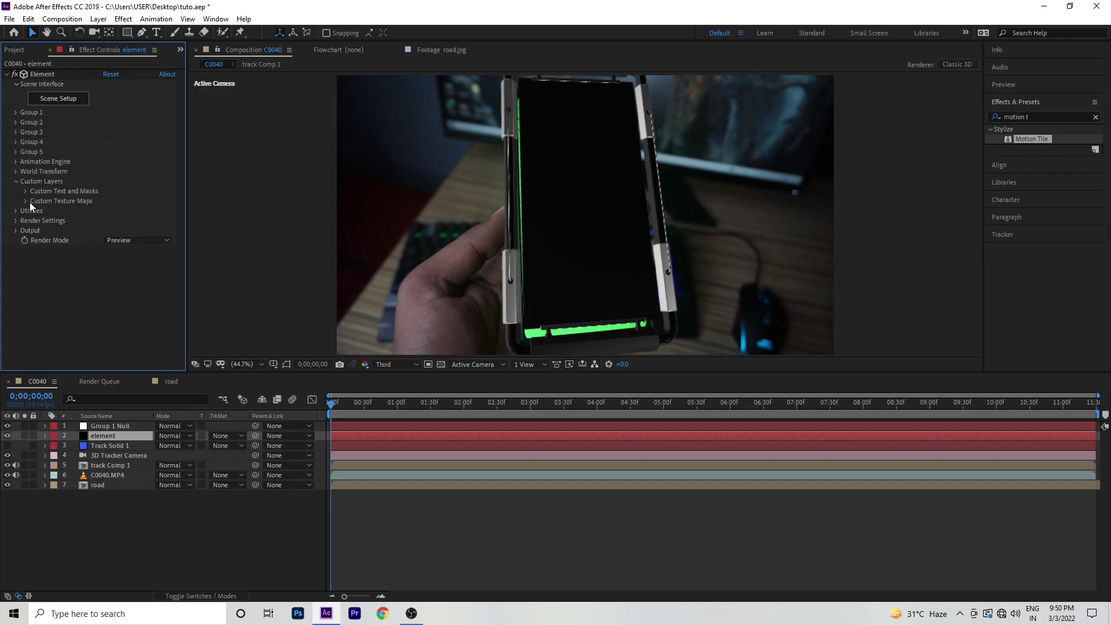
{"action": "left_click", "coordinate": [25, 201]}
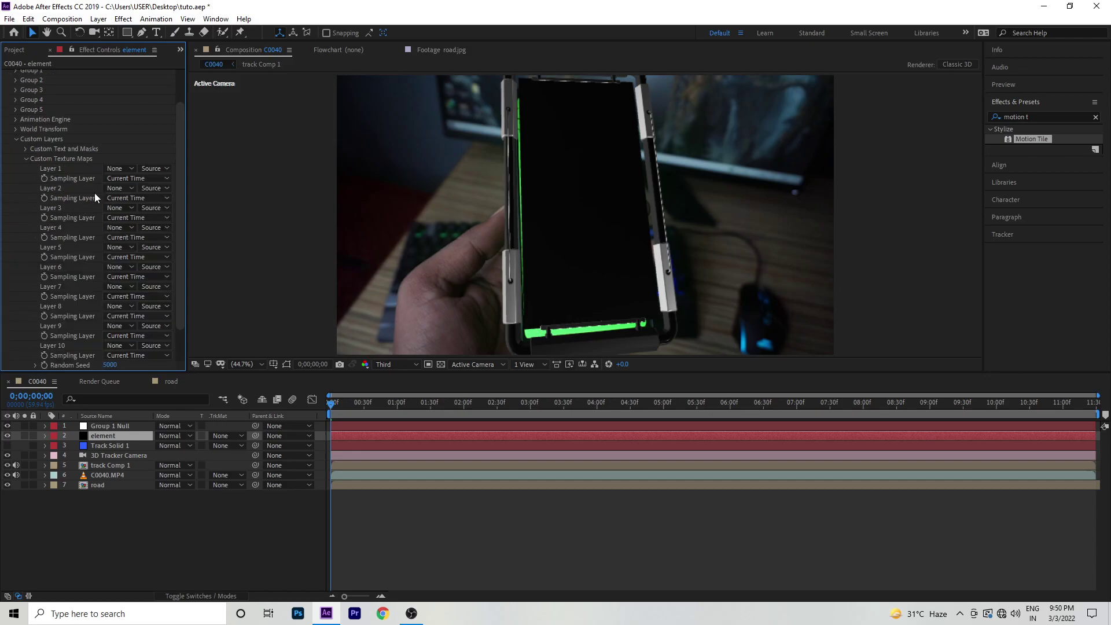
{"action": "left_click", "coordinate": [121, 169]}
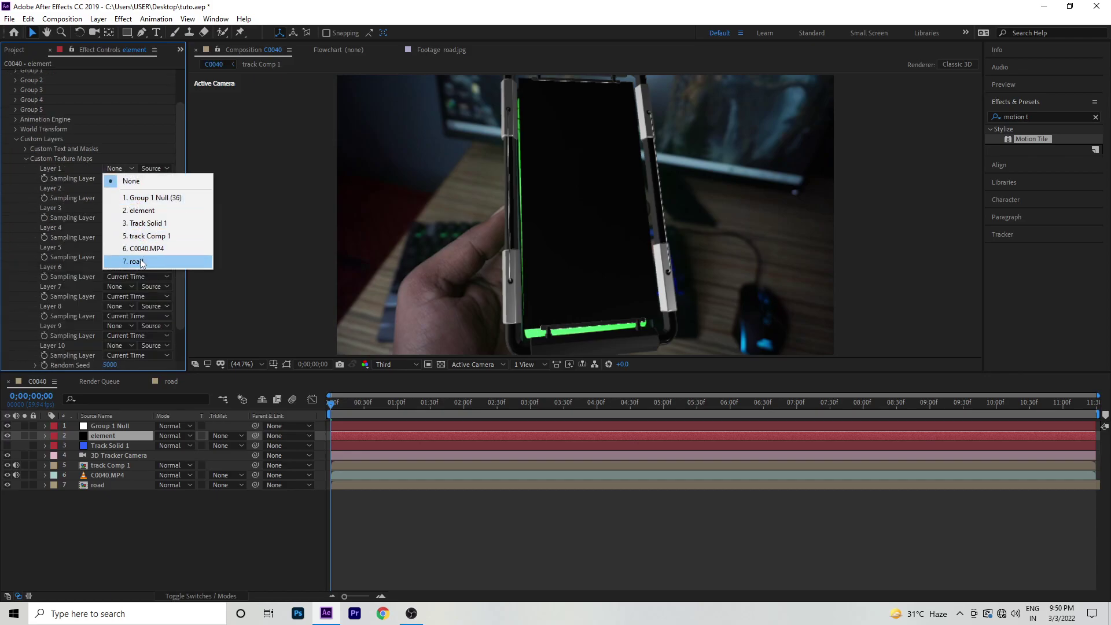
{"action": "left_click", "coordinate": [148, 262]}
{"action": "left_click", "coordinate": [151, 168]}
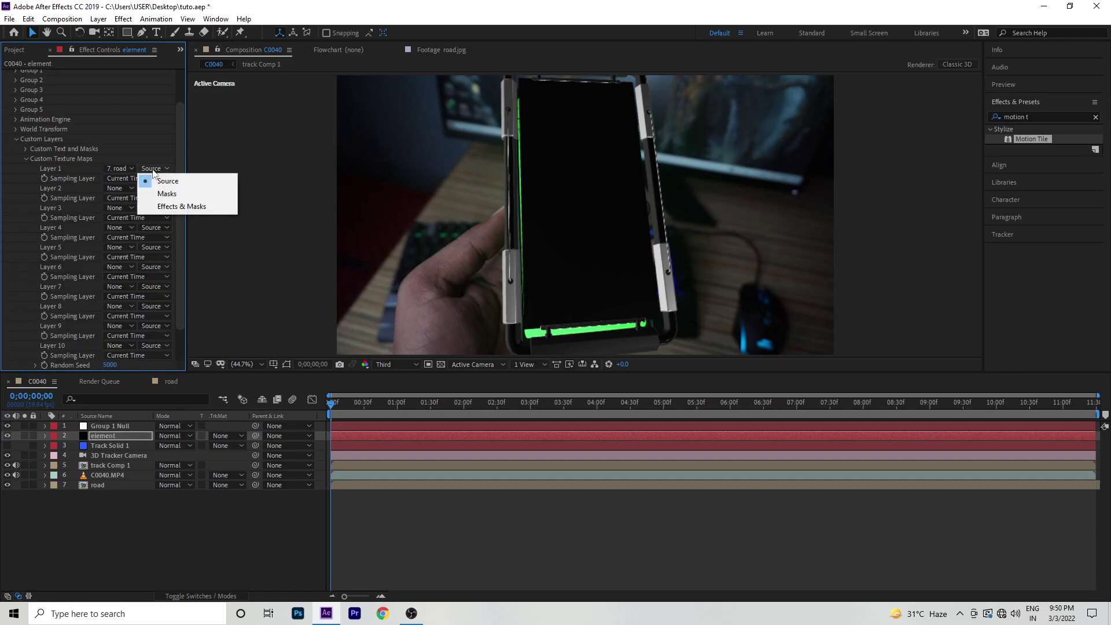
{"action": "left_click", "coordinate": [161, 207]}
{"action": "left_click", "coordinate": [15, 139]}
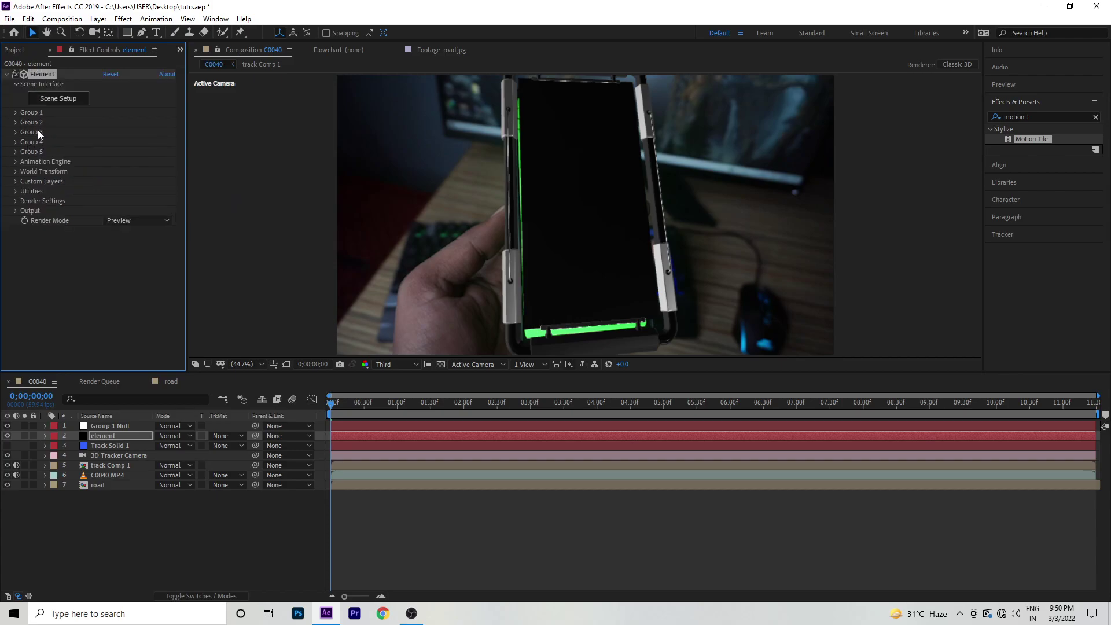
Step: In Scene Setup, replace the screen's Black_Gloss material with Plastic_White
{"action": "left_click", "coordinate": [44, 101]}
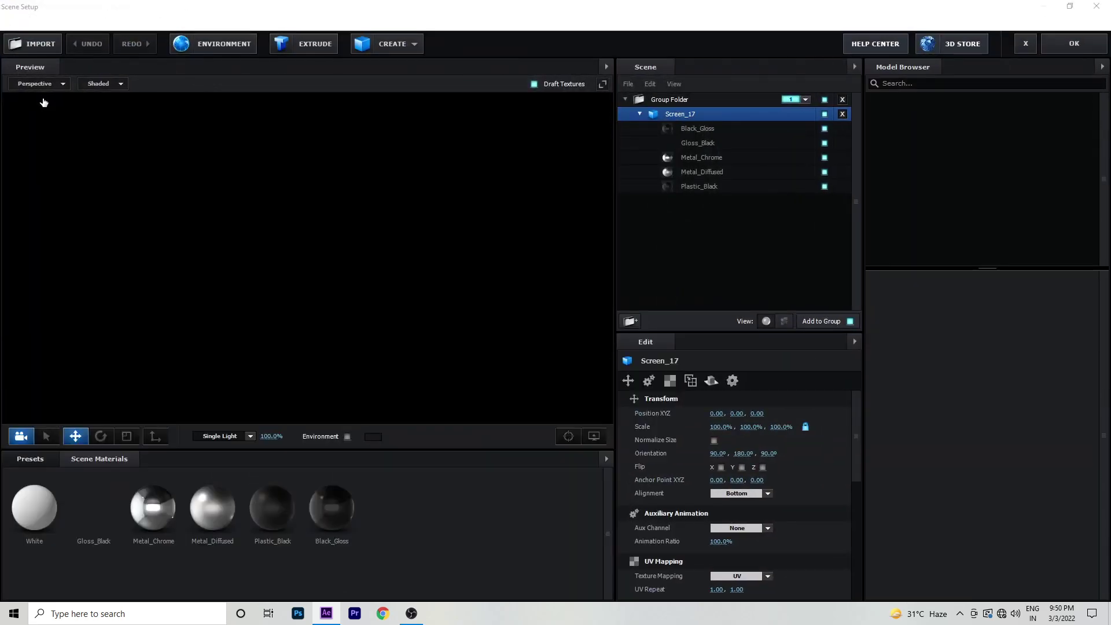
{"action": "scroll", "coordinate": [490, 237], "scroll_direction": "up", "scroll_amount": 3}
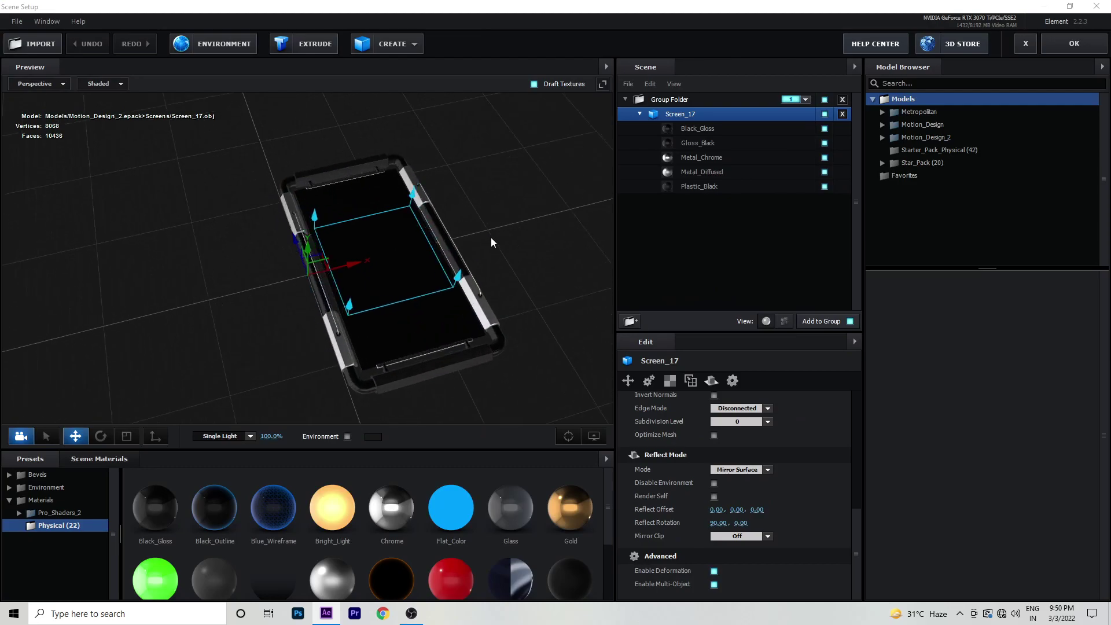
{"action": "scroll", "coordinate": [491, 237], "scroll_direction": "up", "scroll_amount": 3}
{"action": "left_click", "coordinate": [395, 175]}
{"action": "scroll", "coordinate": [301, 532], "scroll_direction": "down", "scroll_amount": 3}
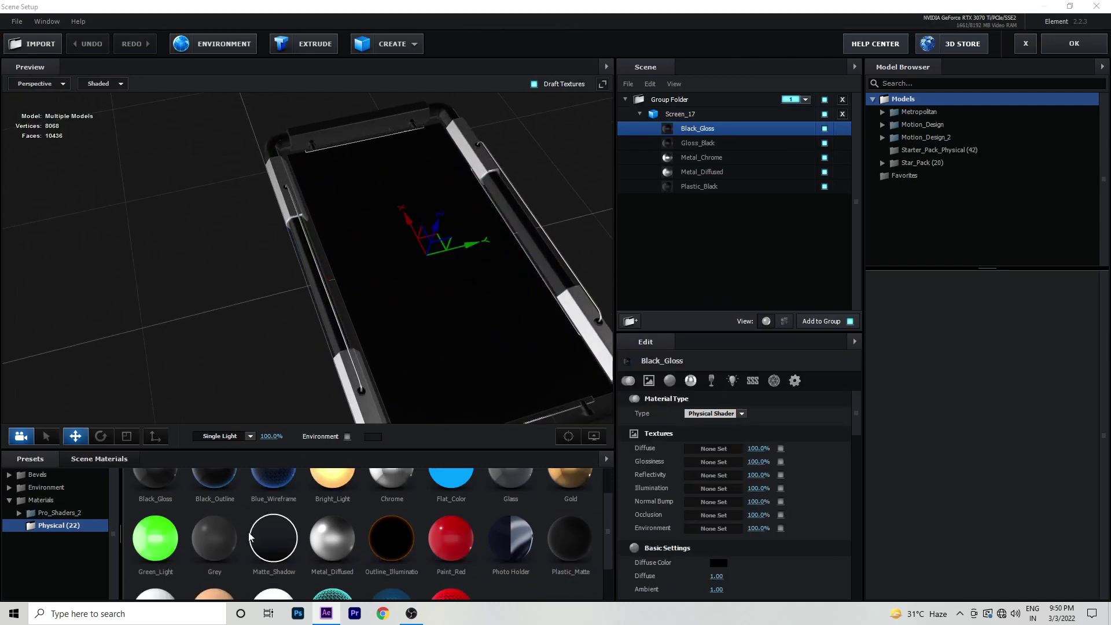
{"action": "mouse_move", "coordinate": [155, 559]}
{"action": "left_mouse_down"}
{"action": "mouse_move", "coordinate": [295, 424]}
{"action": "mouse_move", "coordinate": [463, 327]}
{"action": "mouse_move", "coordinate": [534, 311]}
{"action": "left_mouse_up"}
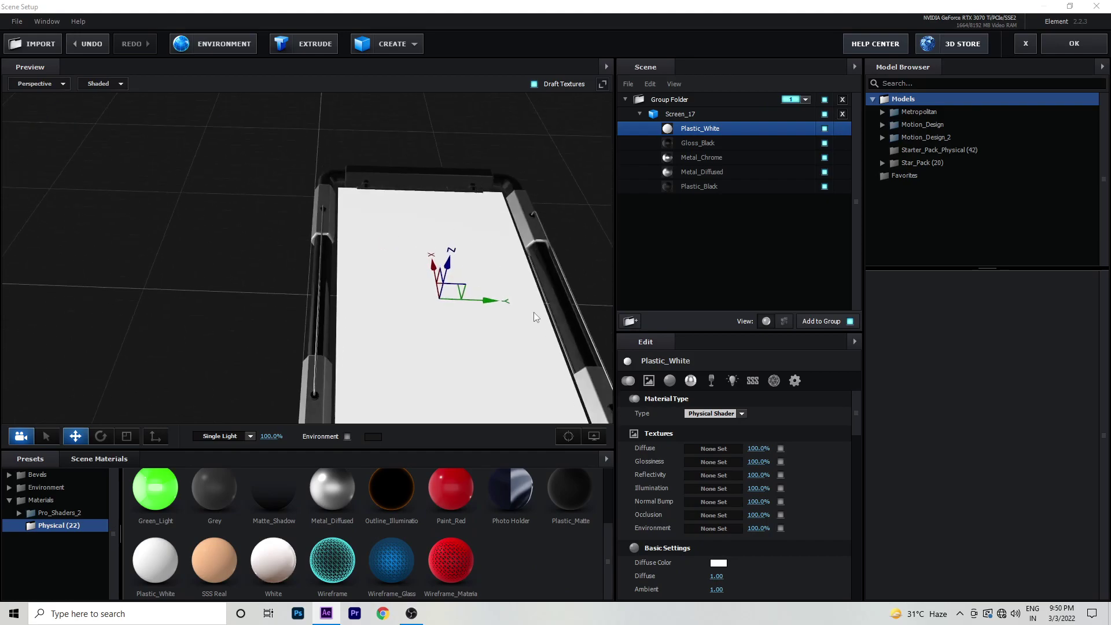
Step: Use Custom Layer 1 (road) as the diffuse and normal bump textures, then apply the scene
{"action": "left_click", "coordinate": [706, 450]}
{"action": "left_click", "coordinate": [709, 379]}
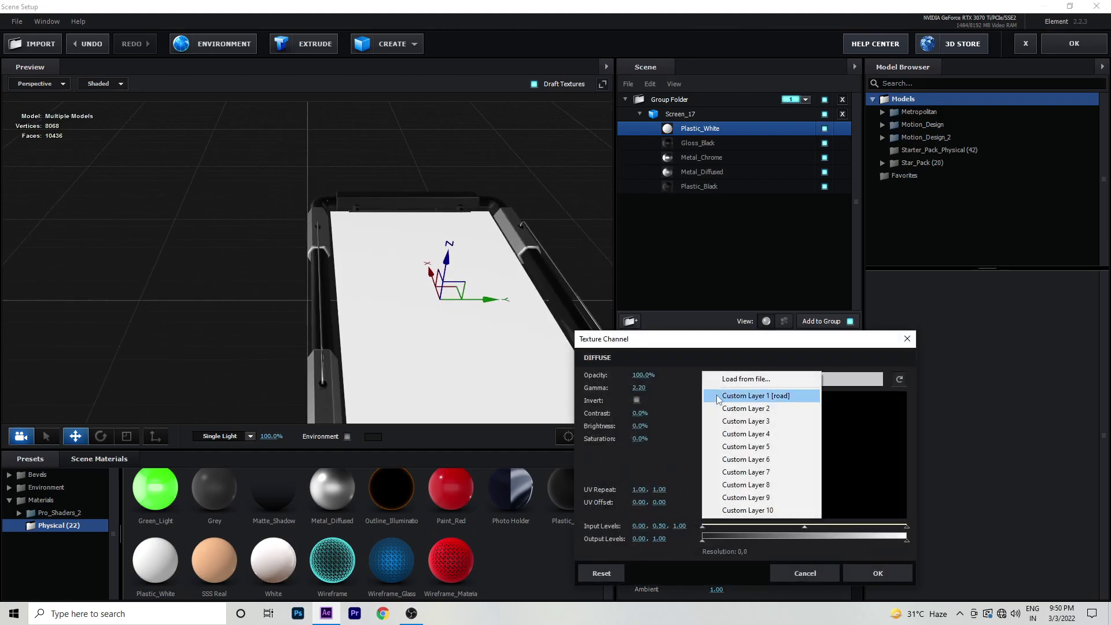
{"action": "left_click", "coordinate": [752, 395]}
{"action": "left_click", "coordinate": [869, 571]}
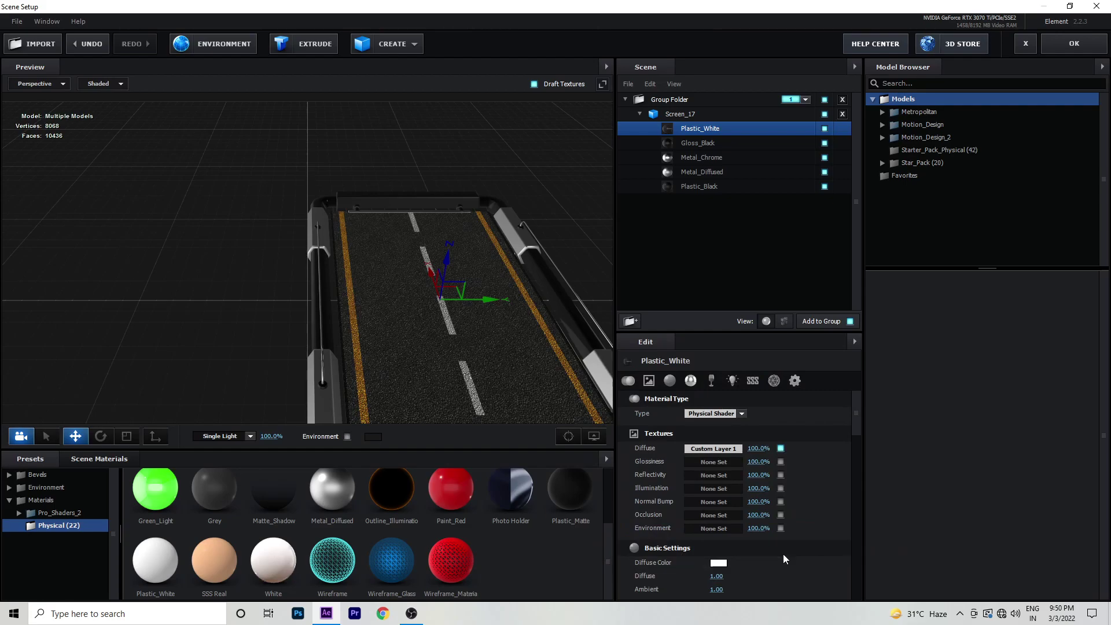
{"action": "left_click", "coordinate": [711, 502]}
{"action": "left_click", "coordinate": [710, 391]}
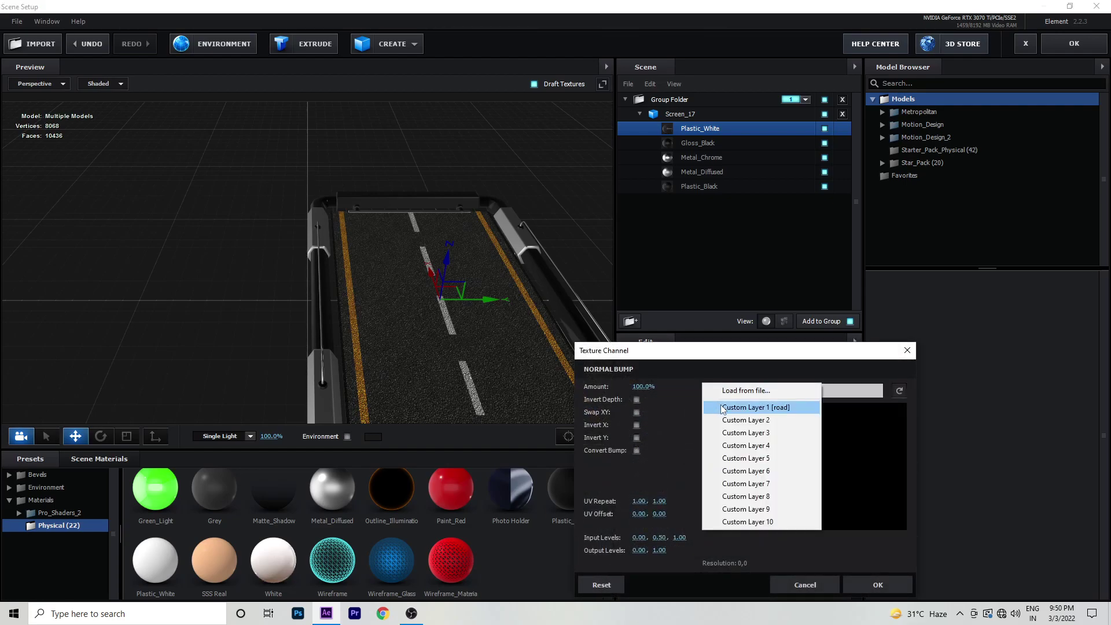
{"action": "left_click", "coordinate": [723, 408]}
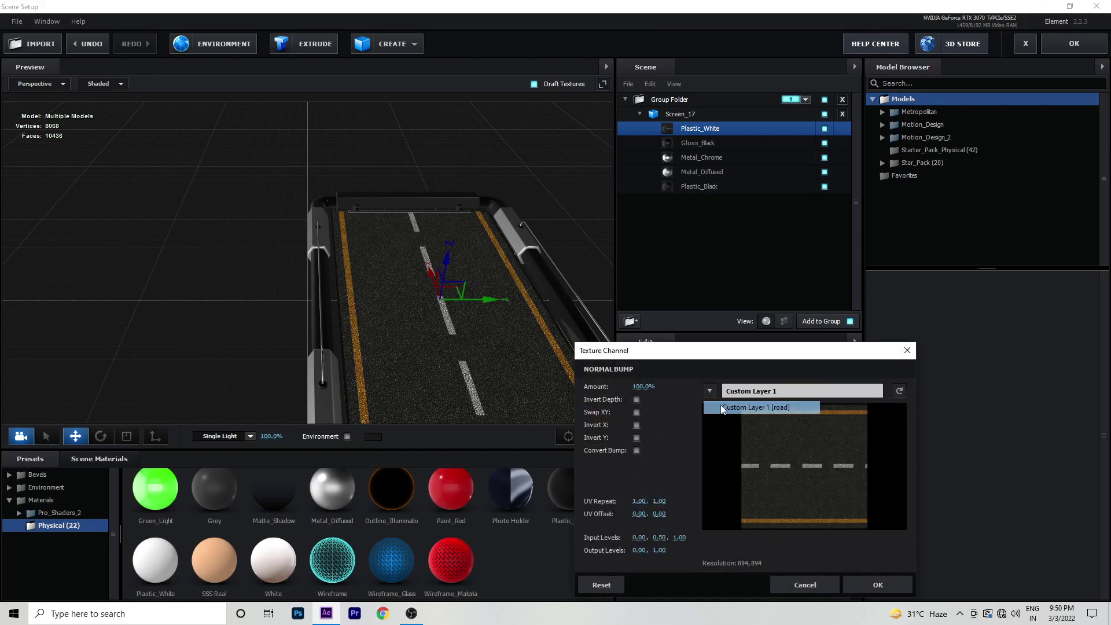
{"action": "left_click", "coordinate": [861, 586]}
{"action": "mouse_move", "coordinate": [469, 375]}
{"action": "left_mouse_down"}
{"action": "mouse_move", "coordinate": [406, 350]}
{"action": "mouse_move", "coordinate": [444, 368]}
{"action": "mouse_move", "coordinate": [425, 368]}
{"action": "left_mouse_up"}
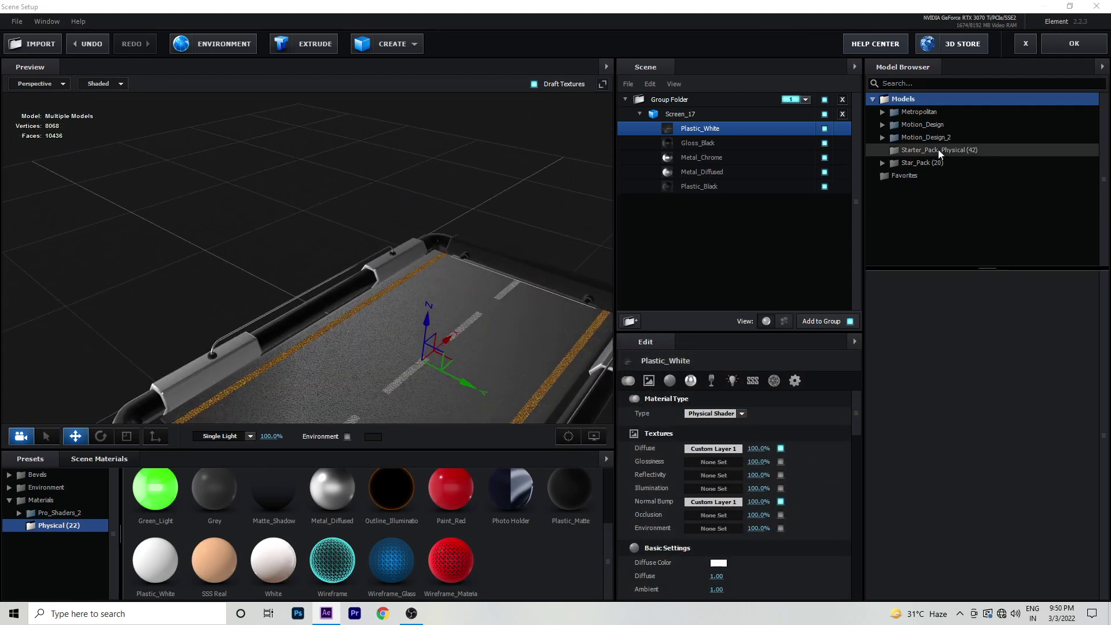
{"action": "left_click", "coordinate": [1045, 52]}
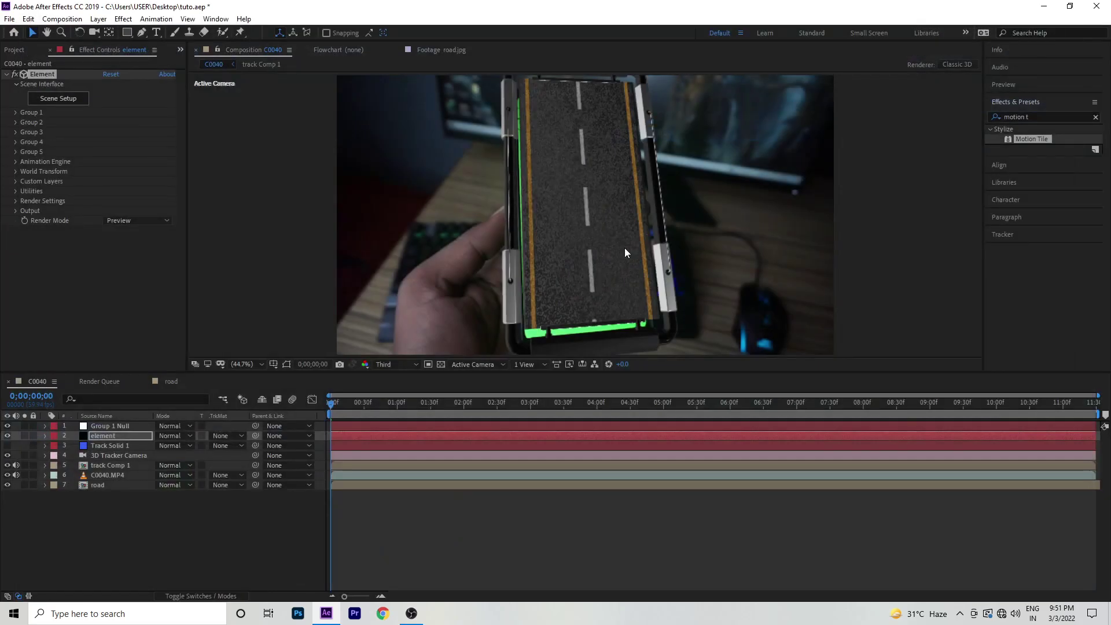
Step: Preview the road on the phone, scale the SCREEN object to 106%, and apply the scene
{"action": "key", "text": "space"}
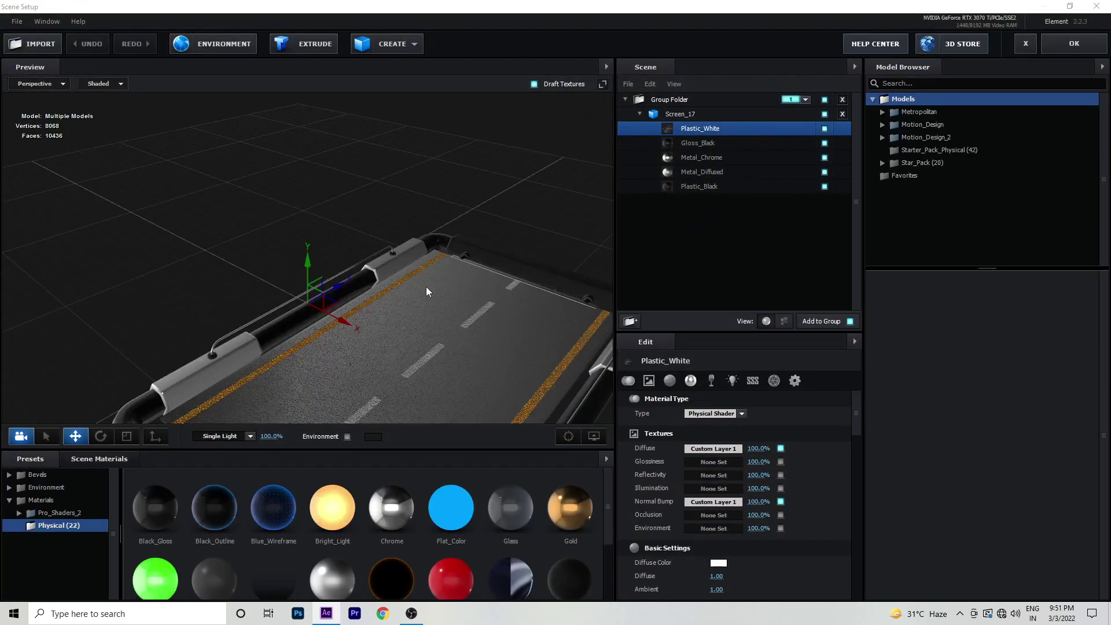
{"action": "mouse_move", "coordinate": [425, 286]}
{"action": "left_mouse_down"}
{"action": "mouse_move", "coordinate": [483, 345]}
{"action": "mouse_move", "coordinate": [549, 298]}
{"action": "left_mouse_up"}
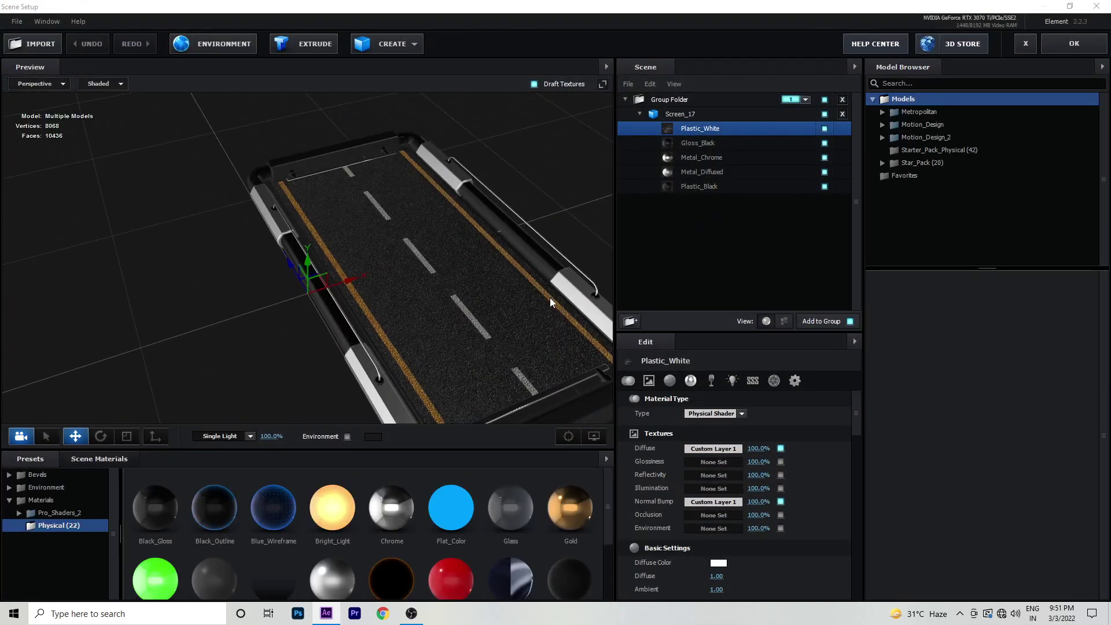
{"action": "left_click", "coordinate": [784, 321]}
{"action": "left_click", "coordinate": [428, 335]}
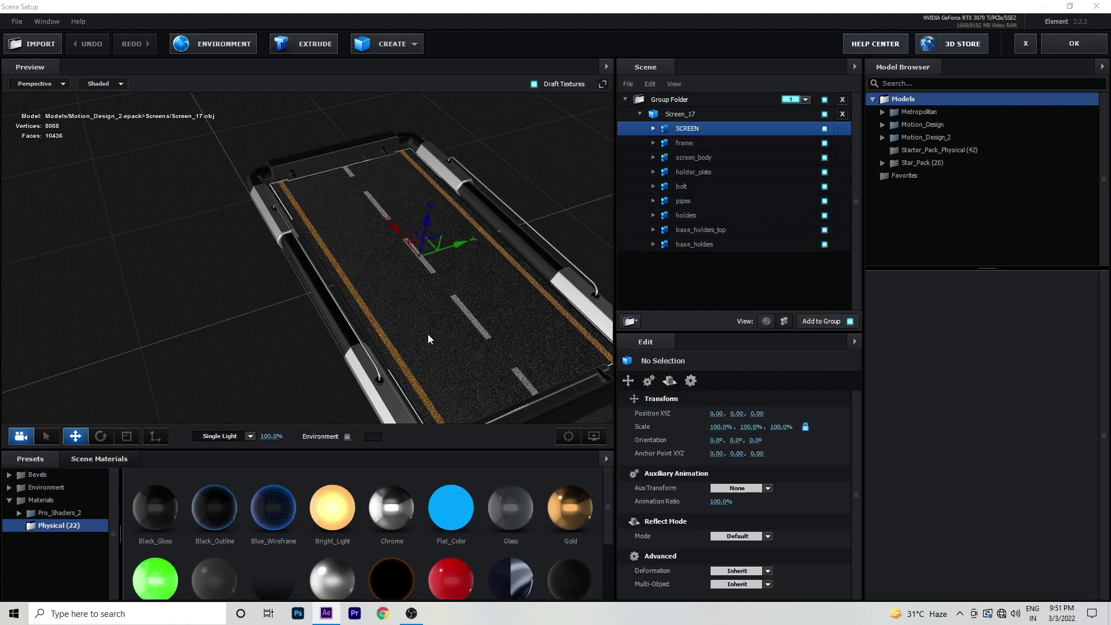
{"action": "left_click_drag", "start_coordinate": [717, 426], "coordinate": [715, 427]}
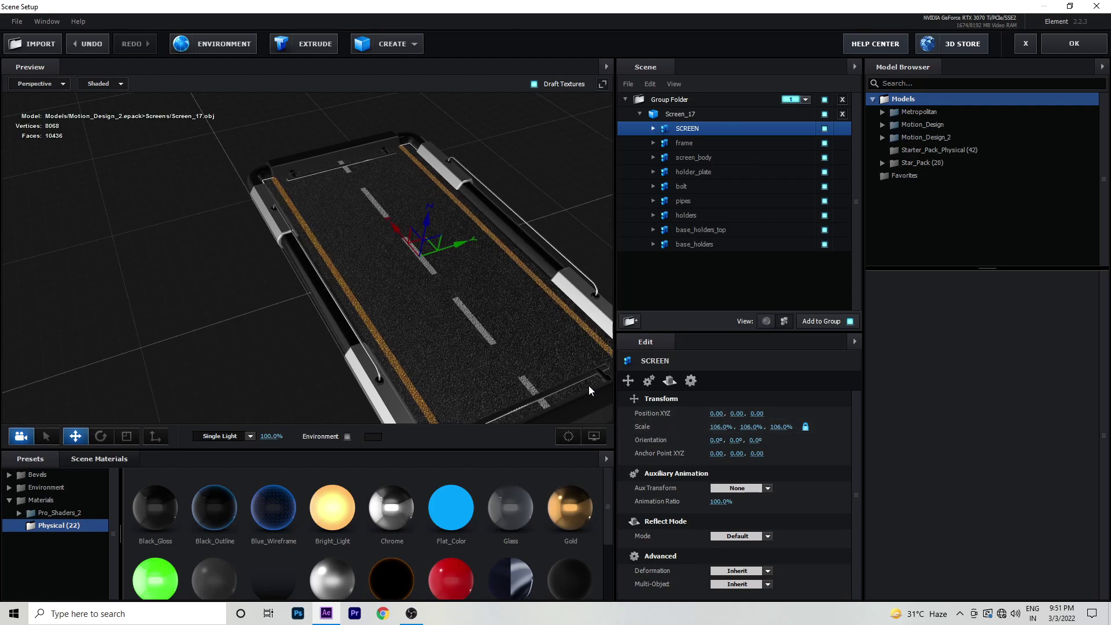
{"action": "mouse_move", "coordinate": [588, 385]}
{"action": "left_mouse_down"}
{"action": "mouse_move", "coordinate": [554, 321]}
{"action": "mouse_move", "coordinate": [458, 352]}
{"action": "mouse_move", "coordinate": [578, 383]}
{"action": "left_mouse_up"}
{"action": "left_click", "coordinate": [1081, 48]}
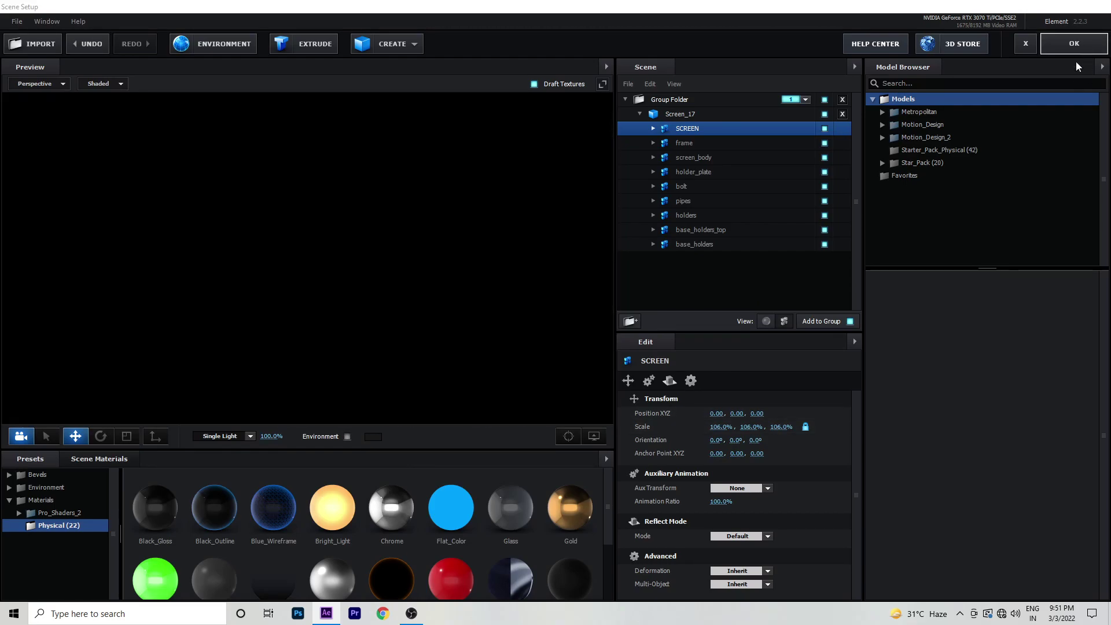
{"action": "left_click", "coordinate": [379, 364]}
Step: Preview the tracked shot at Full resolution with Comp 1 audio muted, stopping at 1;17
{"action": "left_click", "coordinate": [387, 388]}
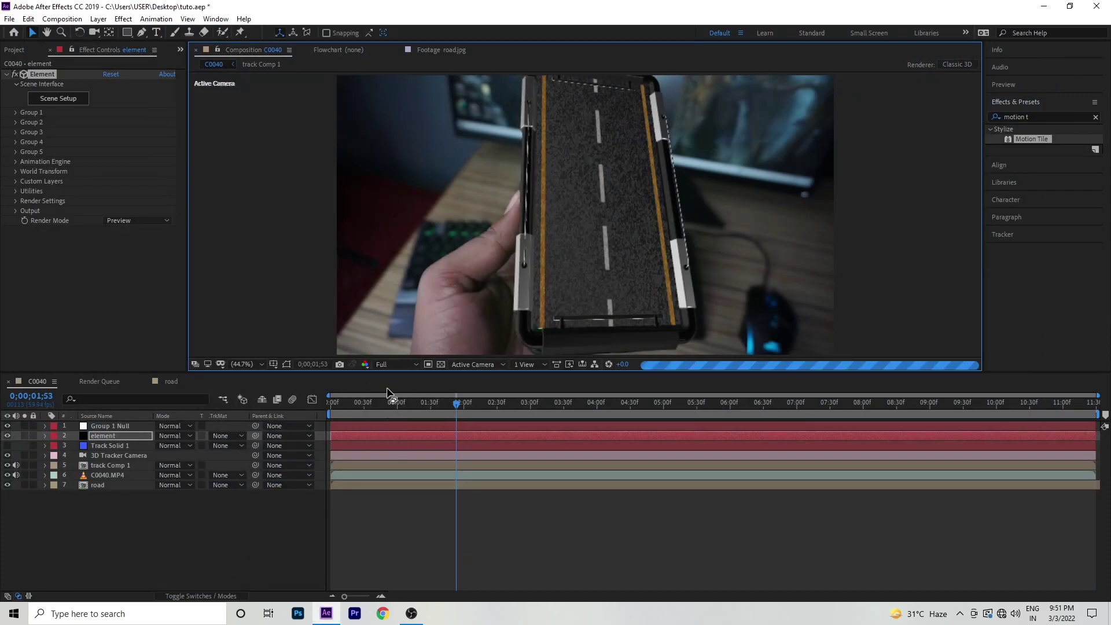
{"action": "key", "text": "space"}
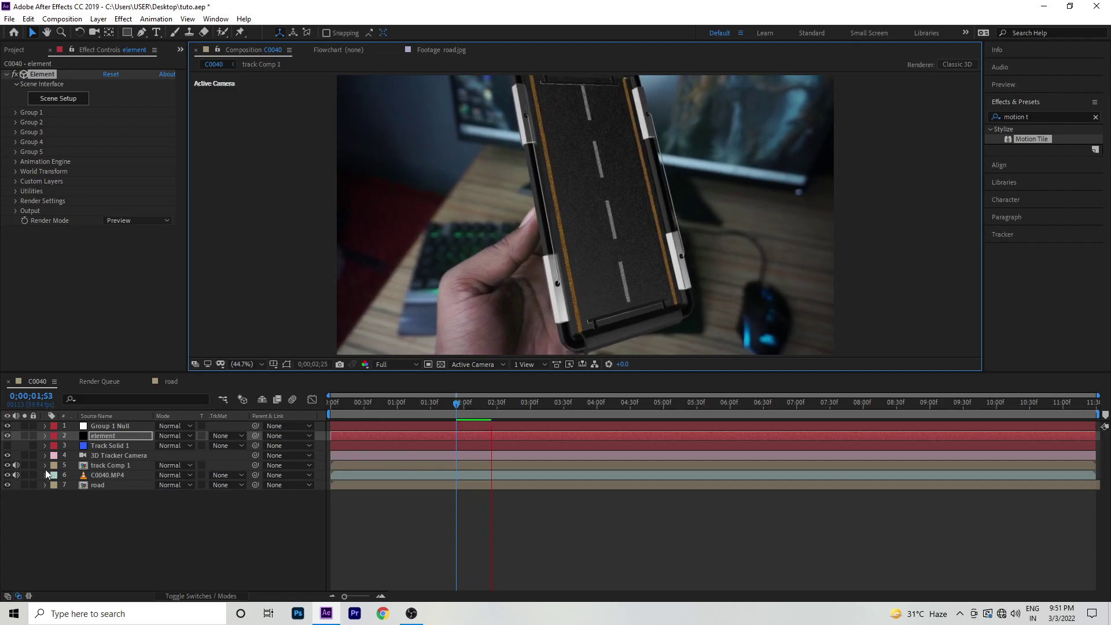
{"action": "left_click", "coordinate": [15, 465]}
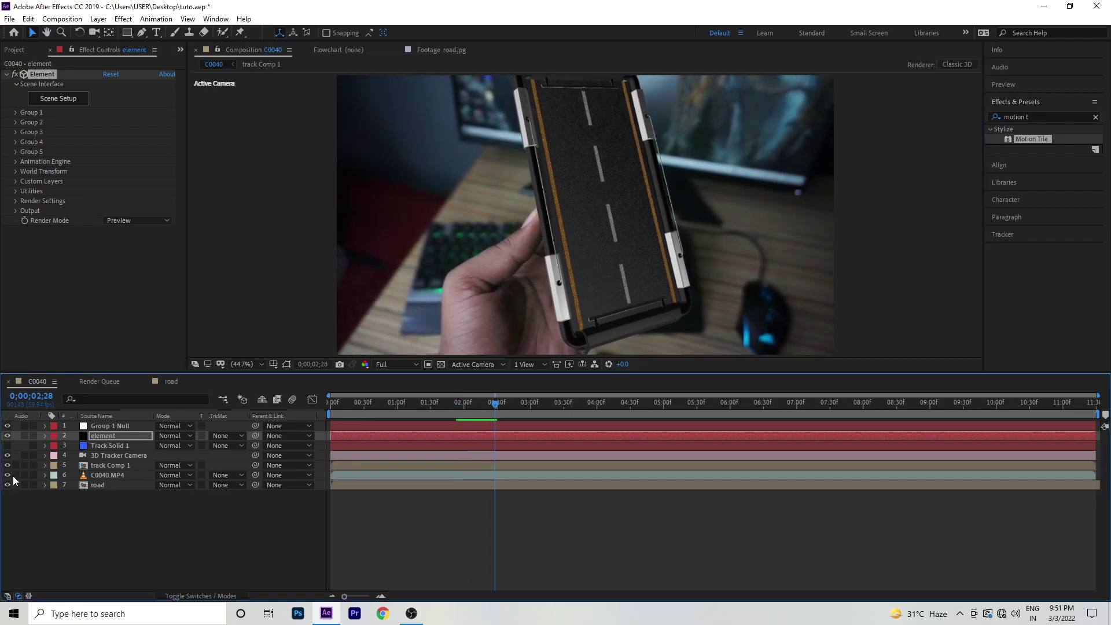
{"action": "key", "text": "space"}
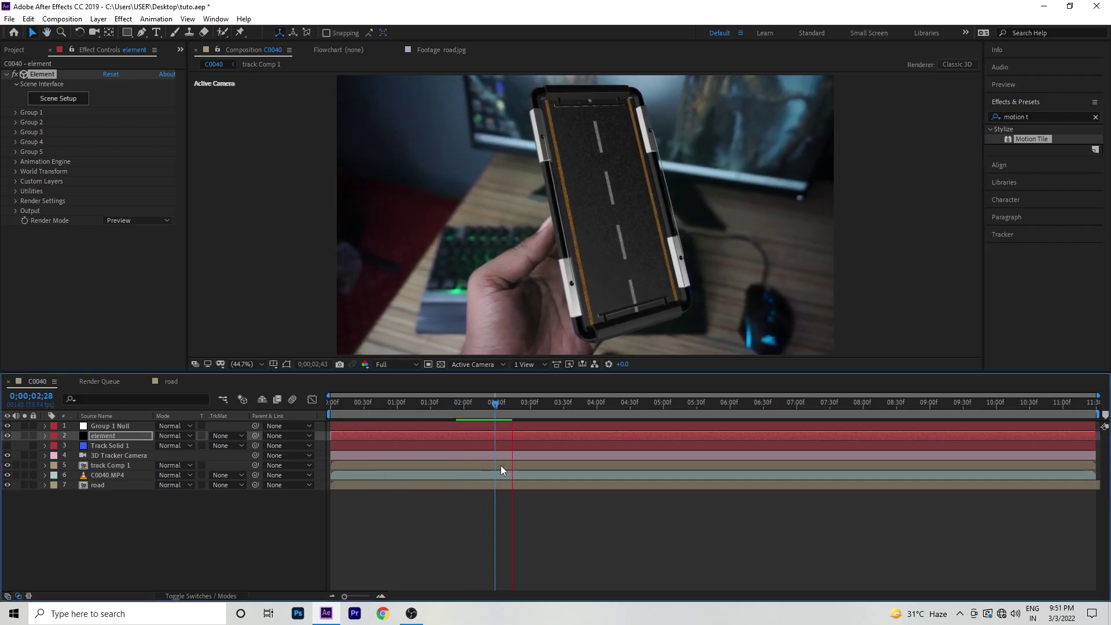
{"action": "key", "text": "space"}
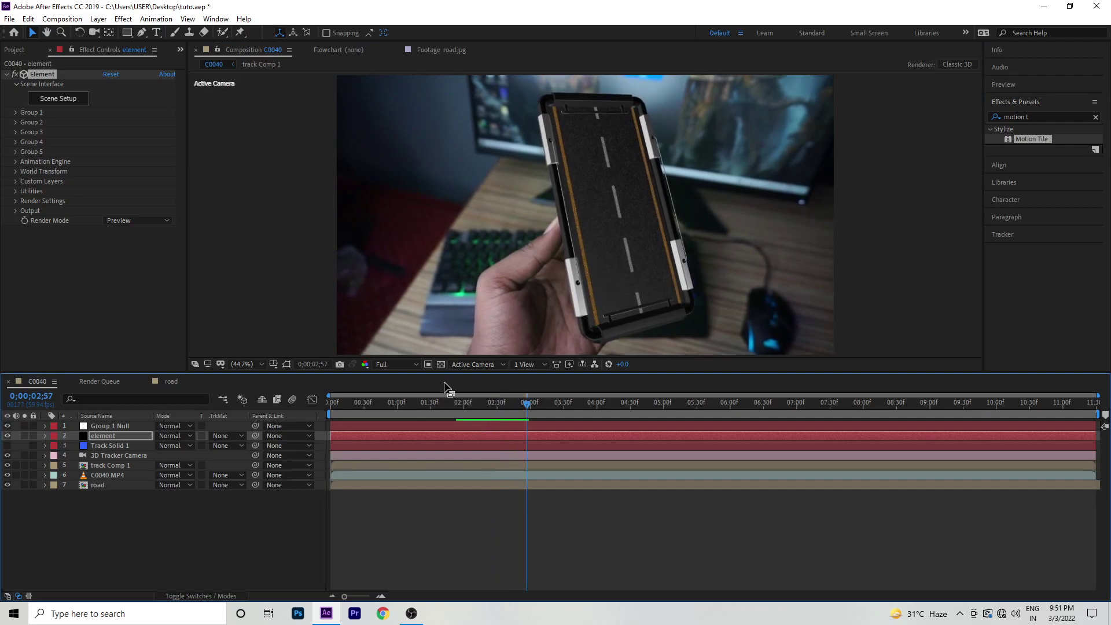
{"action": "left_click_drag", "start_coordinate": [526, 403], "coordinate": [415, 403]}
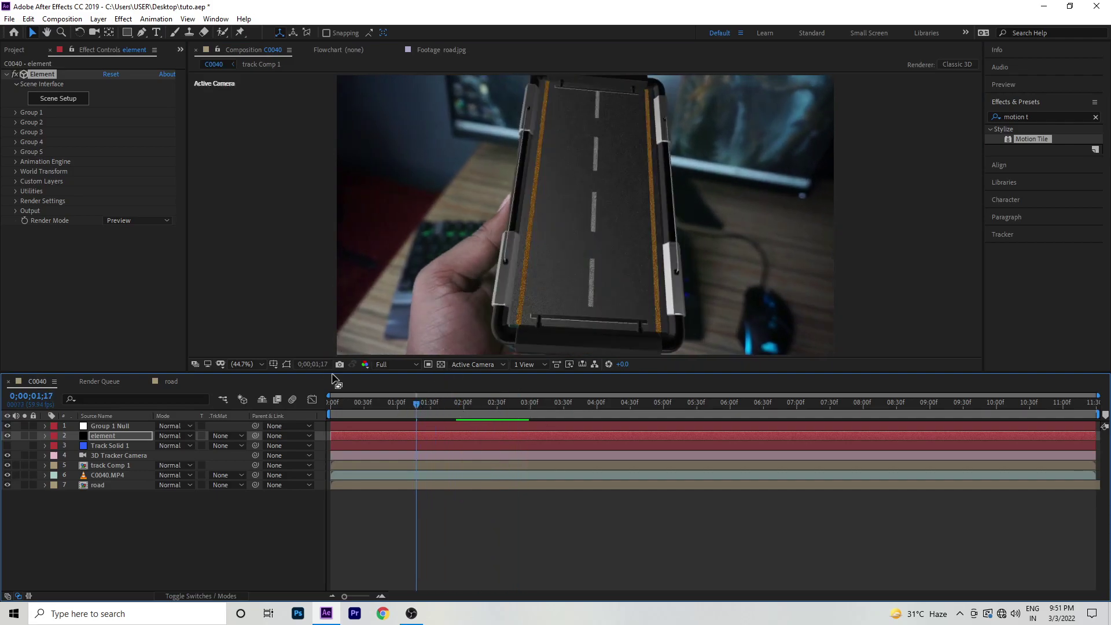
Step: Add Spot Light 1: 200% intensity, 50° cone, casting shadows
{"action": "left_click", "coordinate": [98, 18]}
{"action": "mouse_move", "coordinate": [115, 29]}
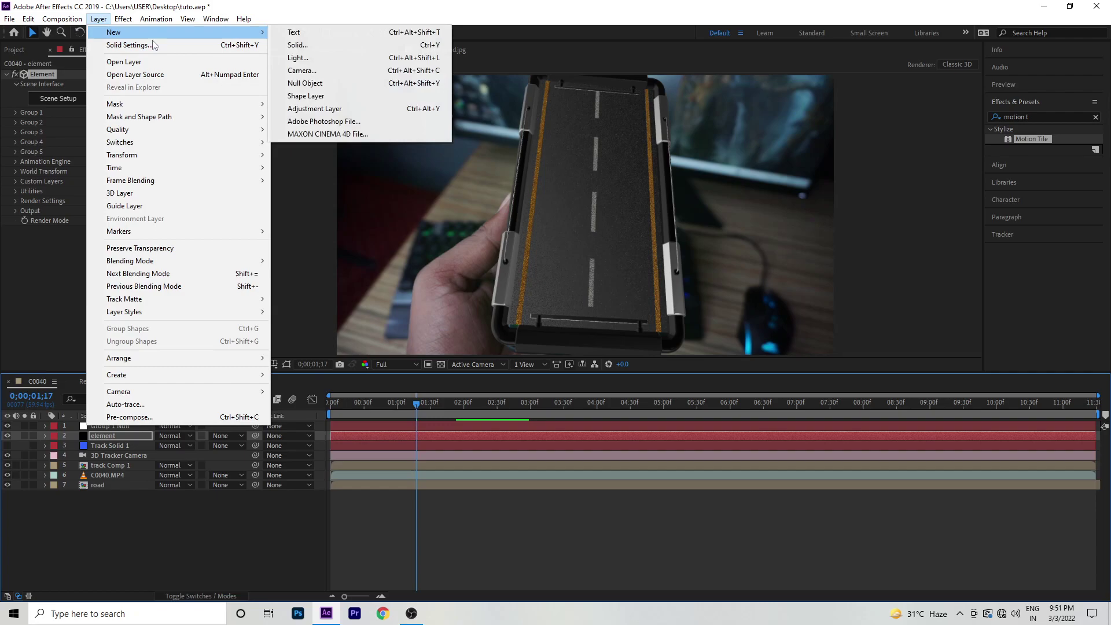
{"action": "left_click", "coordinate": [298, 58]}
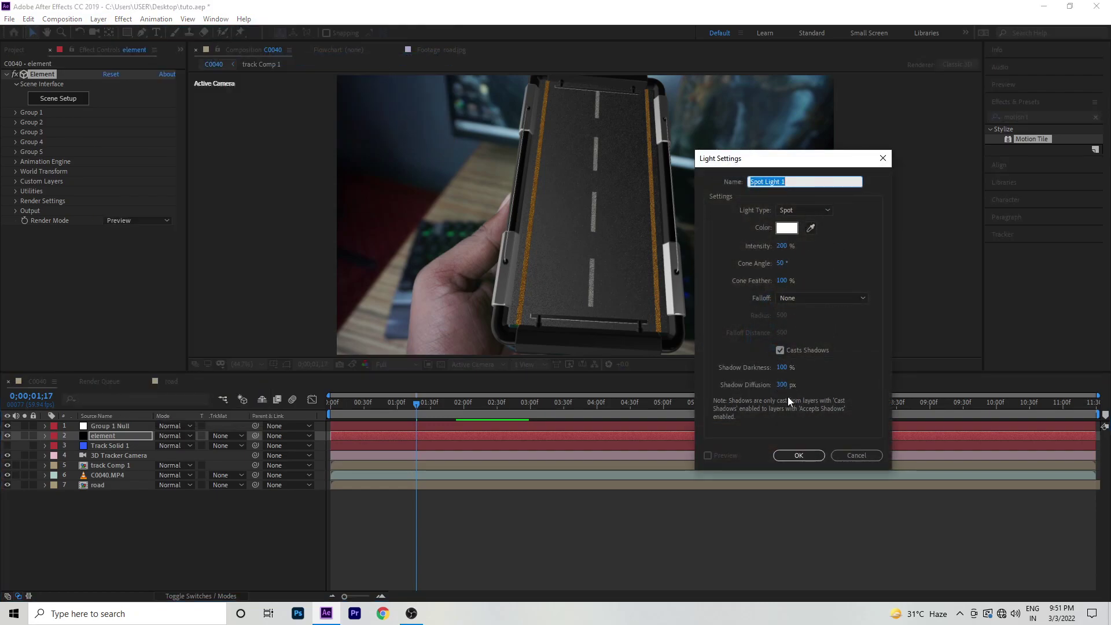
{"action": "left_click", "coordinate": [799, 455]}
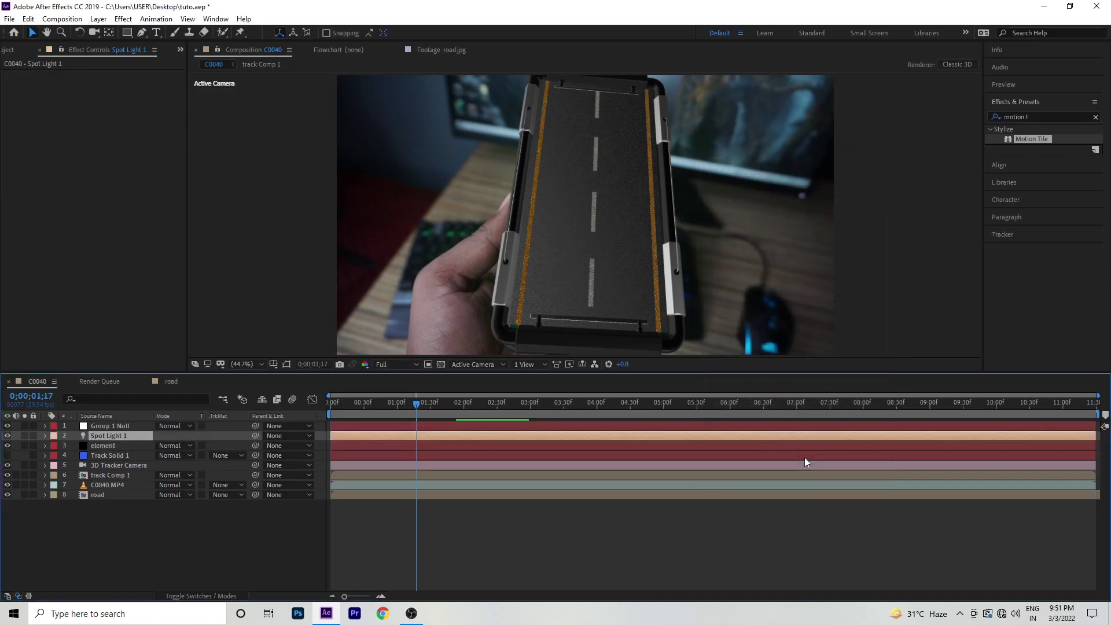
{"action": "left_click", "coordinate": [502, 365]}
Step: In Front view with light wireframes shown, move Spot Light 1 up and left of the phone
{"action": "left_click", "coordinate": [468, 405]}
{"action": "key", "text": "c"}
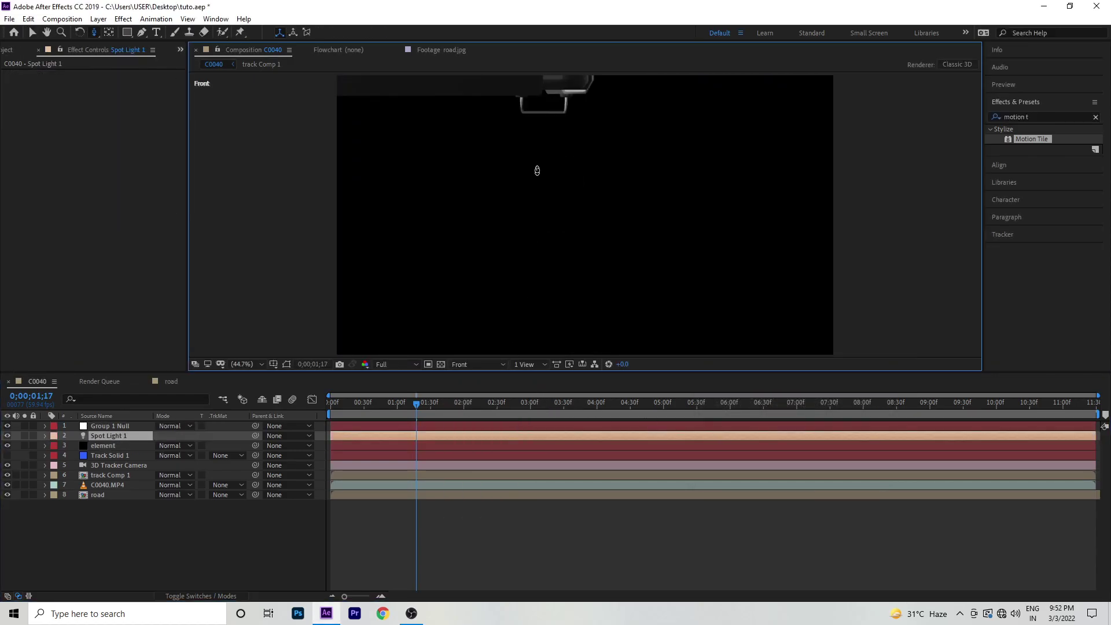
{"action": "left_click_drag", "start_coordinate": [537, 170], "coordinate": [613, 177]}
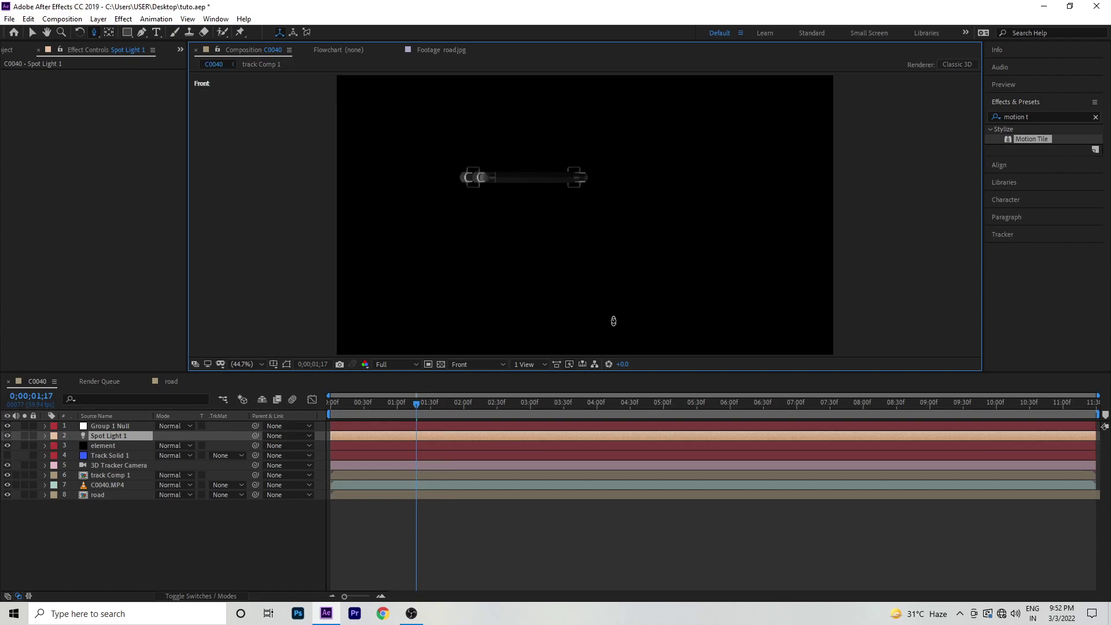
{"action": "left_click_drag", "start_coordinate": [613, 321], "coordinate": [610, 592]}
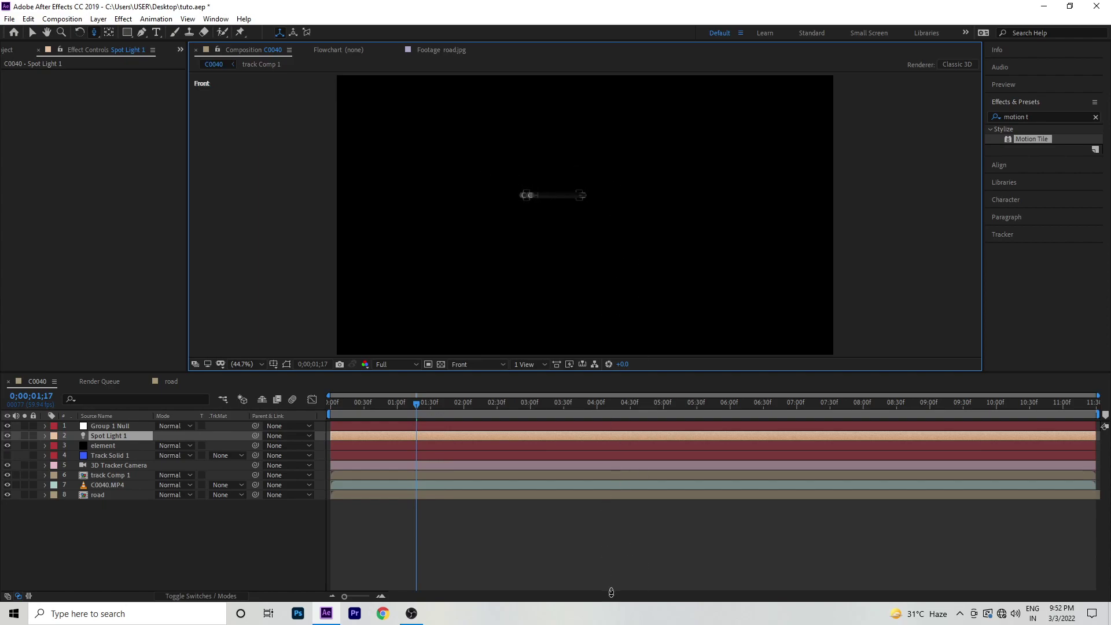
{"action": "left_click", "coordinate": [287, 364]}
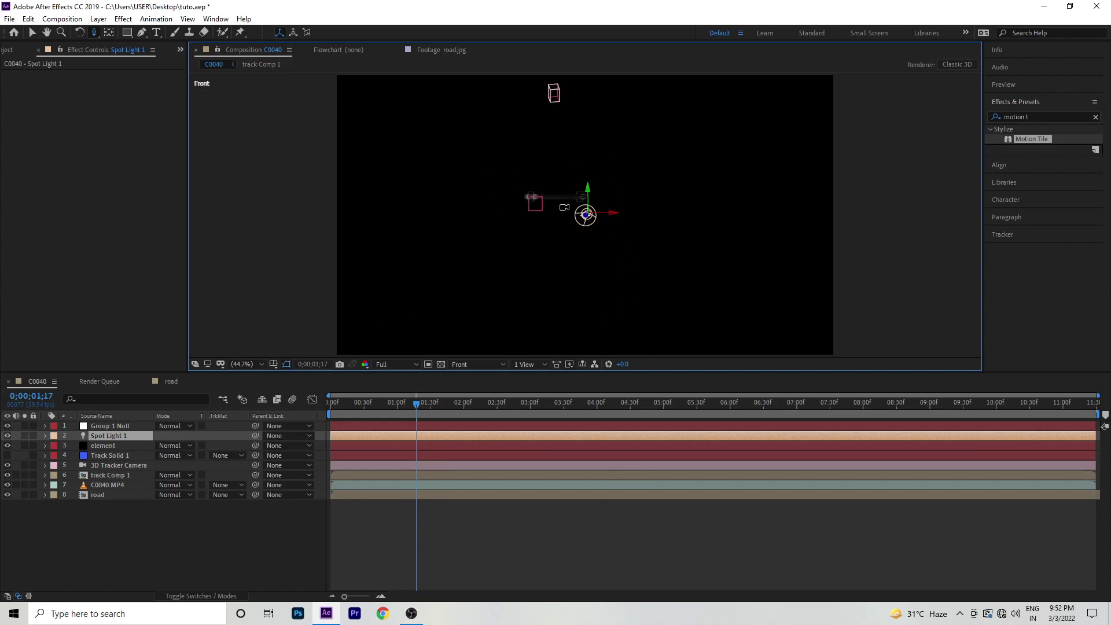
{"action": "left_click_drag", "start_coordinate": [566, 267], "coordinate": [582, 72]}
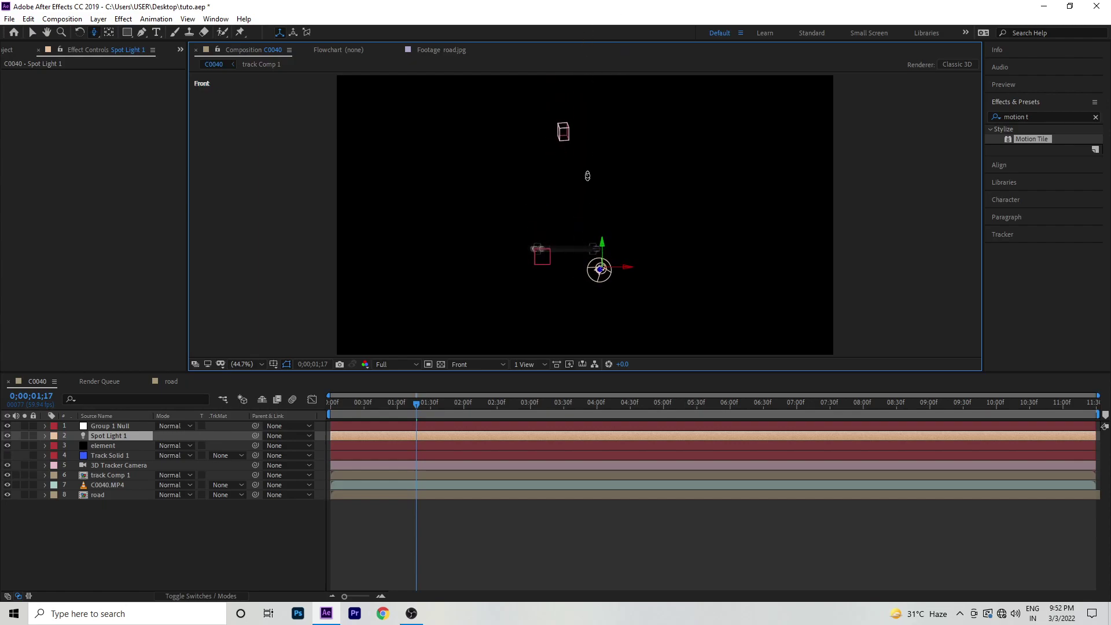
{"action": "scroll", "coordinate": [564, 304], "scroll_direction": "up", "scroll_amount": 2}
{"action": "left_click", "coordinate": [33, 32]}
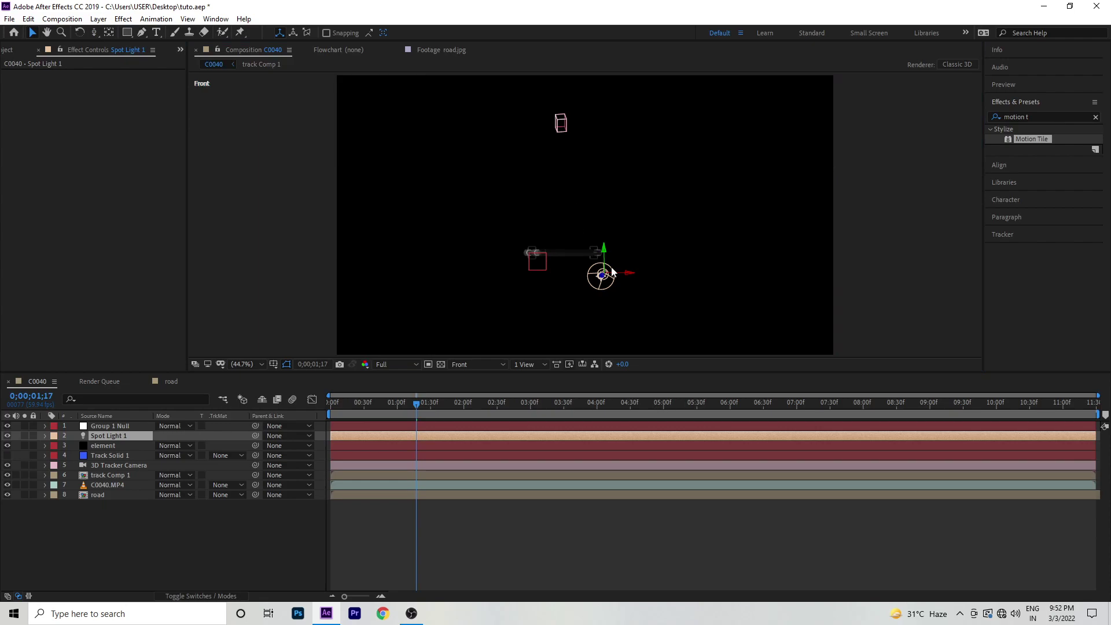
{"action": "mouse_move", "coordinate": [628, 274]}
{"action": "left_mouse_down"}
{"action": "mouse_move", "coordinate": [404, 247]}
{"action": "mouse_move", "coordinate": [402, 163]}
{"action": "left_mouse_up"}
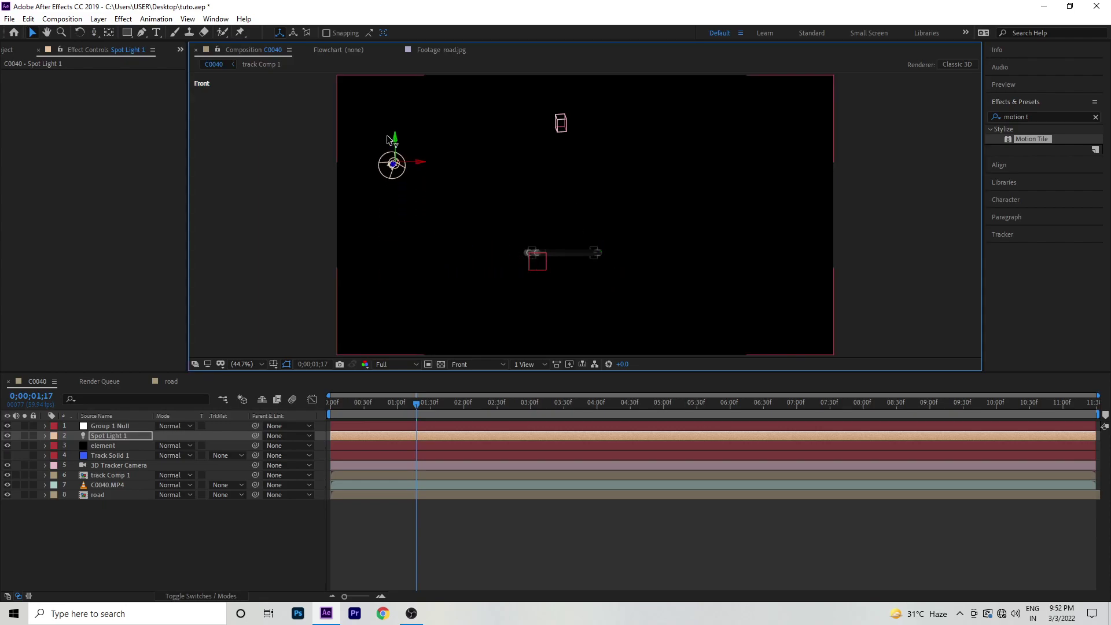
Step: Aim Spot Light 1's Point of Interest down at the phone screen
{"action": "left_click", "coordinate": [45, 436]}
{"action": "left_click", "coordinate": [55, 446]}
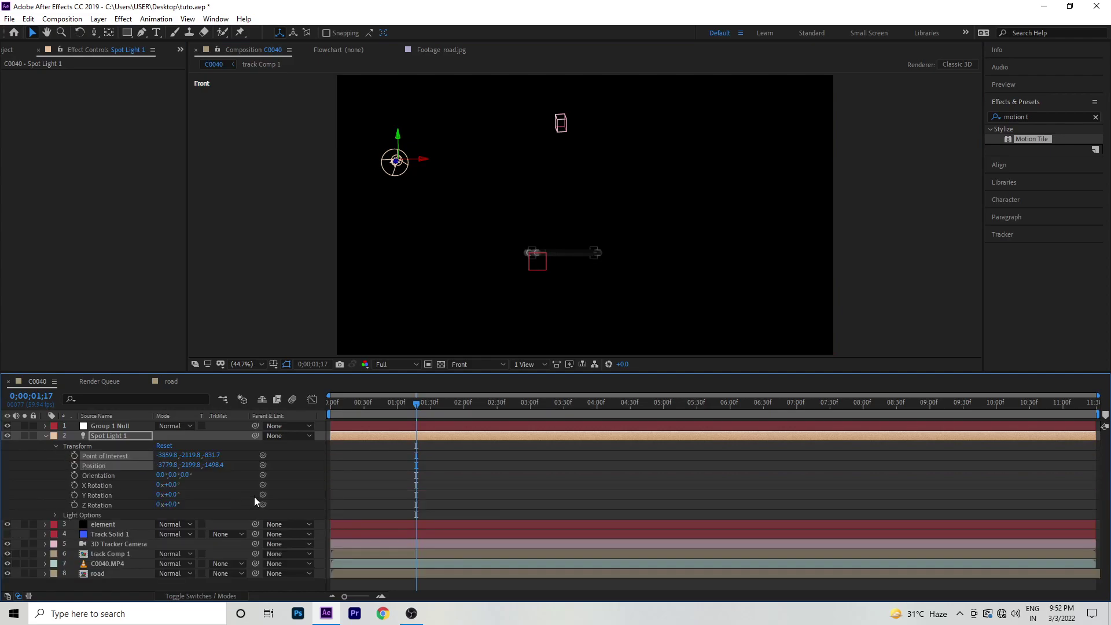
{"action": "left_click_drag", "start_coordinate": [188, 455], "coordinate": [713, 450]}
{"action": "mouse_move", "coordinate": [395, 181]}
{"action": "left_mouse_down"}
{"action": "mouse_move", "coordinate": [397, 202]}
{"action": "mouse_move", "coordinate": [536, 250]}
{"action": "left_mouse_up"}
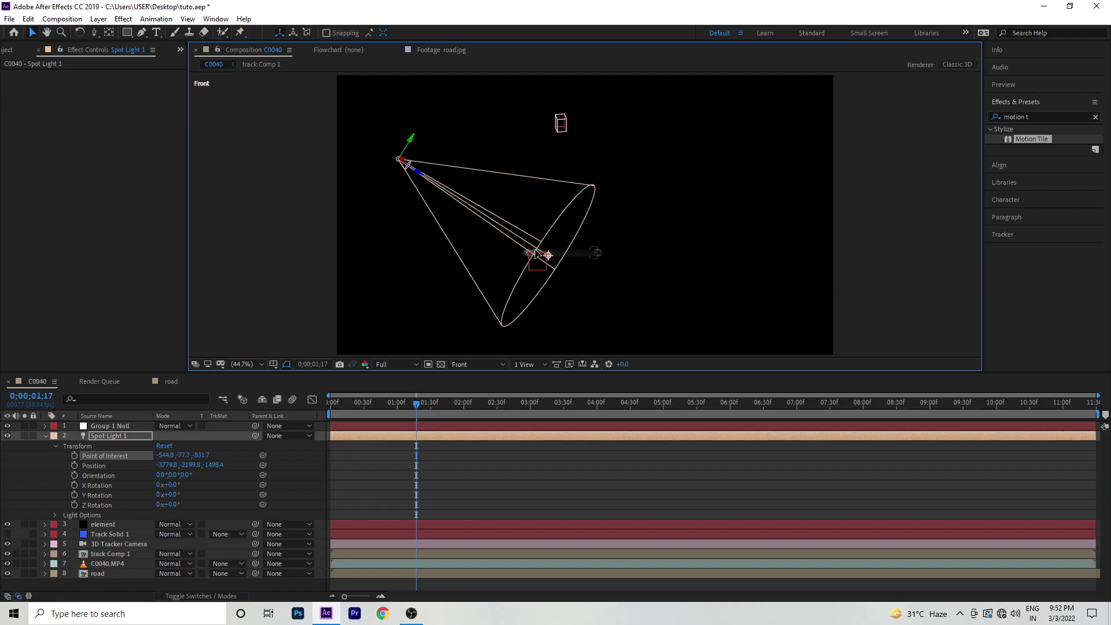
Step: In Top view, reposition and re-aim the light at the phone, then return to Active Camera
{"action": "left_click", "coordinate": [464, 364]}
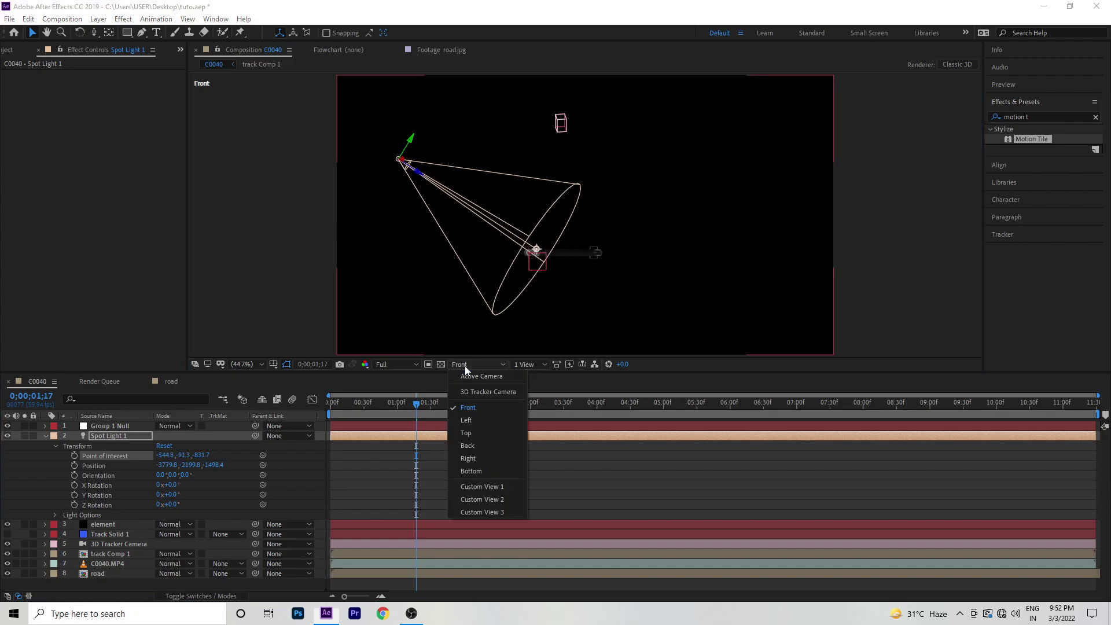
{"action": "left_click", "coordinate": [480, 428]}
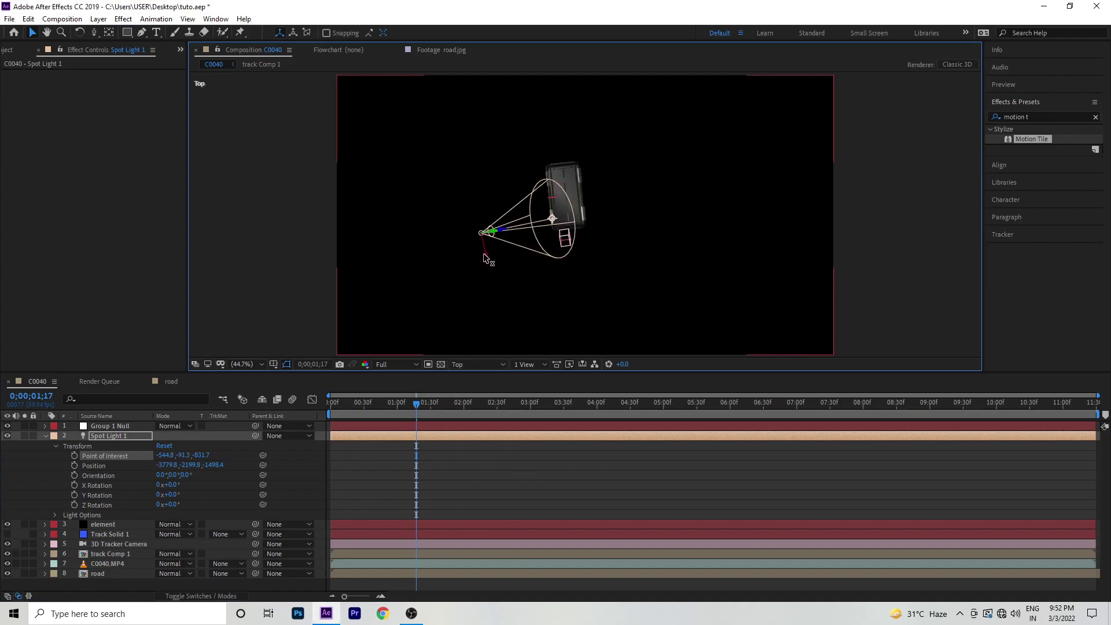
{"action": "left_click_drag", "start_coordinate": [485, 257], "coordinate": [480, 295]}
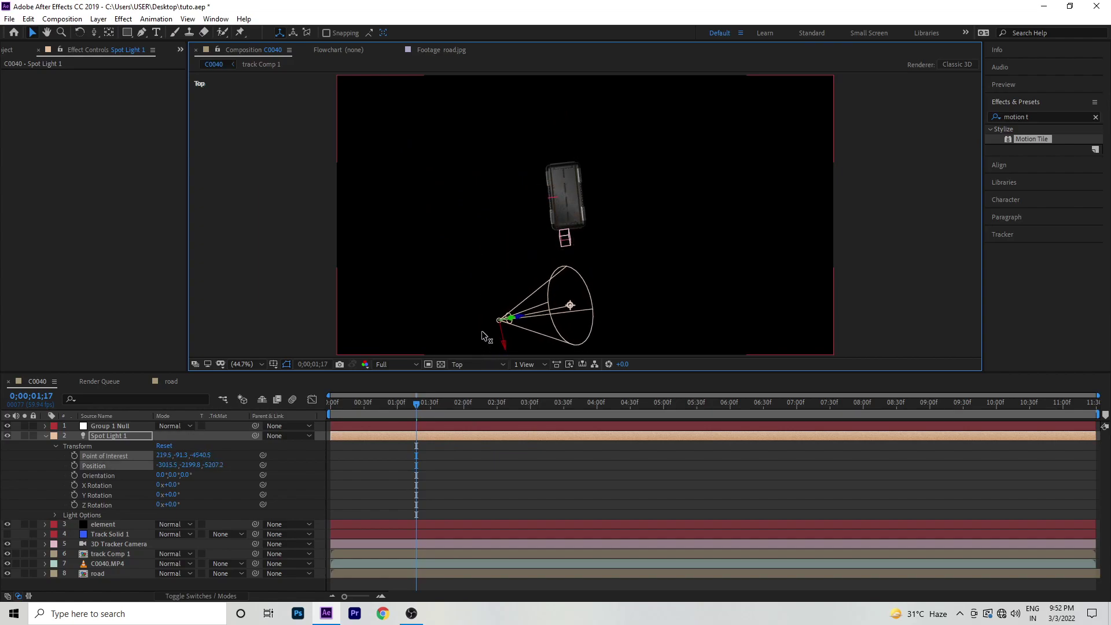
{"action": "mouse_move", "coordinate": [512, 278]}
{"action": "left_mouse_down"}
{"action": "mouse_move", "coordinate": [482, 286]}
{"action": "mouse_move", "coordinate": [543, 220]}
{"action": "mouse_move", "coordinate": [553, 189]}
{"action": "left_mouse_up"}
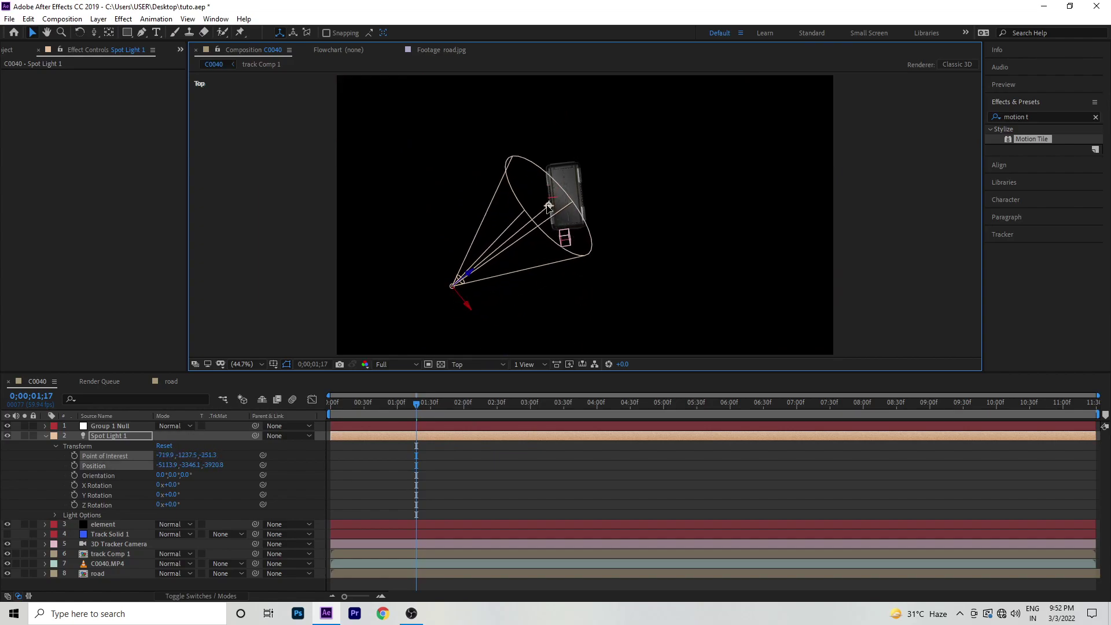
{"action": "left_click", "coordinate": [477, 364]}
{"action": "left_click", "coordinate": [481, 407]}
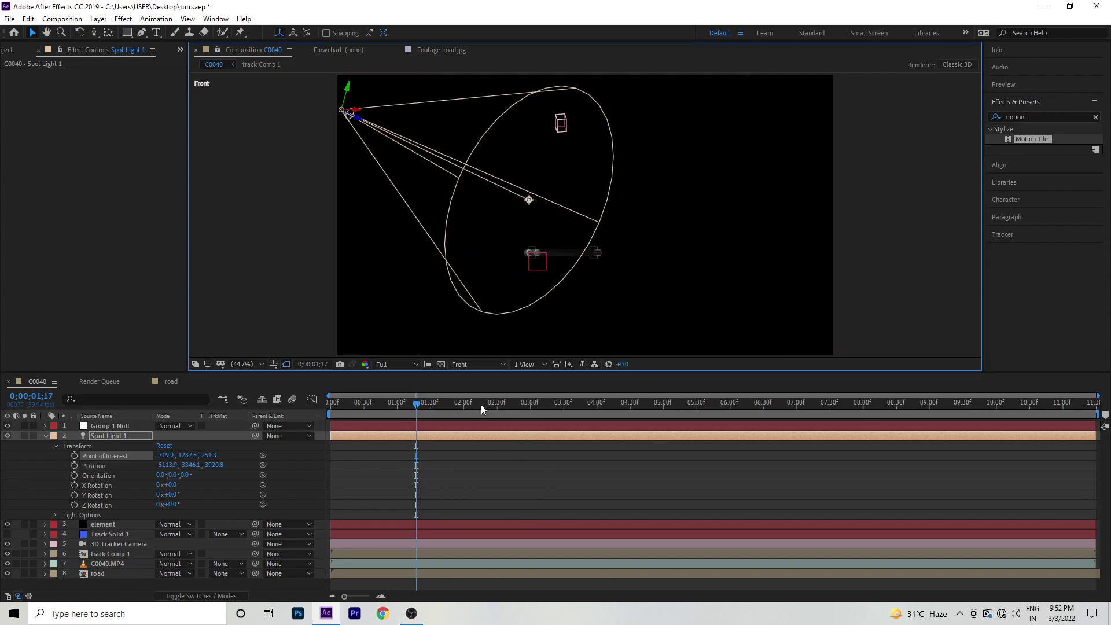
{"action": "left_click", "coordinate": [491, 366]}
{"action": "left_click", "coordinate": [493, 377]}
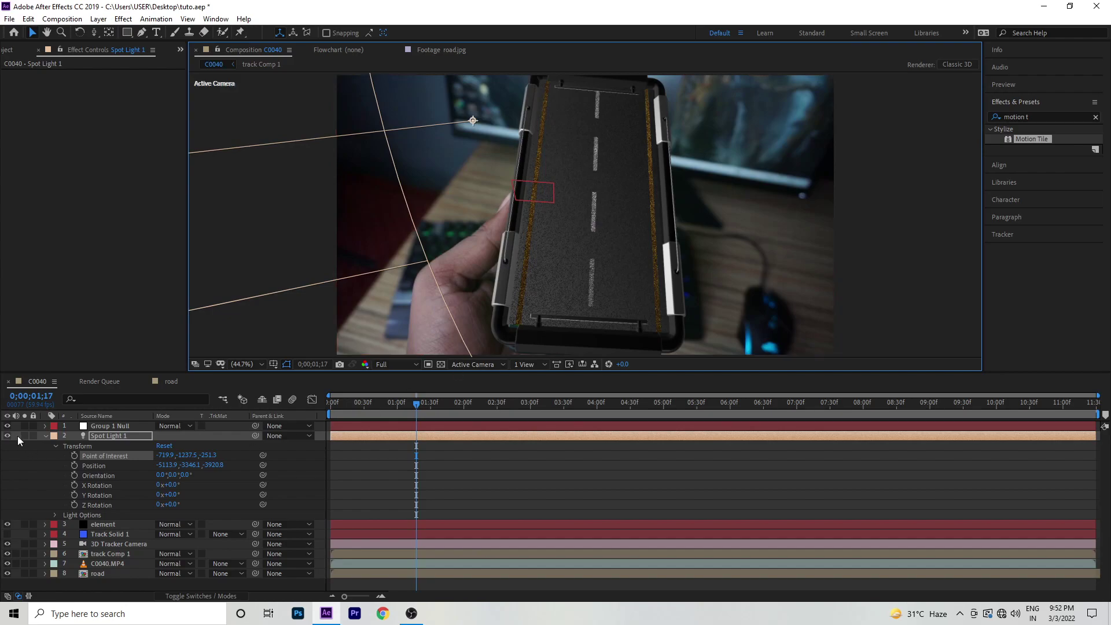
Step: Raise Spot Light 1 higher, to position -4990.9, -3926.1, -3920.8
{"action": "left_click", "coordinate": [8, 436]}
{"action": "left_click", "coordinate": [7, 436]}
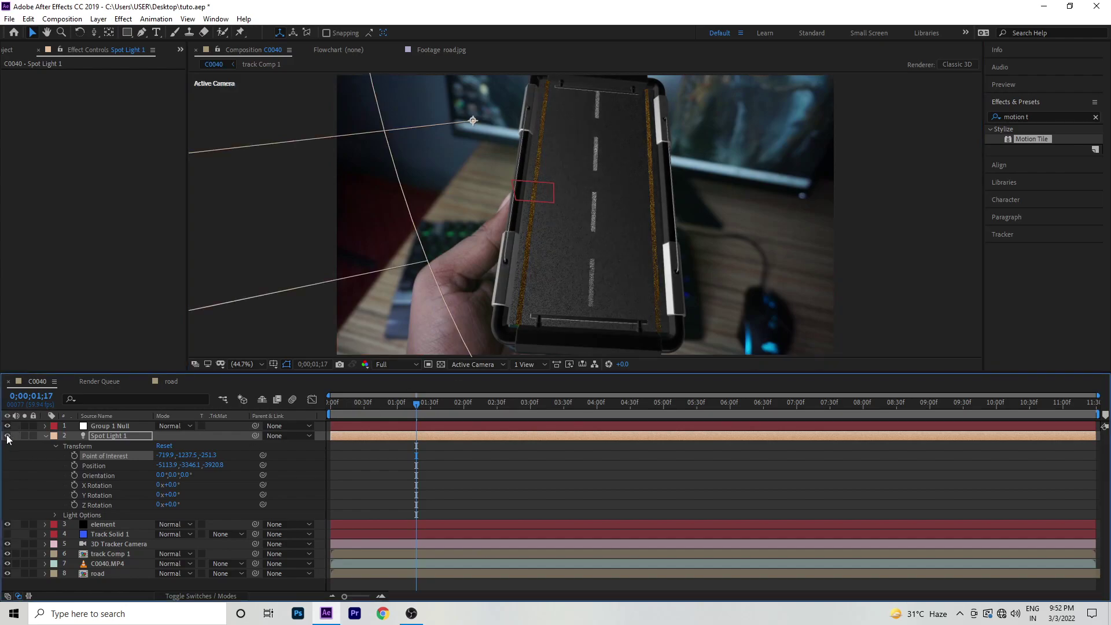
{"action": "left_click", "coordinate": [109, 435]}
{"action": "key", "text": "p"}
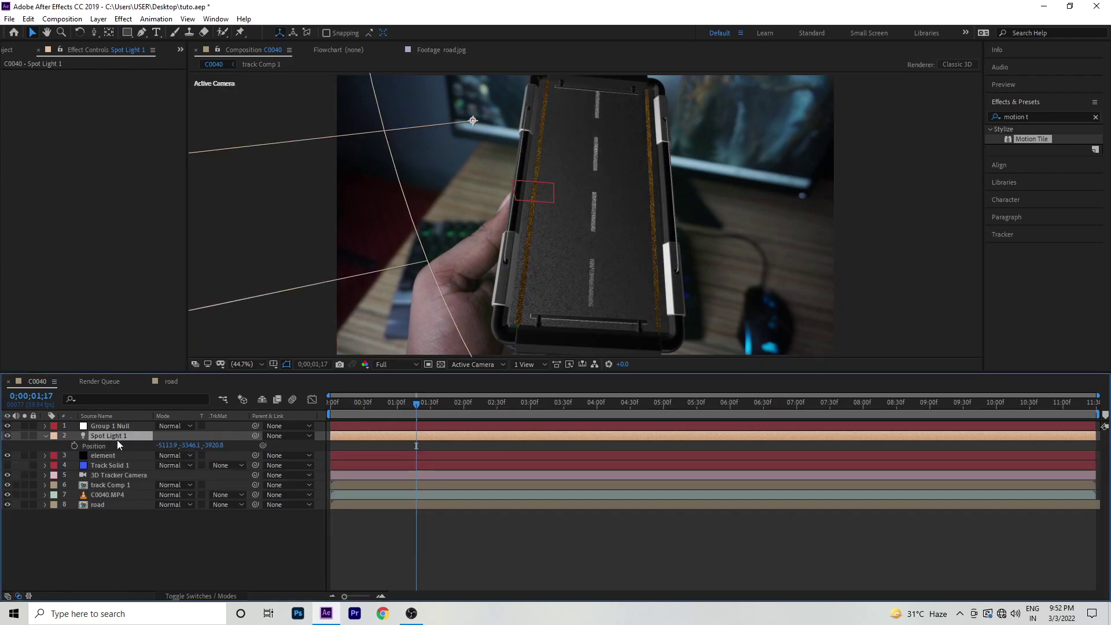
{"action": "left_click_drag", "start_coordinate": [189, 445], "coordinate": [2, 299]}
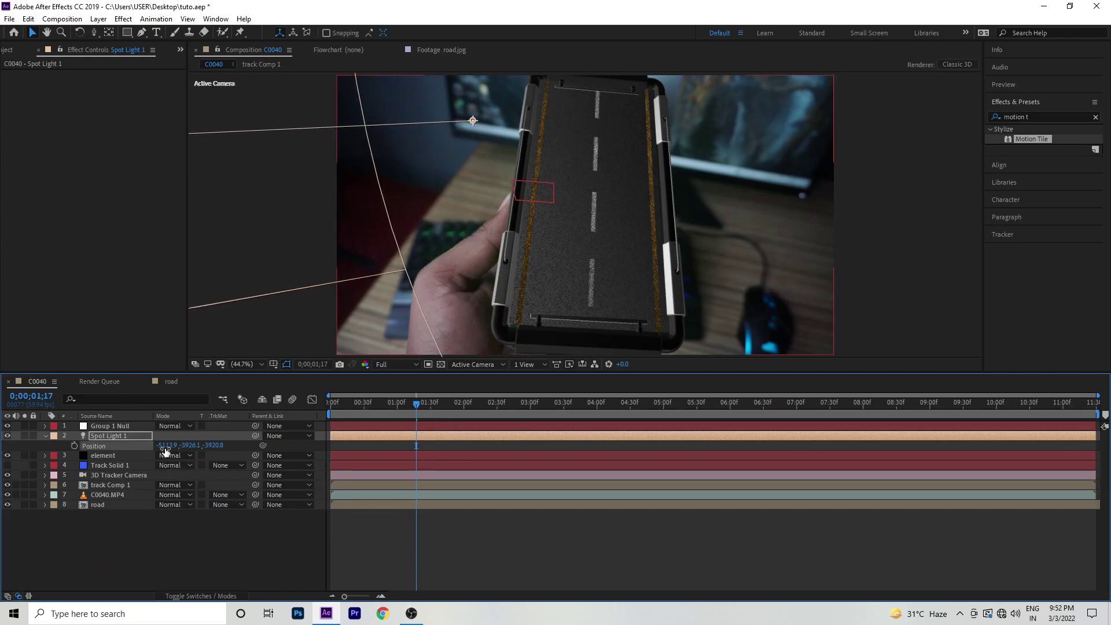
{"action": "left_click_drag", "start_coordinate": [166, 445], "coordinate": [3, 209]}
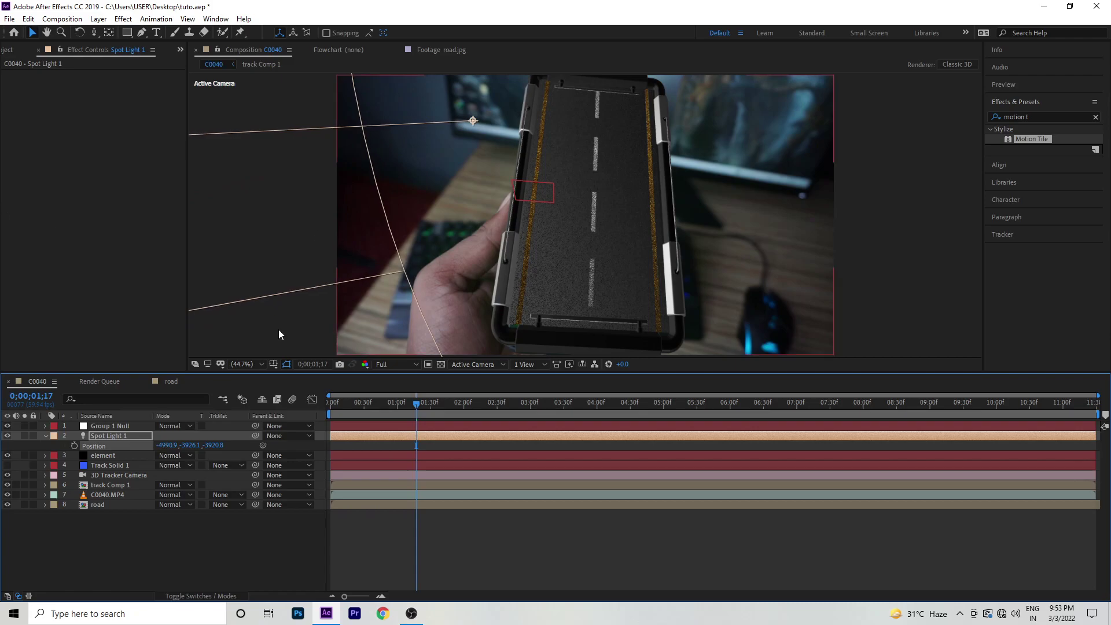
Step: Preview the composition and select the element layer
{"action": "left_click", "coordinate": [96, 533]}
{"action": "left_click", "coordinate": [45, 436]}
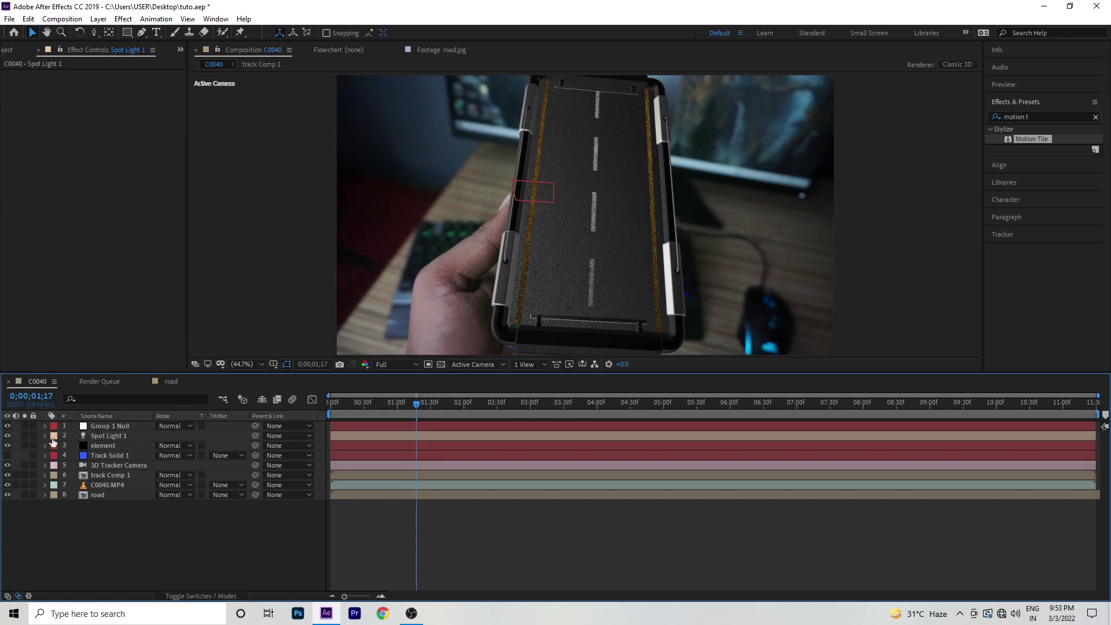
{"action": "key", "text": "space"}
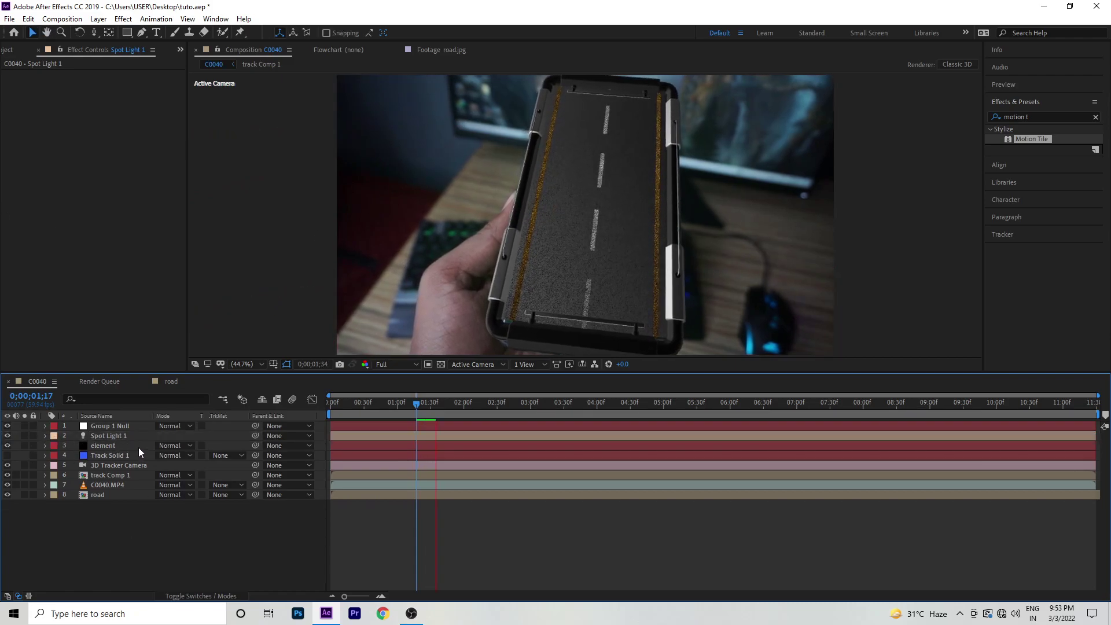
{"action": "left_click", "coordinate": [102, 445]}
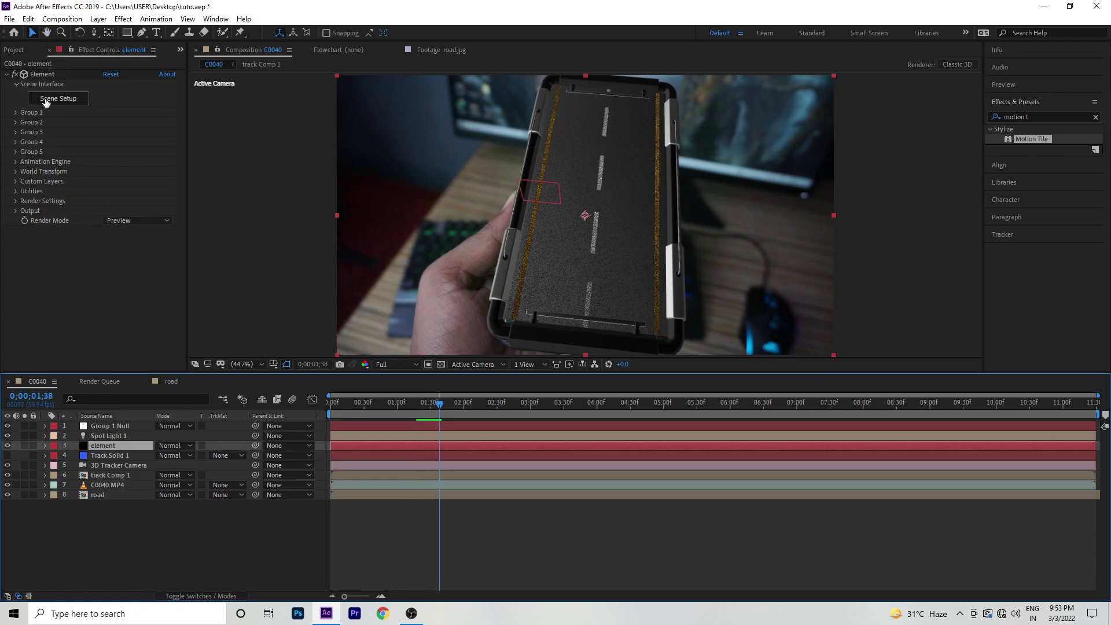
Step: In Scene Setup, apply Pro_Shaders_2 Metal clean_metal_brushed to the phone frame's holder blocks
{"action": "left_click", "coordinate": [47, 102]}
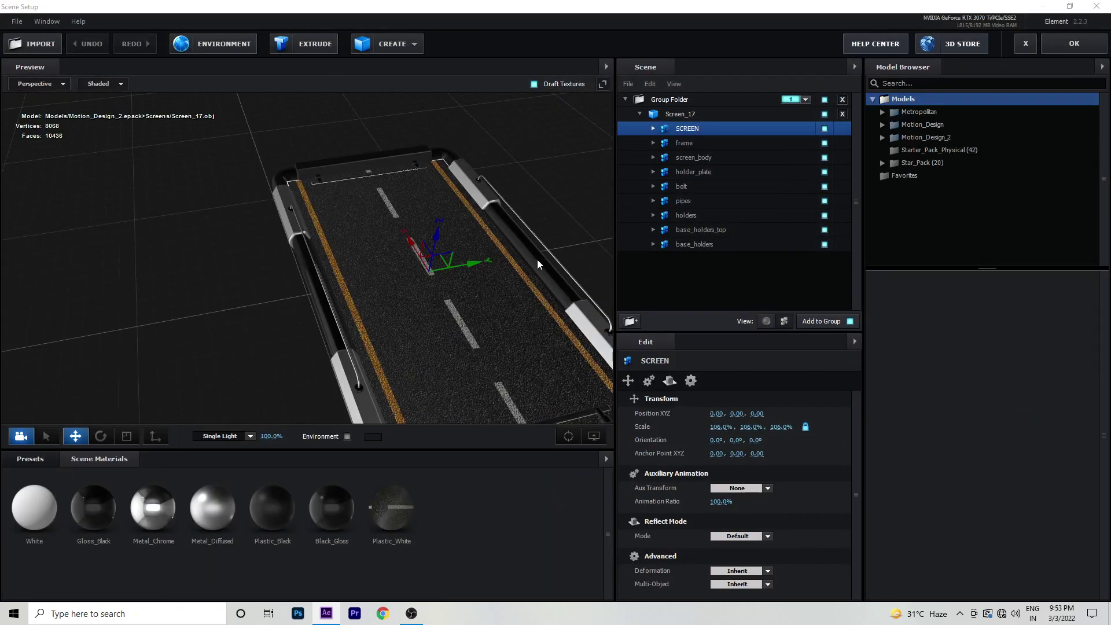
{"action": "scroll", "coordinate": [478, 282], "scroll_direction": "up", "scroll_amount": 5}
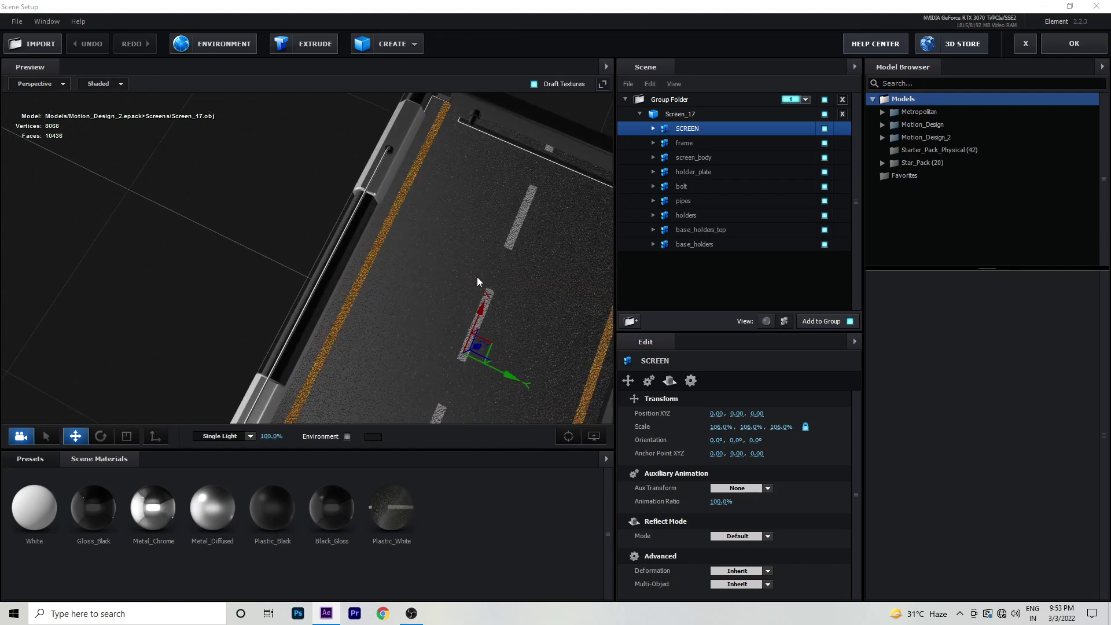
{"action": "left_click", "coordinate": [36, 501]}
{"action": "left_click", "coordinate": [49, 512]}
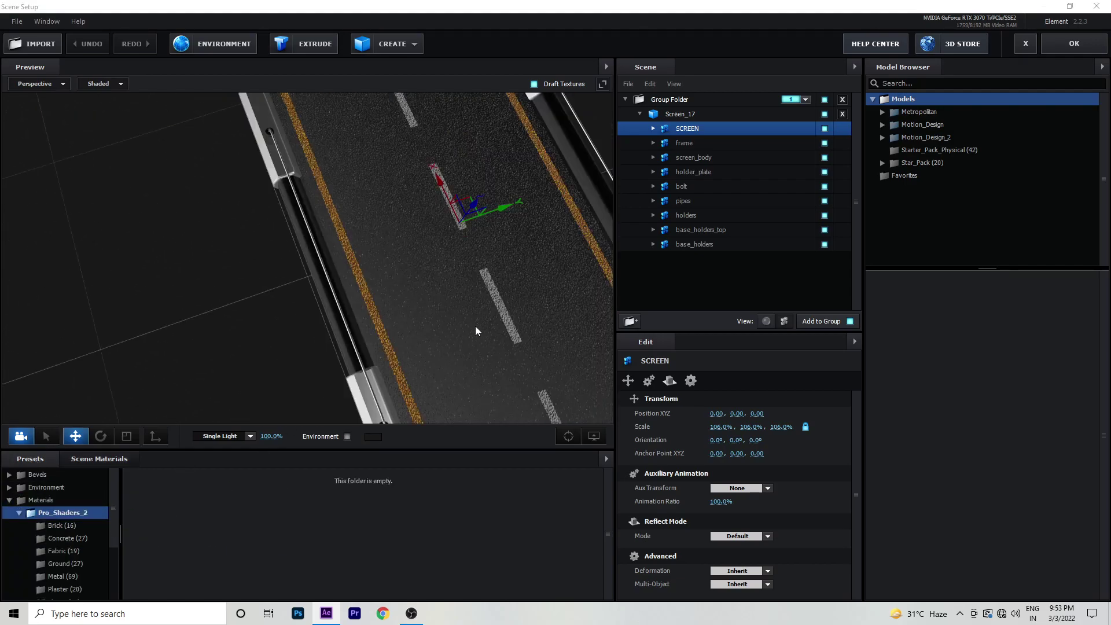
{"action": "left_click_drag", "start_coordinate": [474, 325], "coordinate": [505, 308]}
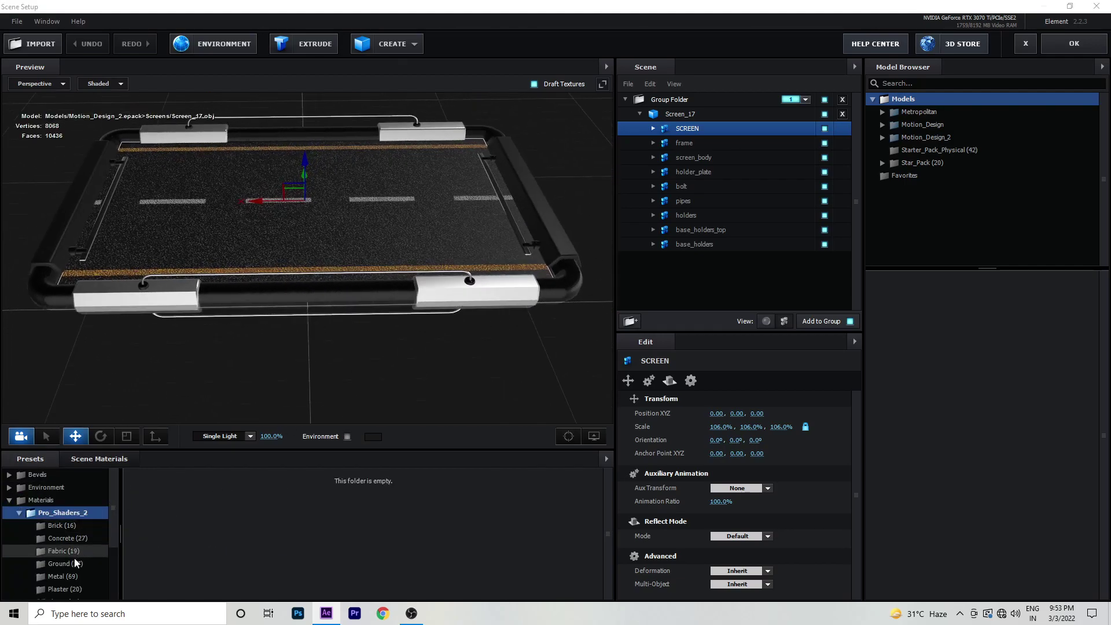
{"action": "left_click", "coordinate": [63, 576]}
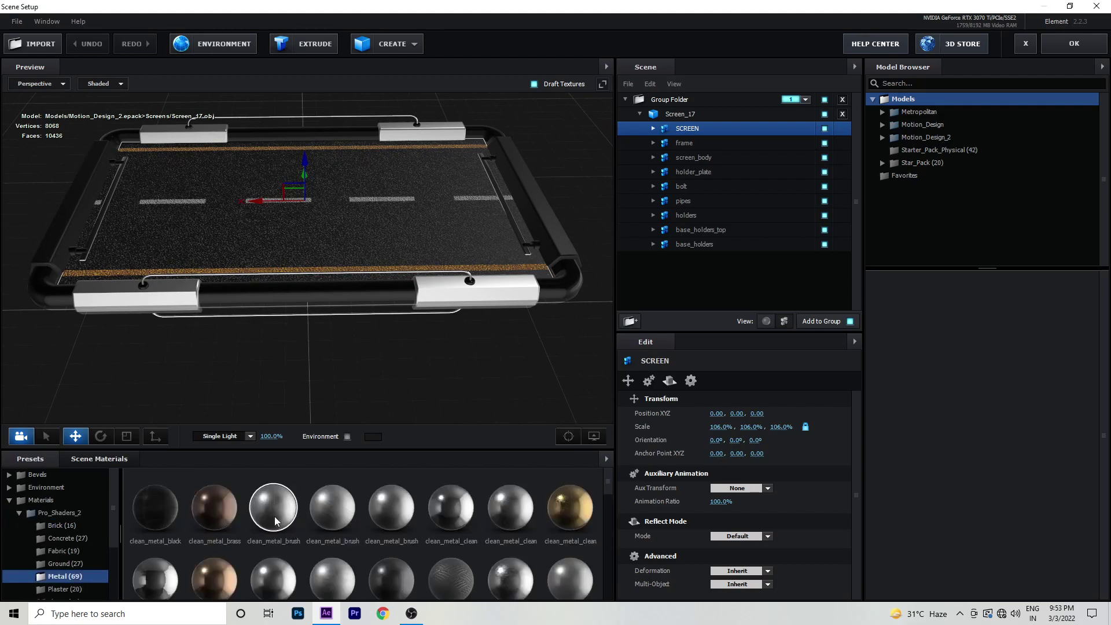
{"action": "left_click_drag", "start_coordinate": [274, 516], "coordinate": [443, 296]}
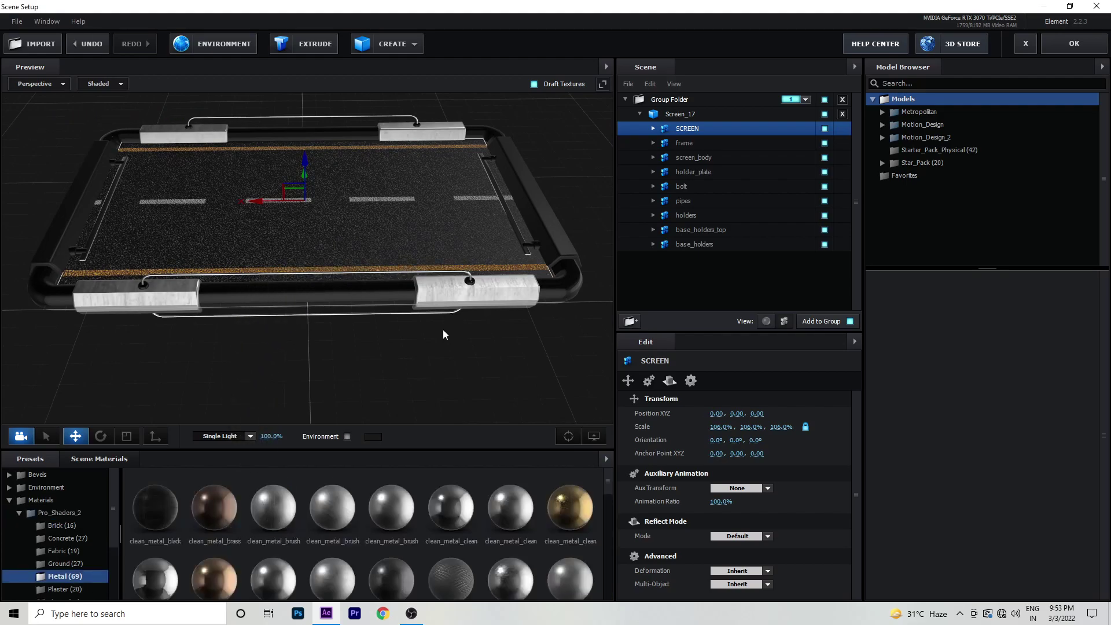
Step: Apply the metal_stripes material to the frame's rails
{"action": "scroll", "coordinate": [343, 517], "scroll_direction": "down", "scroll_amount": 2}
{"action": "scroll", "coordinate": [342, 517], "scroll_direction": "down", "scroll_amount": 2}
{"action": "scroll", "coordinate": [343, 517], "scroll_direction": "down", "scroll_amount": 2}
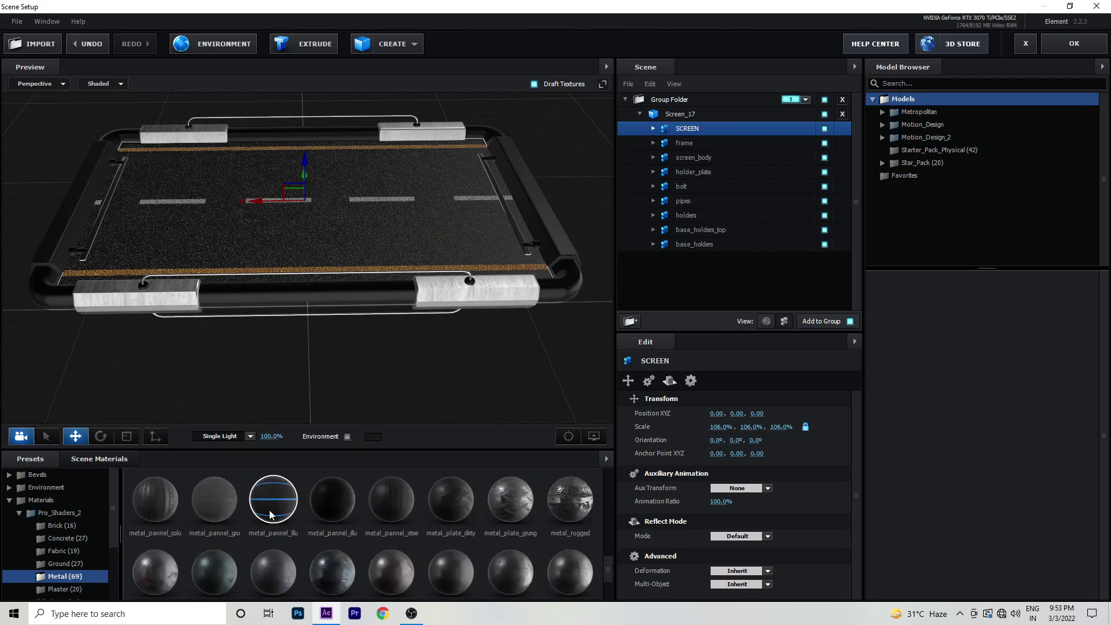
{"action": "scroll", "coordinate": [270, 513], "scroll_direction": "down", "scroll_amount": 2}
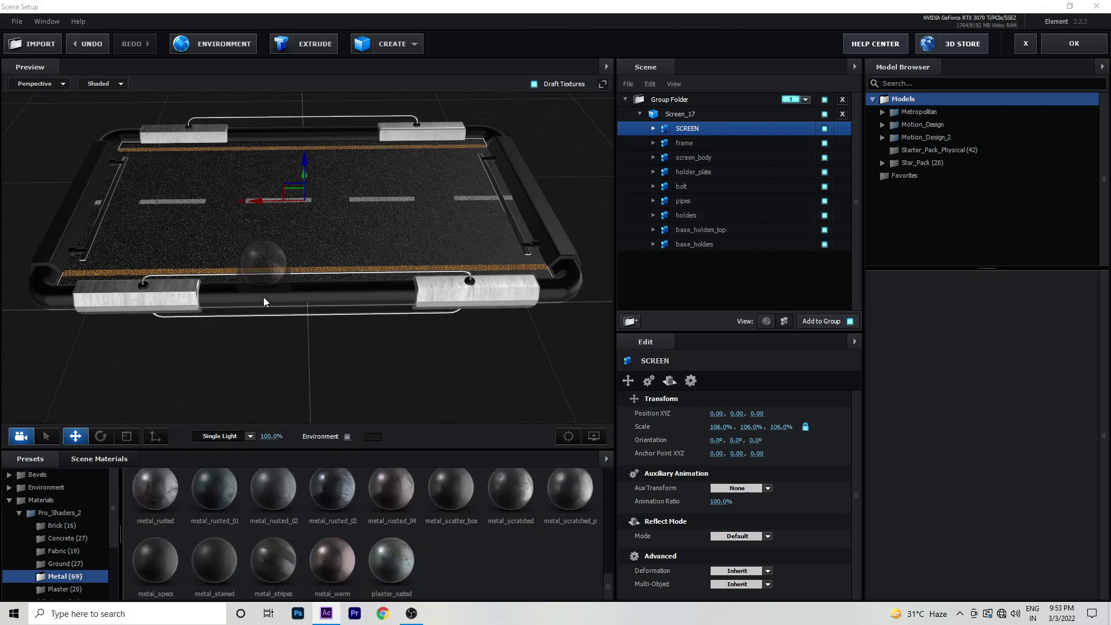
{"action": "left_click_drag", "start_coordinate": [289, 494], "coordinate": [263, 296]}
{"action": "left_click_drag", "start_coordinate": [337, 307], "coordinate": [410, 267]}
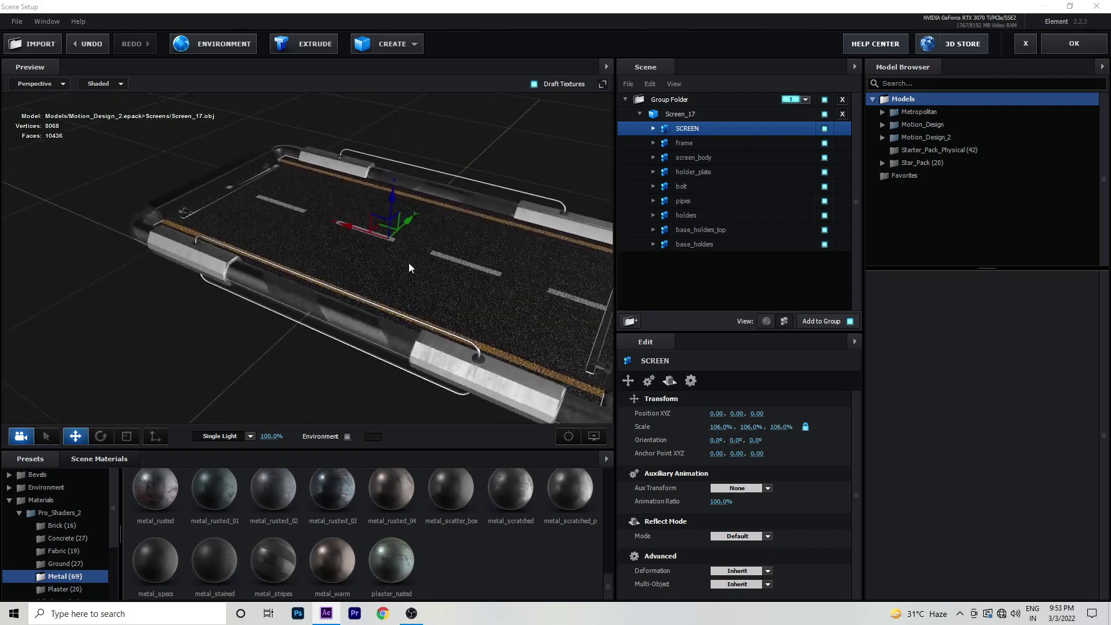
{"action": "left_click", "coordinate": [765, 321]}
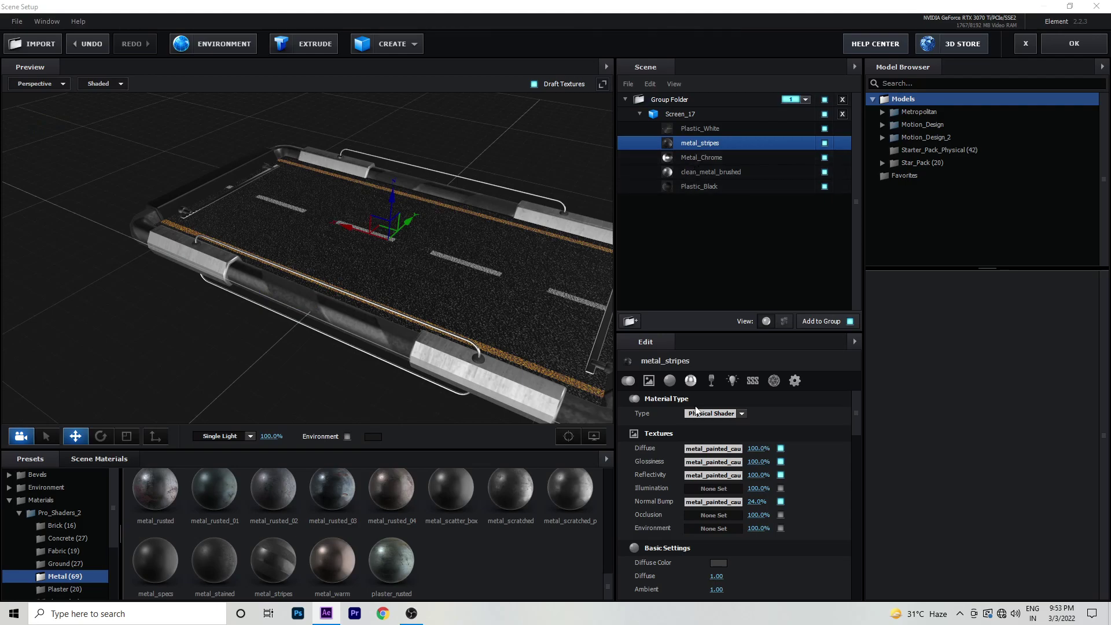
Step: Set the metal_stripes Diffuse Color to red (FF1800)
{"action": "scroll", "coordinate": [705, 412], "scroll_direction": "down", "scroll_amount": 3}
{"action": "left_click", "coordinate": [715, 414]}
{"action": "mouse_move", "coordinate": [717, 418]}
{"action": "left_mouse_down"}
{"action": "mouse_move", "coordinate": [772, 352]}
{"action": "mouse_move", "coordinate": [710, 354]}
{"action": "mouse_move", "coordinate": [763, 358]}
{"action": "left_mouse_up"}
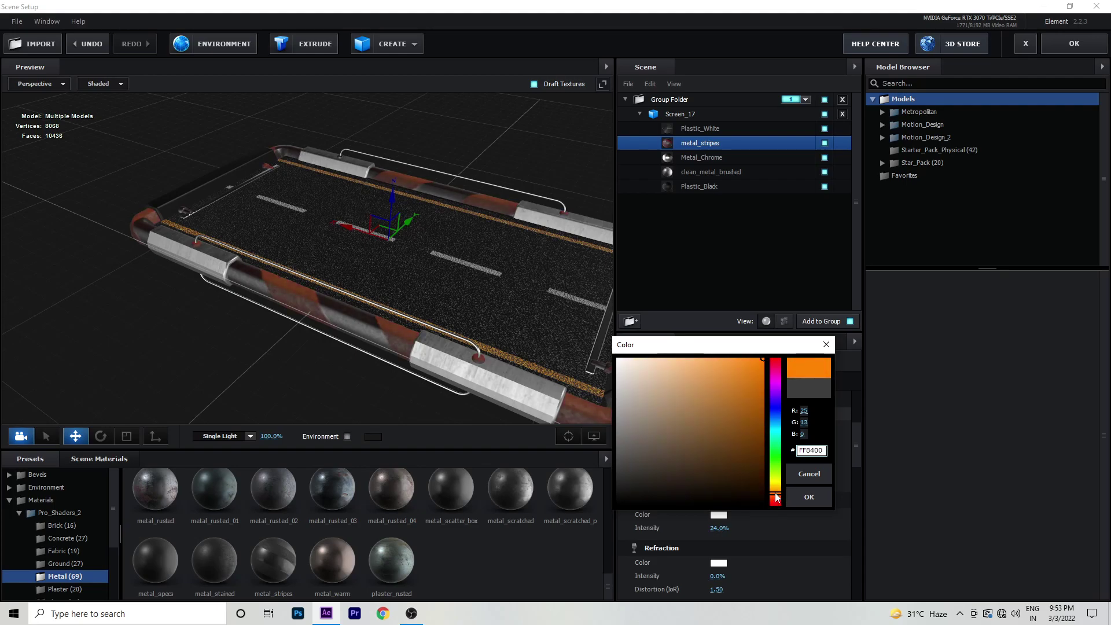
{"action": "left_click_drag", "start_coordinate": [777, 496], "coordinate": [776, 501]}
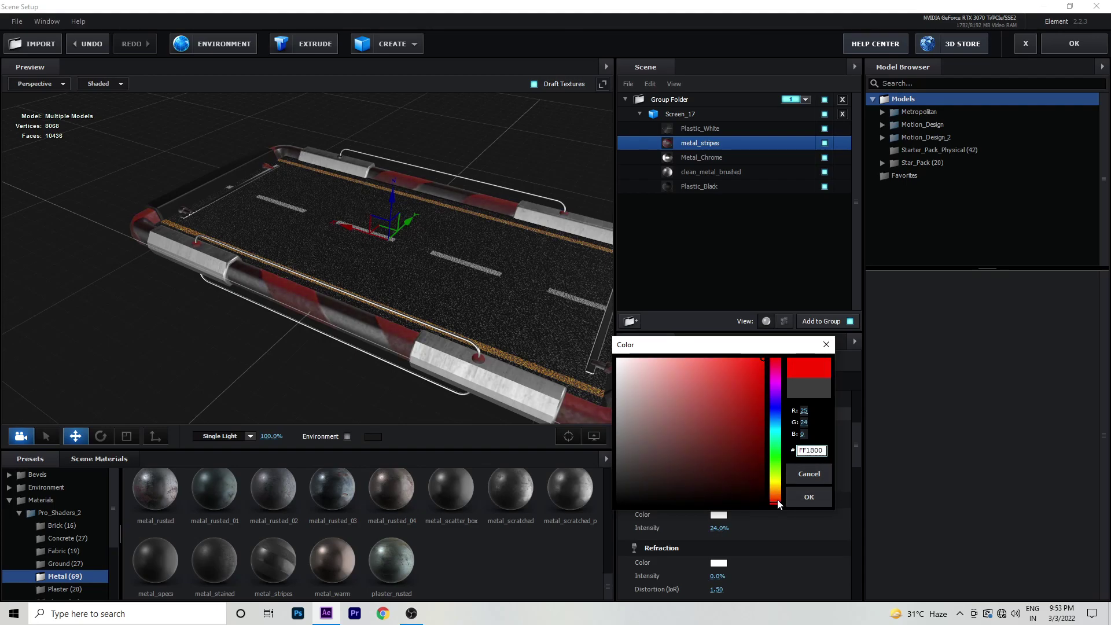
{"action": "left_click", "coordinate": [809, 497]}
{"action": "mouse_move", "coordinate": [491, 330]}
{"action": "left_mouse_down"}
{"action": "mouse_move", "coordinate": [407, 328]}
{"action": "mouse_move", "coordinate": [442, 361]}
{"action": "mouse_move", "coordinate": [461, 329]}
{"action": "left_mouse_up"}
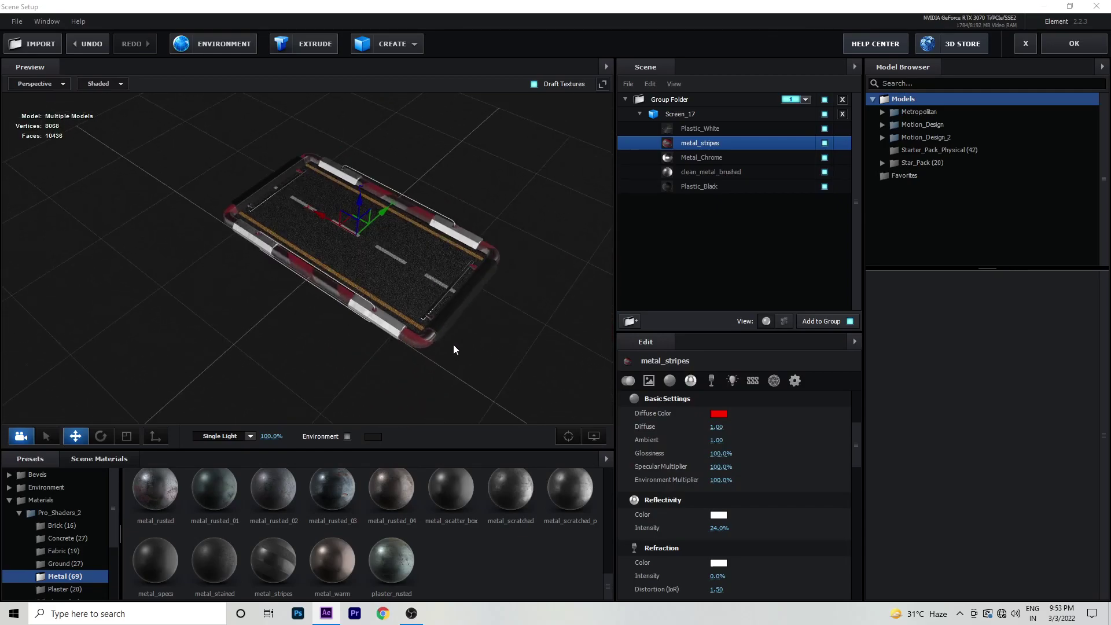
Step: Import car.obj with Normalize Size, 50% scale and Bottom alignment
{"action": "left_click", "coordinate": [51, 45]}
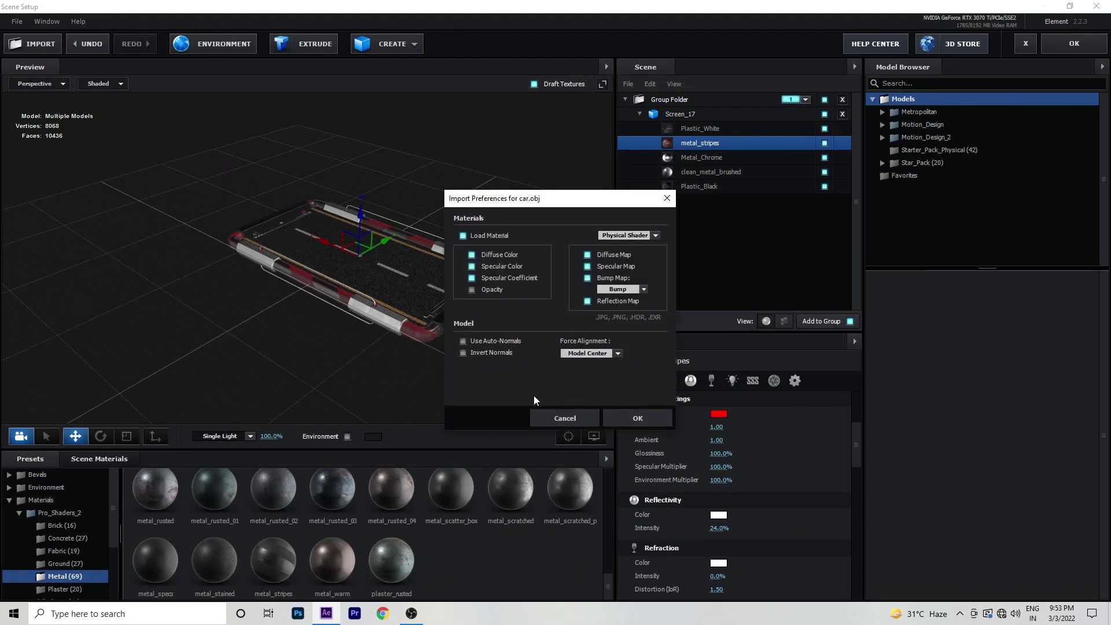
{"action": "left_click", "coordinate": [630, 417]}
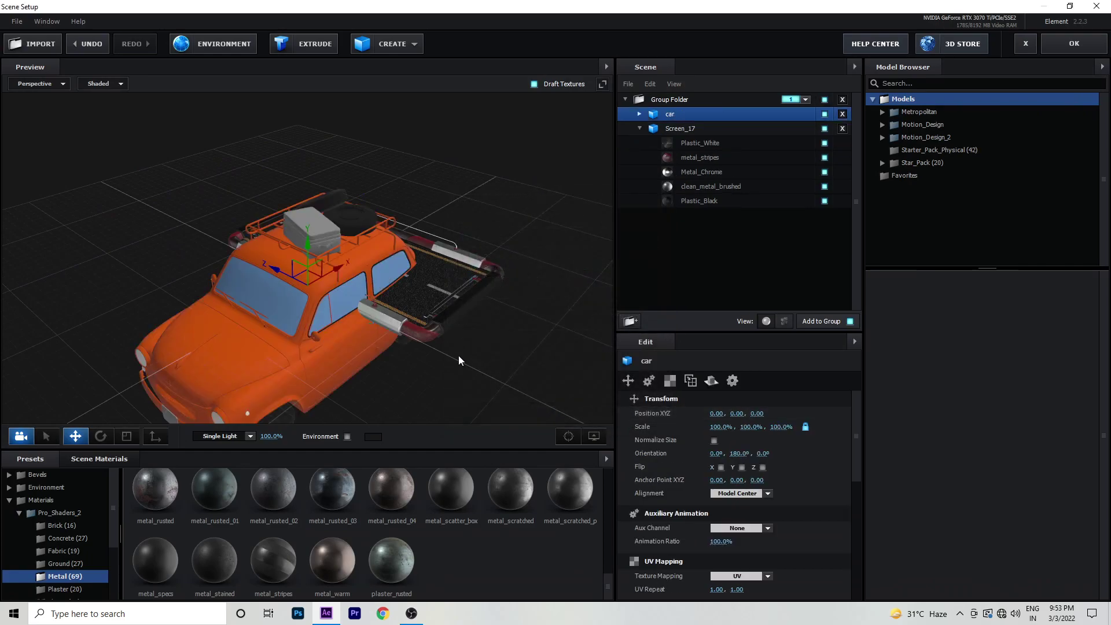
{"action": "left_click", "coordinate": [714, 440]}
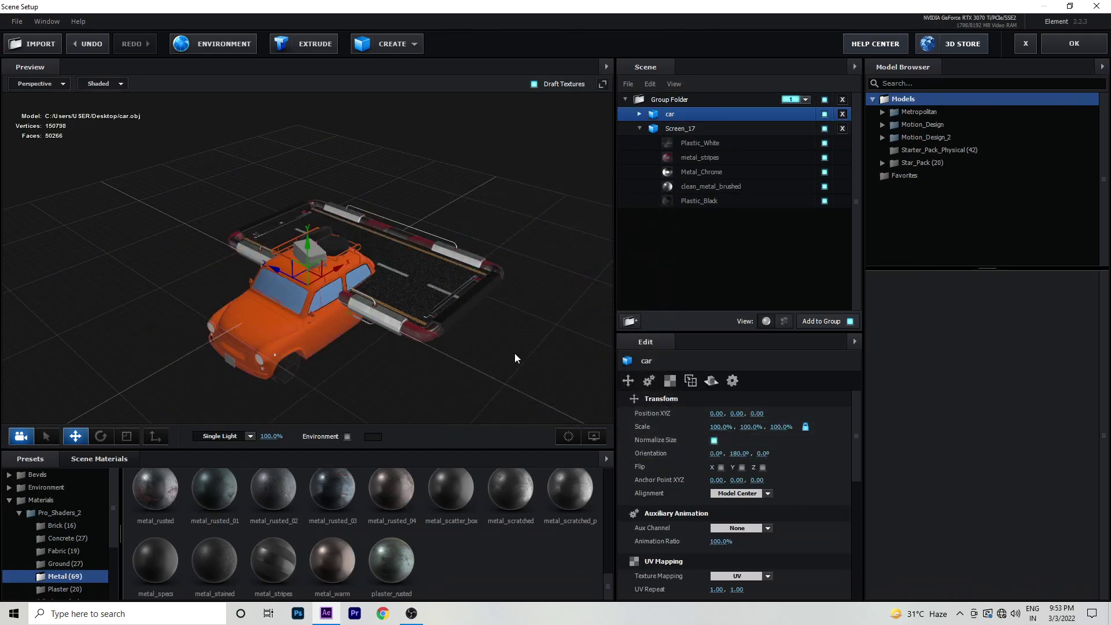
{"action": "left_click_drag", "start_coordinate": [337, 265], "coordinate": [398, 235]}
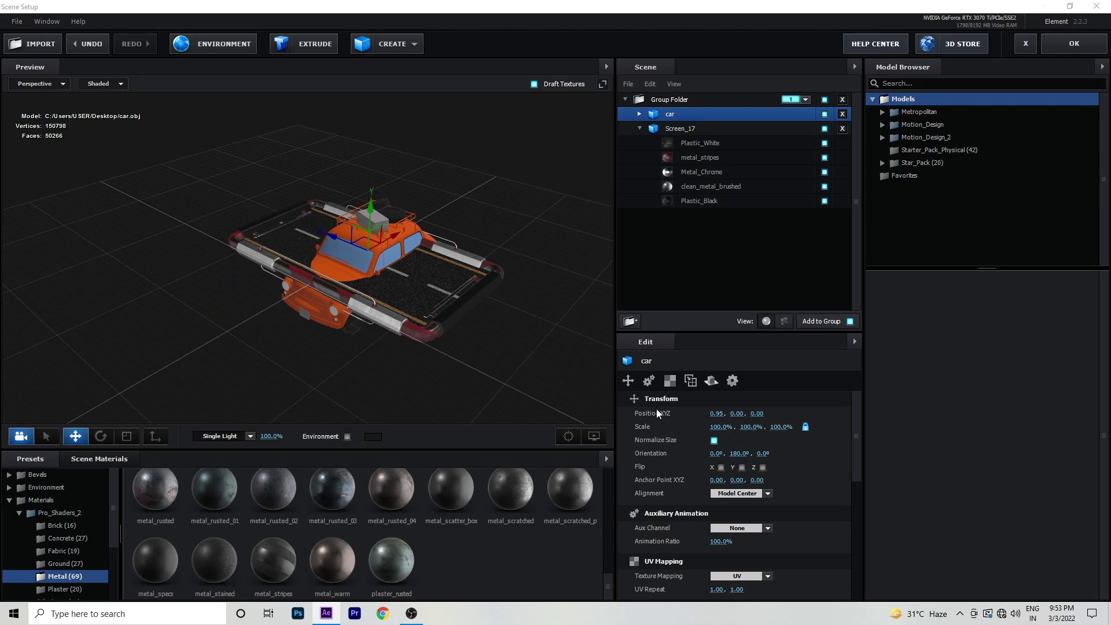
{"action": "left_click_drag", "start_coordinate": [715, 426], "coordinate": [648, 412]}
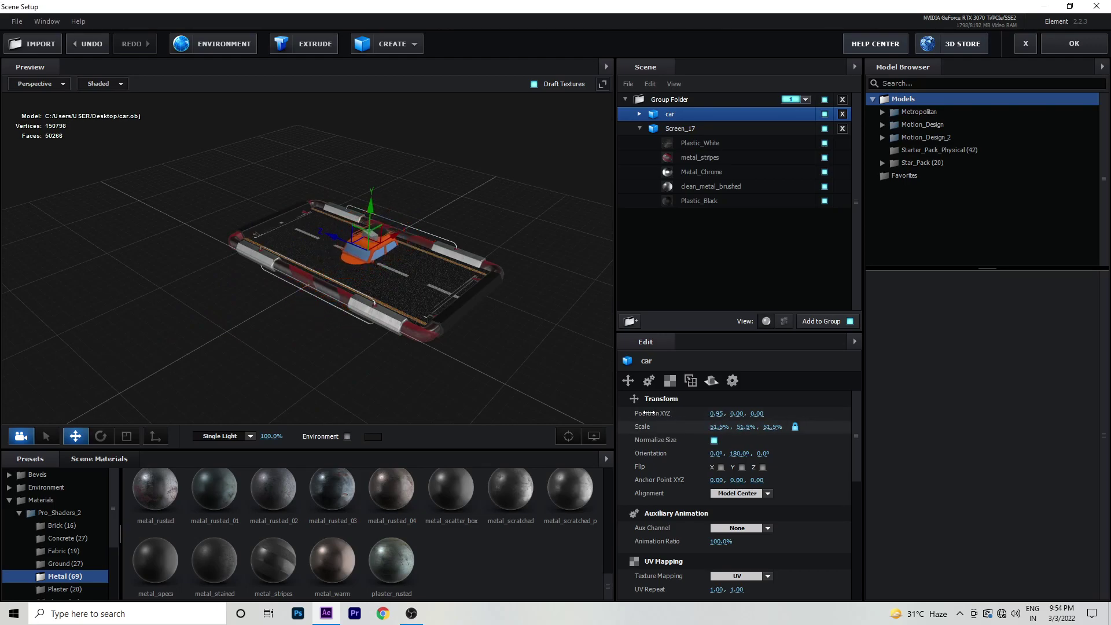
{"action": "left_click", "coordinate": [717, 426]}
{"action": "type", "text": "520"}
{"action": "key", "text": "Return"}
{"action": "left_click", "coordinate": [713, 440]}
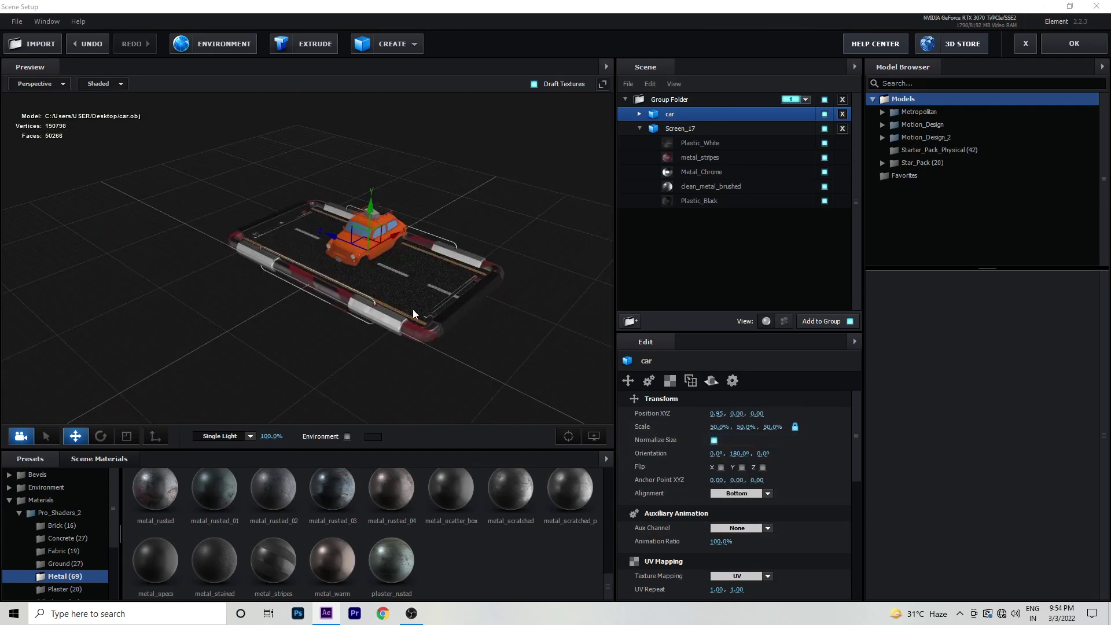
{"action": "scroll", "coordinate": [412, 309], "scroll_direction": "up", "scroll_amount": 5}
Step: Rotate the car 89.3° to face along the road, move it into its lane, and preview
{"action": "key", "text": "e"}
{"action": "mouse_move", "coordinate": [476, 303]}
{"action": "left_mouse_down"}
{"action": "mouse_move", "coordinate": [206, 269]}
{"action": "mouse_move", "coordinate": [296, 299]}
{"action": "left_mouse_up"}
{"action": "scroll", "coordinate": [206, 269], "scroll_direction": "down", "scroll_amount": 5}
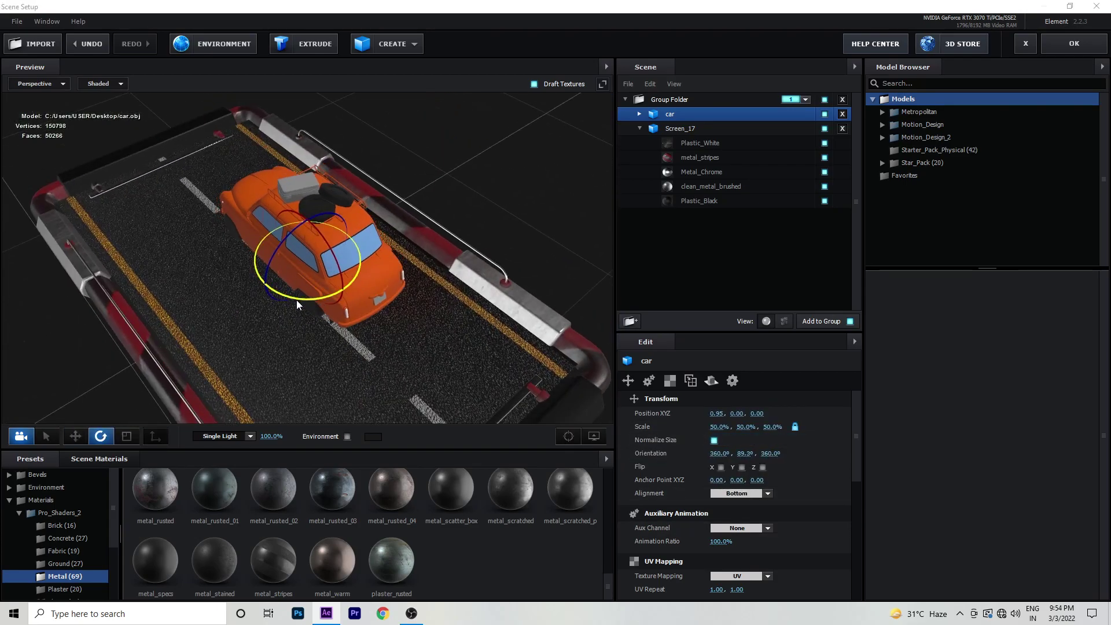
{"action": "key", "text": "w"}
{"action": "left_click_drag", "start_coordinate": [282, 233], "coordinate": [374, 338]}
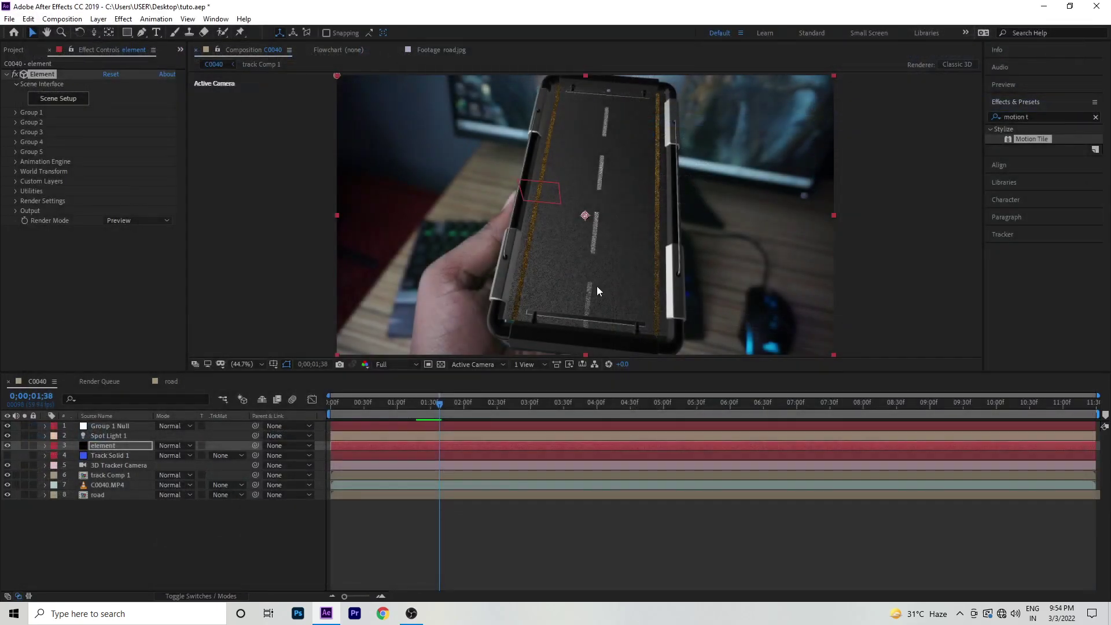
{"action": "key", "text": "space"}
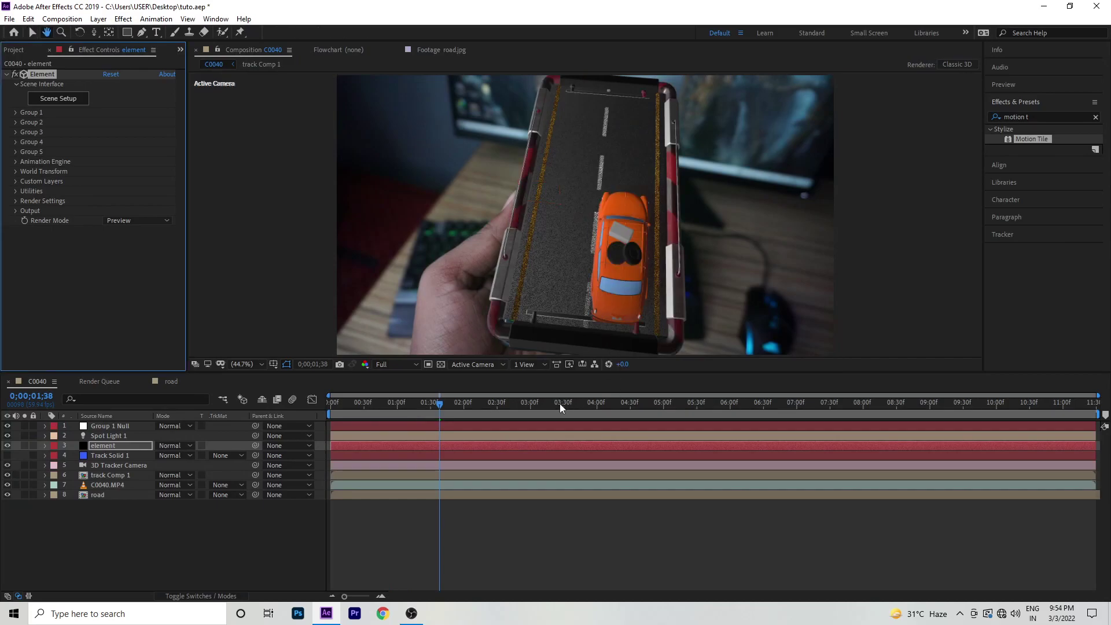
{"action": "key", "text": "space"}
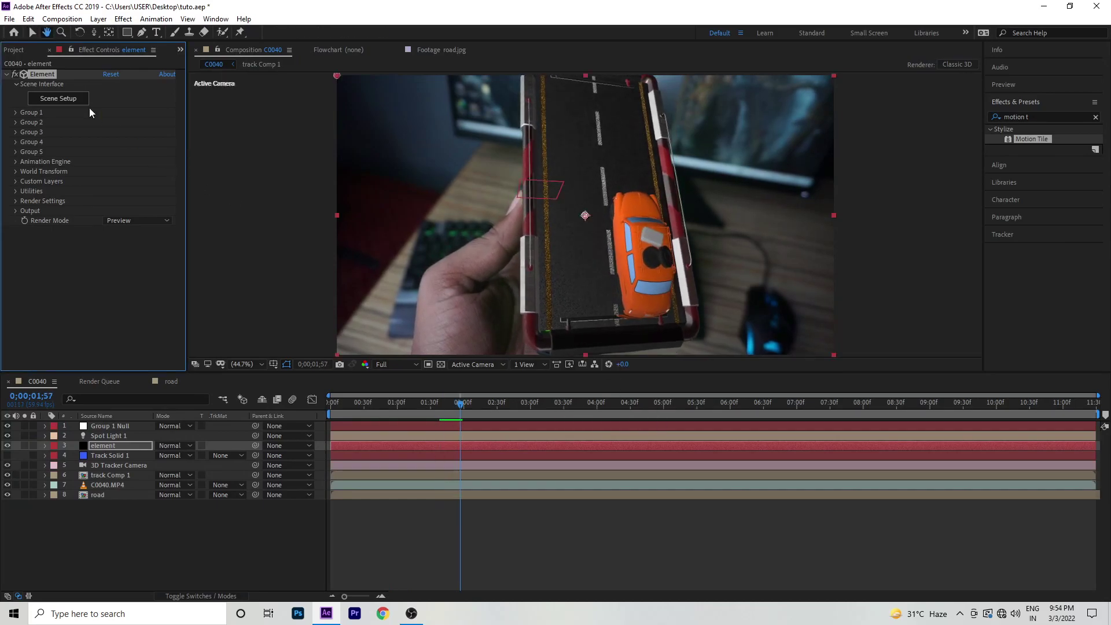
{"action": "left_click", "coordinate": [58, 98]}
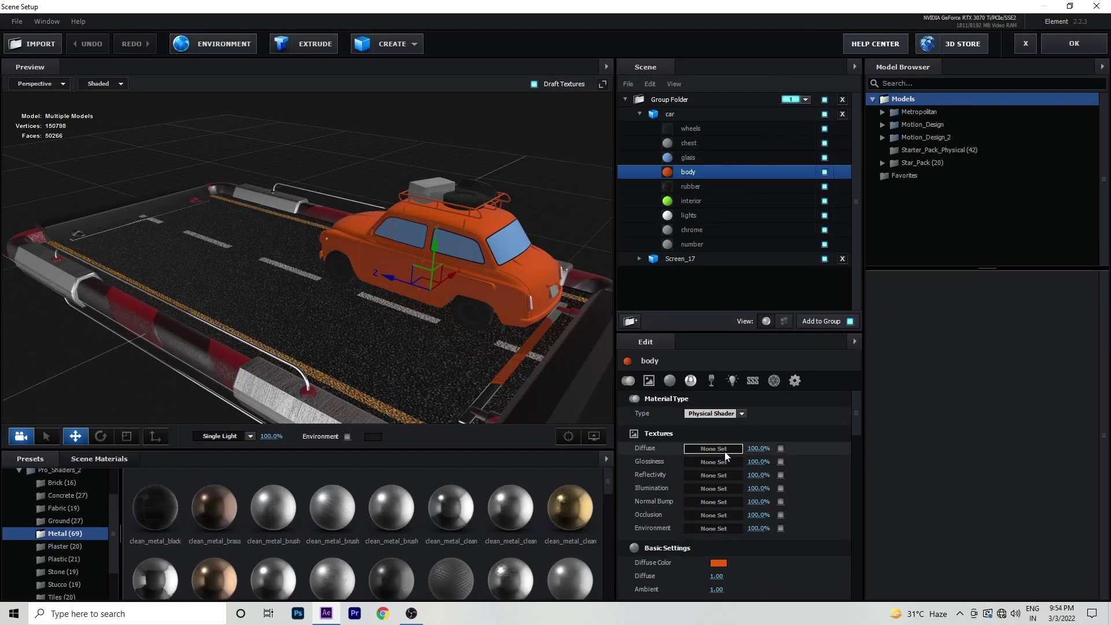
Step: Texture the car body red and set the car's Reflect Mode to Spherical
{"action": "left_click", "coordinate": [728, 449]}
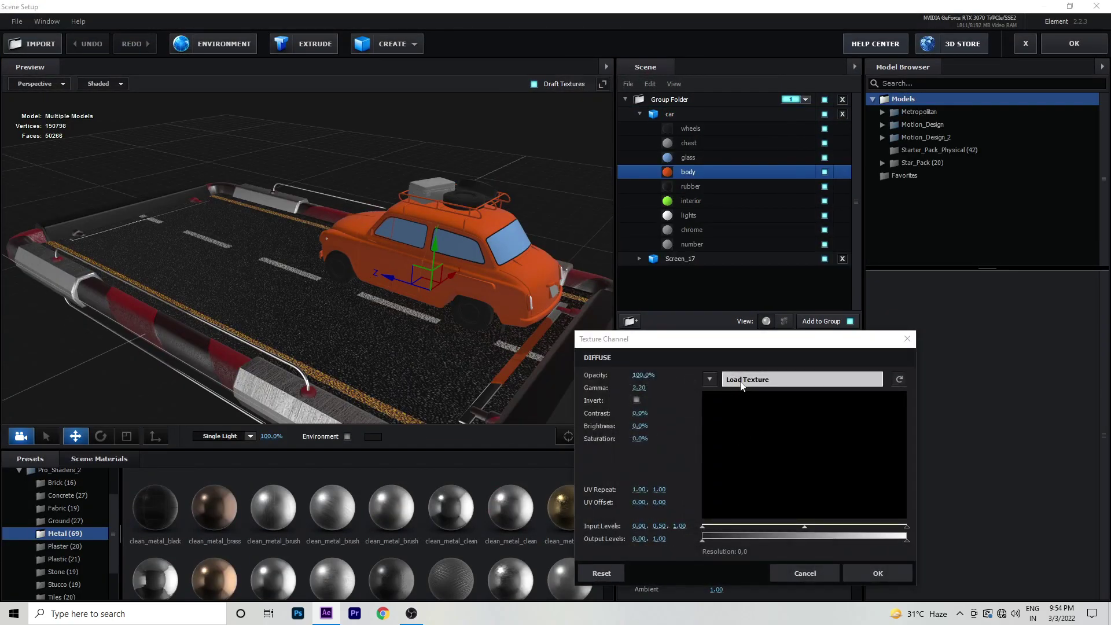
{"action": "left_click", "coordinate": [742, 381]}
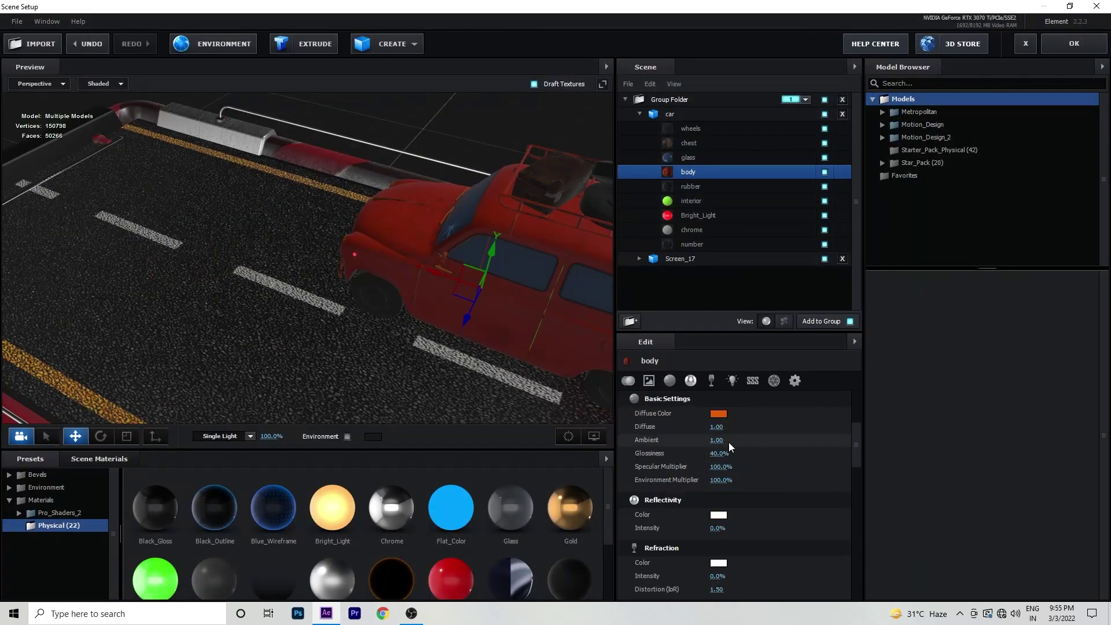
{"action": "left_click", "coordinate": [639, 114]}
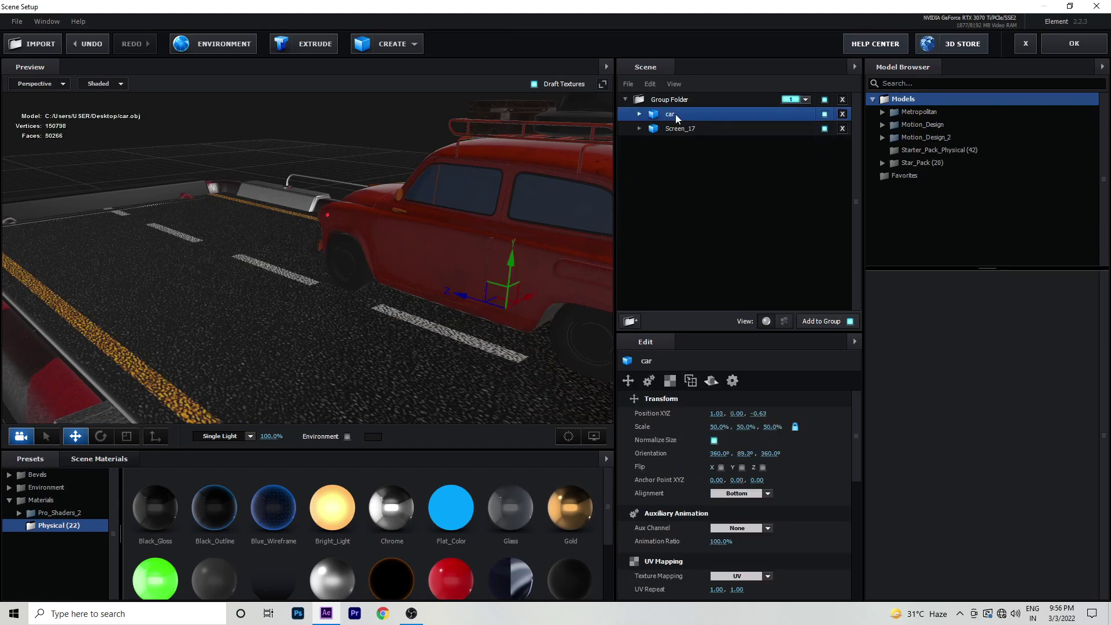
{"action": "left_click", "coordinate": [711, 380]}
{"action": "left_click", "coordinate": [740, 413]}
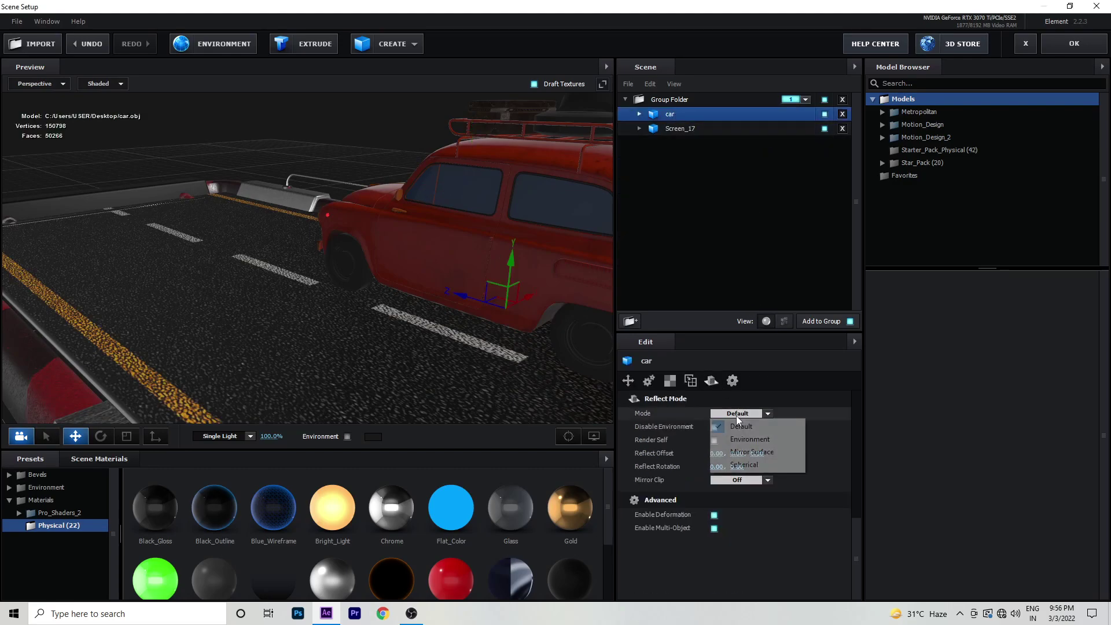
{"action": "left_click", "coordinate": [732, 466]}
Step: Set Screen_17's Reflect Mode to Mirror Surface, apply the scene, and preview
{"action": "left_click", "coordinate": [682, 130]}
{"action": "left_click", "coordinate": [740, 413]}
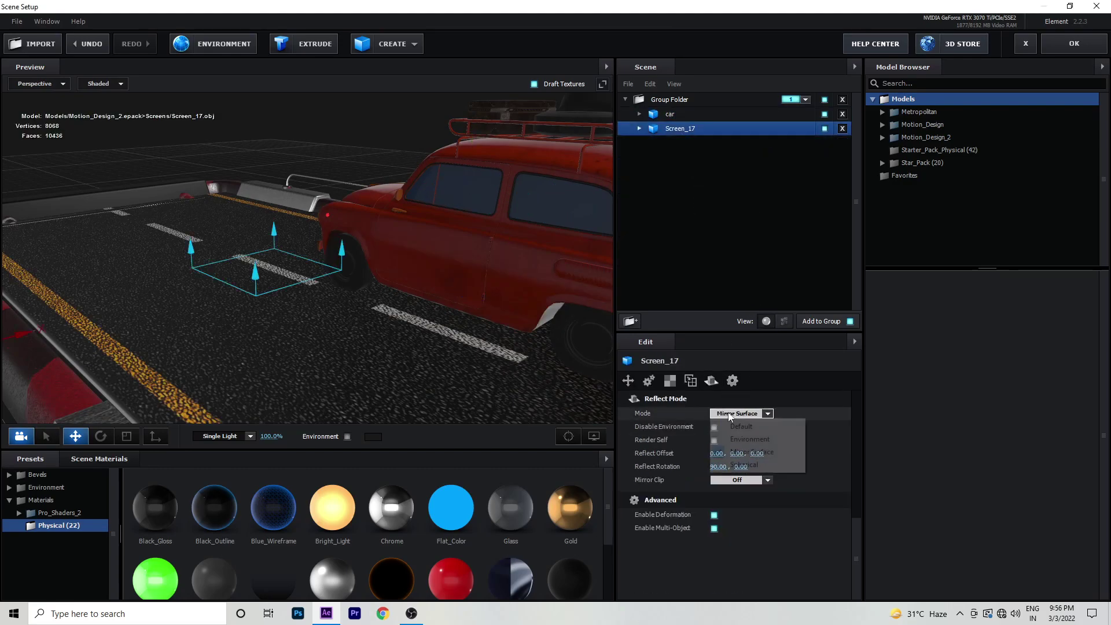
{"action": "left_click", "coordinate": [736, 452]}
{"action": "left_click", "coordinate": [1079, 45]}
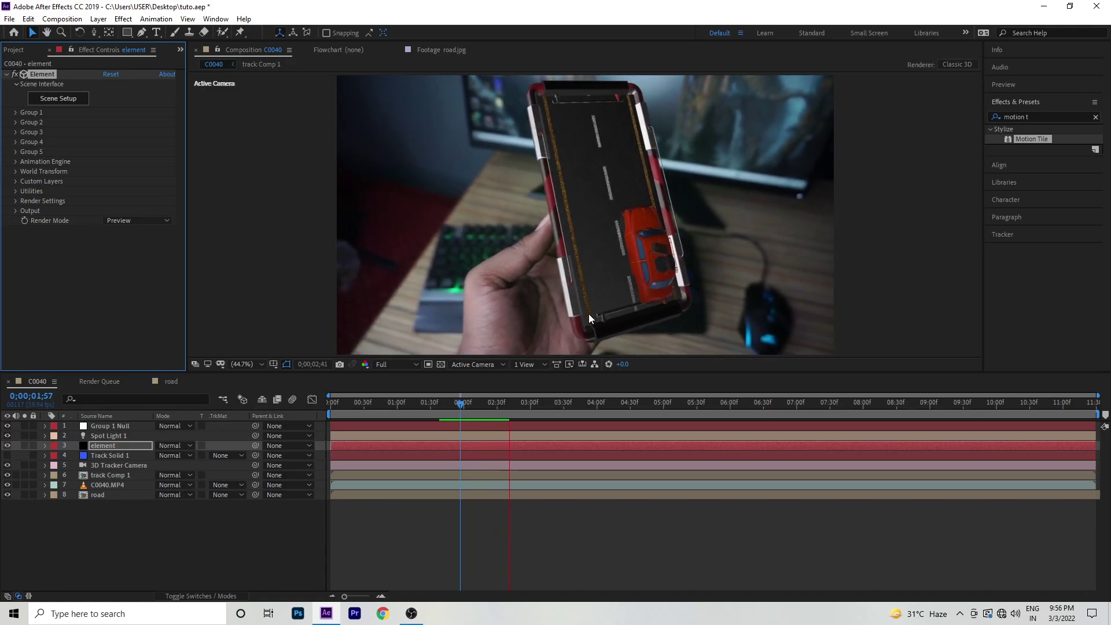
{"action": "key", "text": "space"}
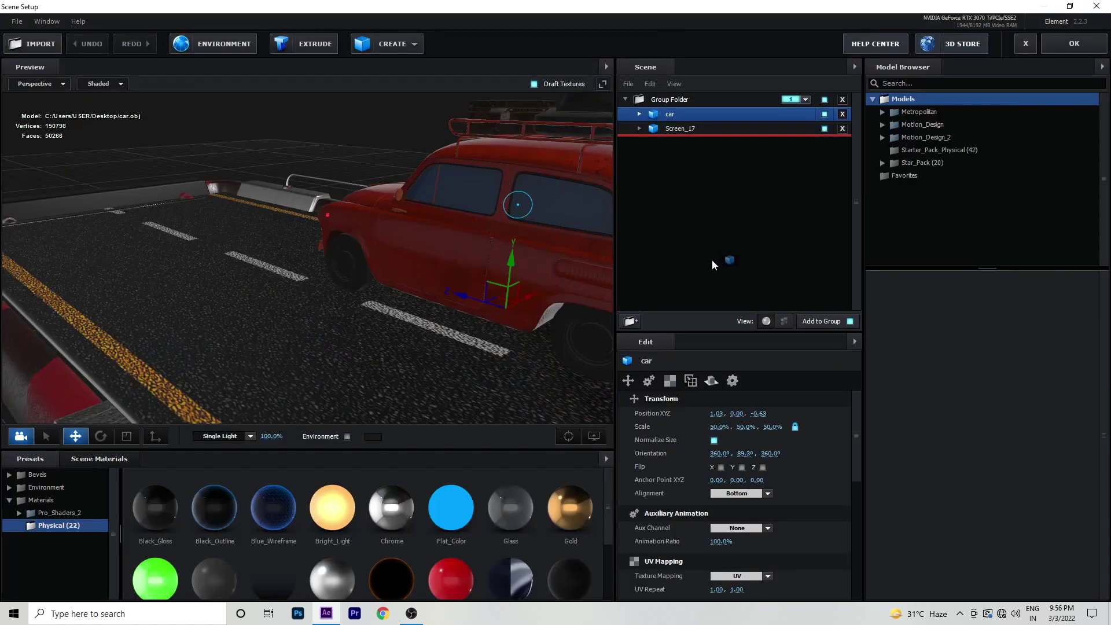
Step: Keep the car in group 2 and create a Group 2 Null via Group Utilities
{"action": "left_click", "coordinate": [805, 128]}
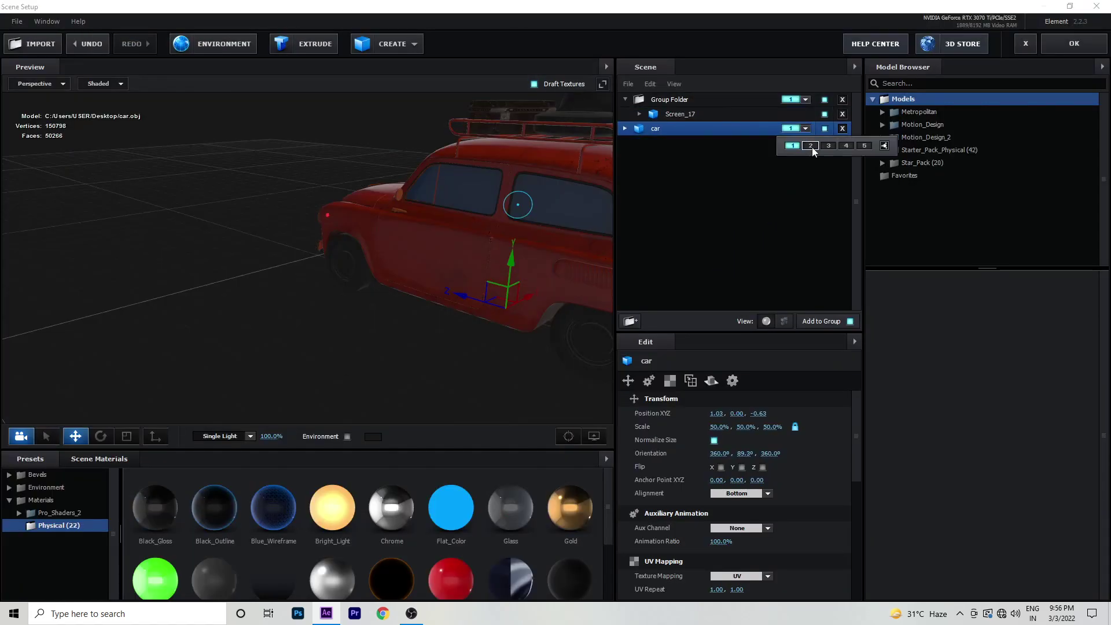
{"action": "left_click", "coordinate": [804, 165]}
{"action": "left_click", "coordinate": [1062, 47]}
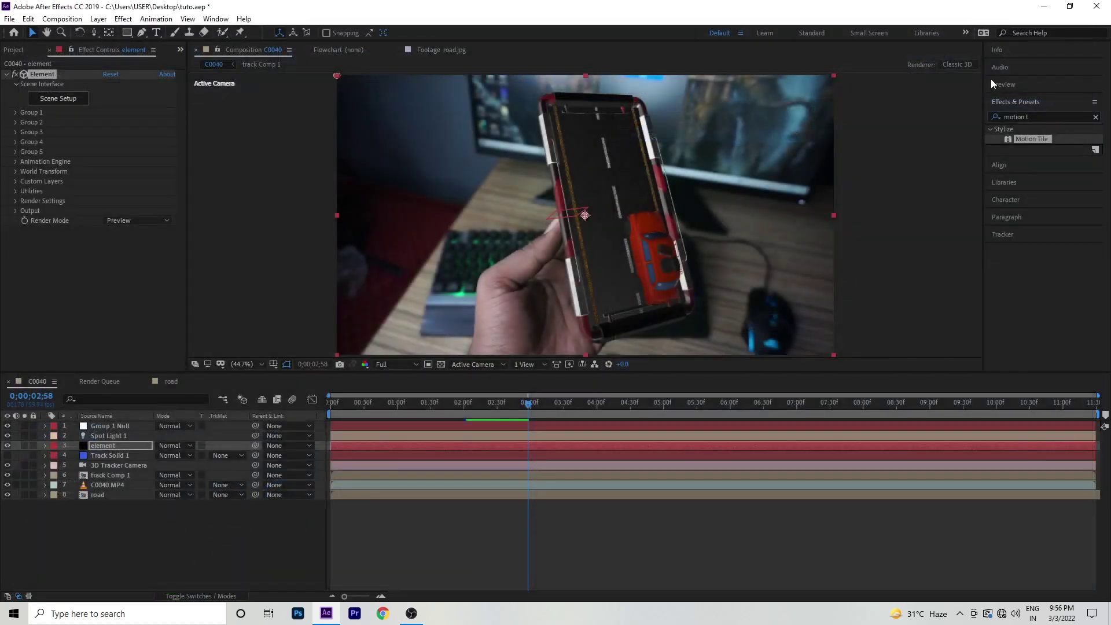
{"action": "left_click", "coordinate": [17, 123]}
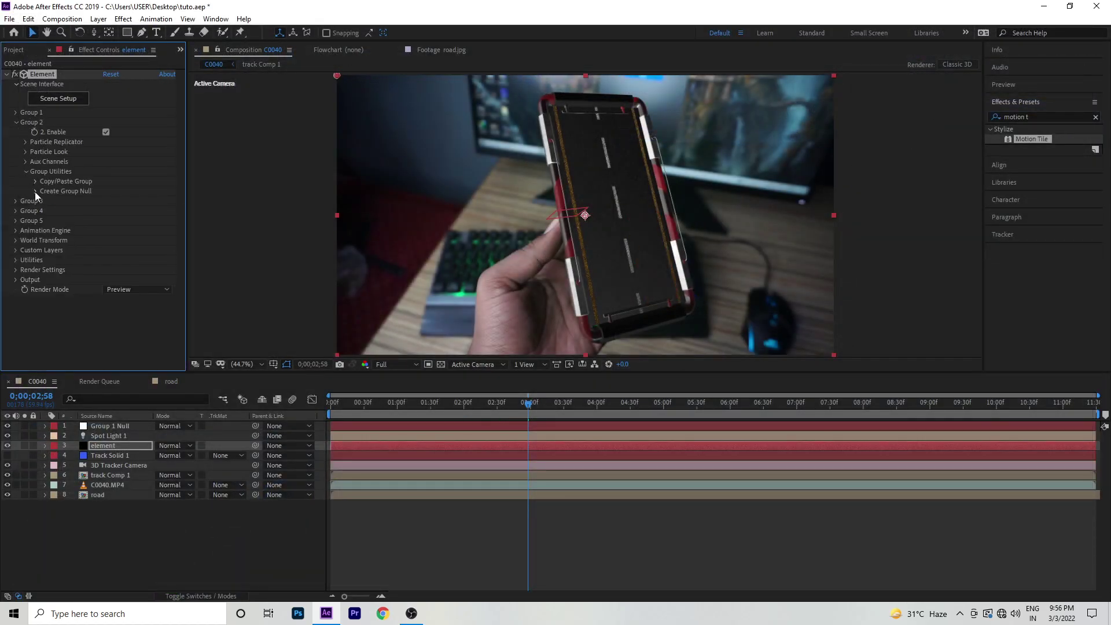
{"action": "left_click", "coordinate": [36, 191]}
{"action": "left_click", "coordinate": [68, 206]}
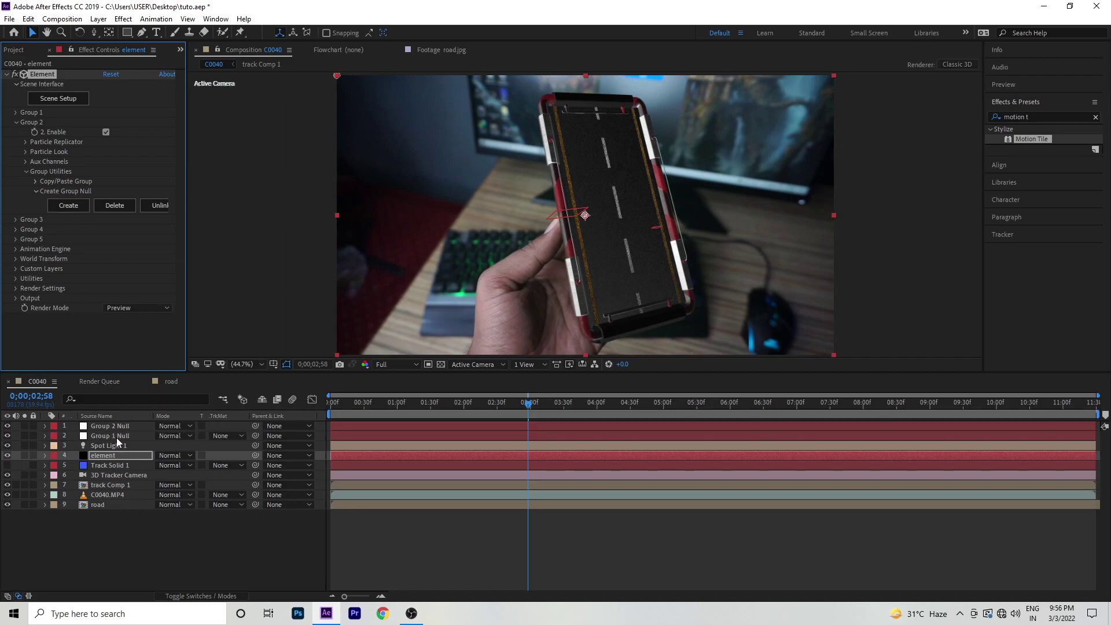
Step: Scale the Group 2 Null to 500% so the car fills the road
{"action": "left_click", "coordinate": [104, 461]}
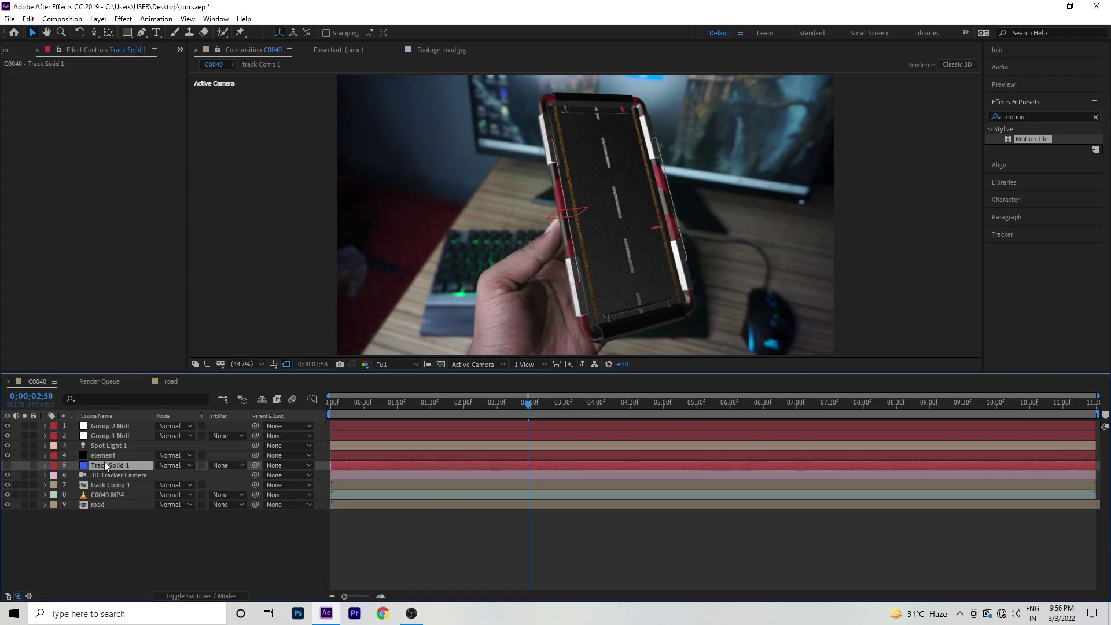
{"action": "key", "text": "p"}
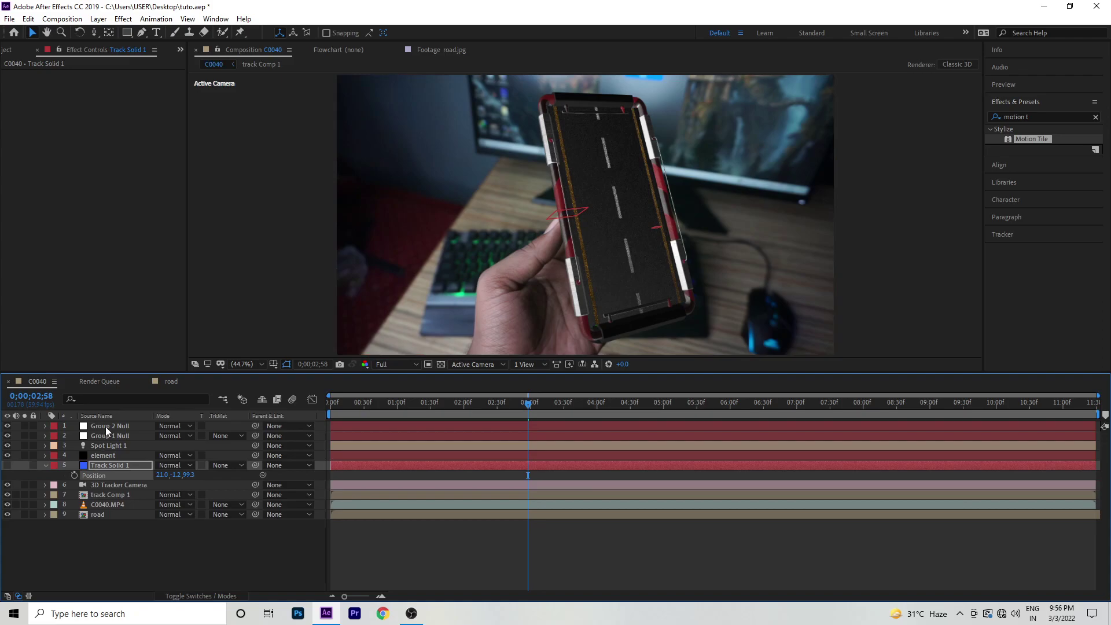
{"action": "left_click", "coordinate": [106, 426]}
{"action": "key", "text": "Return"}
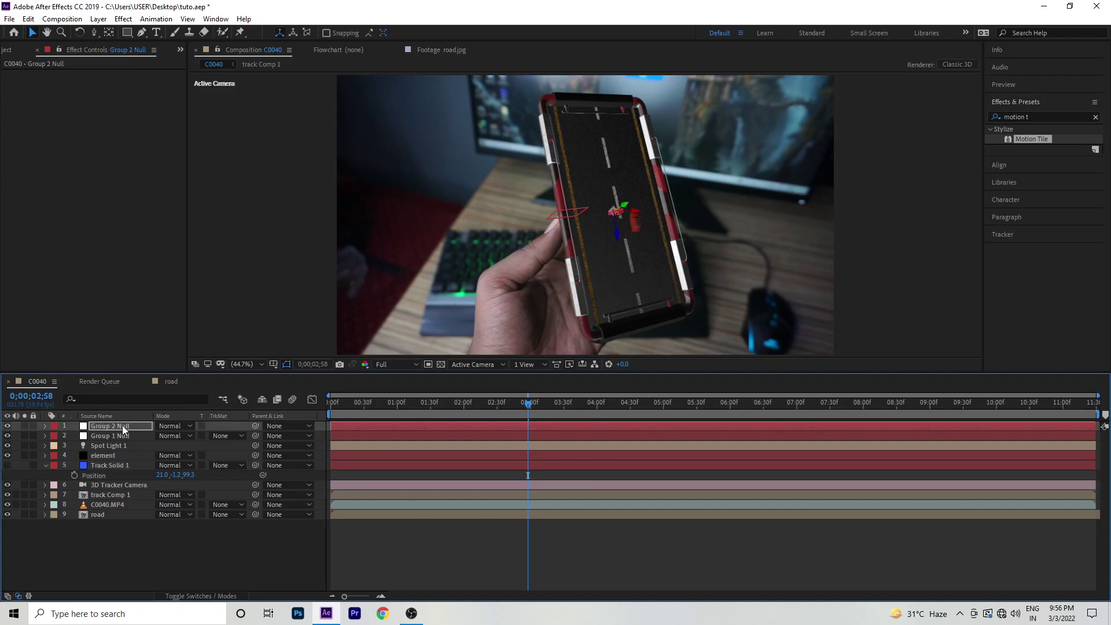
{"action": "key", "text": "s"}
{"action": "left_click_drag", "start_coordinate": [174, 435], "coordinate": [400, 434]}
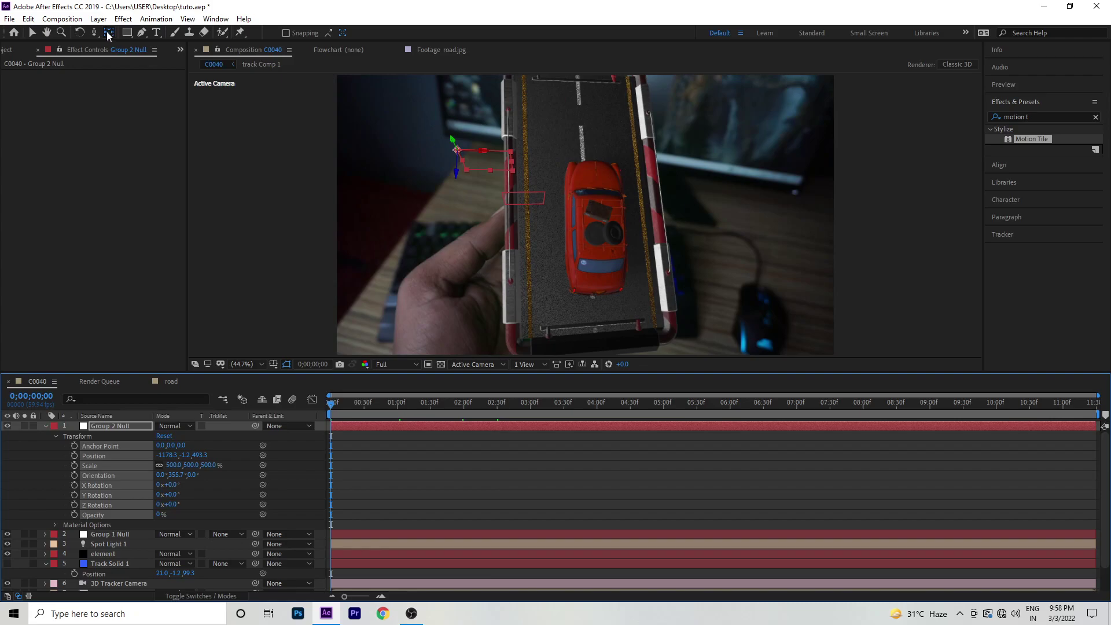
Step: Move the Group 2 Null's anchor point to the car's centre with the Pan Behind tool
{"action": "left_click", "coordinate": [108, 32]}
{"action": "mouse_move", "coordinate": [457, 150]}
{"action": "left_mouse_down"}
{"action": "mouse_move", "coordinate": [563, 152]}
{"action": "mouse_move", "coordinate": [550, 155]}
{"action": "left_mouse_up"}
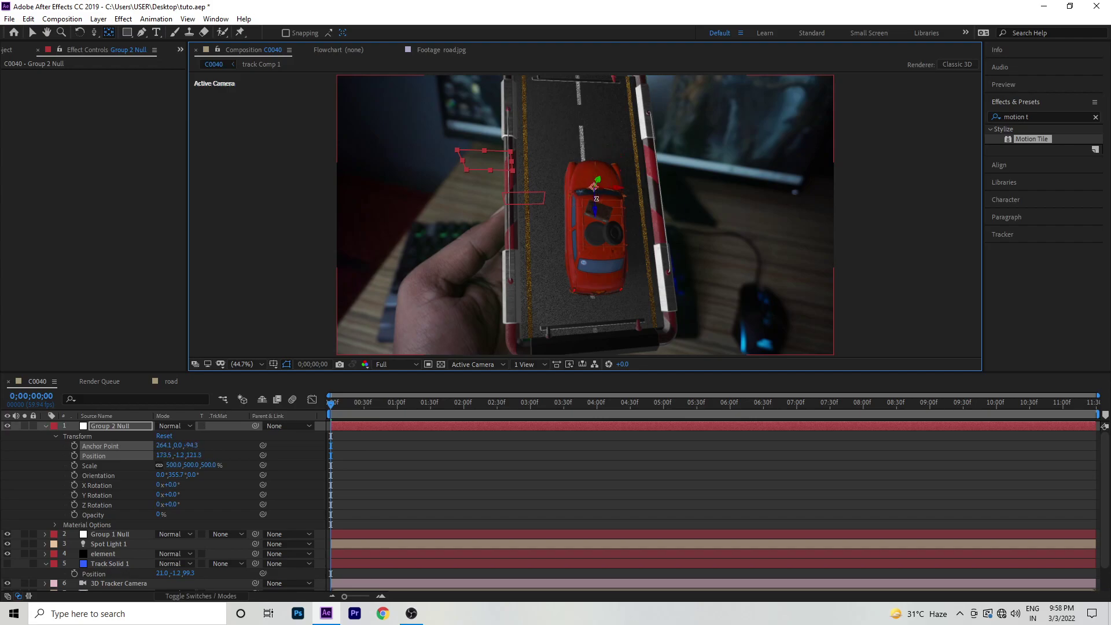
{"action": "left_click_drag", "start_coordinate": [593, 186], "coordinate": [596, 225]}
{"action": "left_click", "coordinate": [32, 32]}
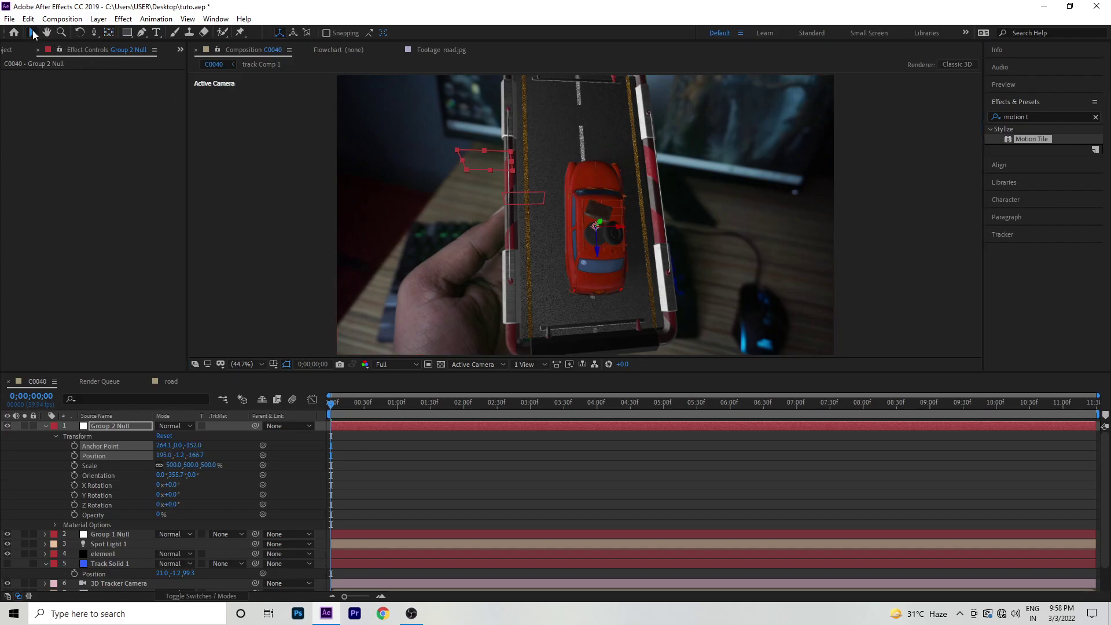
{"action": "left_click", "coordinate": [286, 243]}
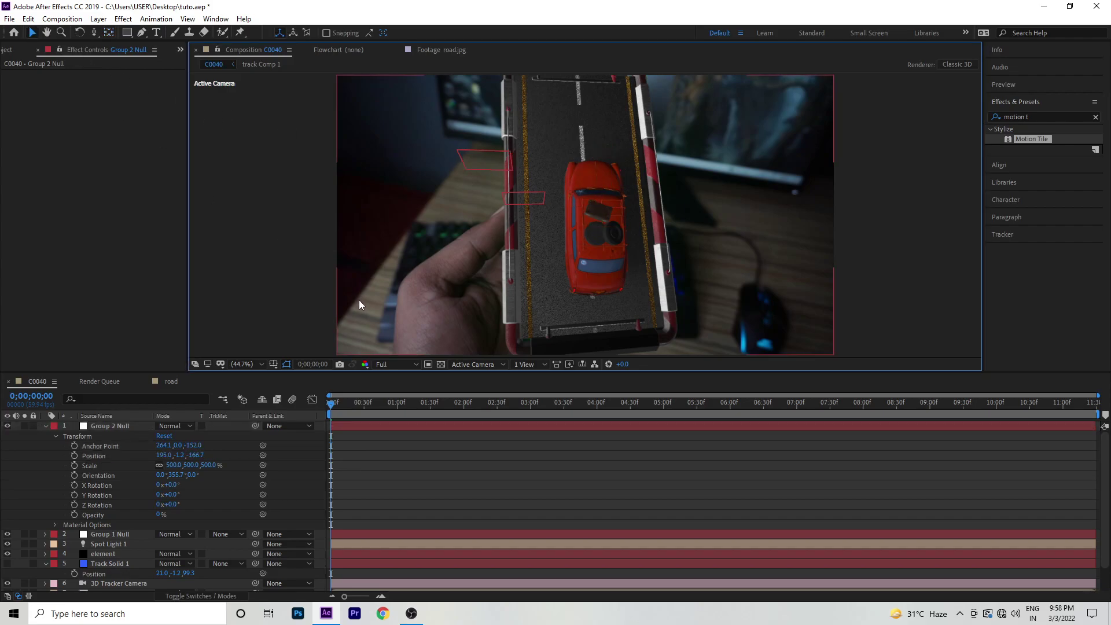
{"action": "left_click", "coordinate": [101, 428]}
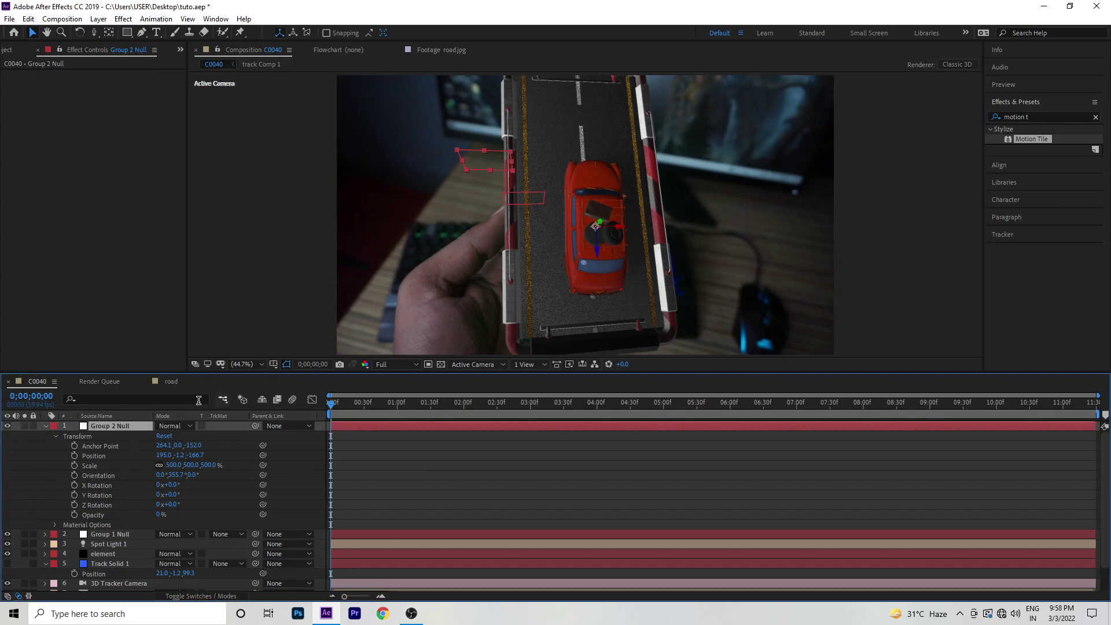
Step: Paste Track Solid 1's Position onto the null, nudge it in depth, and turn it -2° Y
{"action": "left_click", "coordinate": [102, 573]}
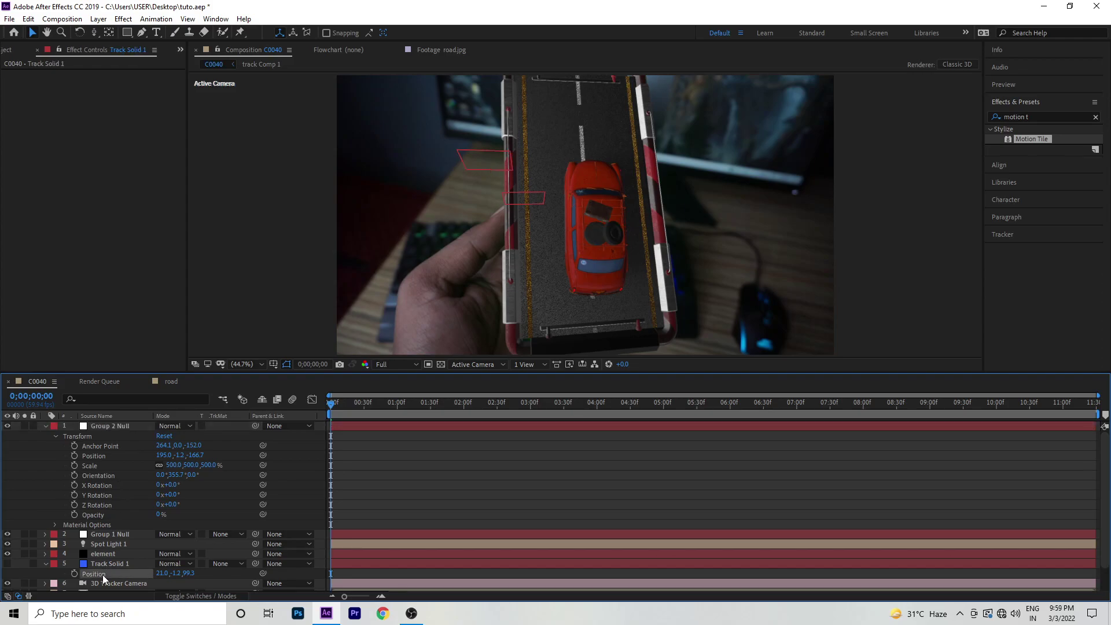
{"action": "left_click", "coordinate": [112, 425]}
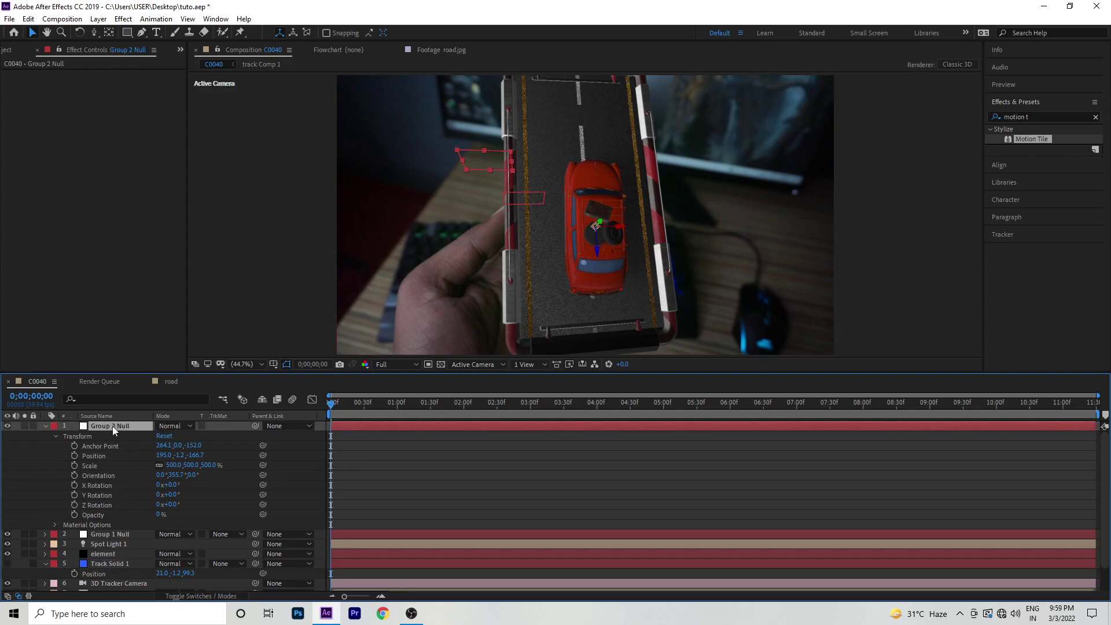
{"action": "key", "text": "ctrl+v"}
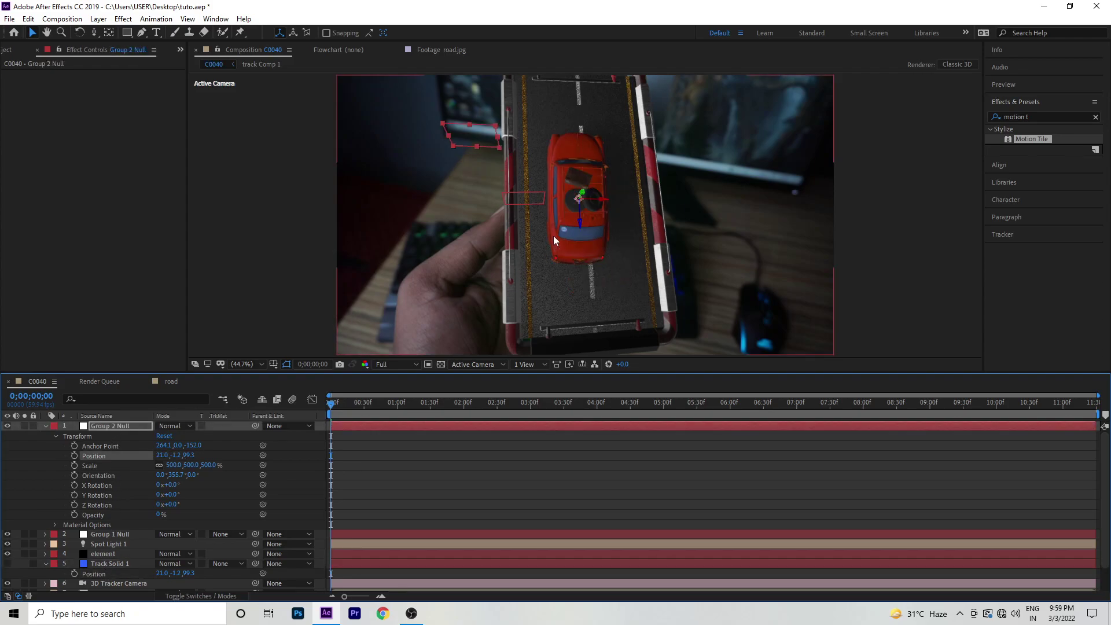
{"action": "left_click_drag", "start_coordinate": [578, 231], "coordinate": [580, 249]}
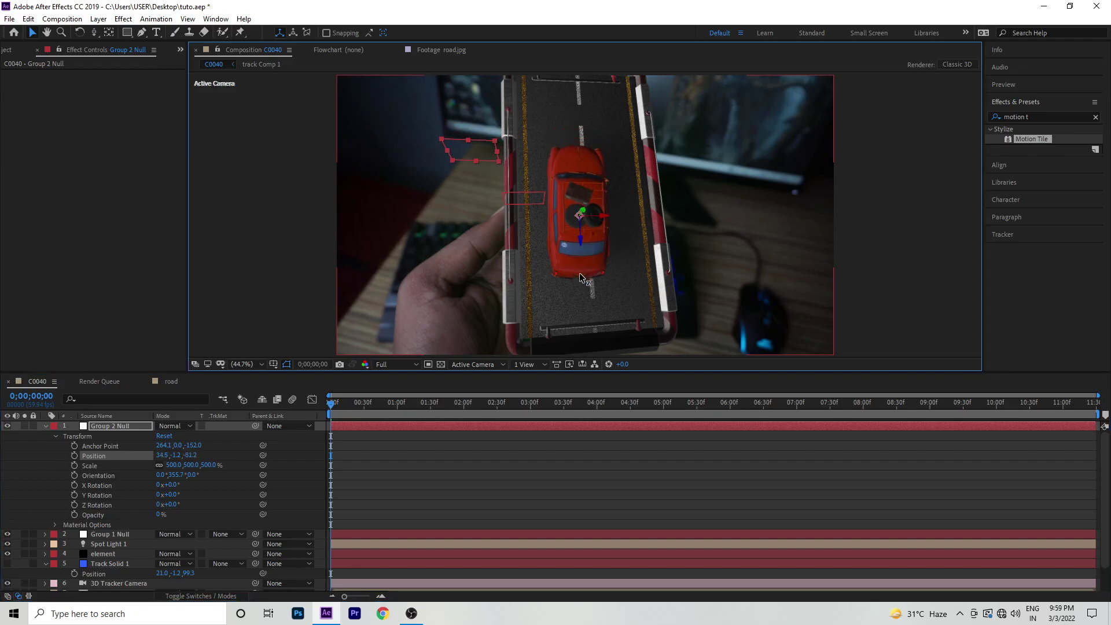
{"action": "left_click_drag", "start_coordinate": [166, 494], "coordinate": [162, 494]}
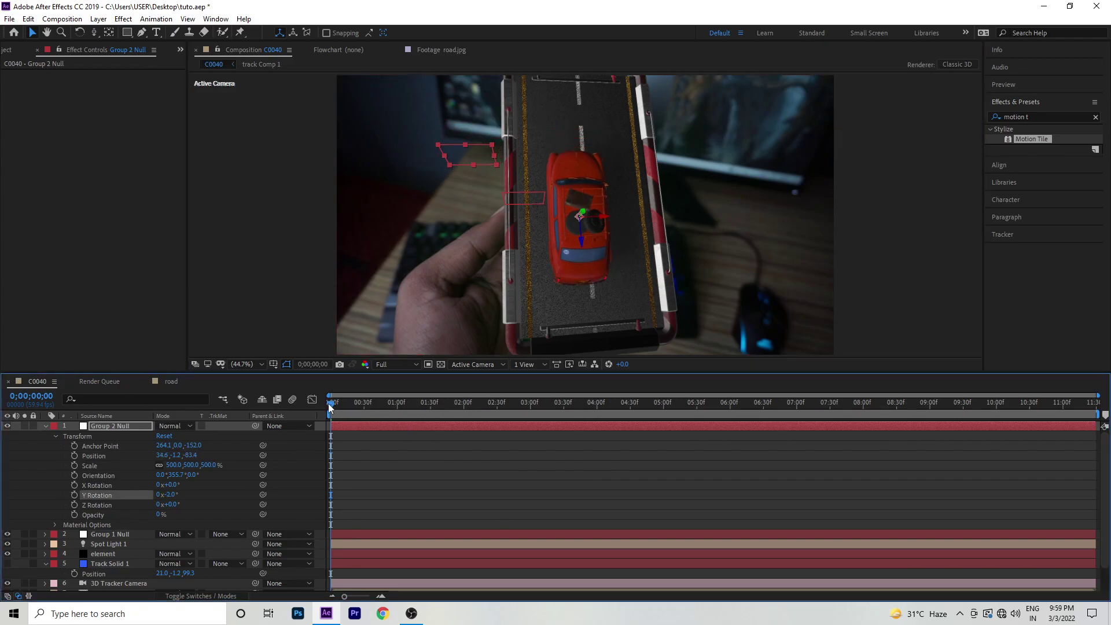
Step: Move the car toward the road's start and keyframe the null's transform at 0;00;01;30
{"action": "left_click_drag", "start_coordinate": [330, 404], "coordinate": [377, 404]}
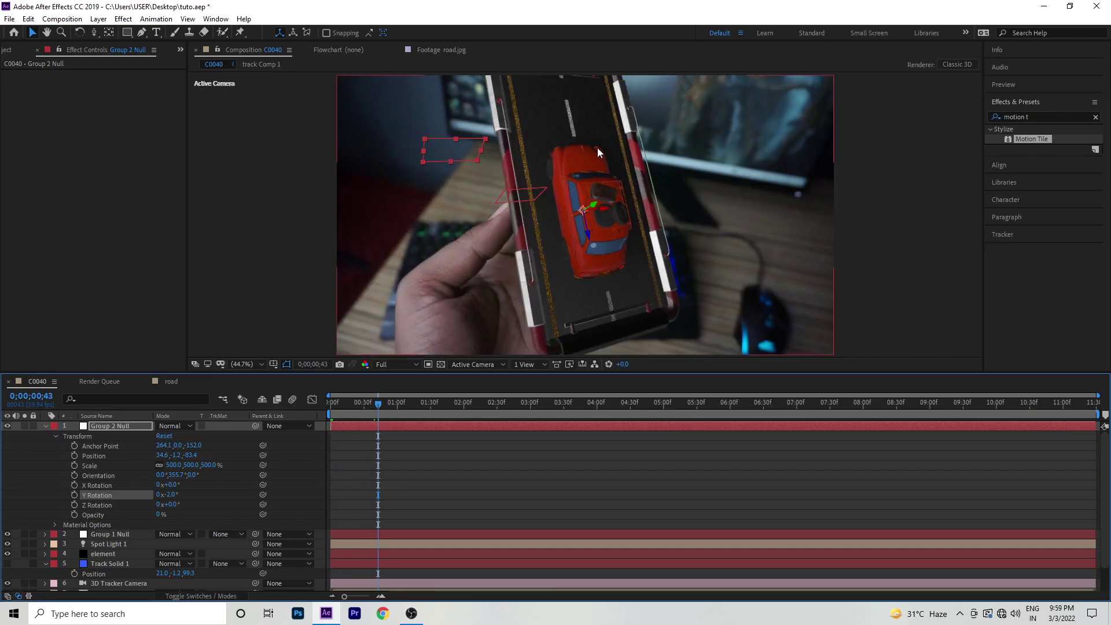
{"action": "mouse_move", "coordinate": [609, 207]}
{"action": "left_mouse_down"}
{"action": "mouse_move", "coordinate": [567, 237]}
{"action": "mouse_move", "coordinate": [589, 314]}
{"action": "left_mouse_up"}
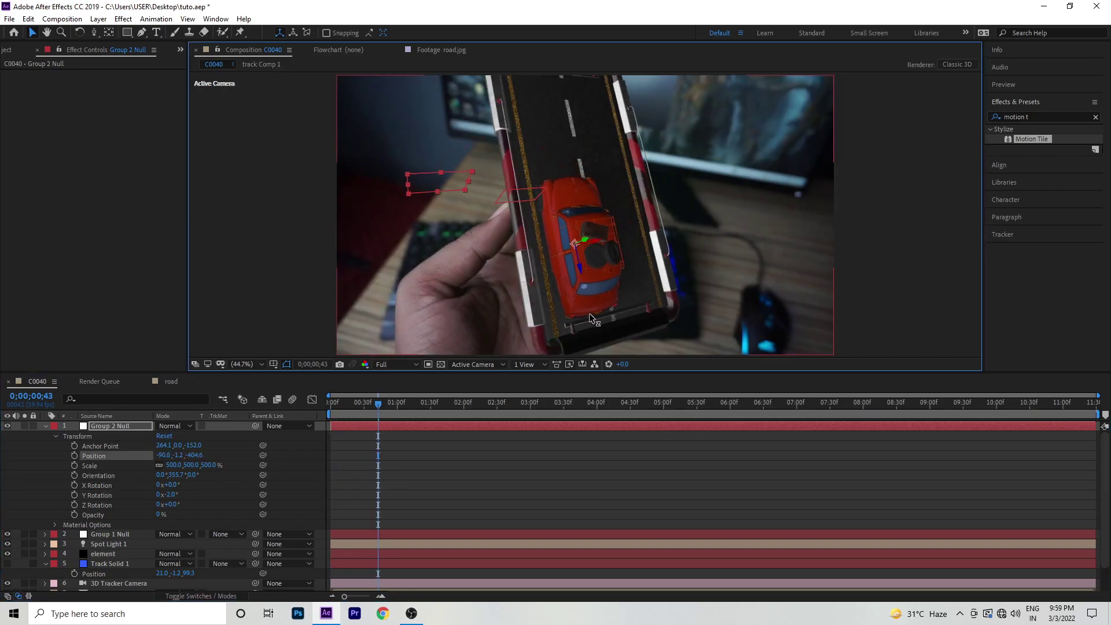
{"action": "left_click_drag", "start_coordinate": [377, 401], "coordinate": [429, 412]}
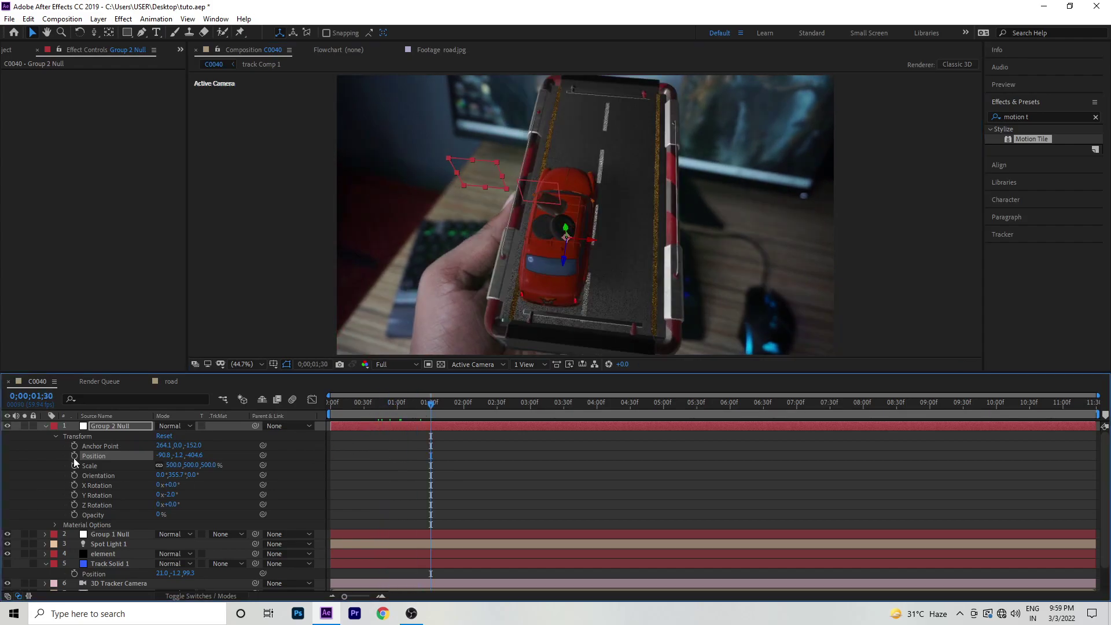
{"action": "left_click_drag", "start_coordinate": [78, 467], "coordinate": [80, 524]}
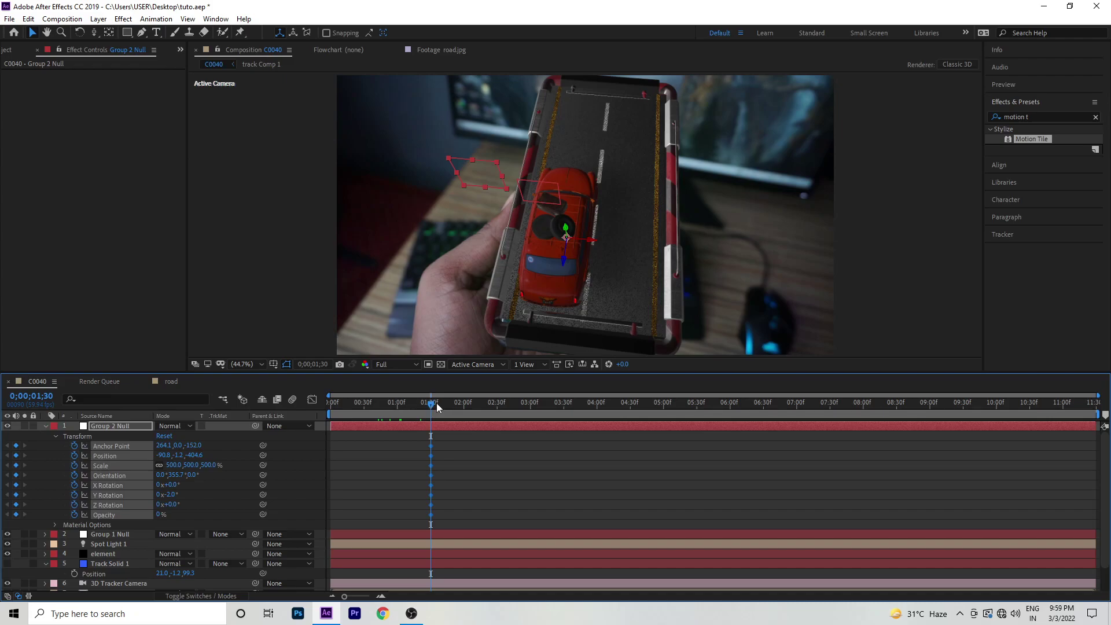
Step: Keyframe the car forward along the road at 0;00;02;59 and Y Rotation 10° at 0;00;01;50
{"action": "left_click_drag", "start_coordinate": [436, 407], "coordinate": [529, 405]}
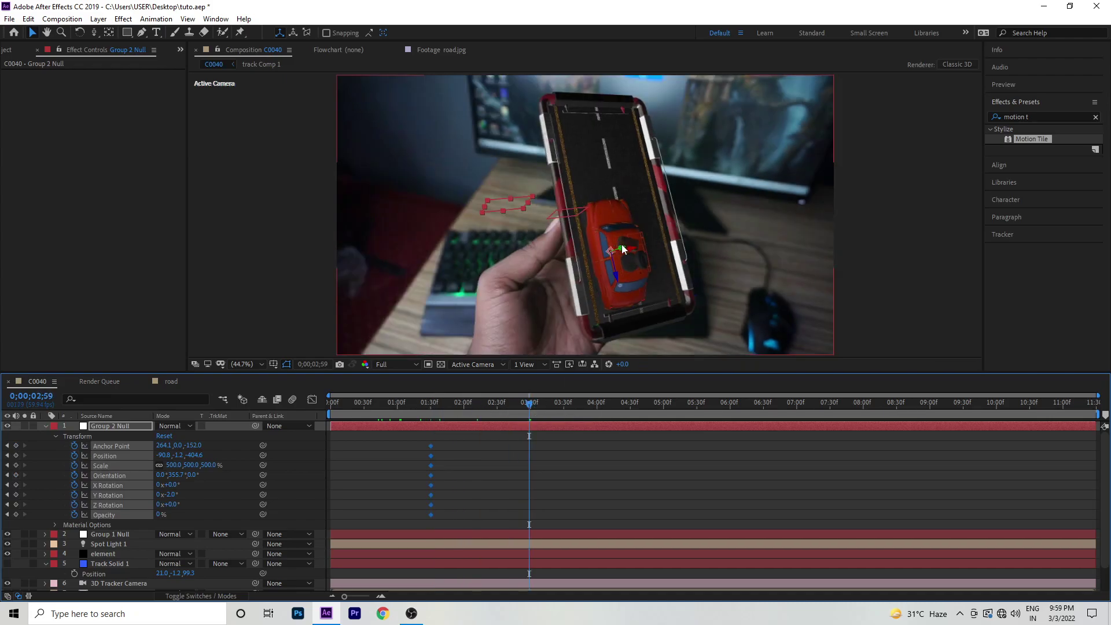
{"action": "mouse_move", "coordinate": [628, 248]}
{"action": "left_mouse_down"}
{"action": "mouse_move", "coordinate": [644, 244]}
{"action": "mouse_move", "coordinate": [686, 276]}
{"action": "mouse_move", "coordinate": [661, 229]}
{"action": "left_mouse_up"}
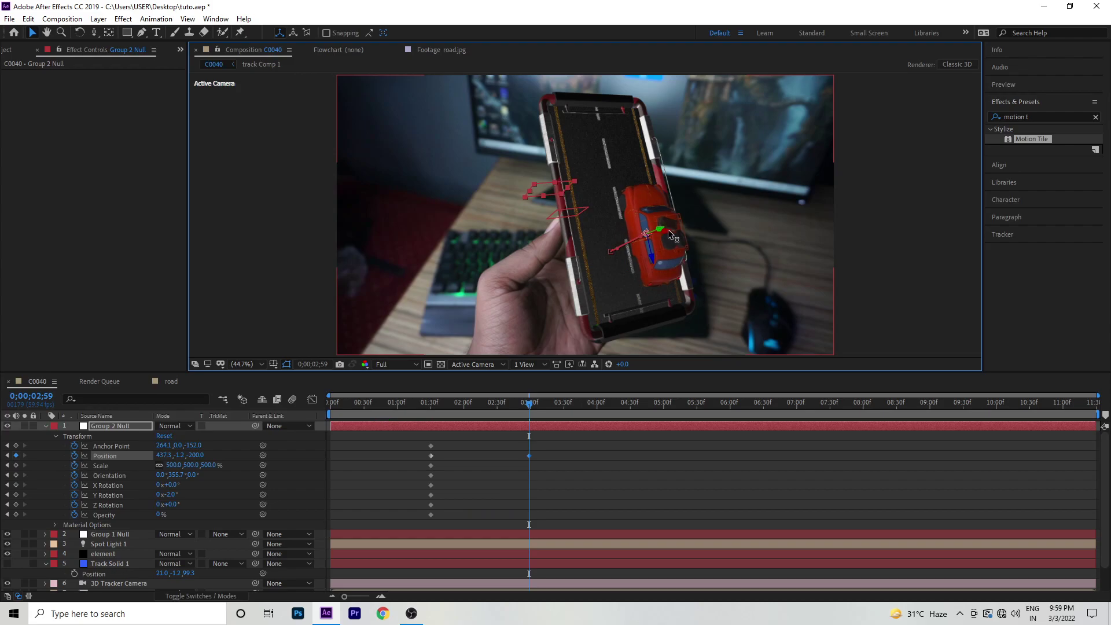
{"action": "left_click", "coordinate": [452, 405]}
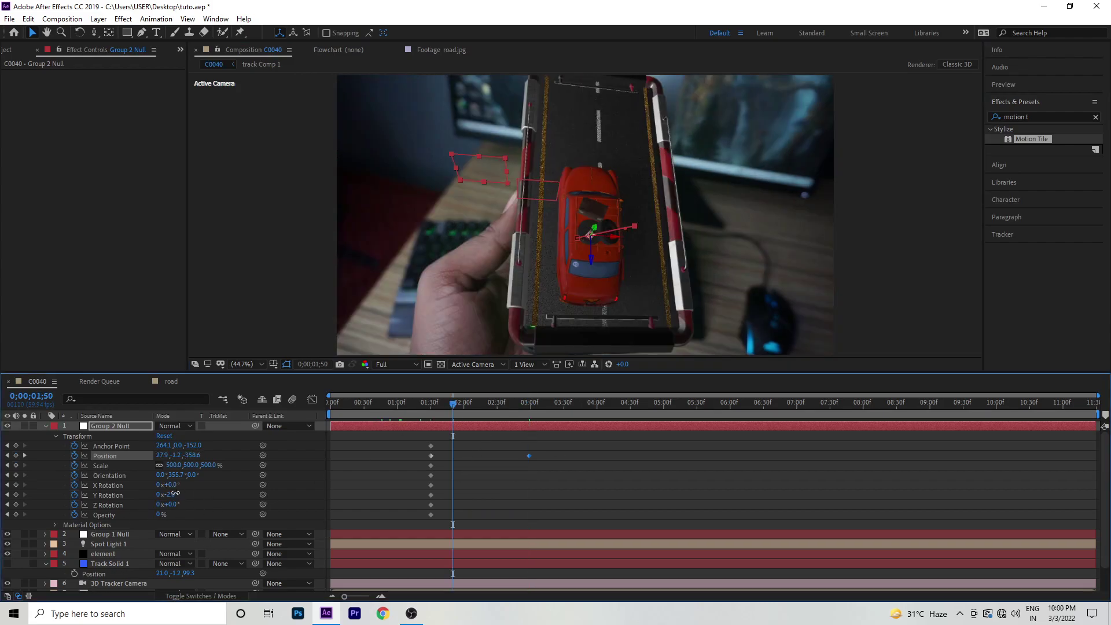
{"action": "left_click_drag", "start_coordinate": [175, 492], "coordinate": [181, 493]}
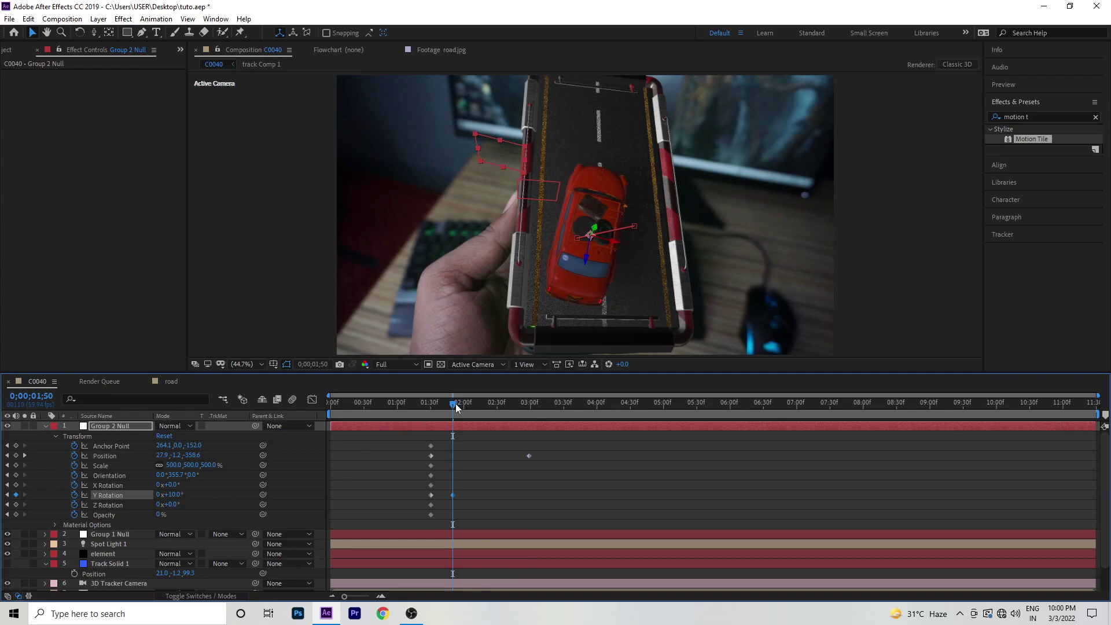
Step: Return Y Rotation to 0° near 0;00;02;50 and preview the drive
{"action": "left_click_drag", "start_coordinate": [456, 403], "coordinate": [518, 408]}
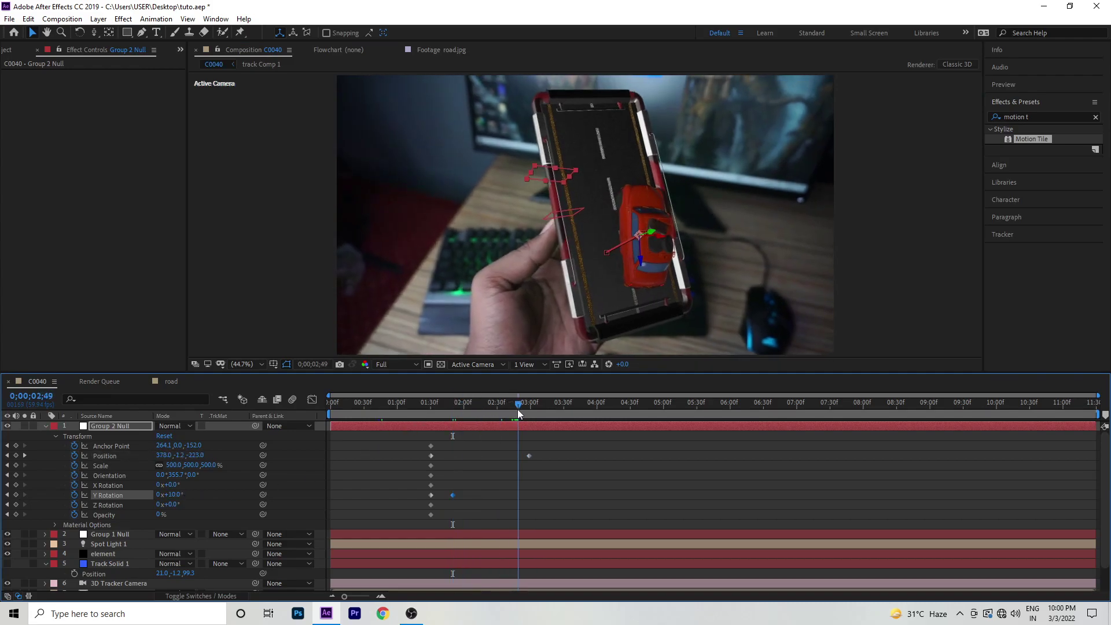
{"action": "left_click", "coordinate": [173, 495]}
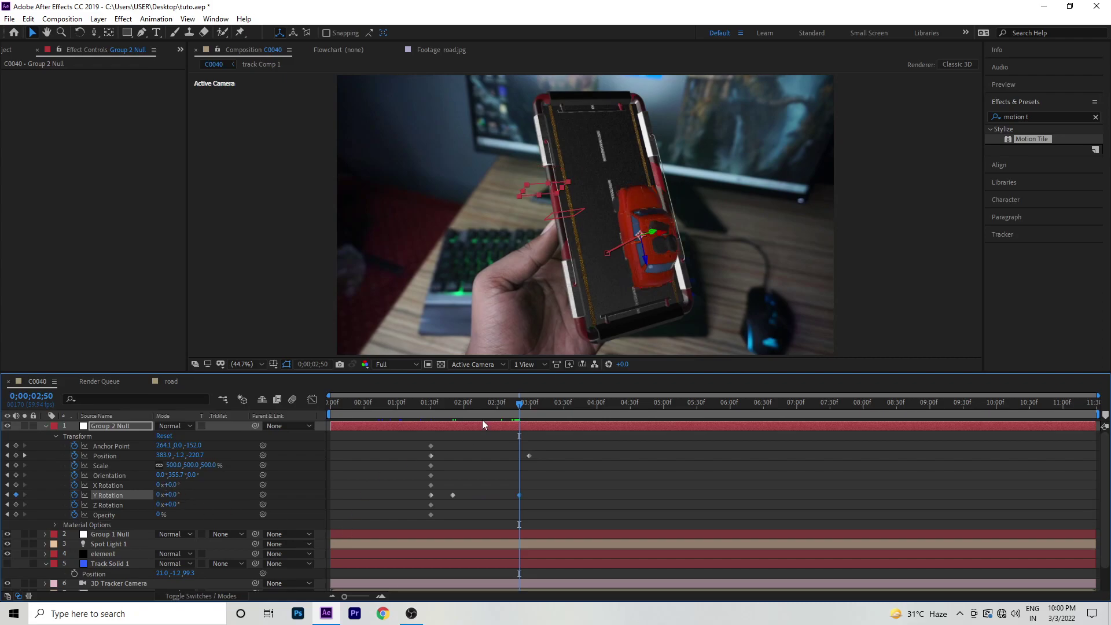
{"action": "left_click_drag", "start_coordinate": [476, 417], "coordinate": [418, 418]}
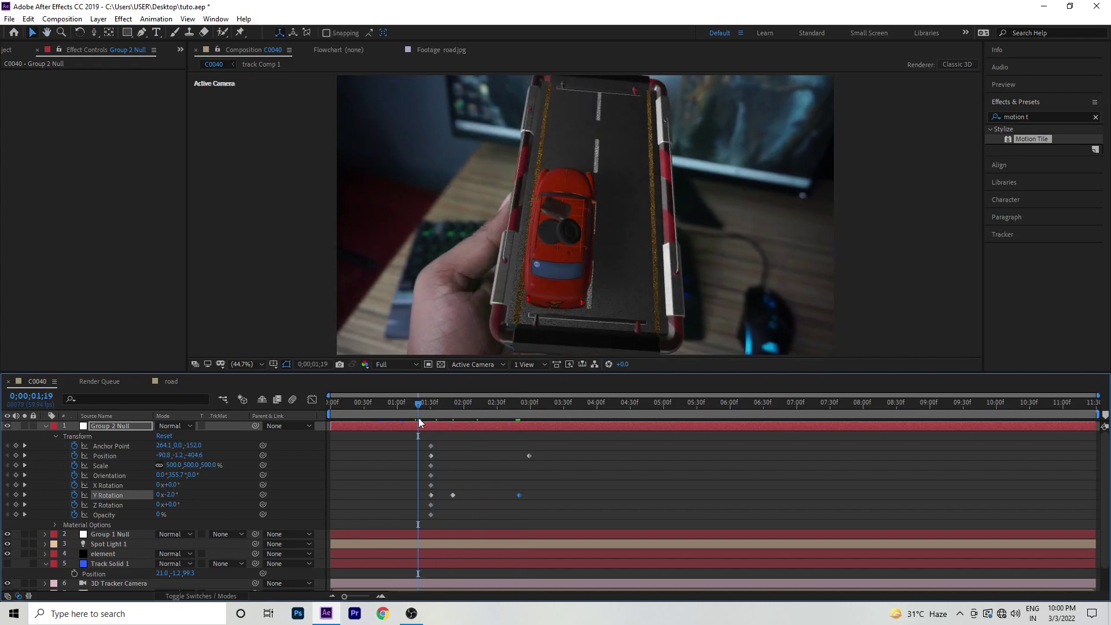
{"action": "key", "text": "space"}
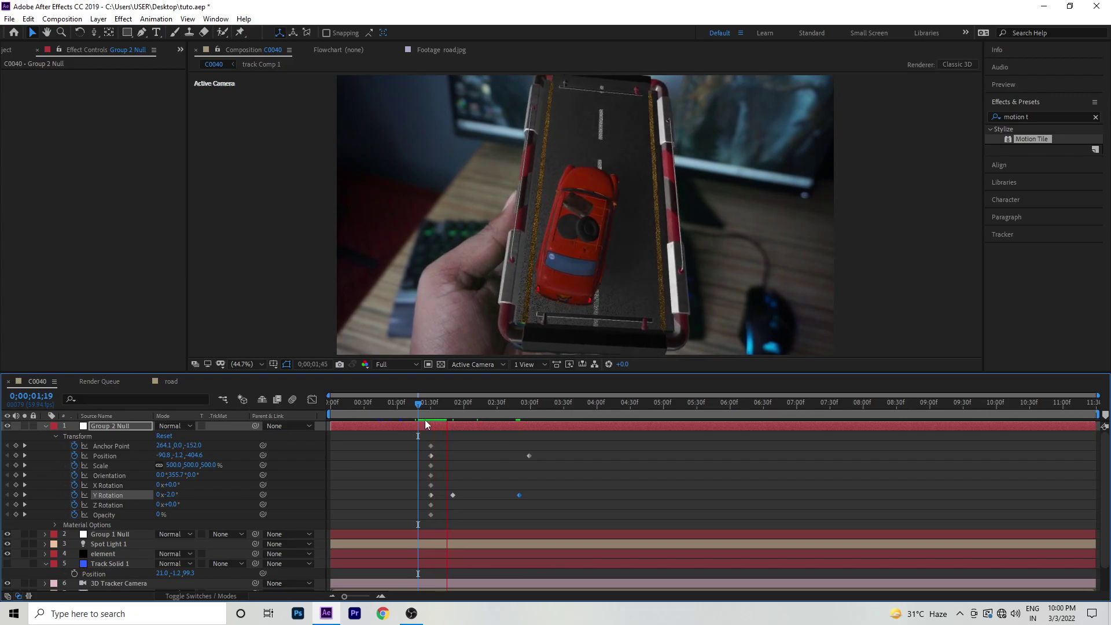
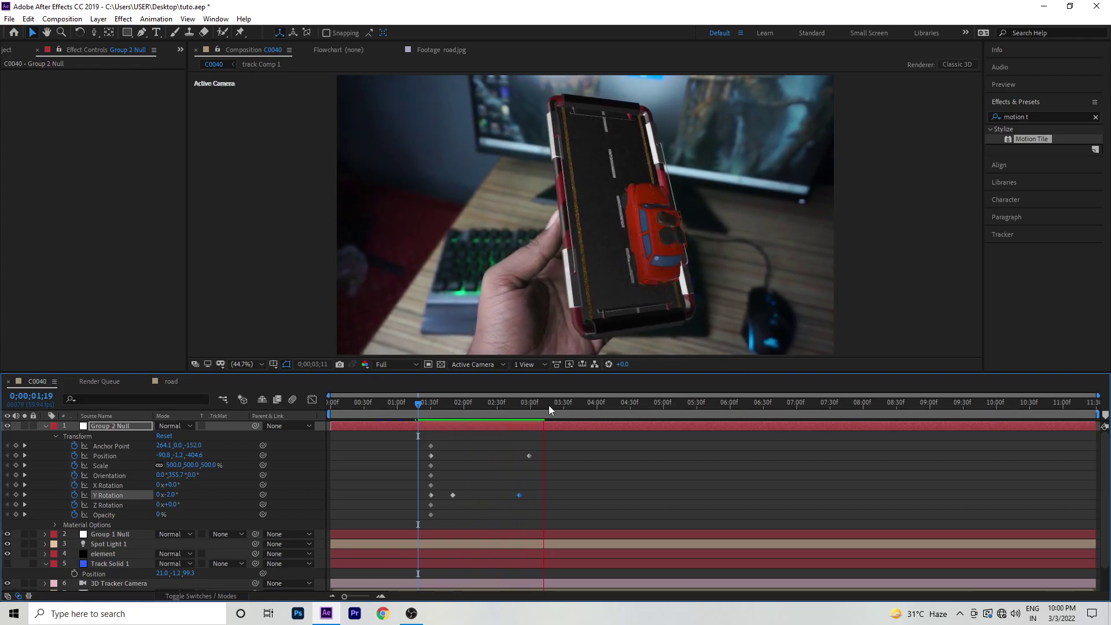
Step: Keyframe the Group 2 Null slightly left at 04;16 and onto the road at 05;29
{"action": "left_click_drag", "start_coordinate": [414, 411], "coordinate": [615, 418]}
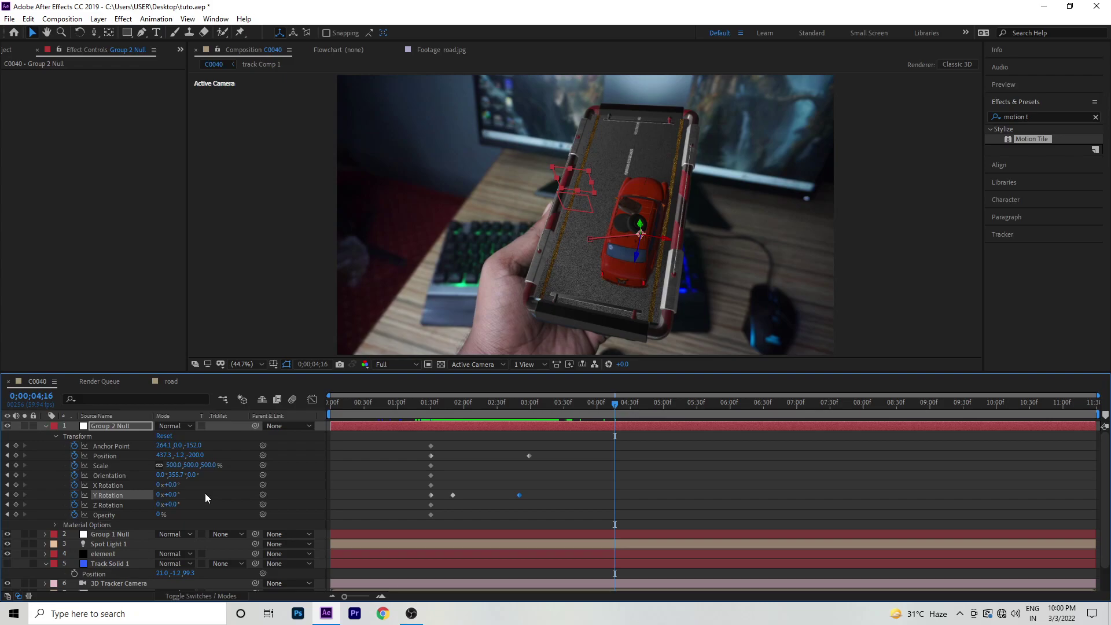
{"action": "left_click_drag", "start_coordinate": [672, 241], "coordinate": [664, 243]}
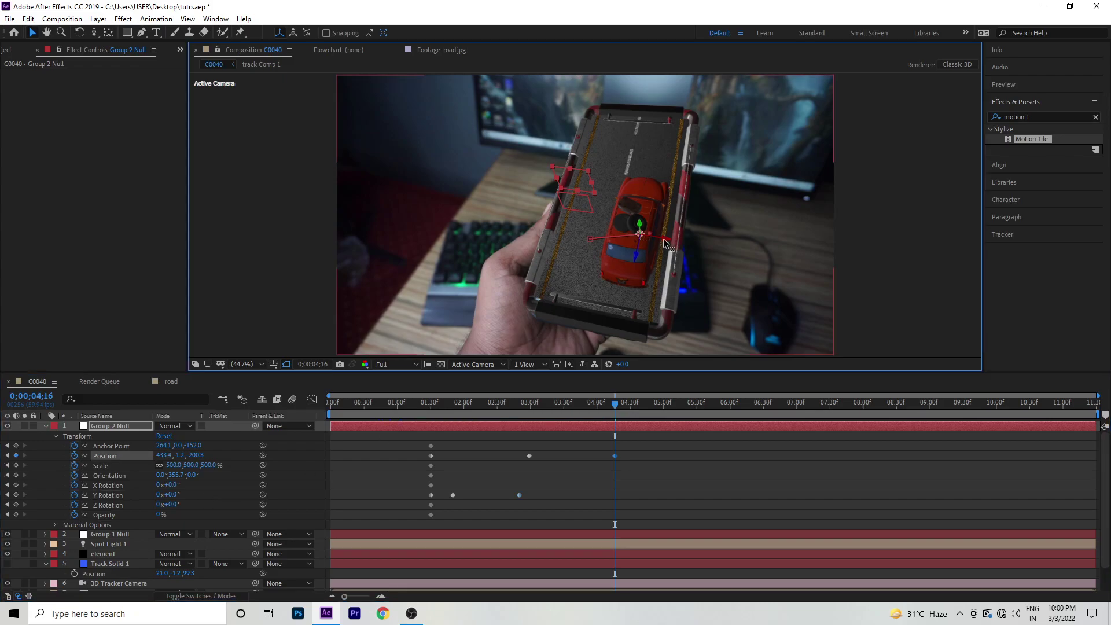
{"action": "mouse_move", "coordinate": [615, 403]}
{"action": "left_mouse_down"}
{"action": "mouse_move", "coordinate": [640, 404]}
{"action": "mouse_move", "coordinate": [629, 406]}
{"action": "left_mouse_up"}
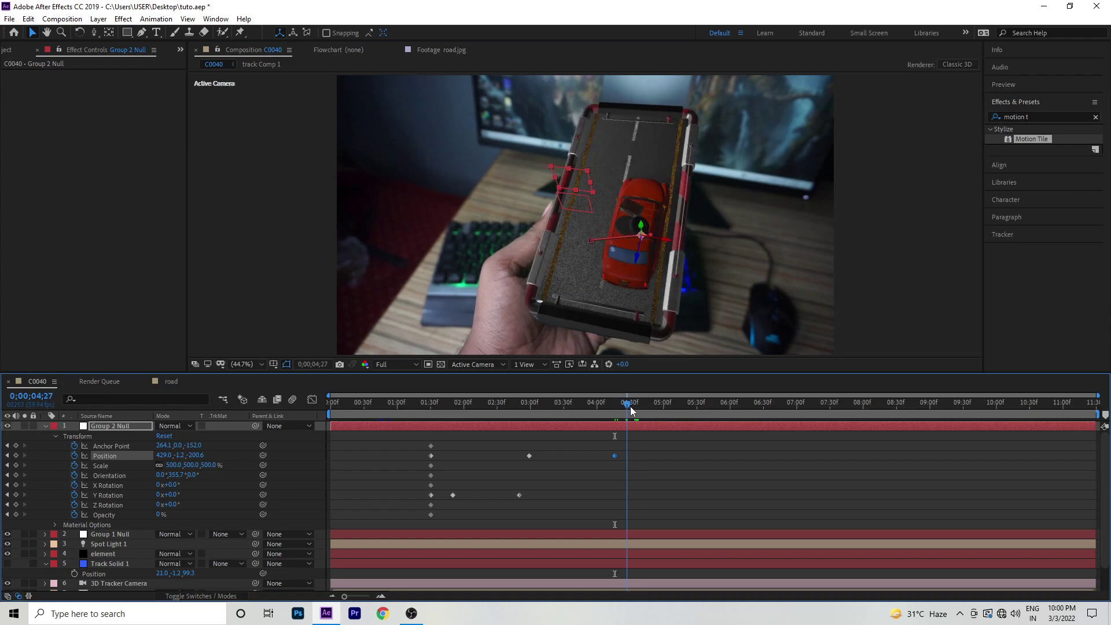
{"action": "left_click_drag", "start_coordinate": [626, 407], "coordinate": [623, 407]}
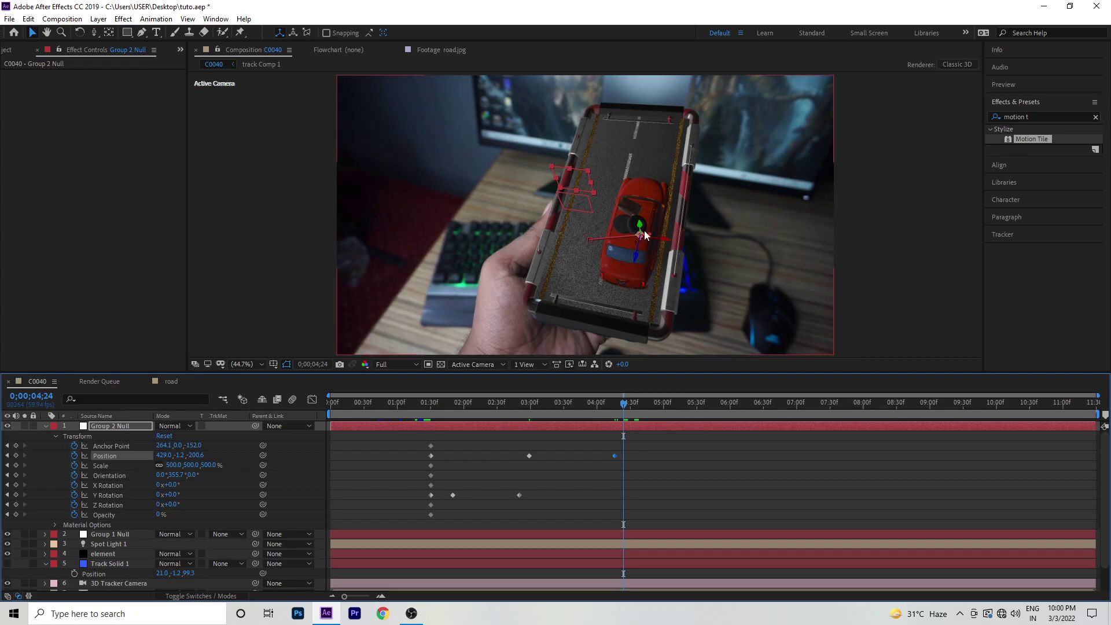
{"action": "left_click_drag", "start_coordinate": [623, 404], "coordinate": [695, 403]}
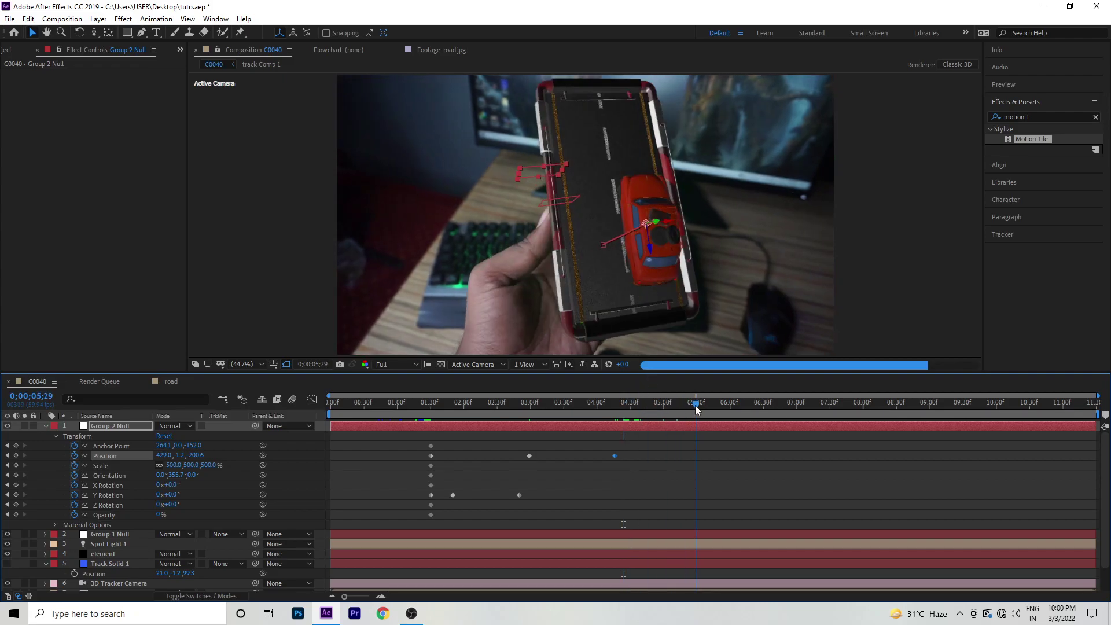
{"action": "mouse_move", "coordinate": [672, 224]}
{"action": "left_mouse_down"}
{"action": "mouse_move", "coordinate": [613, 251]}
{"action": "mouse_move", "coordinate": [603, 175]}
{"action": "mouse_move", "coordinate": [604, 203]}
{"action": "left_mouse_up"}
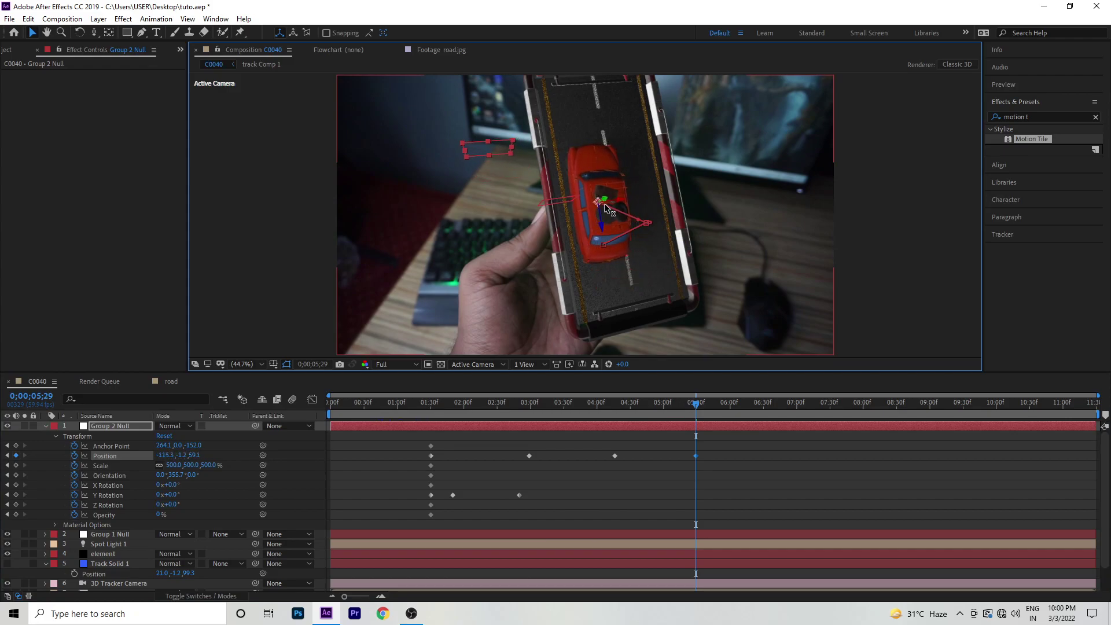
{"action": "left_click_drag", "start_coordinate": [649, 405], "coordinate": [597, 403]}
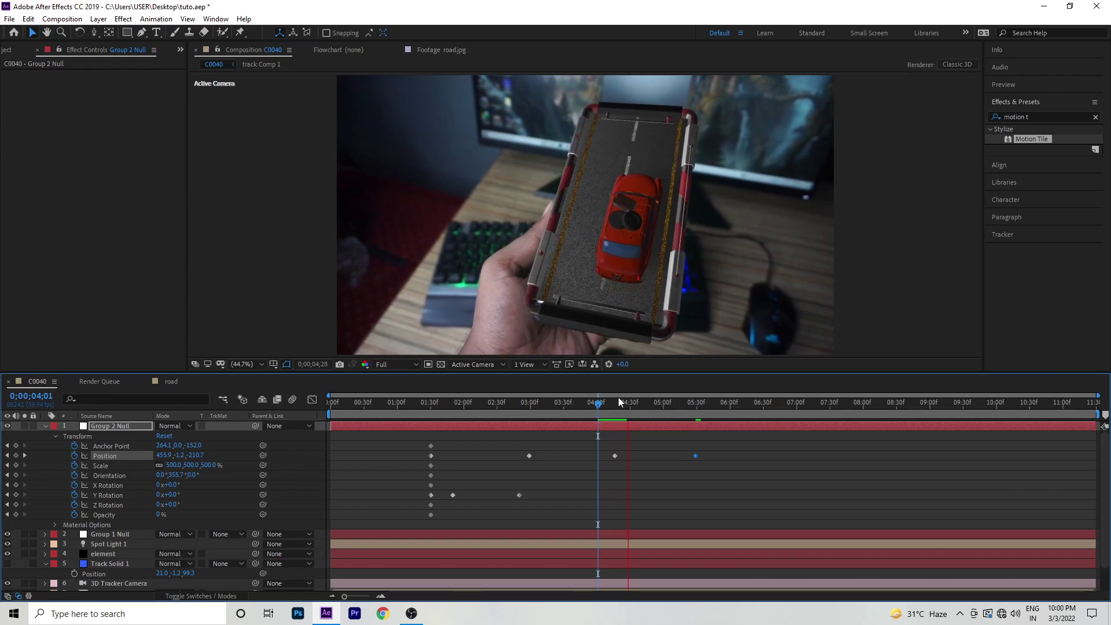
{"action": "mouse_move", "coordinate": [617, 400]}
{"action": "left_mouse_down"}
{"action": "mouse_move", "coordinate": [632, 405]}
{"action": "mouse_move", "coordinate": [623, 409]}
{"action": "left_mouse_up"}
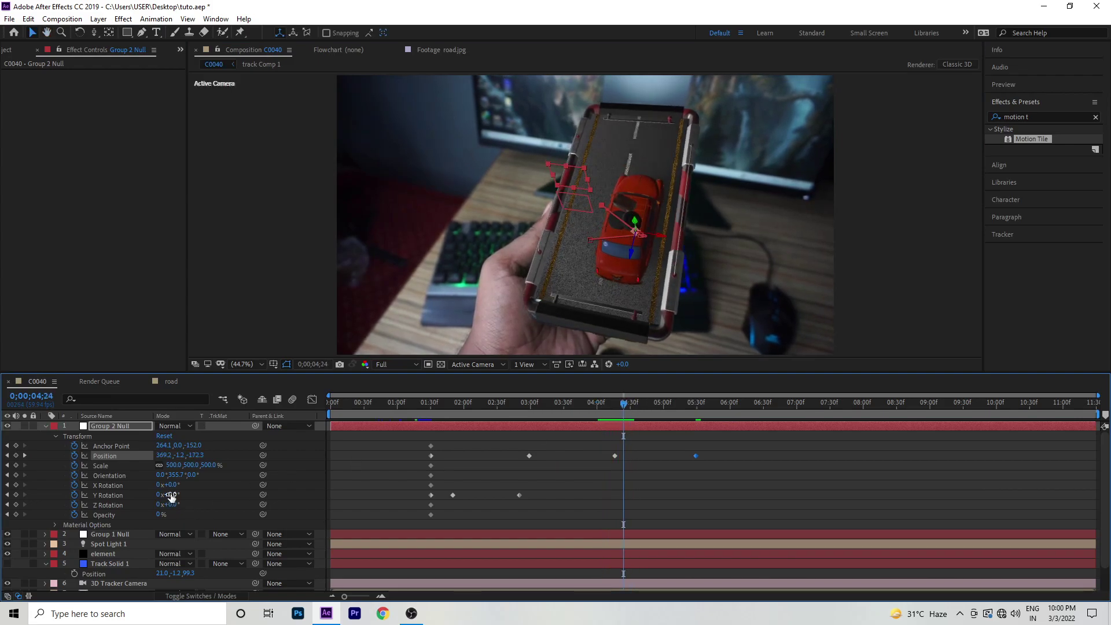
Step: Keyframe the car group's Y Rotation at -11° on 04;24 and -1° on 05;23
{"action": "left_click_drag", "start_coordinate": [172, 493], "coordinate": [212, 506]}
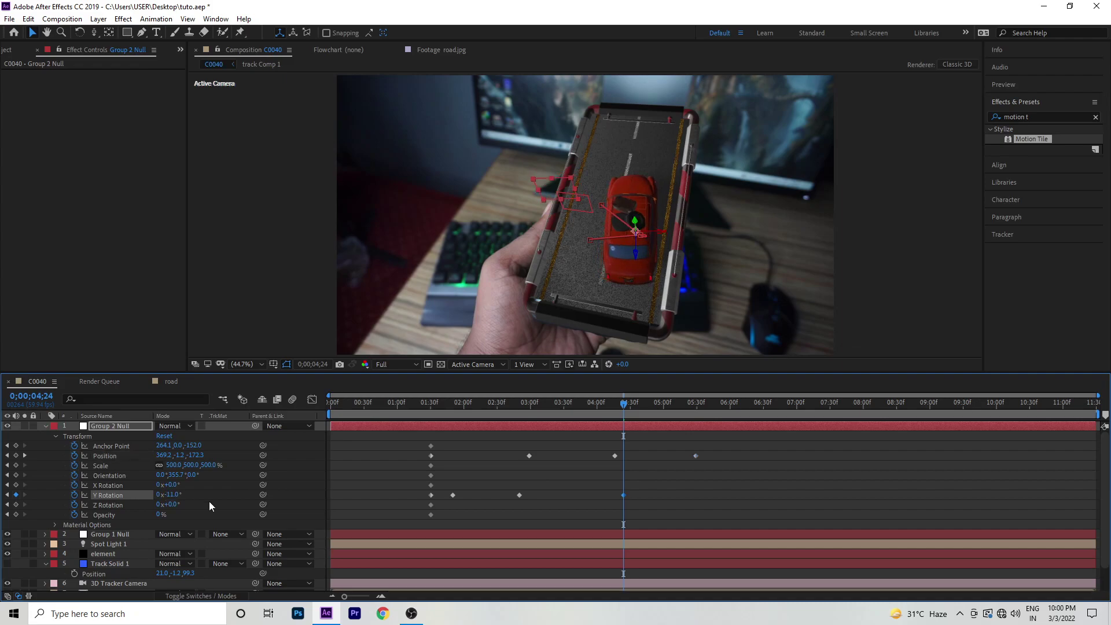
{"action": "left_click_drag", "start_coordinate": [626, 405], "coordinate": [689, 405]}
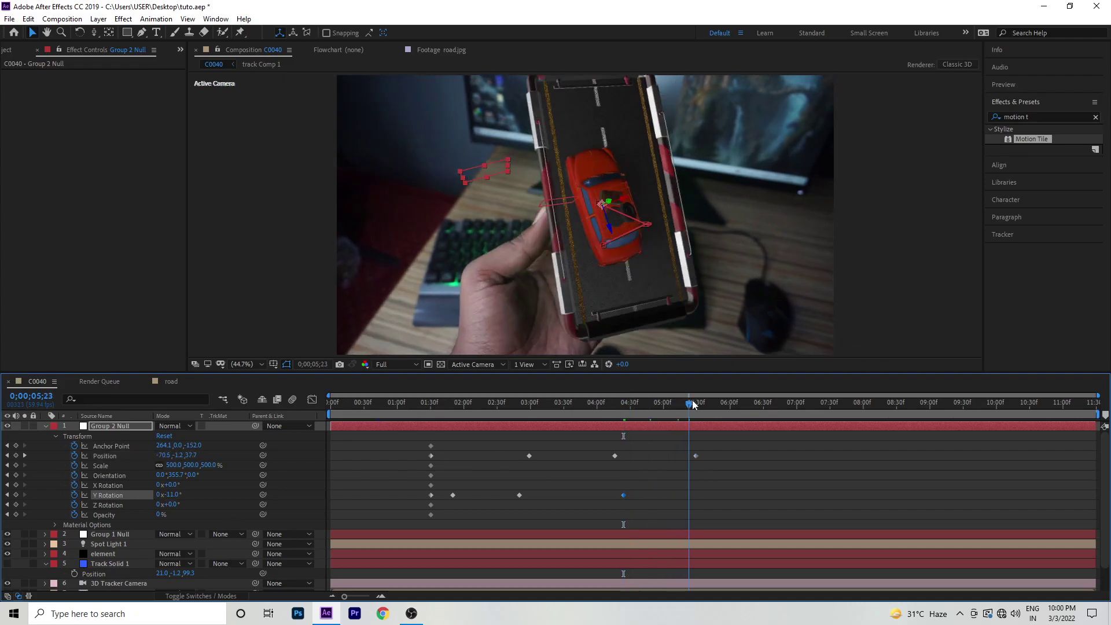
{"action": "left_click_drag", "start_coordinate": [177, 496], "coordinate": [183, 498]}
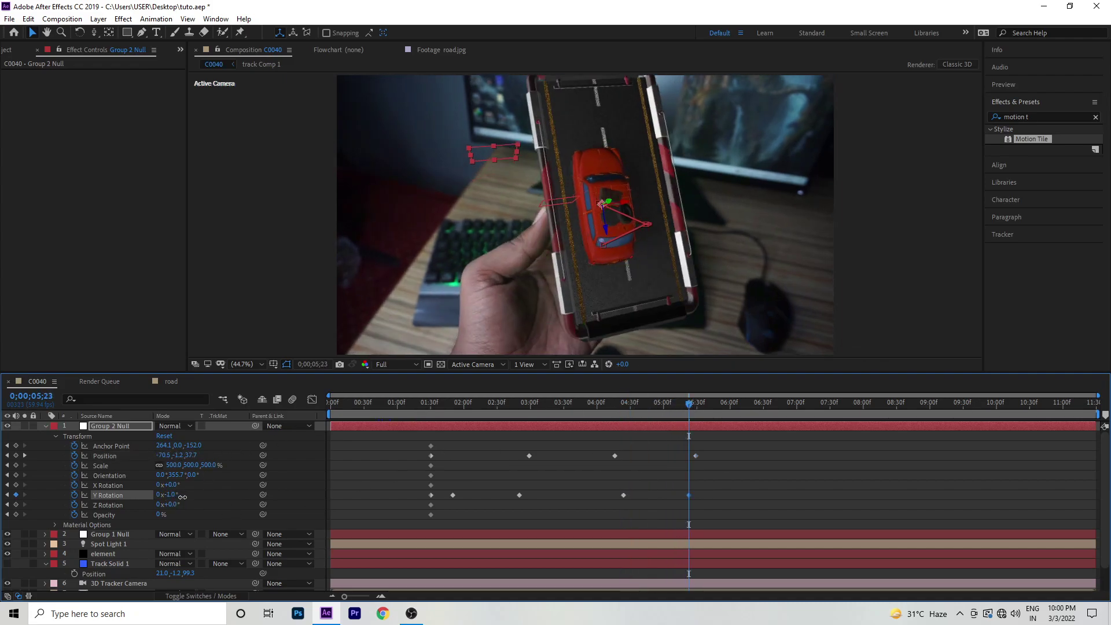
Step: Preview the car's motion, then return to the first frame
{"action": "left_click", "coordinate": [635, 404]}
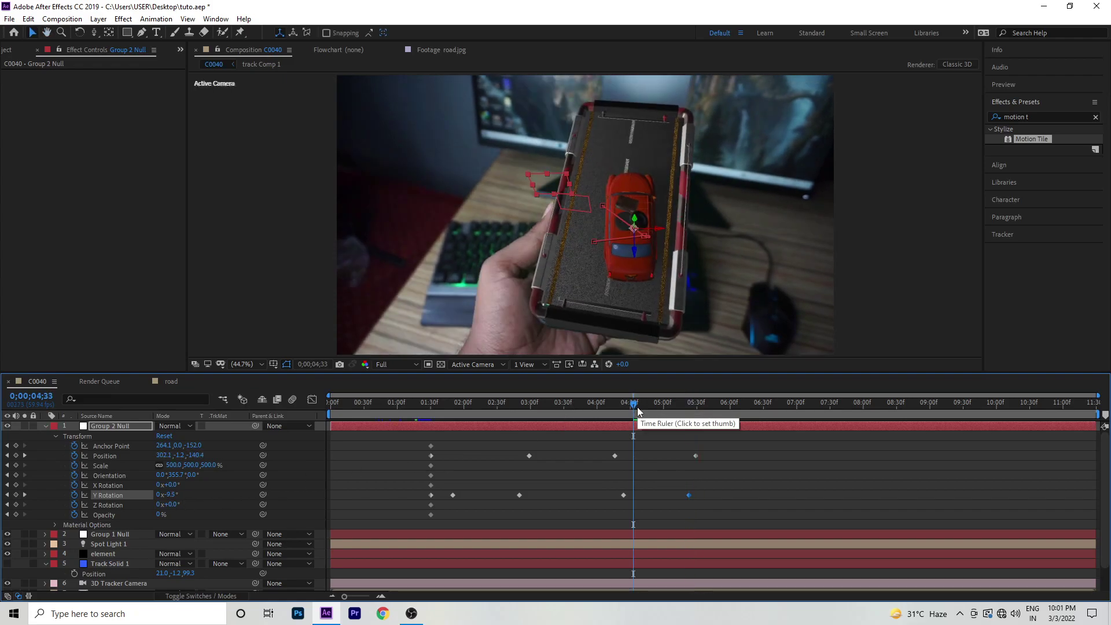
{"action": "key", "text": "space"}
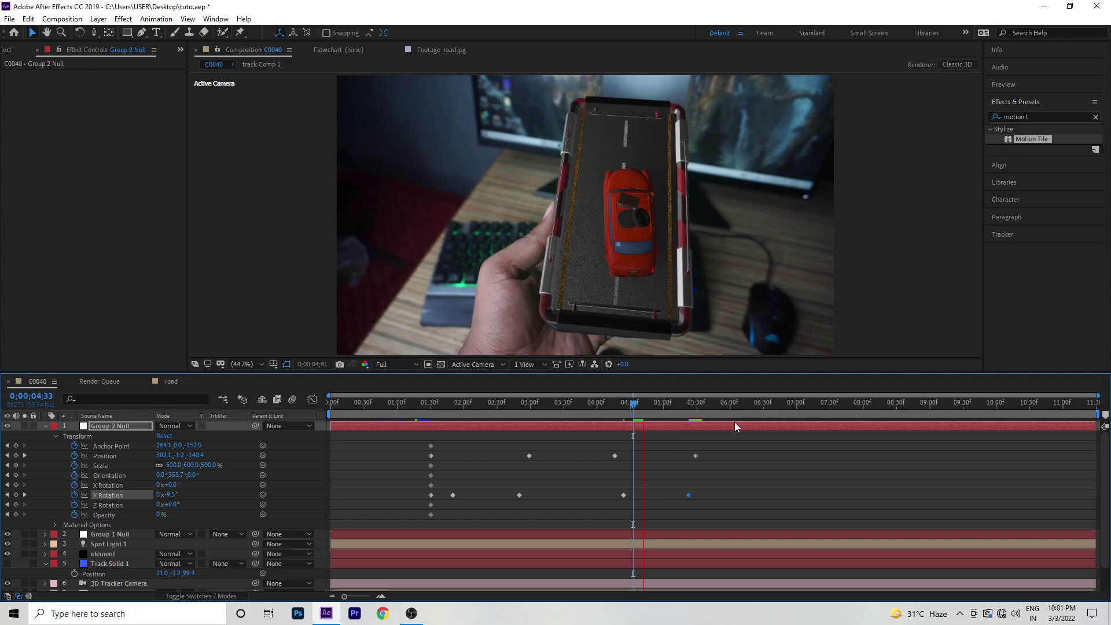
{"action": "left_click", "coordinate": [667, 408]}
{"action": "left_click_drag", "start_coordinate": [650, 407], "coordinate": [286, 411]}
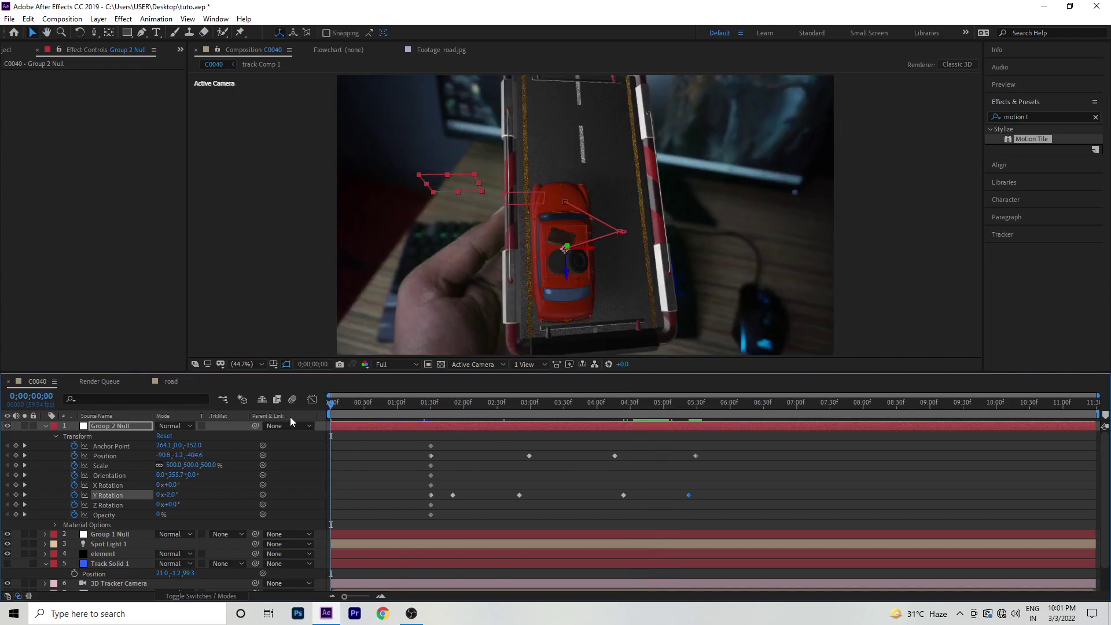
Step: Collapse Group 2 Null, select the element layer and expand Element's Render Settings
{"action": "left_click", "coordinate": [44, 426]}
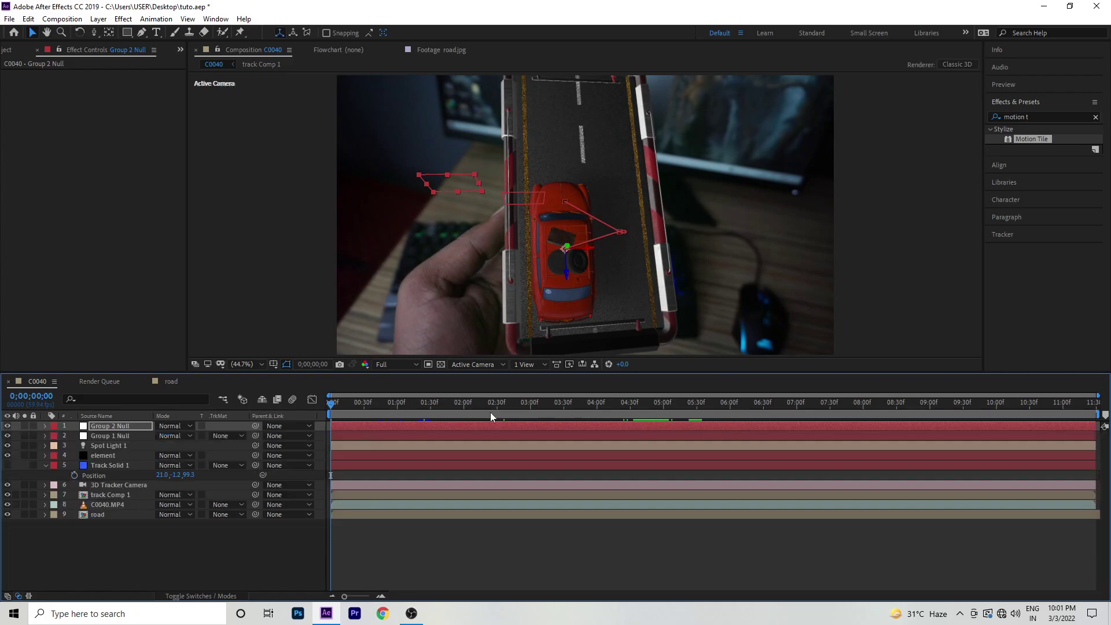
{"action": "left_click", "coordinate": [46, 465]}
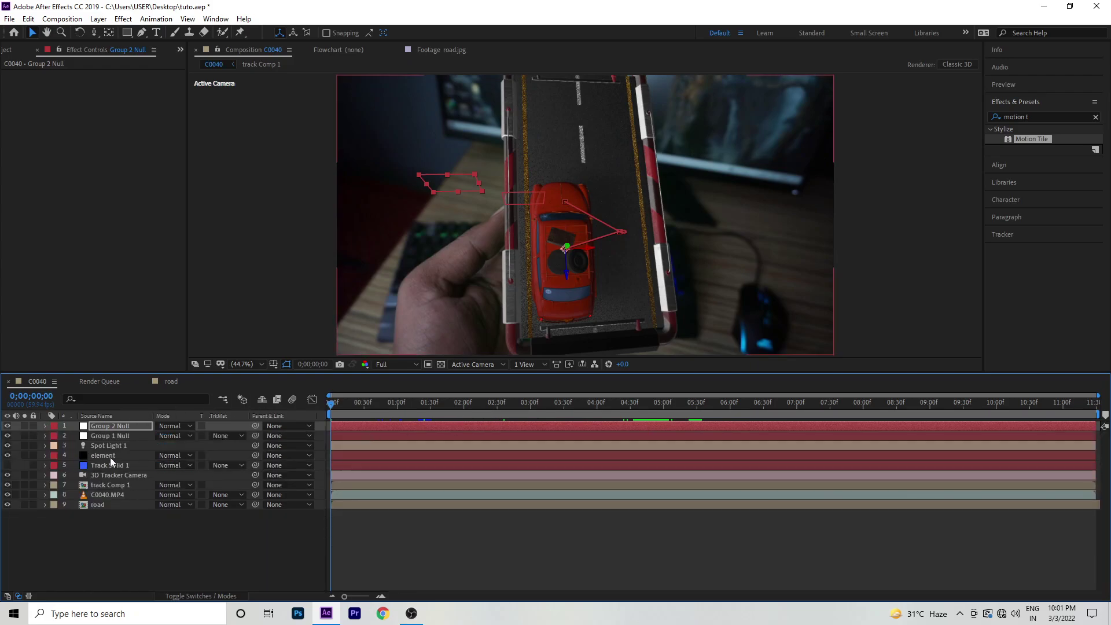
{"action": "left_click", "coordinate": [110, 456]}
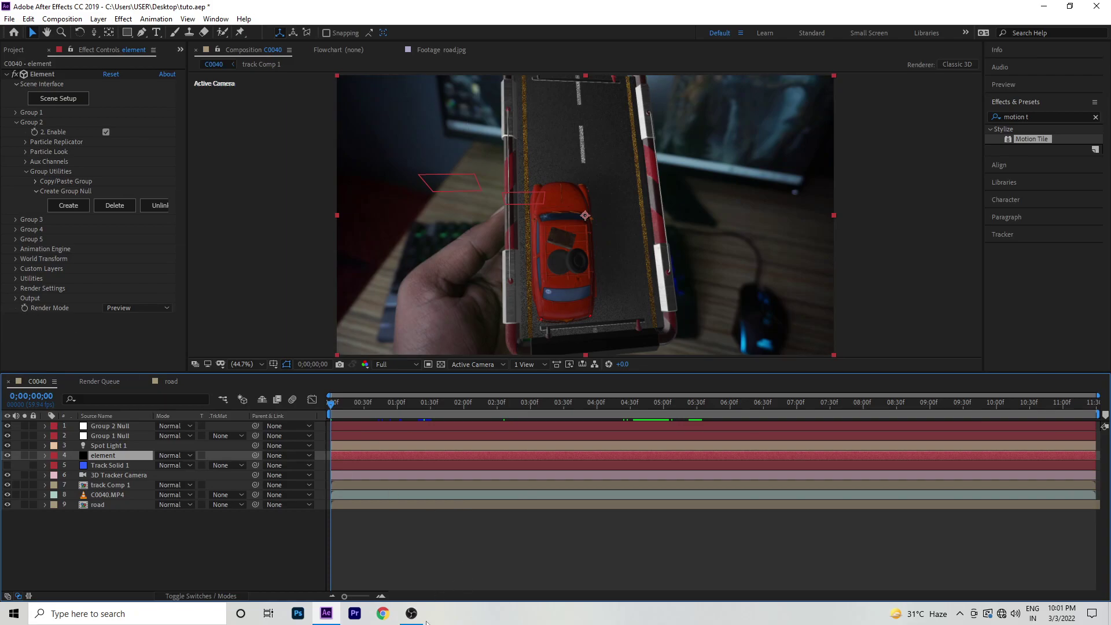
{"action": "left_click", "coordinate": [16, 288]}
{"action": "scroll", "coordinate": [24, 282], "scroll_direction": "down", "scroll_amount": 2}
Step: Enable shadows with Ray-Traced shadow mode and a ray-traced value of 8
{"action": "left_click", "coordinate": [25, 257]}
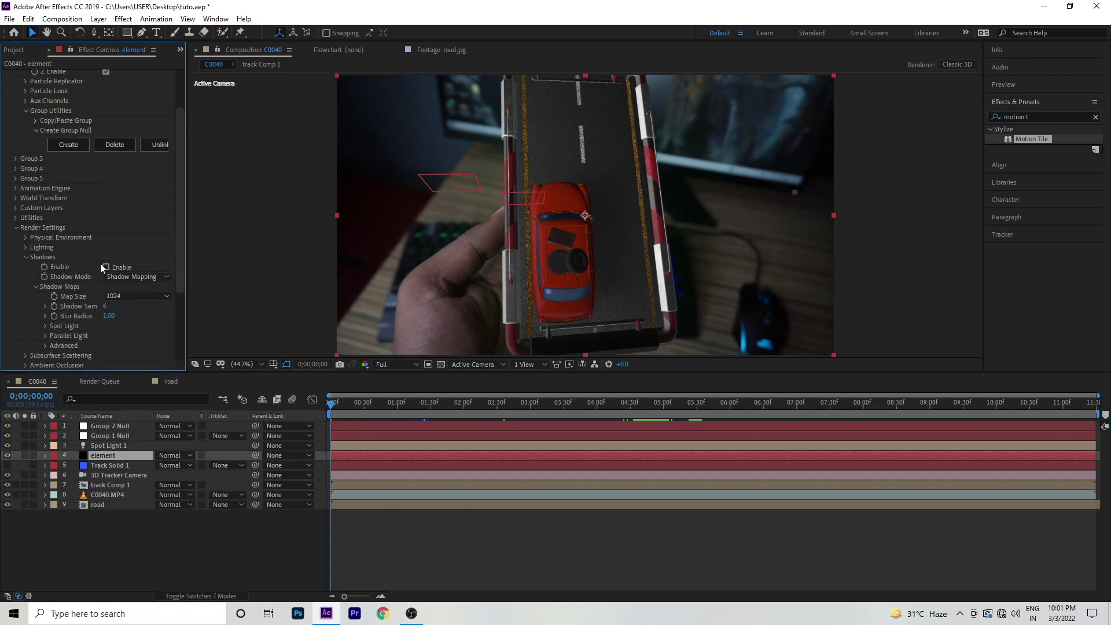
{"action": "left_click", "coordinate": [106, 267]}
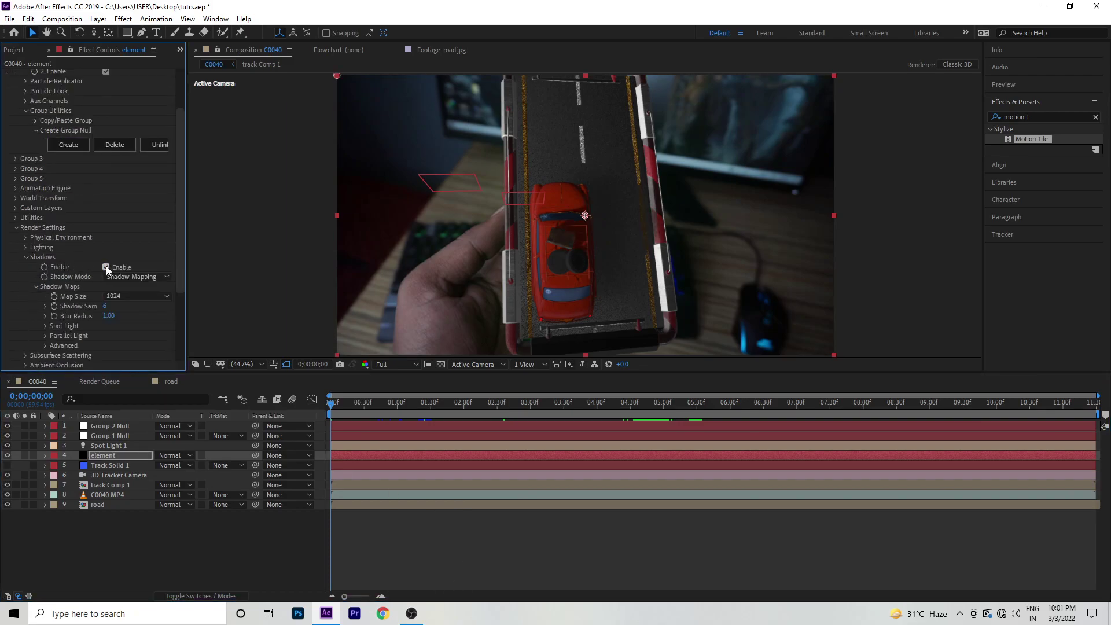
{"action": "left_click", "coordinate": [120, 295]}
{"action": "left_click", "coordinate": [135, 265]}
{"action": "left_click", "coordinate": [126, 276]}
{"action": "left_click", "coordinate": [129, 302]}
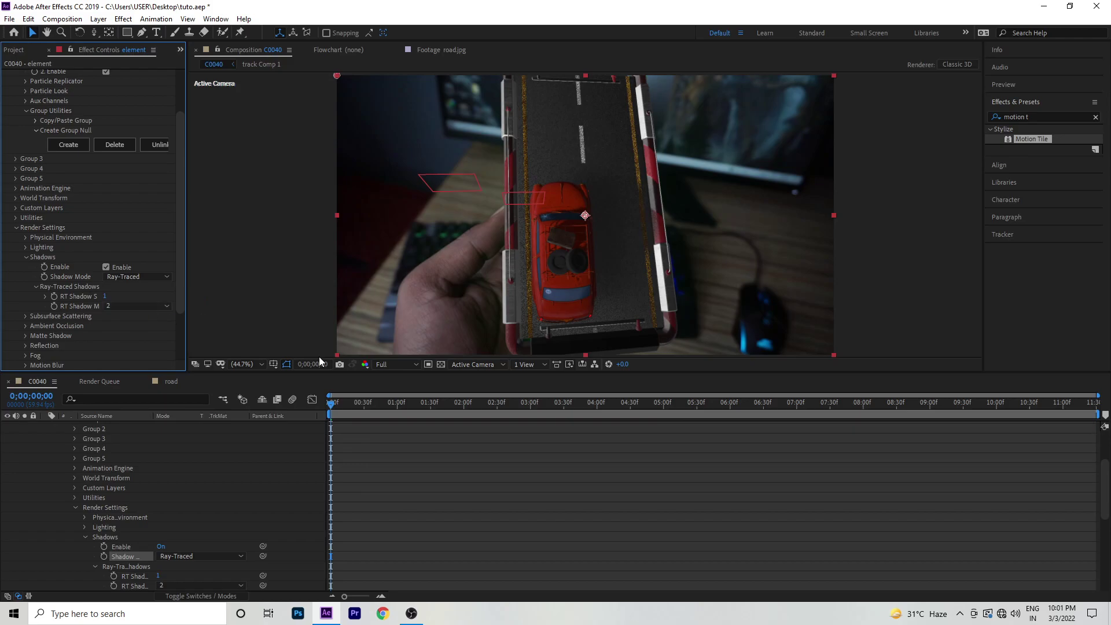
{"action": "left_click", "coordinate": [166, 305]}
{"action": "left_click", "coordinate": [128, 362]}
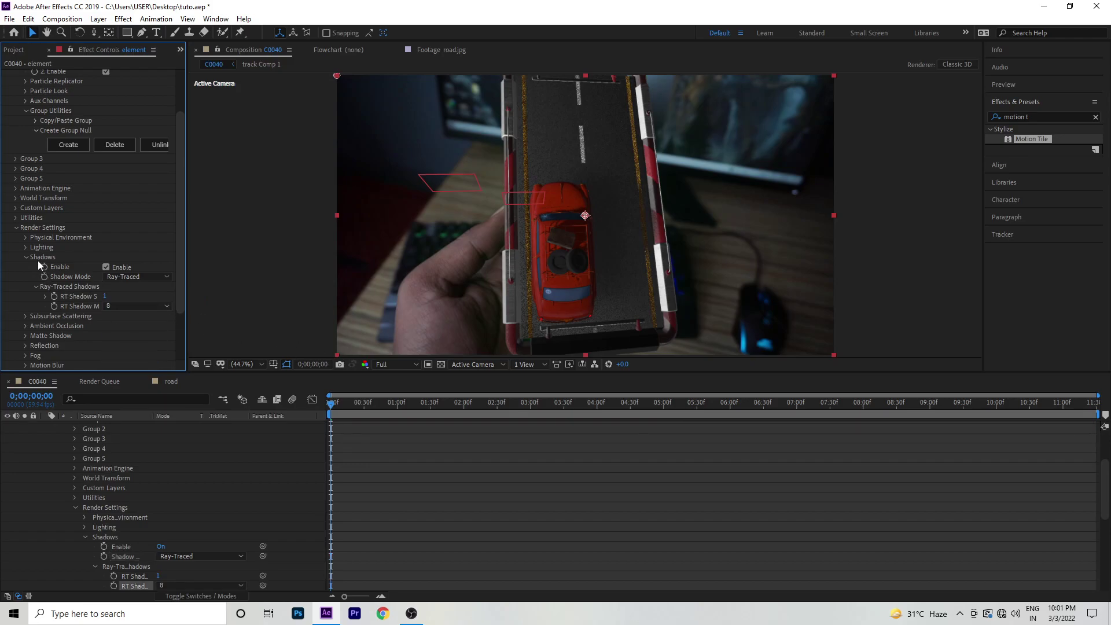
{"action": "left_click", "coordinate": [26, 258]}
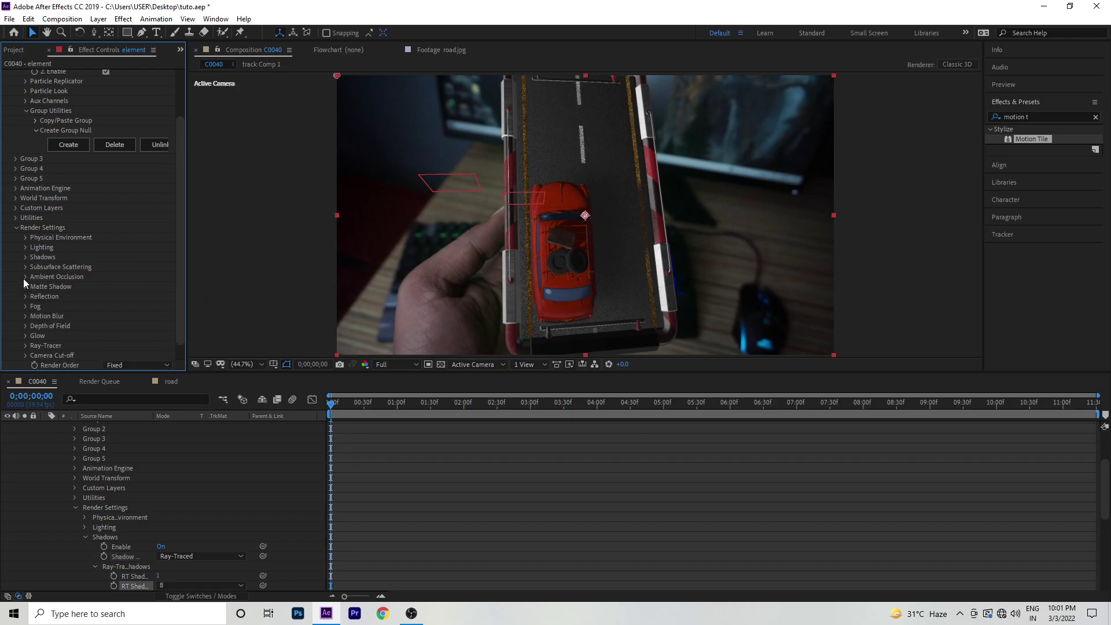
Step: Enable ambient occlusion and set its mode to Ray-Traced
{"action": "left_click", "coordinate": [24, 277]}
{"action": "scroll", "coordinate": [90, 279], "scroll_direction": "down", "scroll_amount": 3}
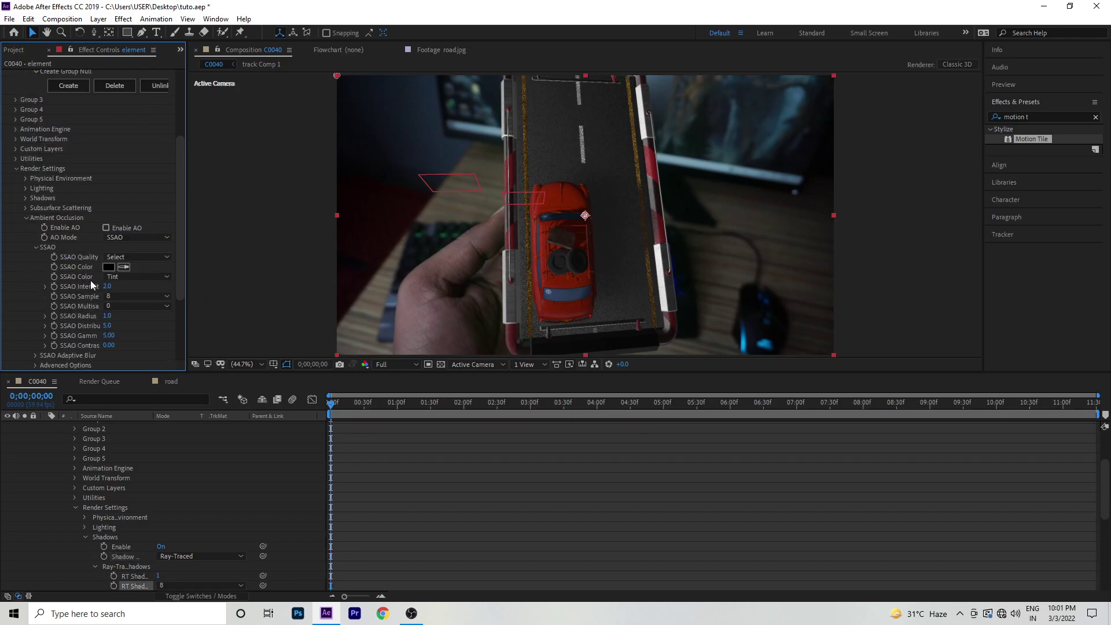
{"action": "left_click", "coordinate": [106, 228]}
{"action": "left_click", "coordinate": [109, 236]}
{"action": "left_click", "coordinate": [128, 263]}
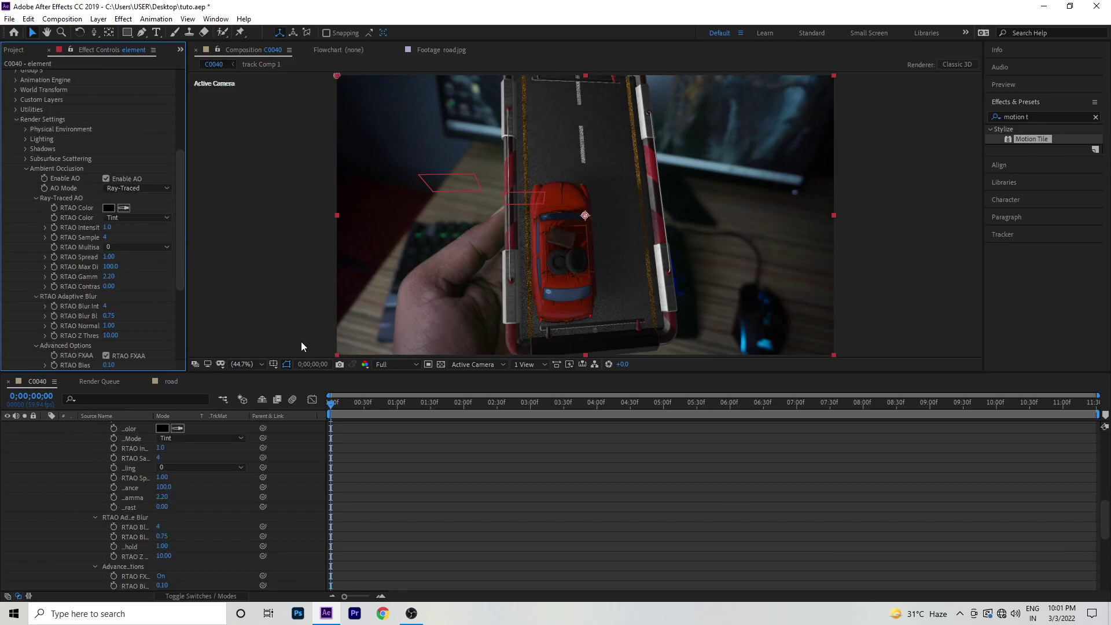
{"action": "scroll", "coordinate": [191, 463], "scroll_direction": "up", "scroll_amount": 10}
{"action": "scroll", "coordinate": [180, 459], "scroll_direction": "up", "scroll_amount": 5}
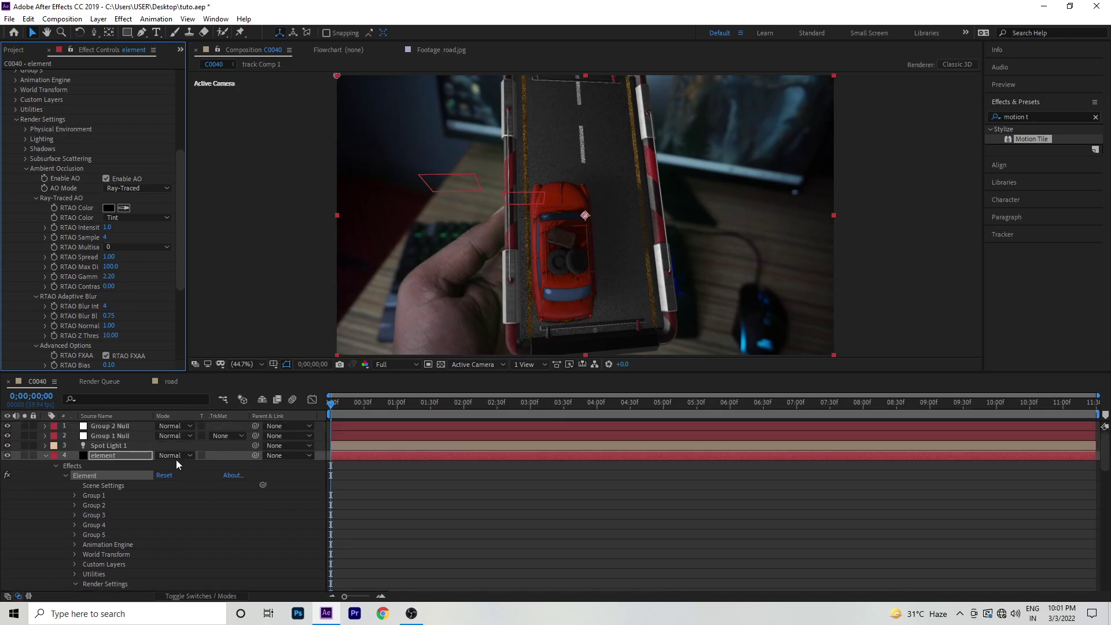
Step: Move Spot Light 1 to -4916.9, -5474.1, -3920.8 and preview the lit scene
{"action": "left_click", "coordinate": [103, 444]}
{"action": "key", "text": "p"}
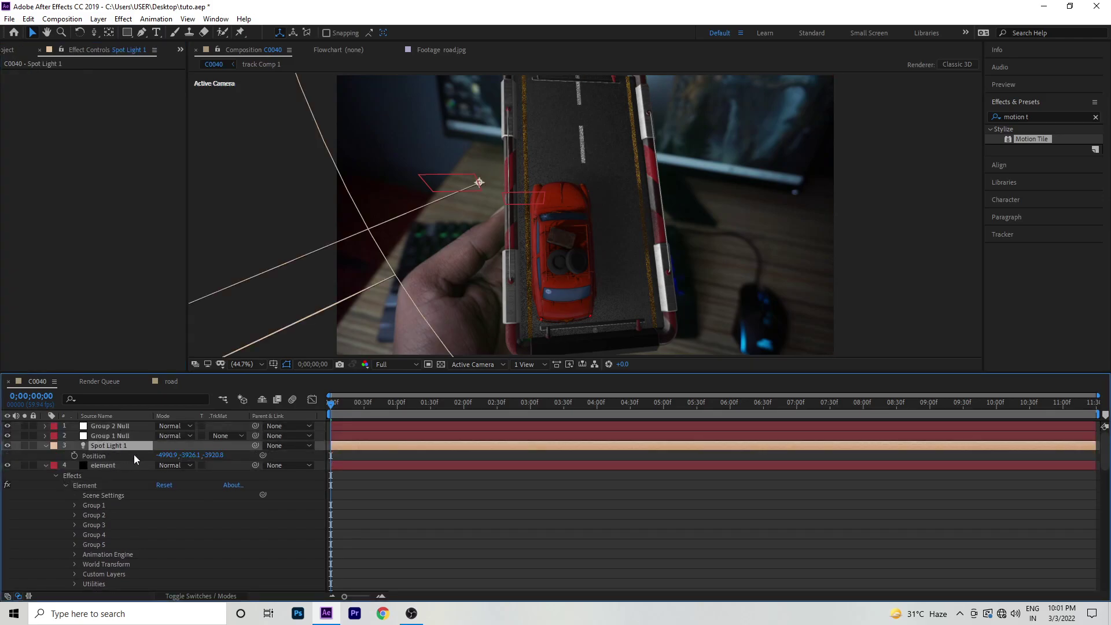
{"action": "mouse_move", "coordinate": [168, 455]}
{"action": "left_mouse_down"}
{"action": "mouse_move", "coordinate": [391, 452]}
{"action": "mouse_move", "coordinate": [189, 464]}
{"action": "mouse_move", "coordinate": [10, 396]}
{"action": "left_mouse_up"}
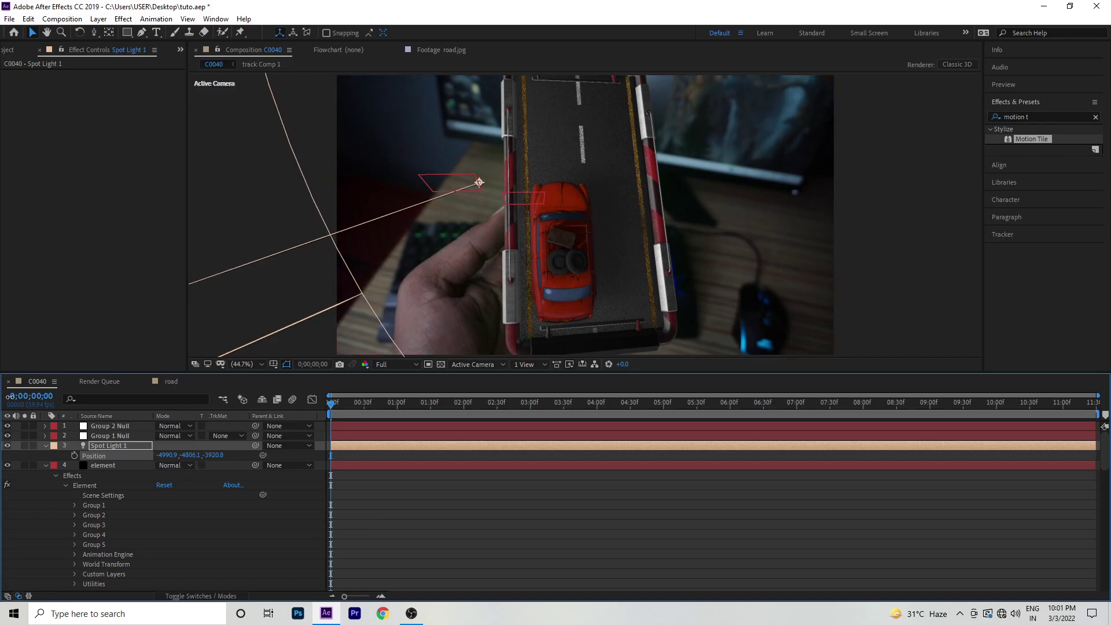
{"action": "left_click_drag", "start_coordinate": [189, 458], "coordinate": [386, 266]}
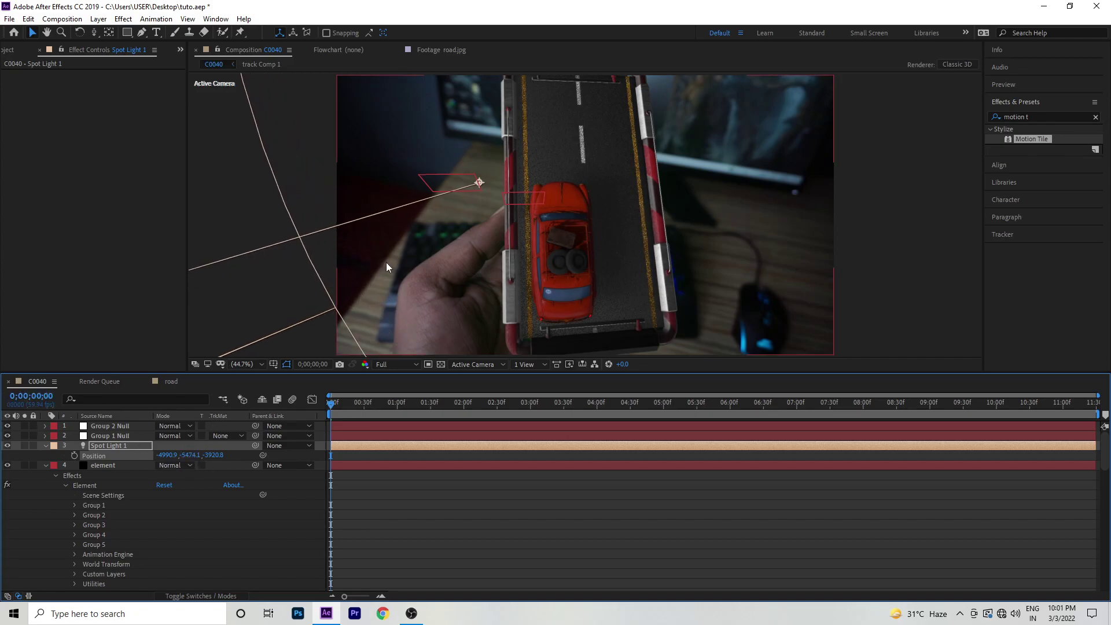
{"action": "left_click_drag", "start_coordinate": [169, 457], "coordinate": [2, 244]}
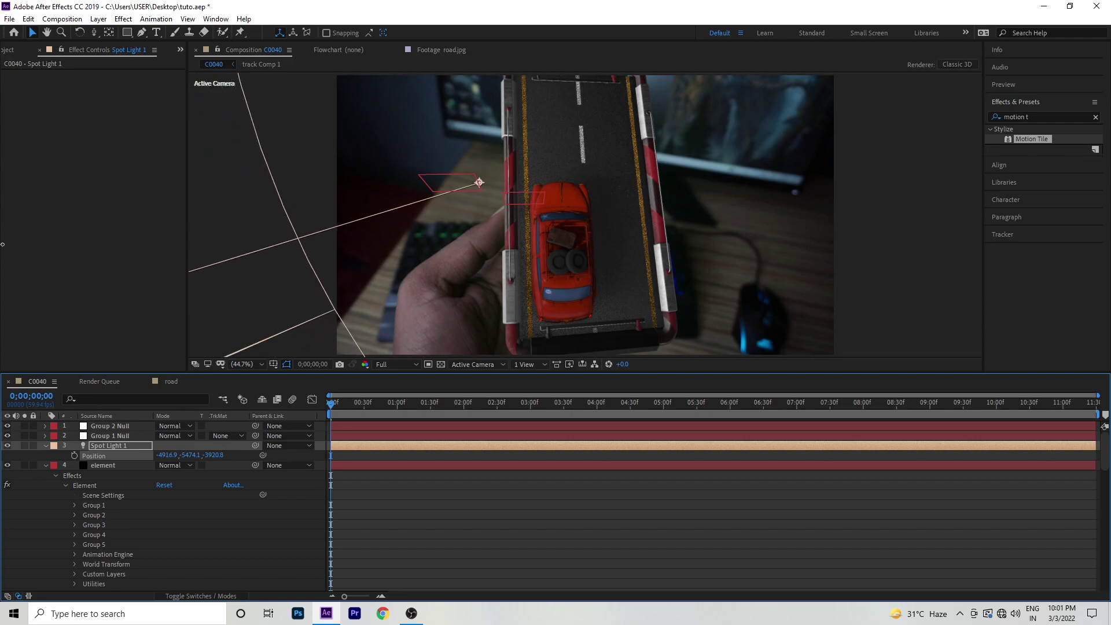
{"action": "key", "text": "space"}
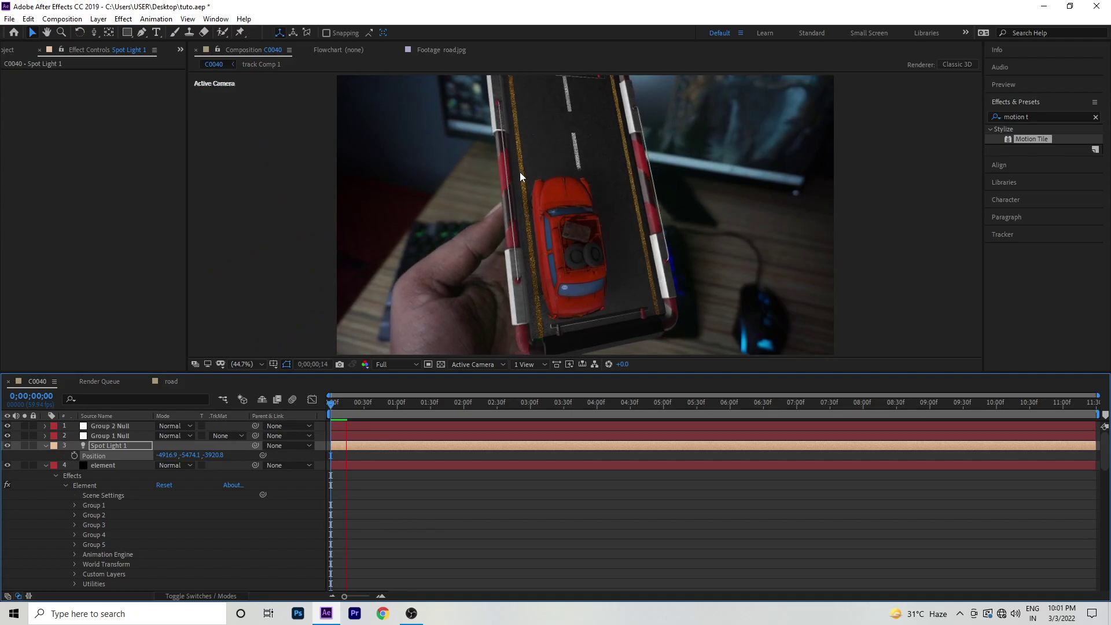
{"action": "key", "text": "space"}
{"action": "left_click_drag", "start_coordinate": [665, 408], "coordinate": [896, 414]}
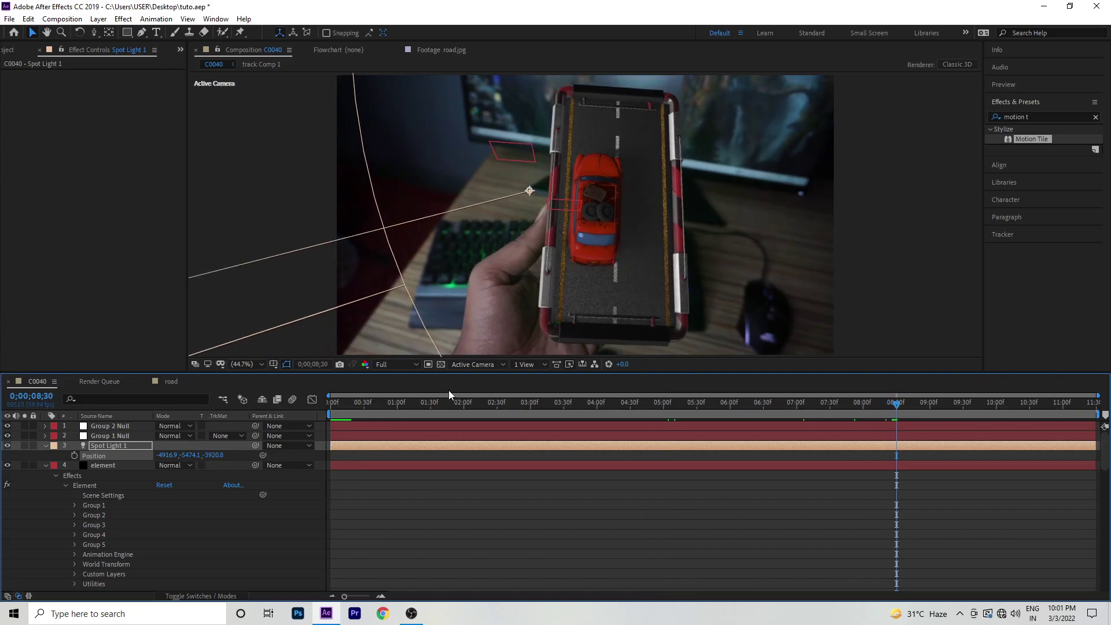
Step: Collapse the Spot Light and element layer properties, then select the element layer
{"action": "left_click", "coordinate": [46, 465]}
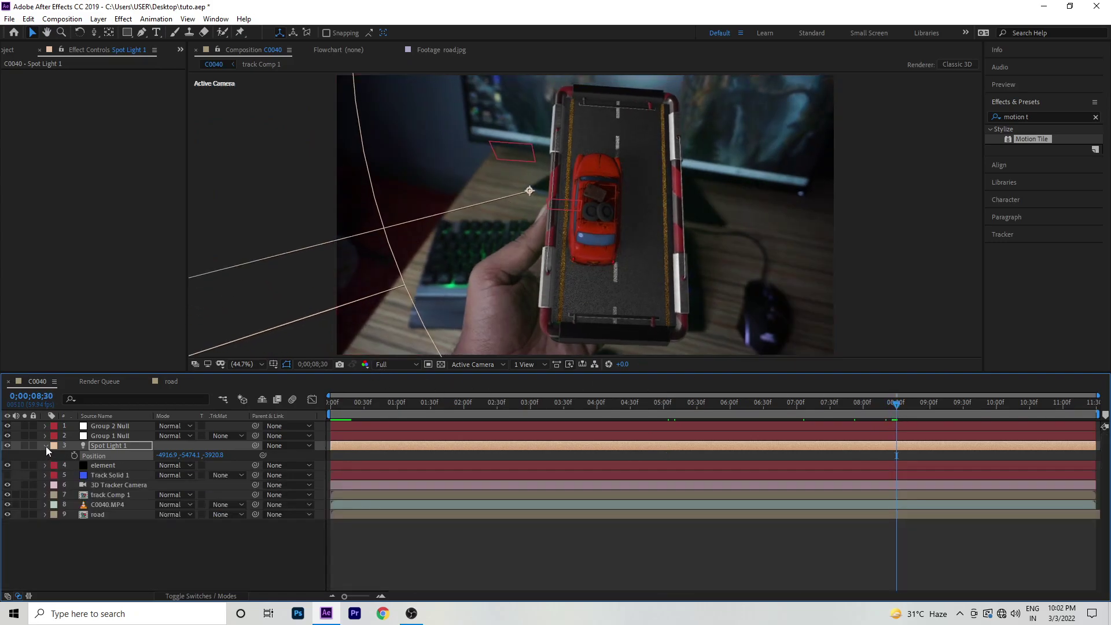
{"action": "left_click", "coordinate": [46, 446]}
{"action": "left_click", "coordinate": [102, 455]}
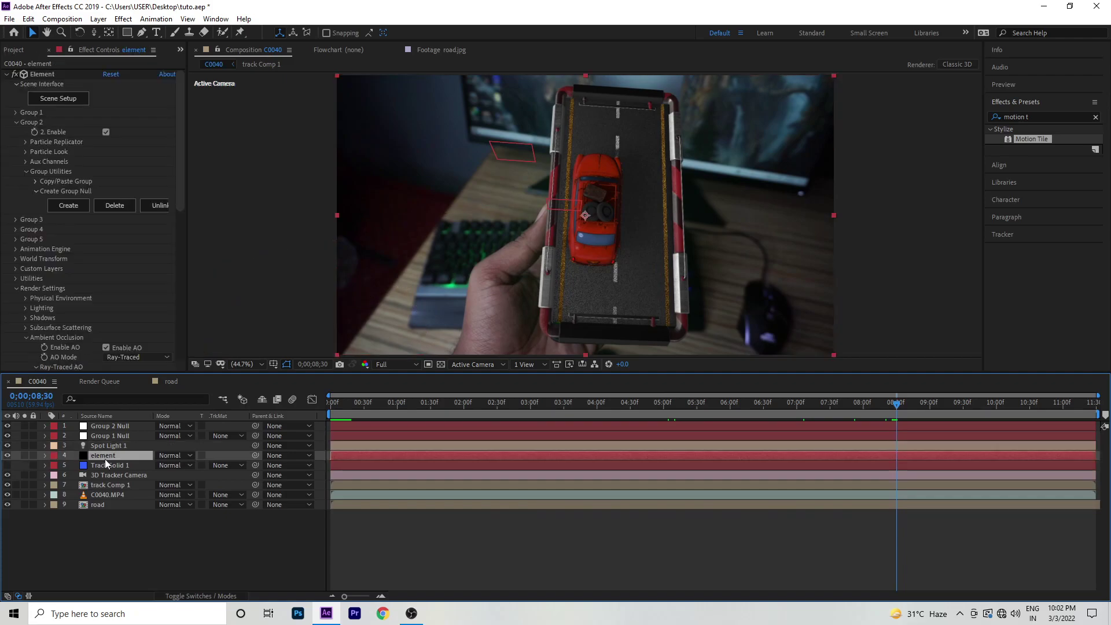
Step: In Element's Scene Setup, apply the Bright_Light material to the road's rails
{"action": "left_click", "coordinate": [51, 99]}
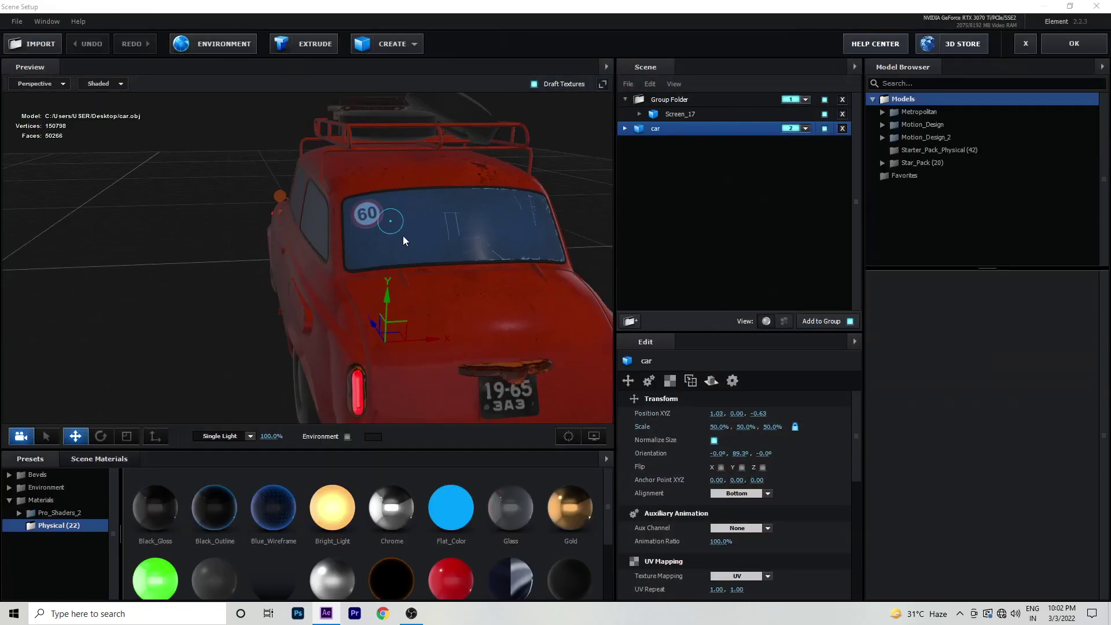
{"action": "mouse_move", "coordinate": [403, 235]}
{"action": "left_mouse_down"}
{"action": "mouse_move", "coordinate": [379, 266]}
{"action": "mouse_move", "coordinate": [650, 142]}
{"action": "left_mouse_up"}
{"action": "left_click", "coordinate": [667, 102]}
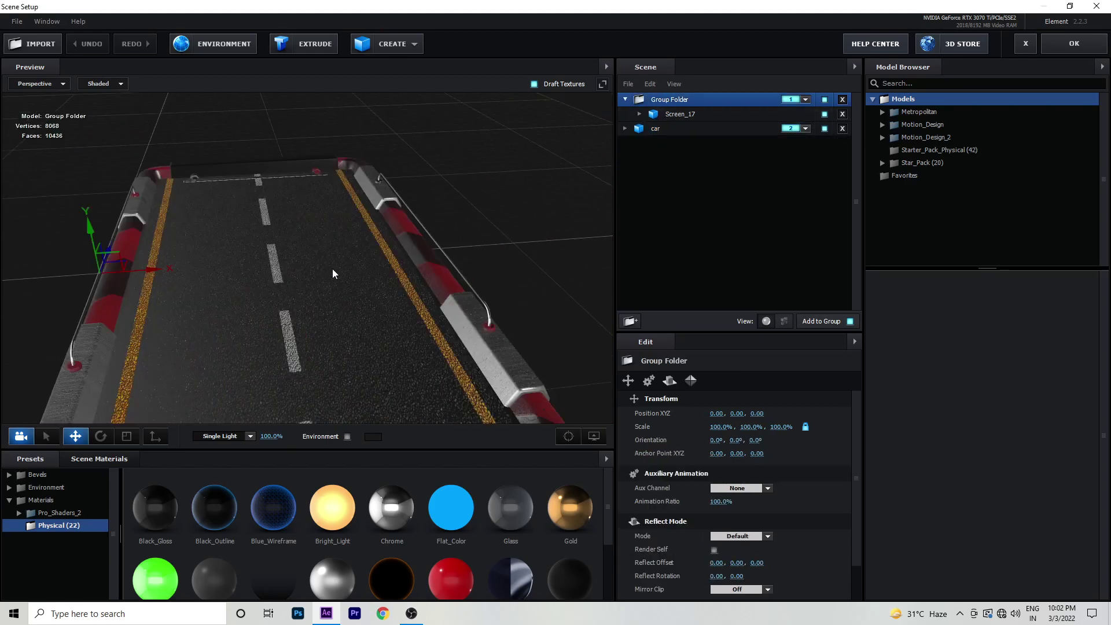
{"action": "scroll", "coordinate": [332, 268], "scroll_direction": "down", "scroll_amount": 3}
{"action": "left_click_drag", "start_coordinate": [332, 268], "coordinate": [396, 262]}
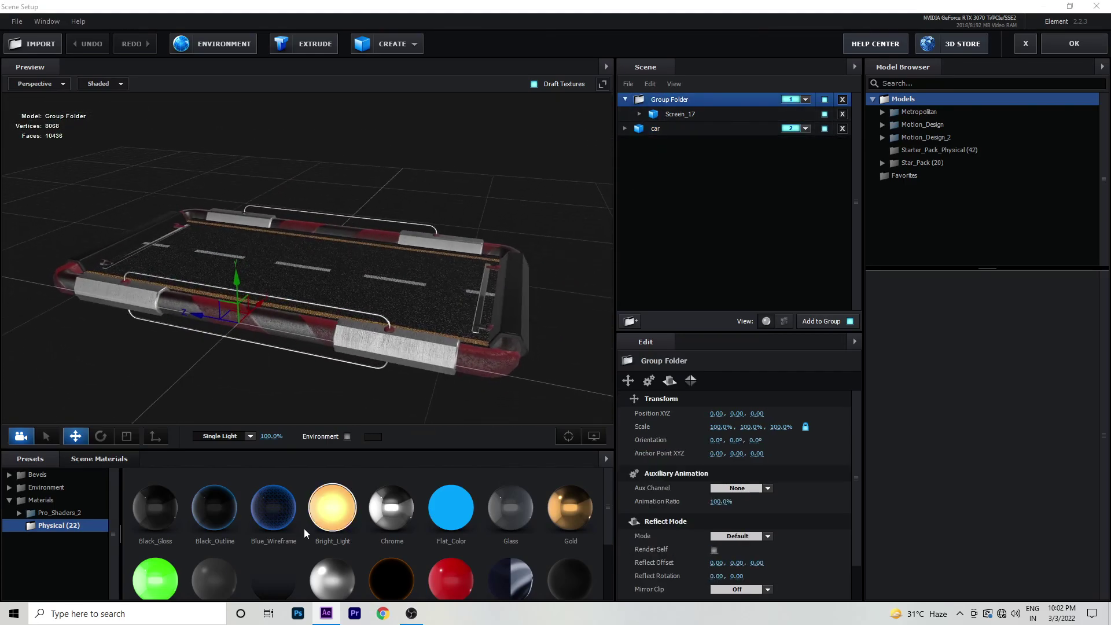
{"action": "left_click_drag", "start_coordinate": [304, 529], "coordinate": [331, 306]}
{"action": "scroll", "coordinate": [405, 307], "scroll_direction": "up", "scroll_amount": 5}
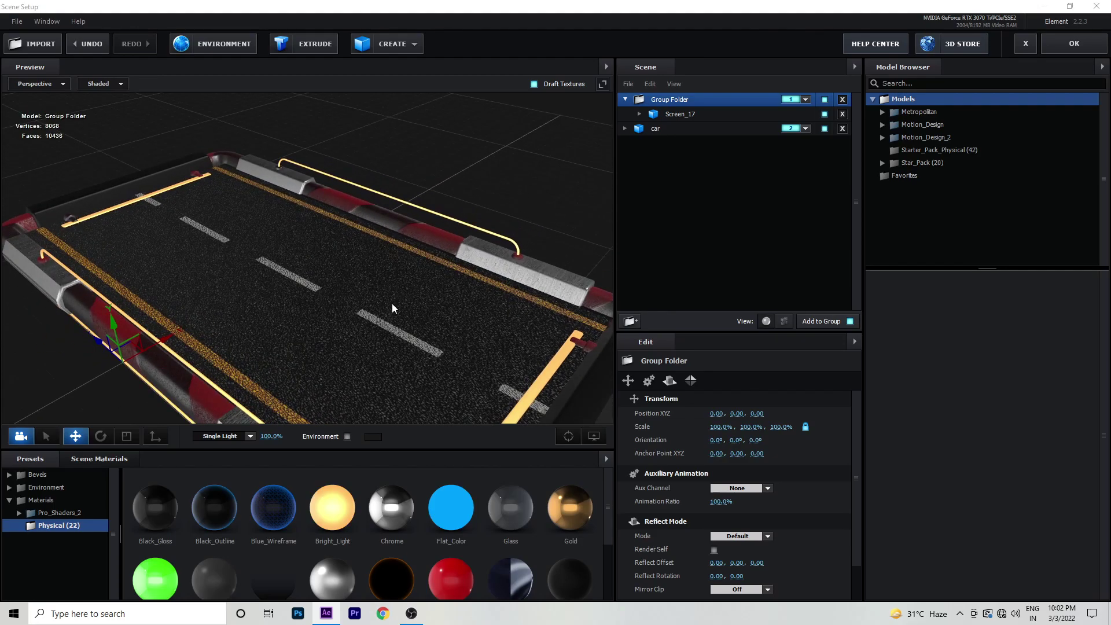
Step: Browse the Motion_Design model categories such as Greeble, Grid_Array, Liquids and Machine_Parts
{"action": "double_click", "coordinate": [931, 139]}
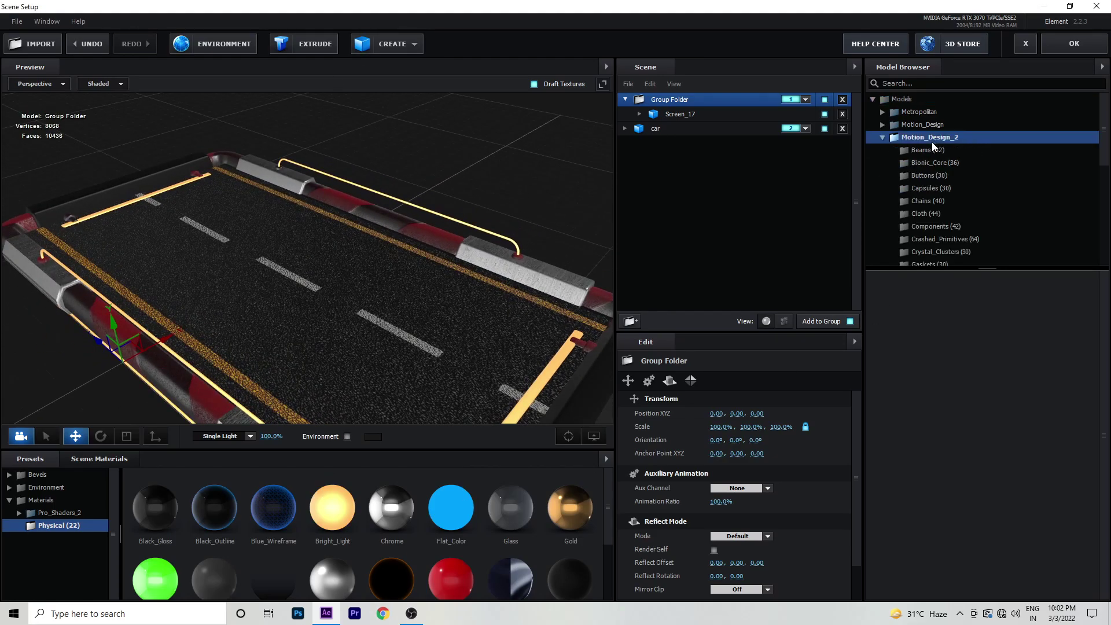
{"action": "left_click", "coordinate": [883, 137]}
{"action": "left_click", "coordinate": [882, 125]}
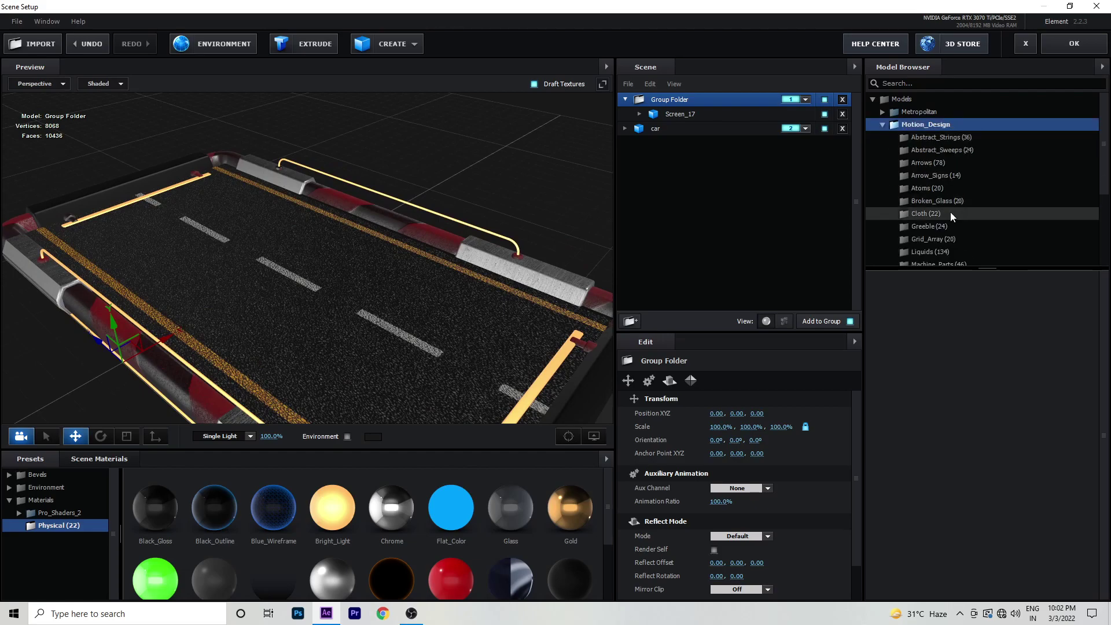
{"action": "scroll", "coordinate": [949, 211], "scroll_direction": "down", "scroll_amount": 3}
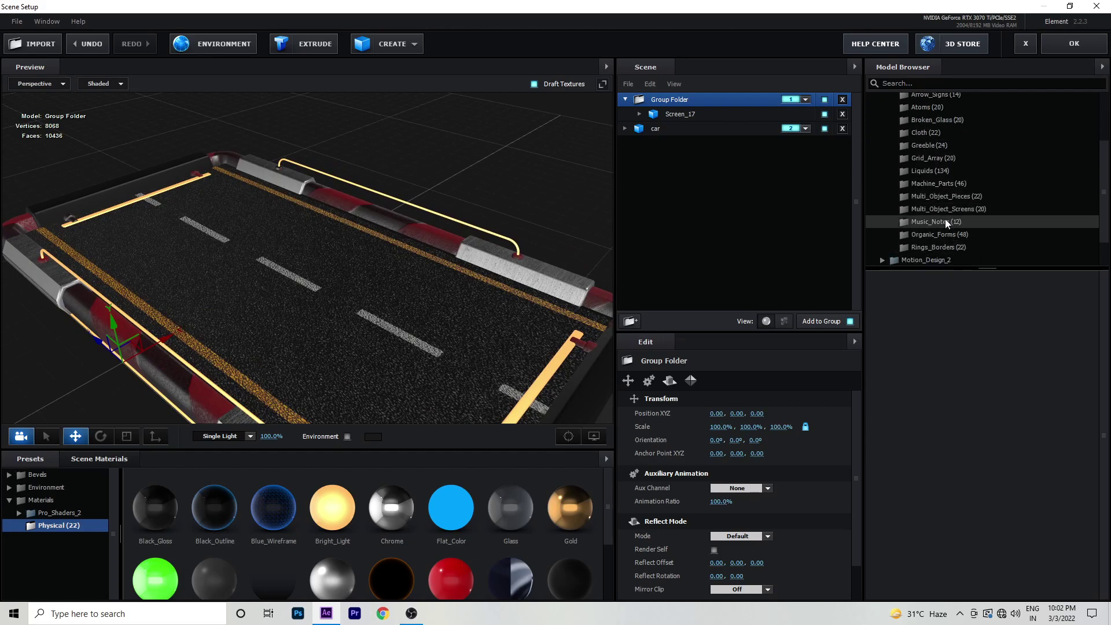
{"action": "left_click", "coordinate": [938, 145]}
{"action": "left_click", "coordinate": [942, 158]}
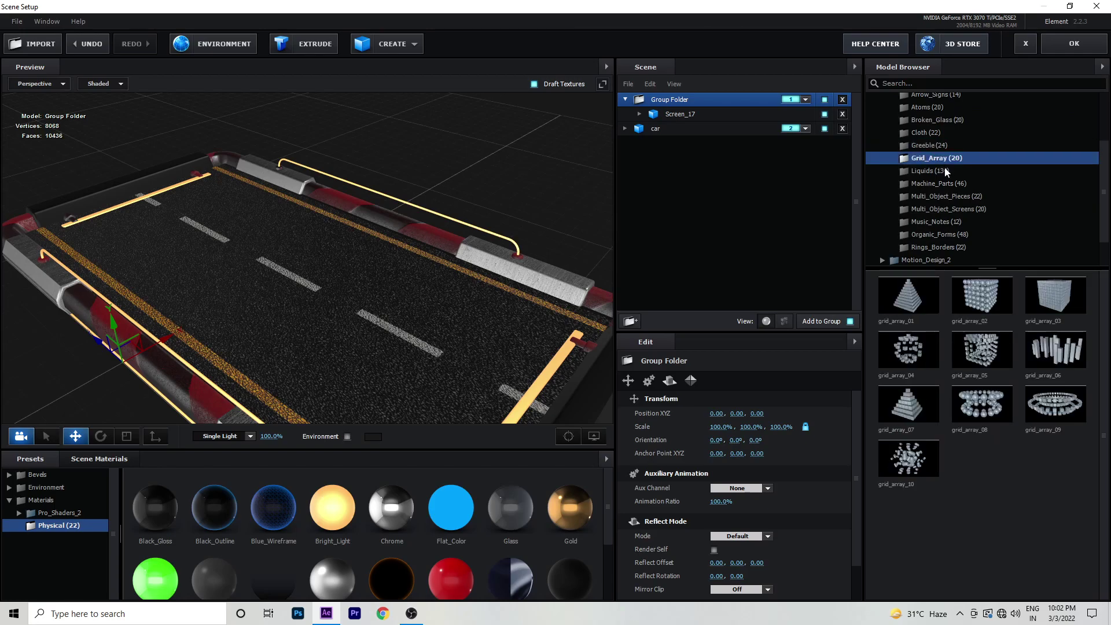
{"action": "left_click", "coordinate": [945, 170]}
{"action": "left_click", "coordinate": [947, 184]}
{"action": "key", "text": "Down"}
{"action": "key", "text": "Down"}
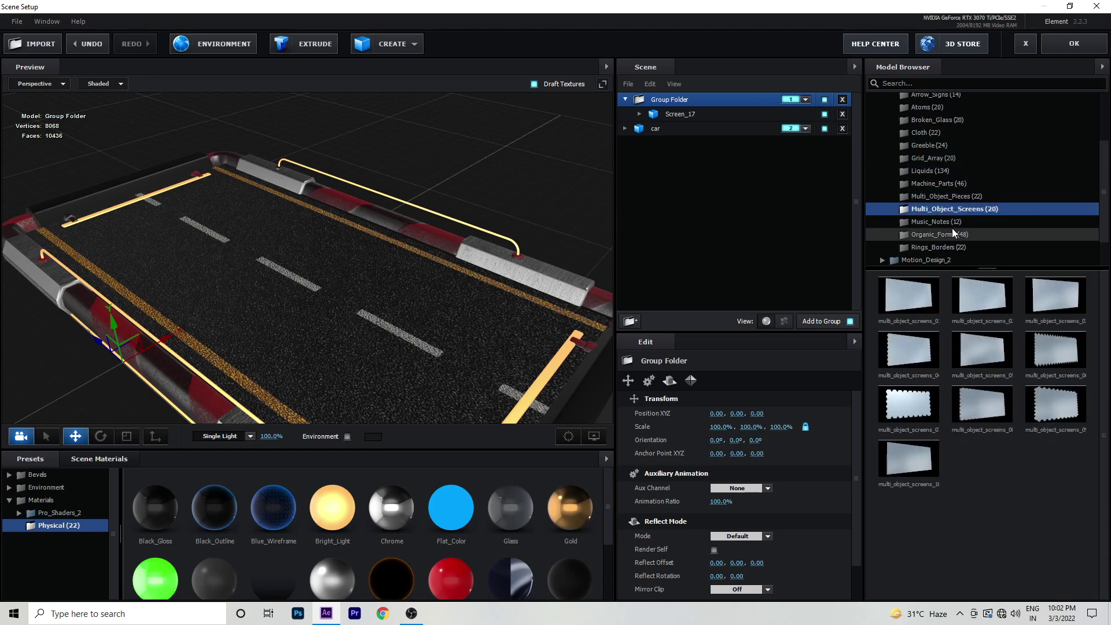
{"action": "key", "text": "Down"}
{"action": "key", "text": "Down"}
{"action": "scroll", "coordinate": [953, 213], "scroll_direction": "up", "scroll_amount": 2}
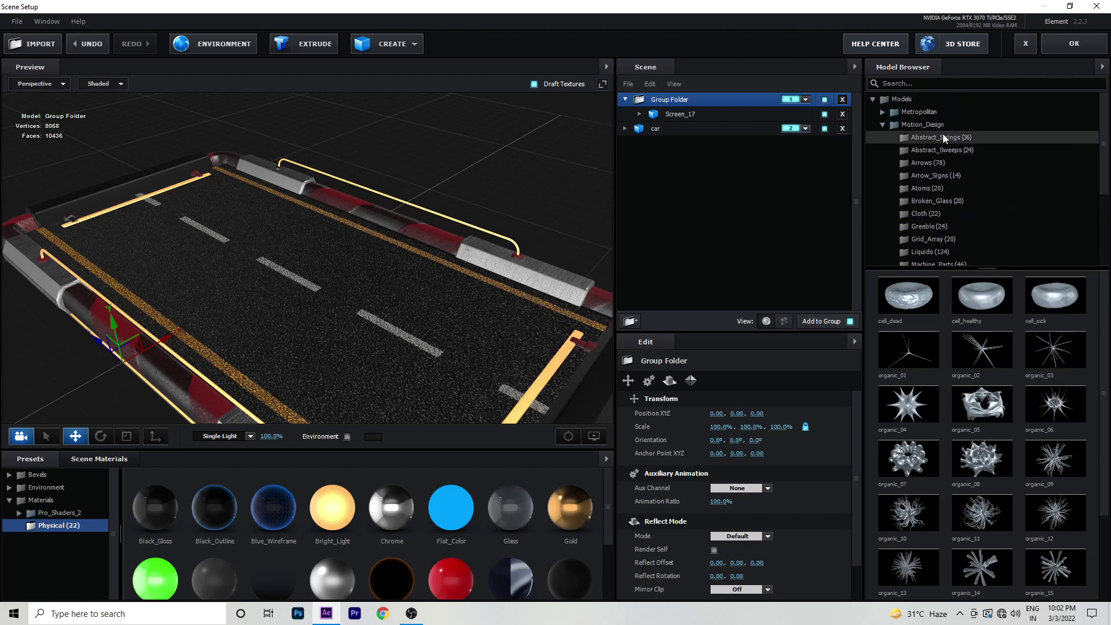
Step: Add the arrow_signs_02 signpost from Arrow_Signs and move it onto the road at 1.35, 0.00, -0.70
{"action": "left_click", "coordinate": [942, 134]}
{"action": "left_click", "coordinate": [941, 149]}
{"action": "left_click", "coordinate": [933, 162]}
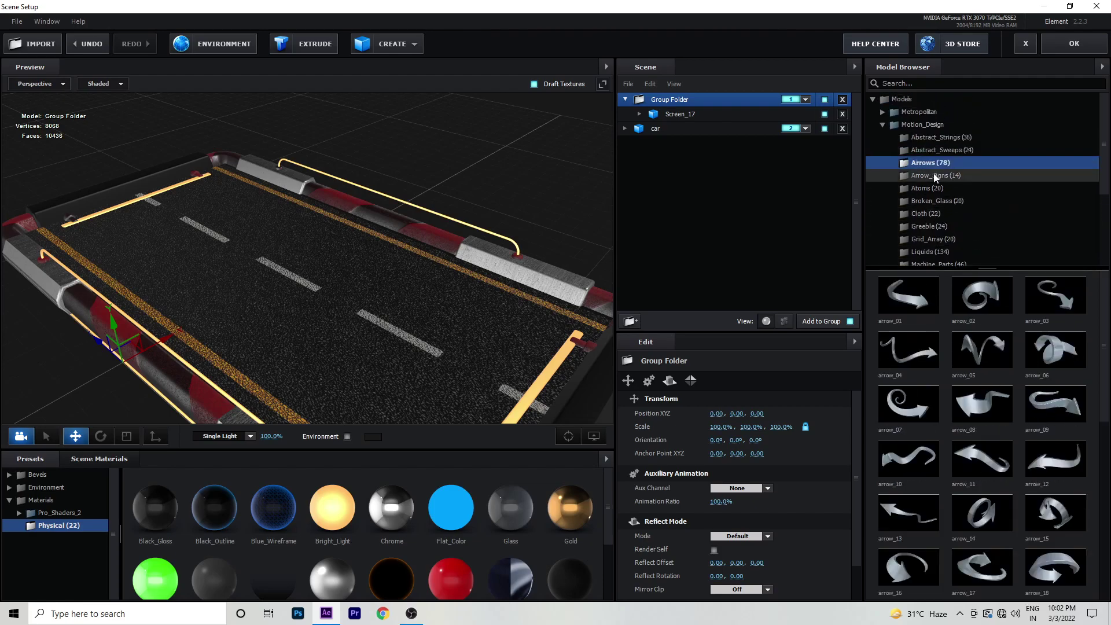
{"action": "left_click", "coordinate": [932, 174]}
{"action": "left_click", "coordinate": [988, 301]}
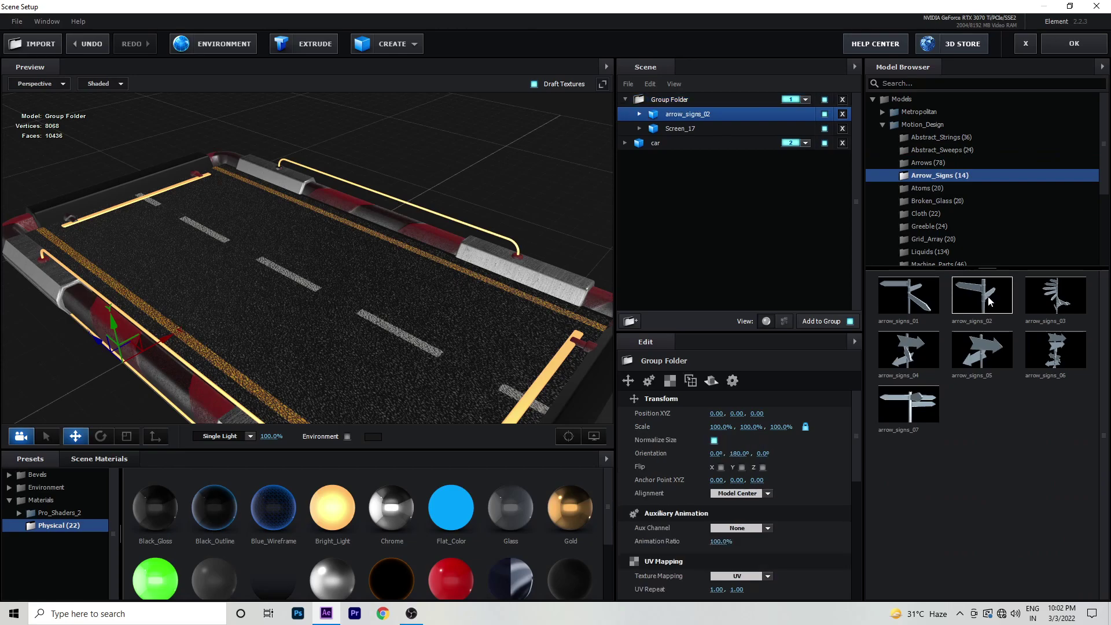
{"action": "mouse_move", "coordinate": [188, 332]}
{"action": "left_mouse_down"}
{"action": "mouse_move", "coordinate": [366, 222]}
{"action": "mouse_move", "coordinate": [405, 243]}
{"action": "mouse_move", "coordinate": [425, 320]}
{"action": "mouse_move", "coordinate": [437, 293]}
{"action": "left_mouse_up"}
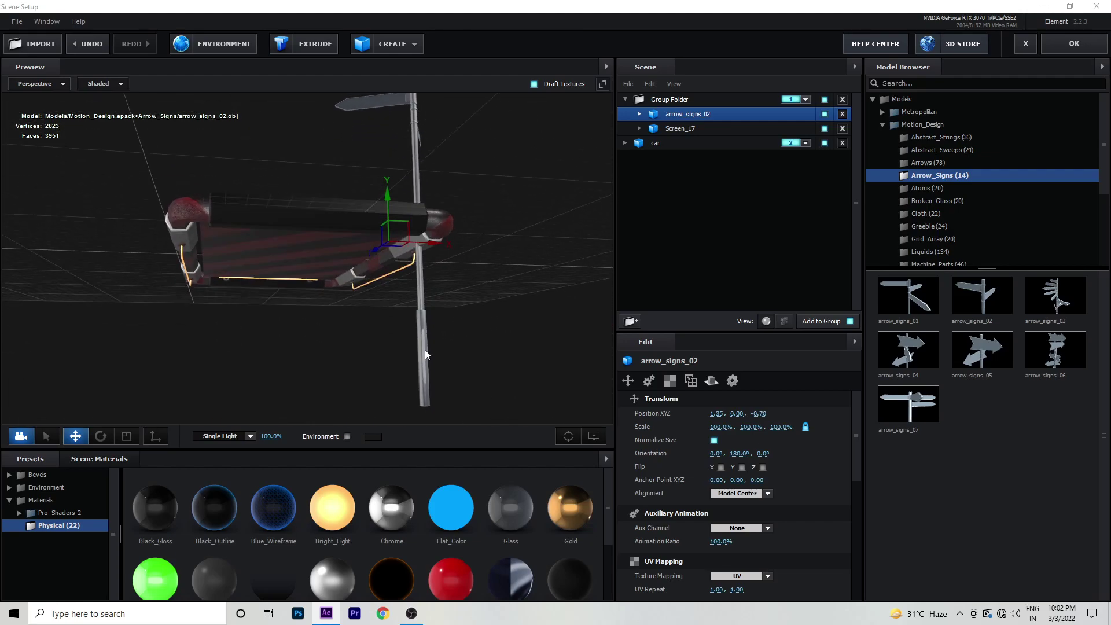
Step: List the signpost's sub-objects and hide the arrow_signs_02_14 pole piece
{"action": "left_click", "coordinate": [425, 349]}
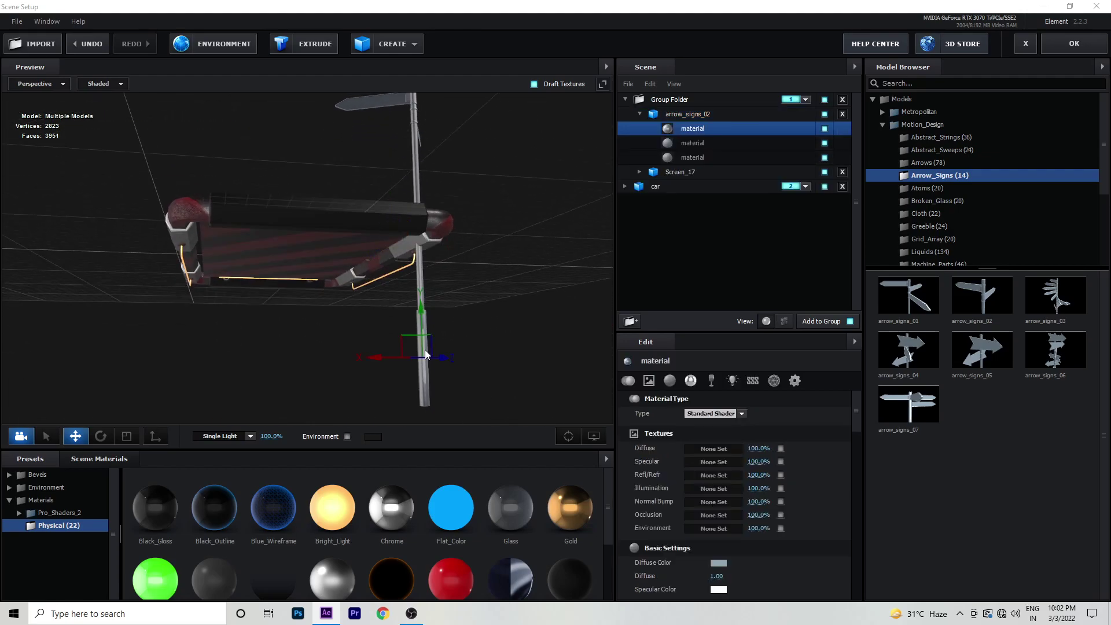
{"action": "left_click", "coordinate": [824, 129]}
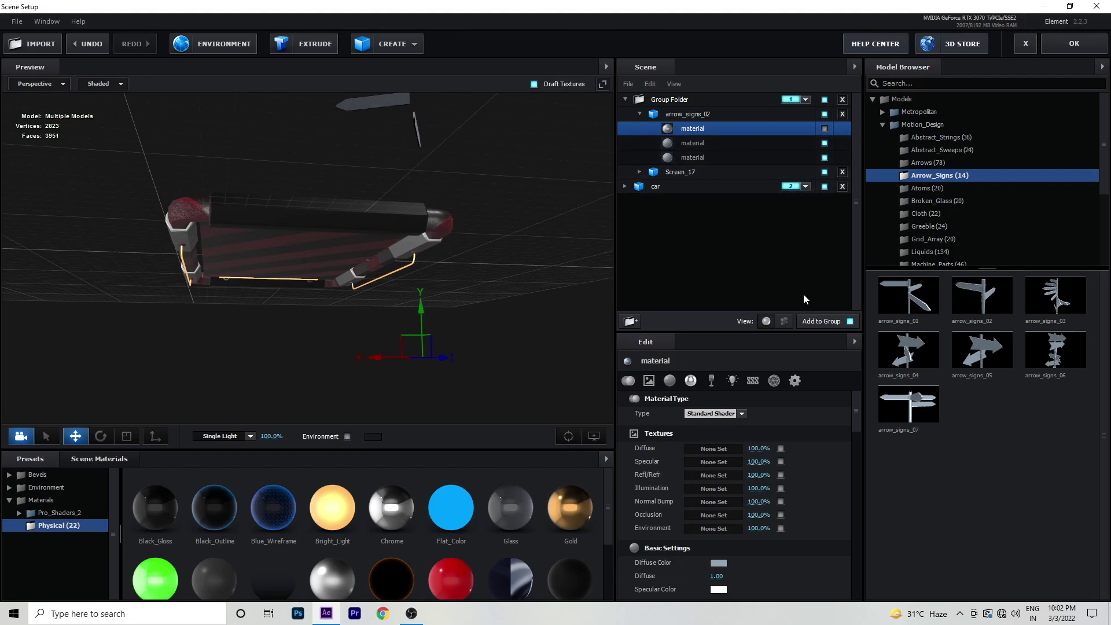
{"action": "left_click", "coordinate": [783, 321]}
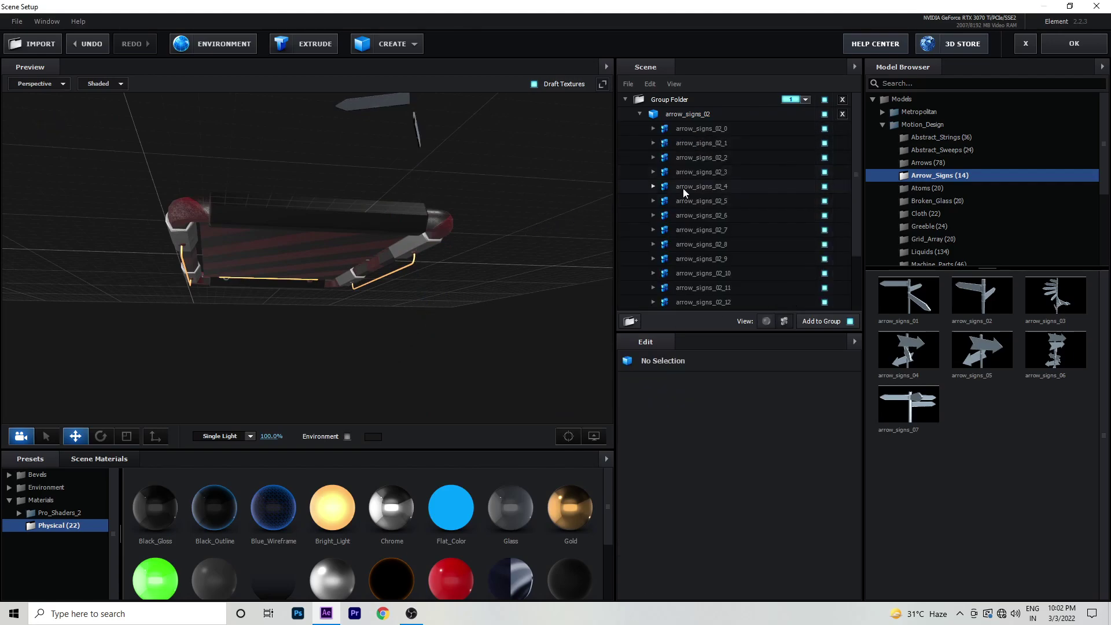
{"action": "key", "text": "ctrl+z"}
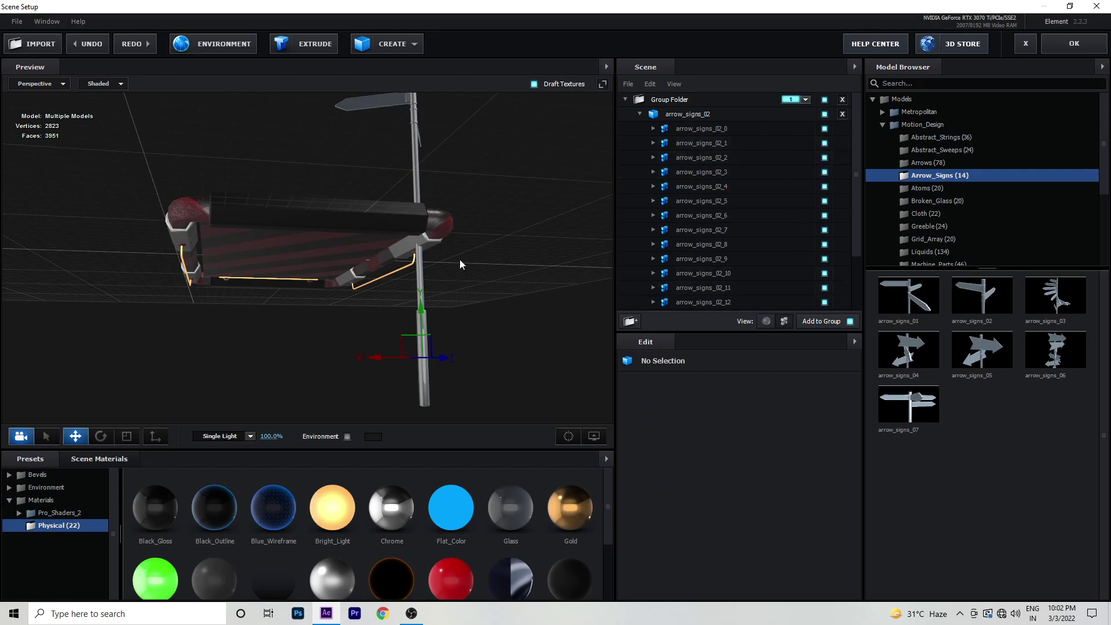
{"action": "left_click", "coordinate": [423, 324]}
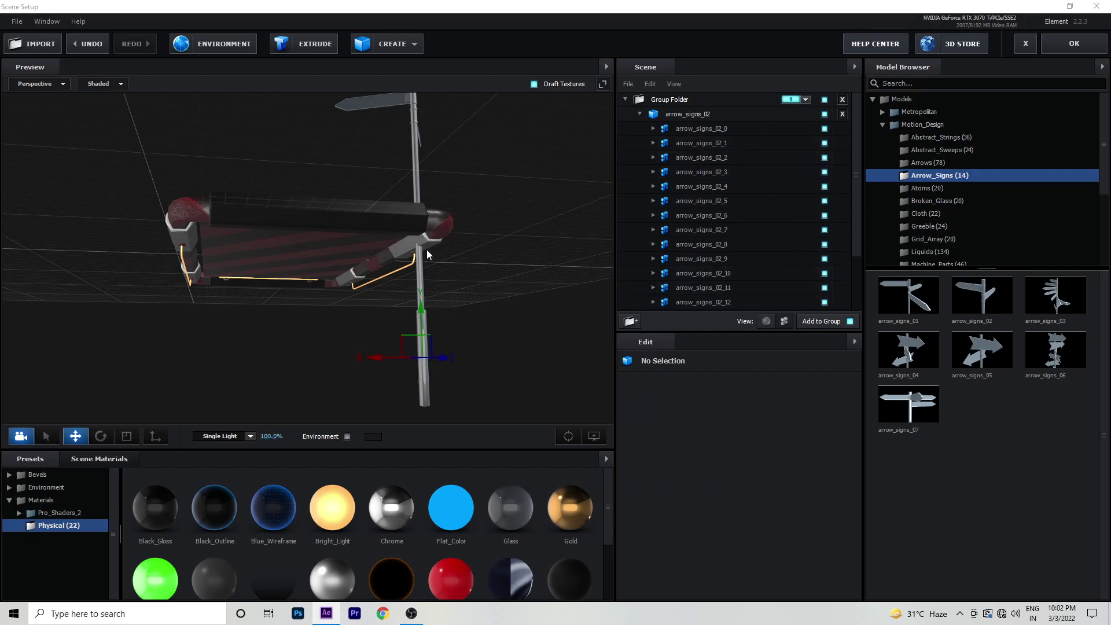
{"action": "left_click", "coordinate": [419, 277]}
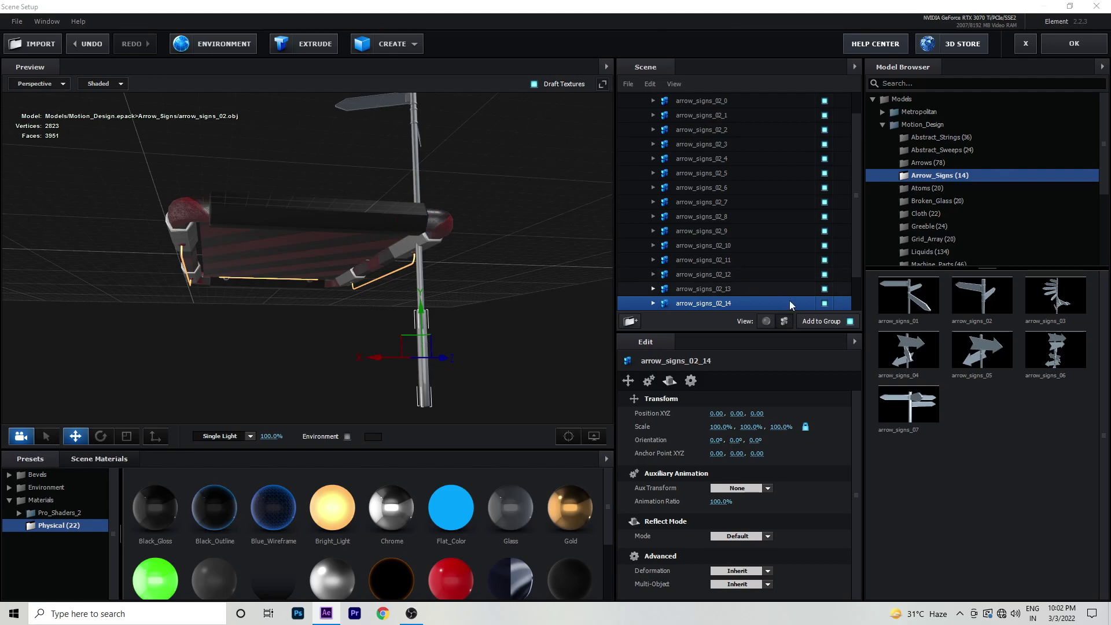
{"action": "left_click", "coordinate": [825, 303]}
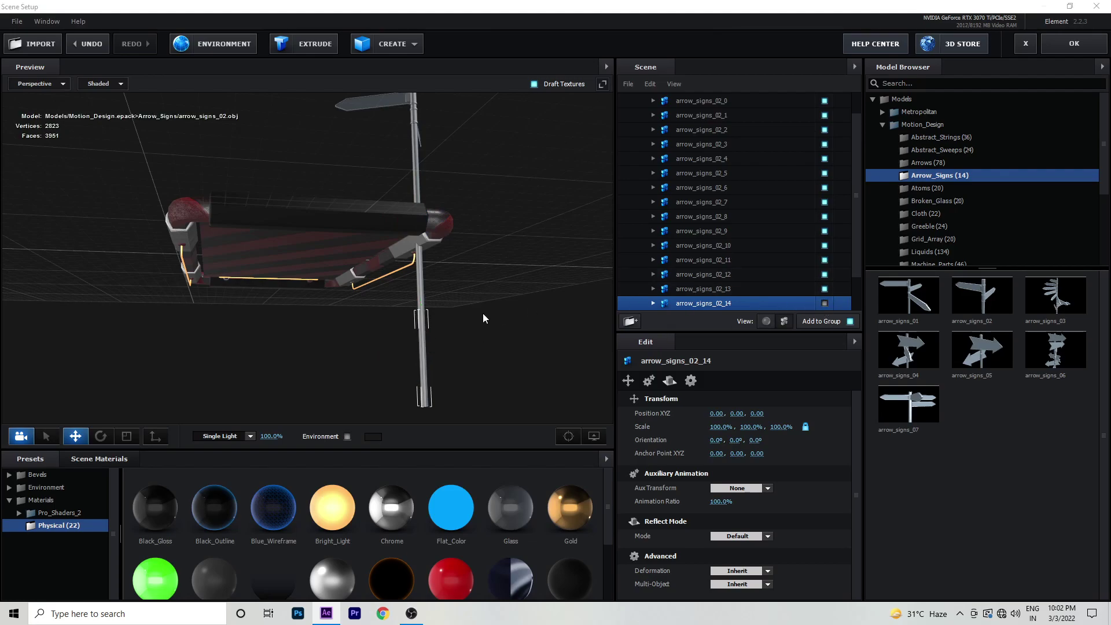
{"action": "left_click", "coordinate": [418, 278]}
{"action": "left_click", "coordinate": [824, 289]}
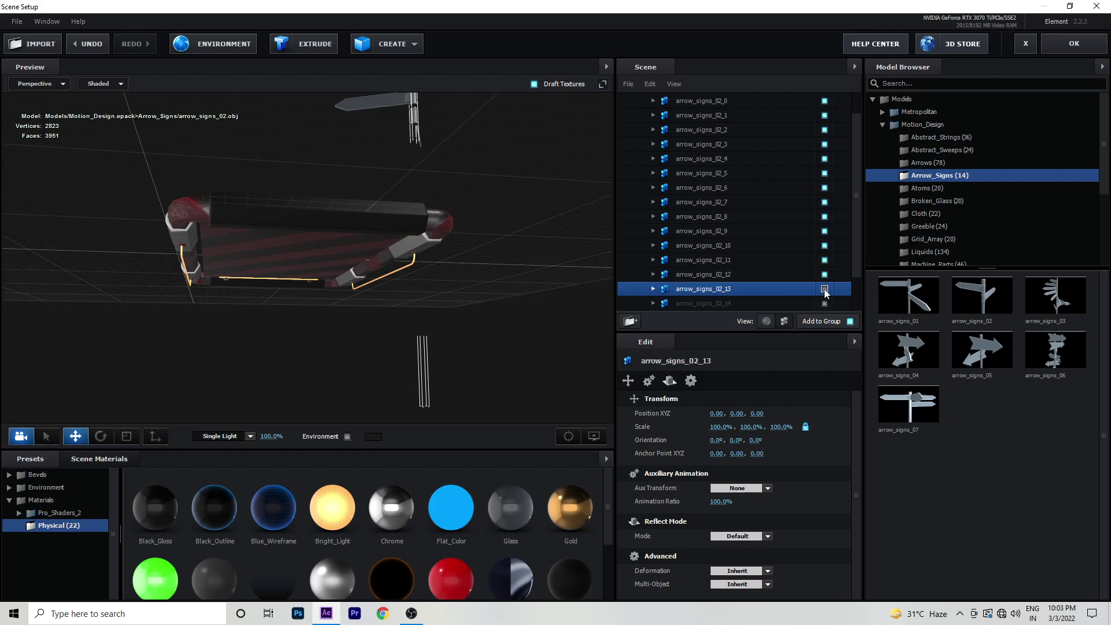
{"action": "left_click", "coordinate": [824, 289]}
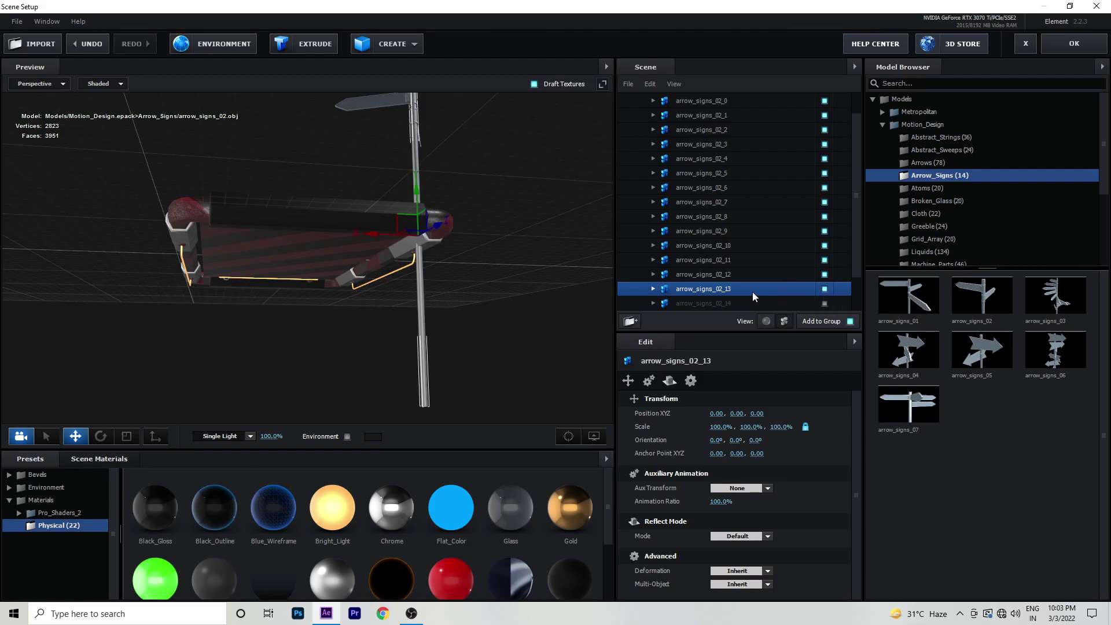
Step: Scale arrow_signs_02_13 to 26.8% in Y and raise it to 0.45
{"action": "left_click_drag", "start_coordinate": [275, 162], "coordinate": [352, 269]}
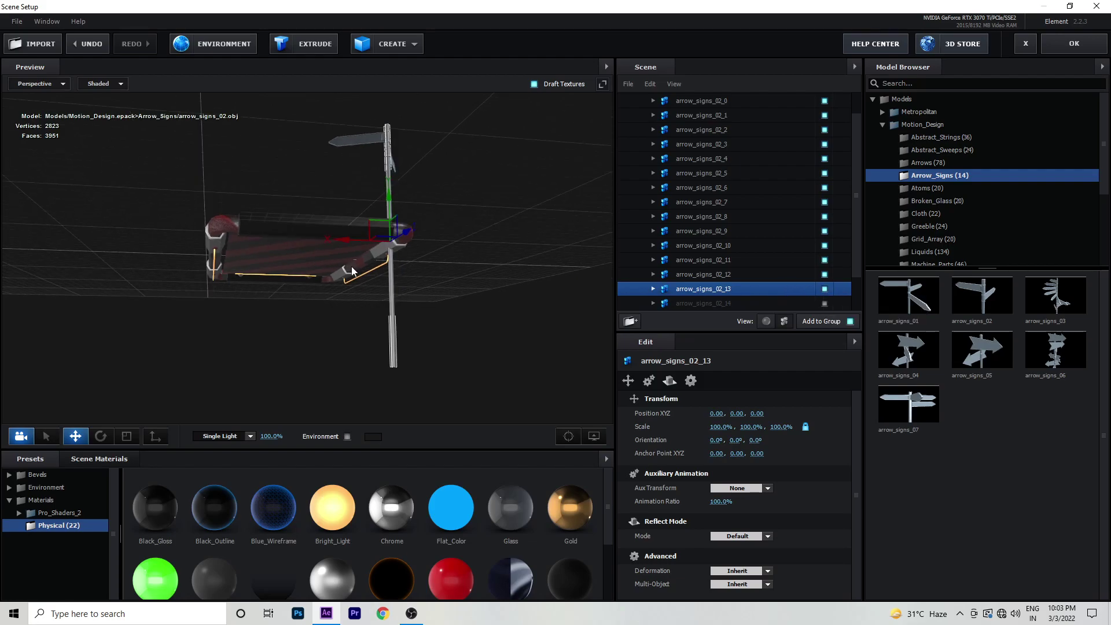
{"action": "left_click", "coordinate": [127, 437]}
{"action": "left_click_drag", "start_coordinate": [388, 194], "coordinate": [389, 277]}
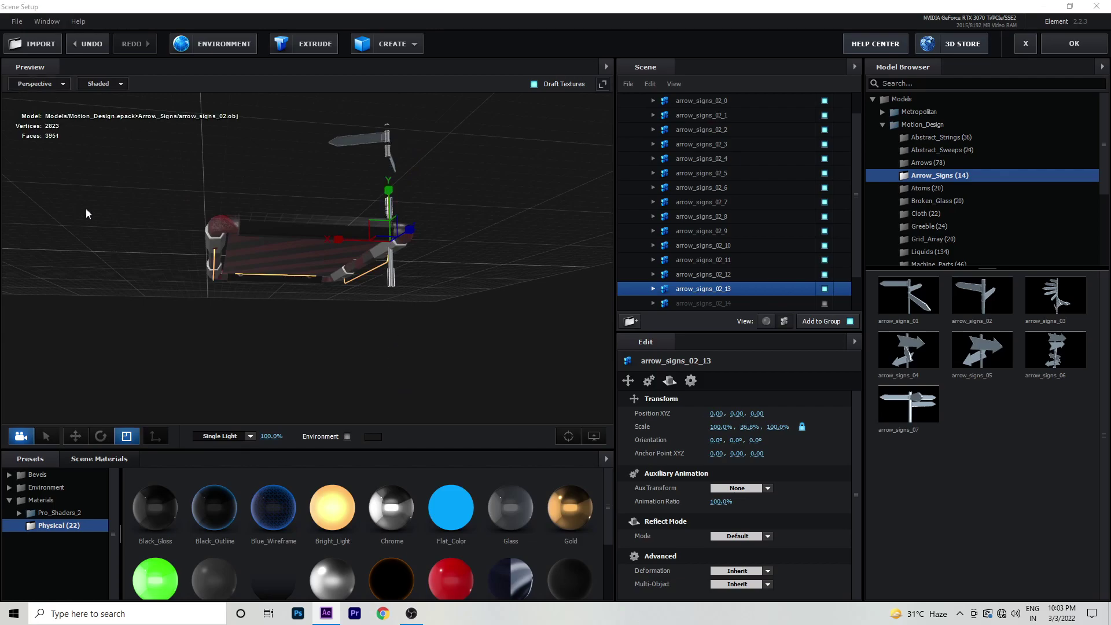
{"action": "left_click", "coordinate": [75, 436]}
{"action": "left_click_drag", "start_coordinate": [391, 199], "coordinate": [391, 159]}
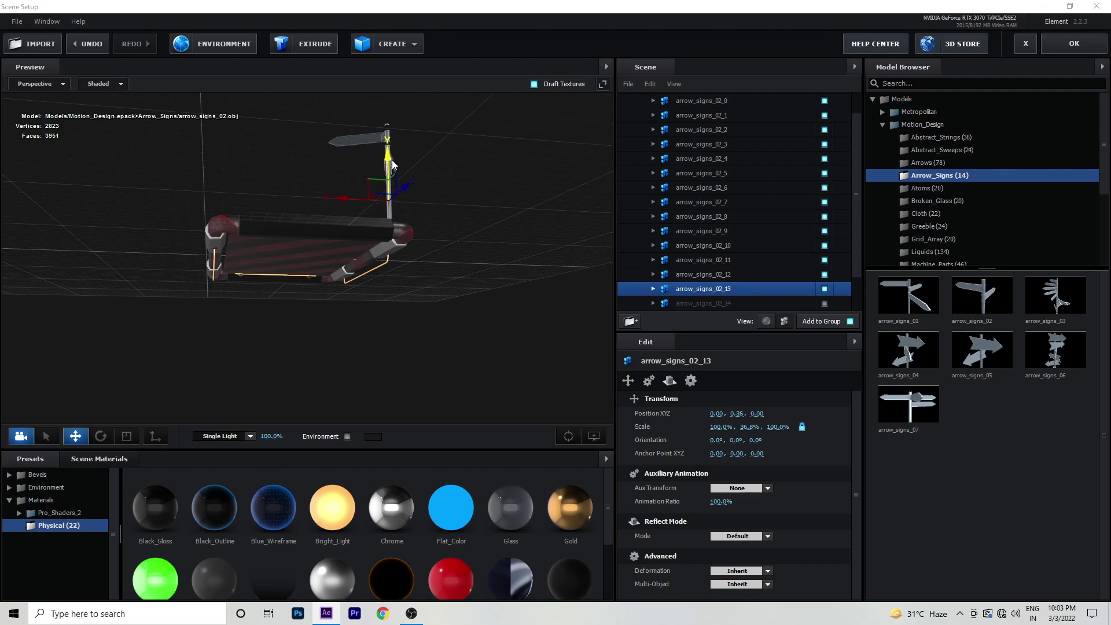
{"action": "mouse_move", "coordinate": [558, 294]}
{"action": "left_mouse_down"}
{"action": "mouse_move", "coordinate": [532, 215]}
{"action": "mouse_move", "coordinate": [544, 316]}
{"action": "mouse_move", "coordinate": [481, 218]}
{"action": "mouse_move", "coordinate": [473, 247]}
{"action": "left_mouse_up"}
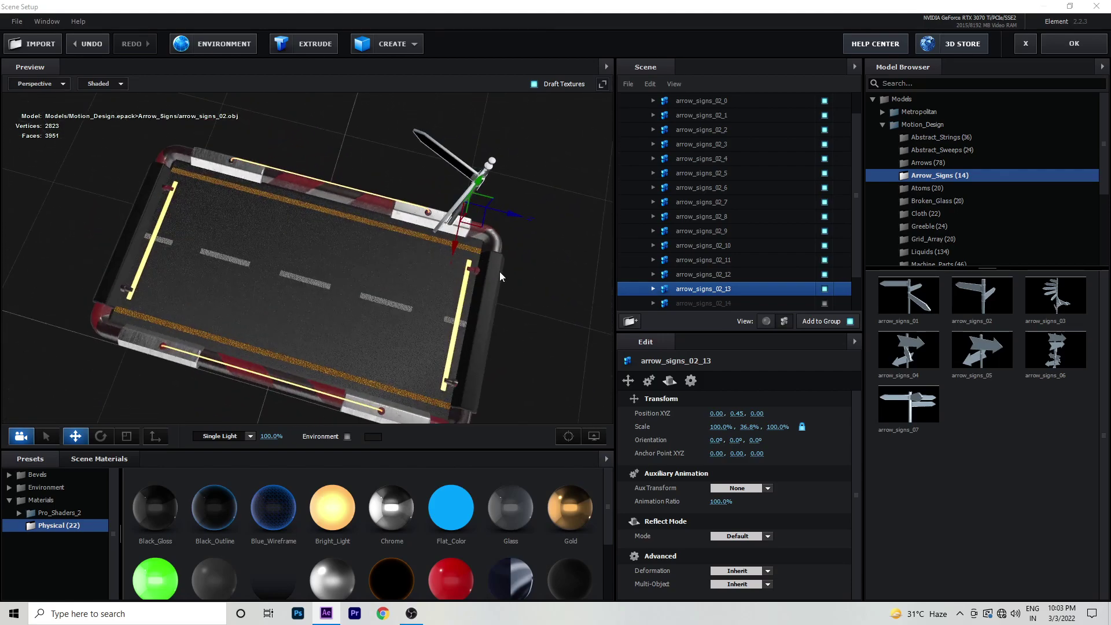
{"action": "left_click_drag", "start_coordinate": [499, 272], "coordinate": [484, 269]}
{"action": "scroll", "coordinate": [728, 167], "scroll_direction": "up", "scroll_amount": 2}
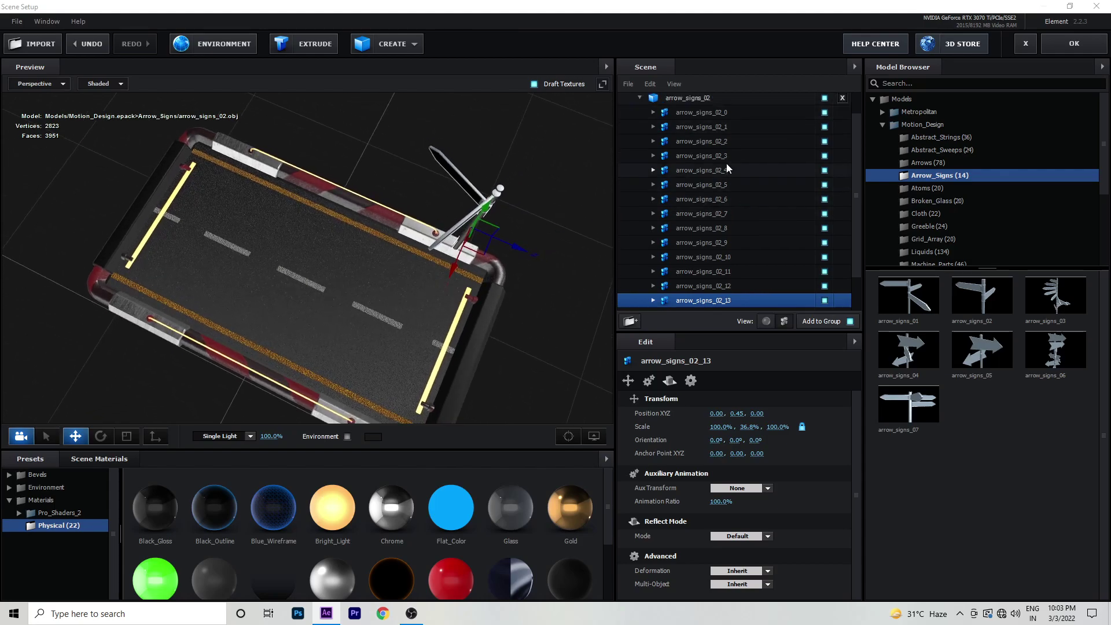
Step: Rotate the arrow_signs_02 signpost further and nudge it to 1.60, 0.00, -1.04
{"action": "left_click", "coordinate": [765, 322]}
{"action": "left_click", "coordinate": [658, 101]}
{"action": "left_click", "coordinate": [690, 114]}
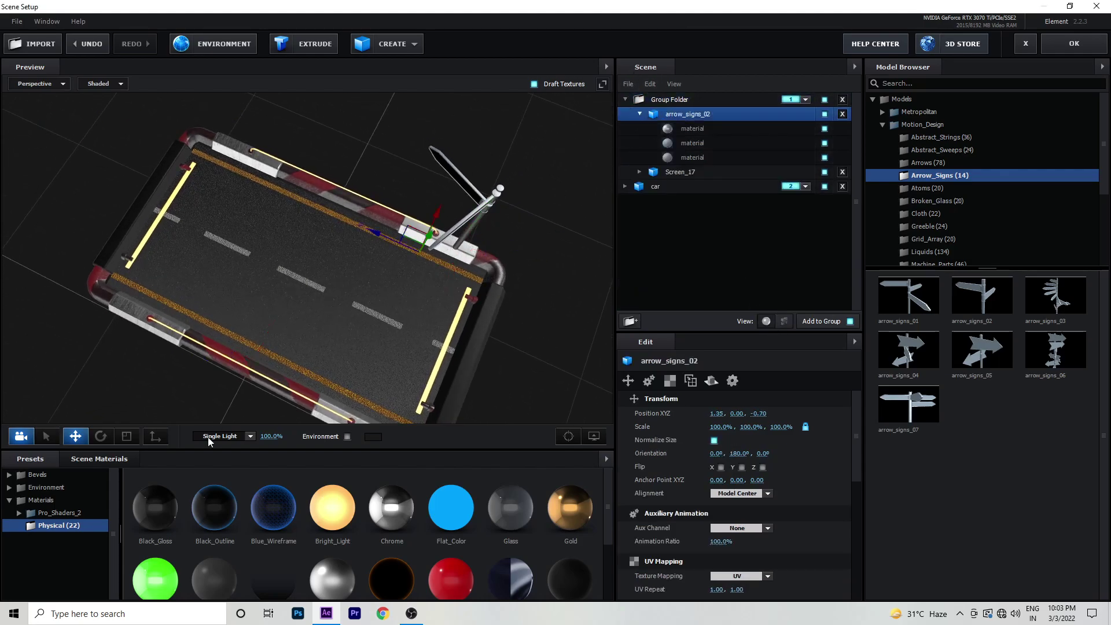
{"action": "left_click", "coordinate": [101, 436]}
{"action": "left_click_drag", "start_coordinate": [403, 298], "coordinate": [440, 308]}
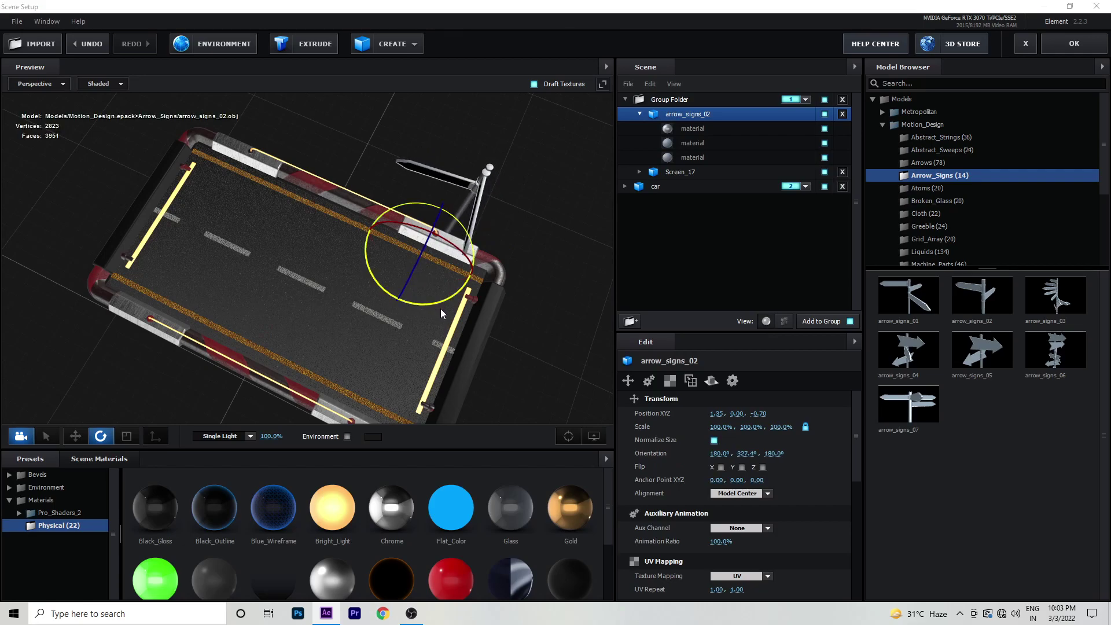
{"action": "left_click_drag", "start_coordinate": [440, 307], "coordinate": [445, 275]}
{"action": "key", "text": "w"}
{"action": "left_click_drag", "start_coordinate": [532, 321], "coordinate": [529, 323]}
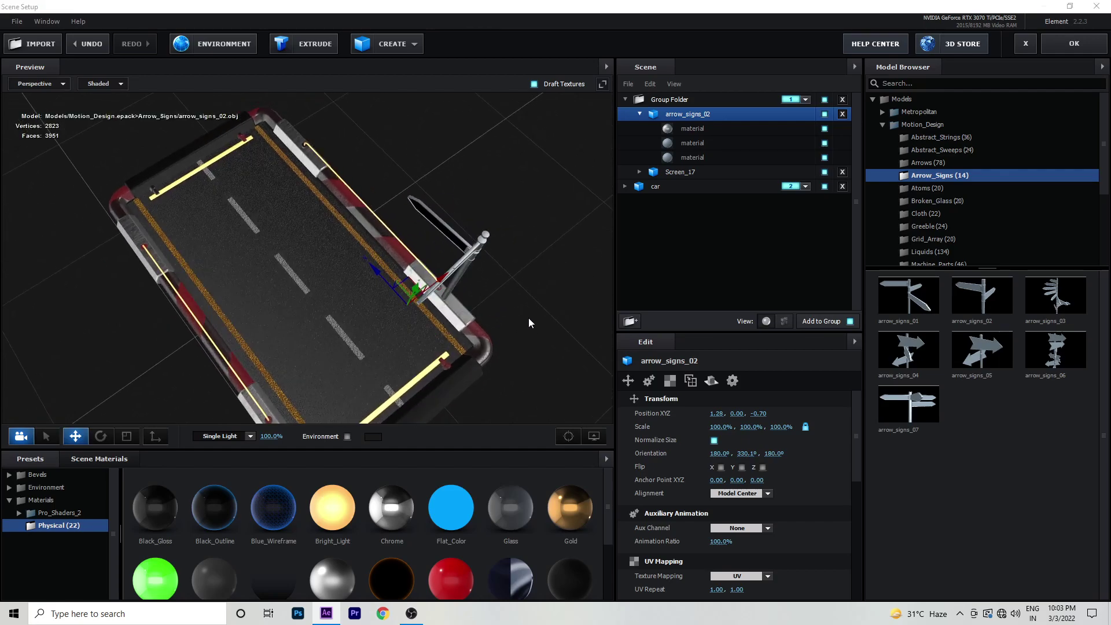
{"action": "left_click", "coordinate": [127, 436]}
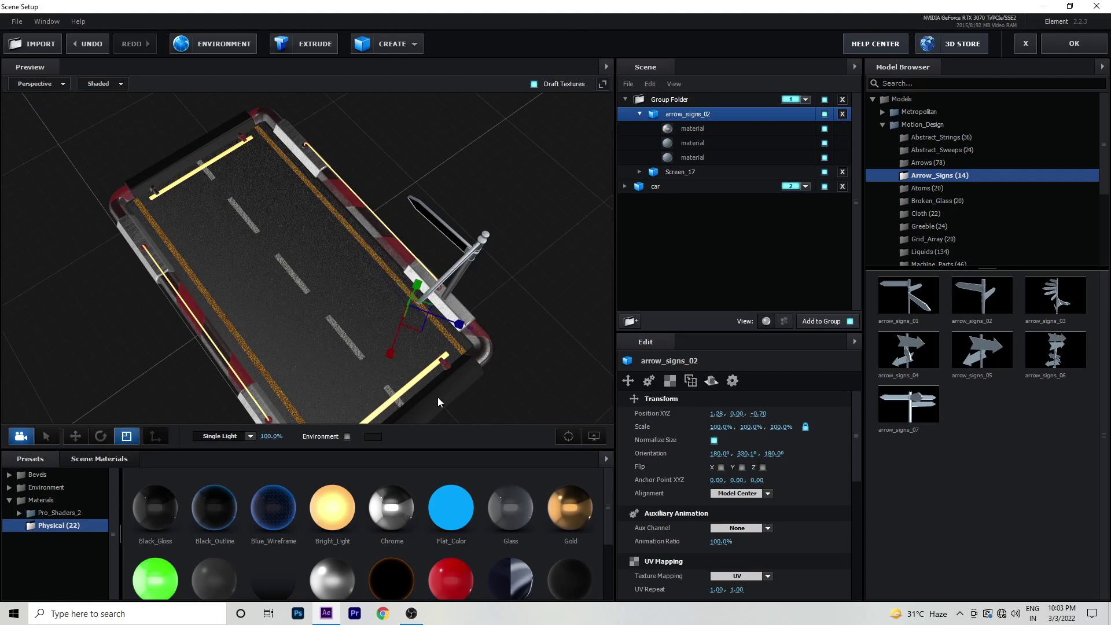
{"action": "left_click", "coordinate": [76, 436]}
Step: In Top view, move the signpost's anchor point onto the post at -0.11, 0.00, 0.21
{"action": "left_click", "coordinate": [58, 83]}
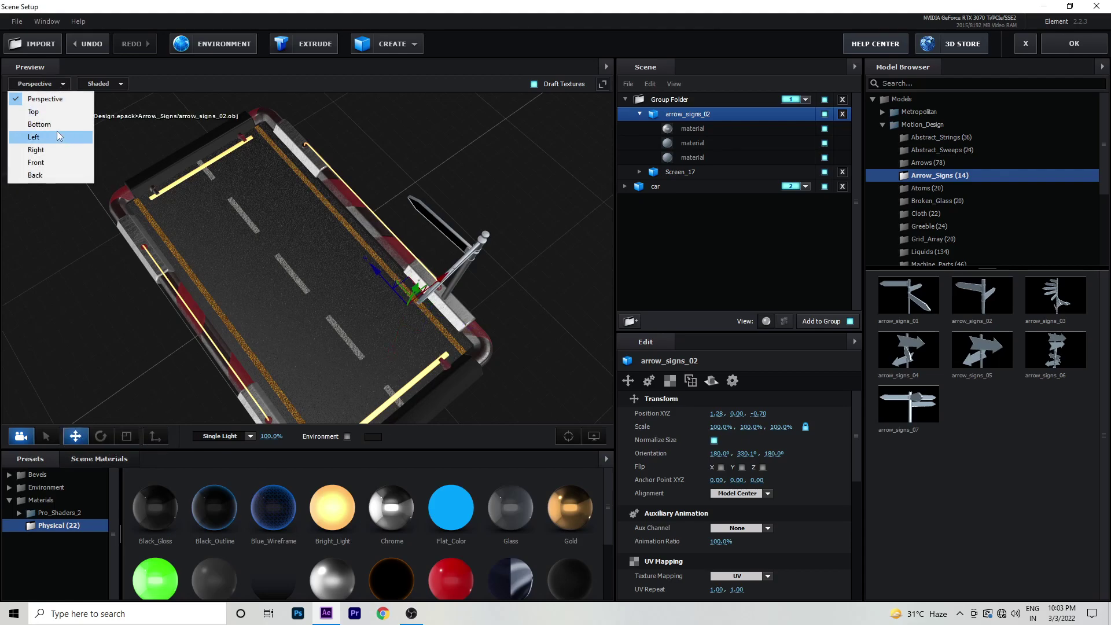
{"action": "left_click", "coordinate": [57, 110]}
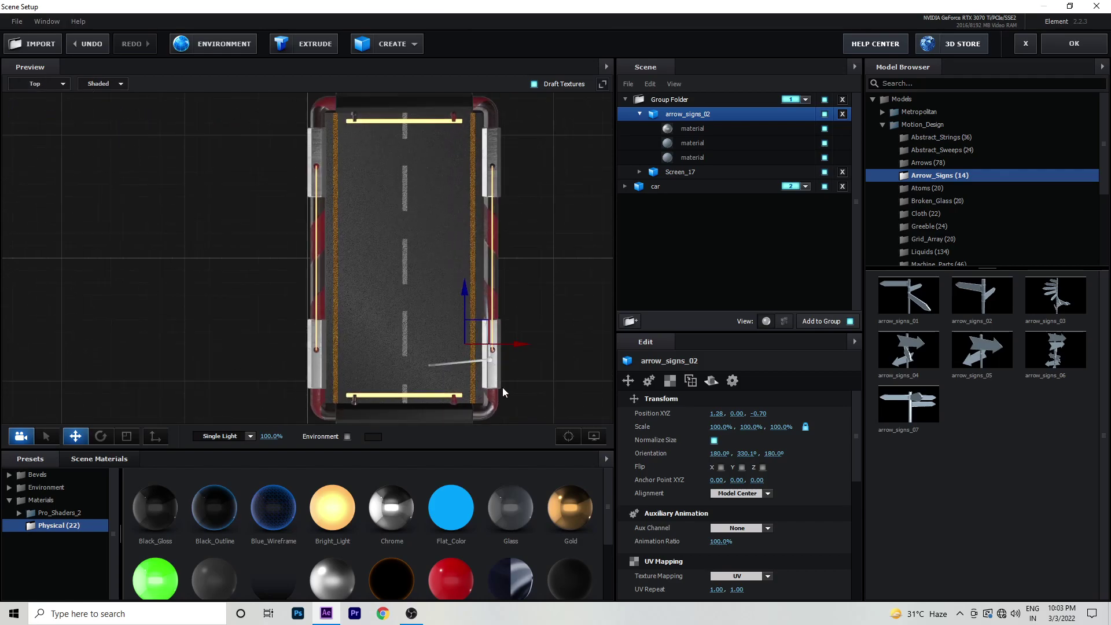
{"action": "left_click", "coordinate": [563, 430]}
{"action": "scroll", "coordinate": [409, 334], "scroll_direction": "up", "scroll_amount": 2}
{"action": "scroll", "coordinate": [408, 334], "scroll_direction": "up", "scroll_amount": 2}
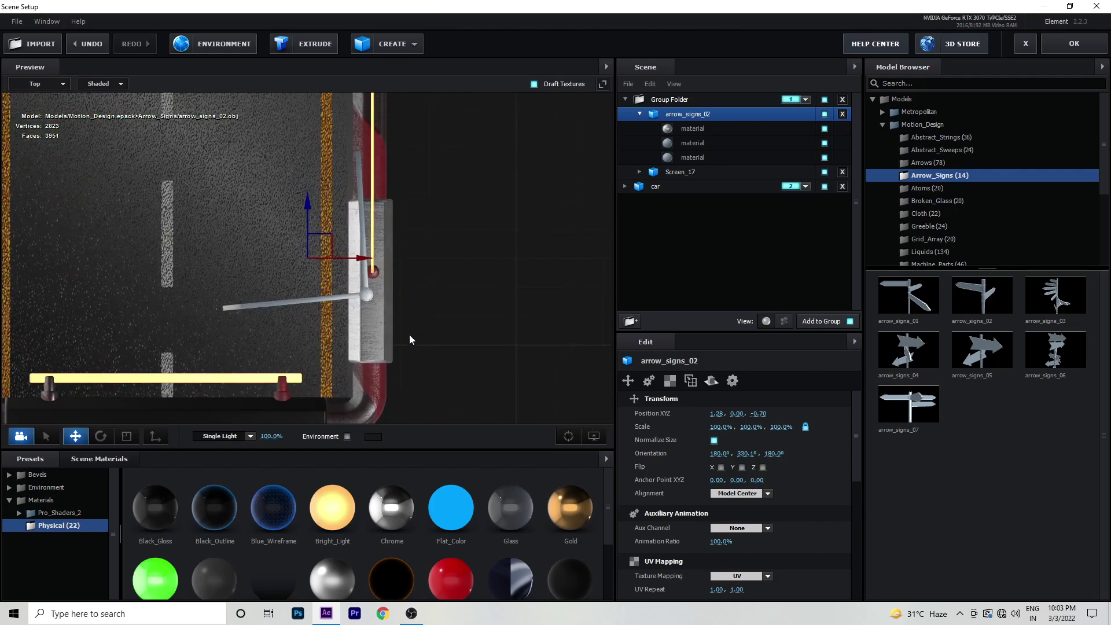
{"action": "scroll", "coordinate": [408, 334], "scroll_direction": "up", "scroll_amount": 2}
{"action": "scroll", "coordinate": [408, 334], "scroll_direction": "up", "scroll_amount": 2}
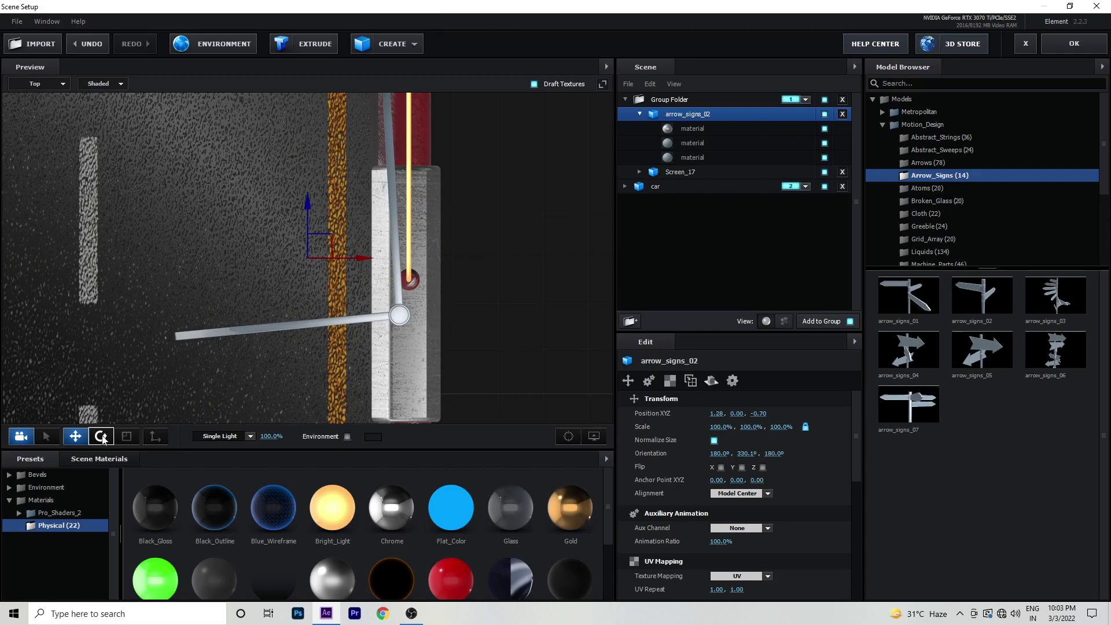
{"action": "left_click", "coordinate": [155, 436]}
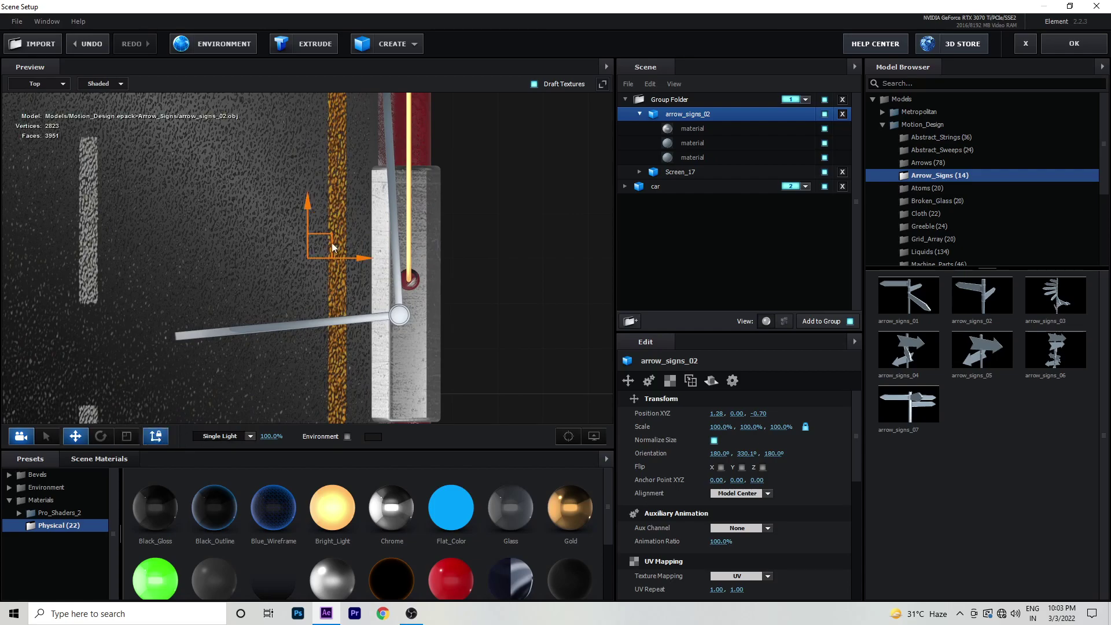
{"action": "left_click_drag", "start_coordinate": [307, 211], "coordinate": [307, 275]}
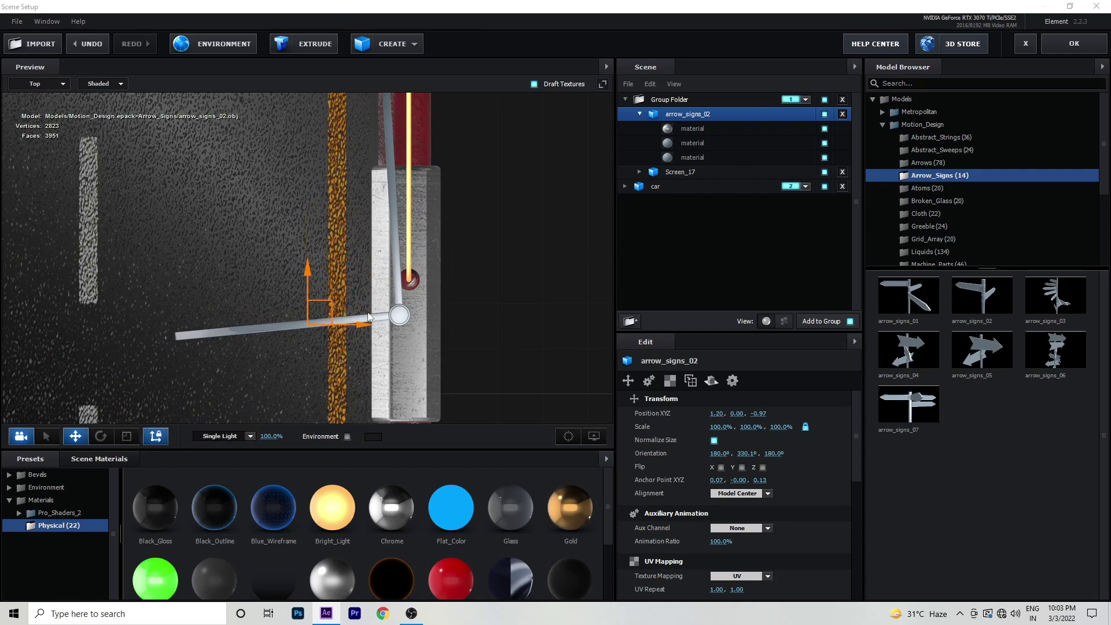
{"action": "left_click_drag", "start_coordinate": [362, 322], "coordinate": [457, 327]}
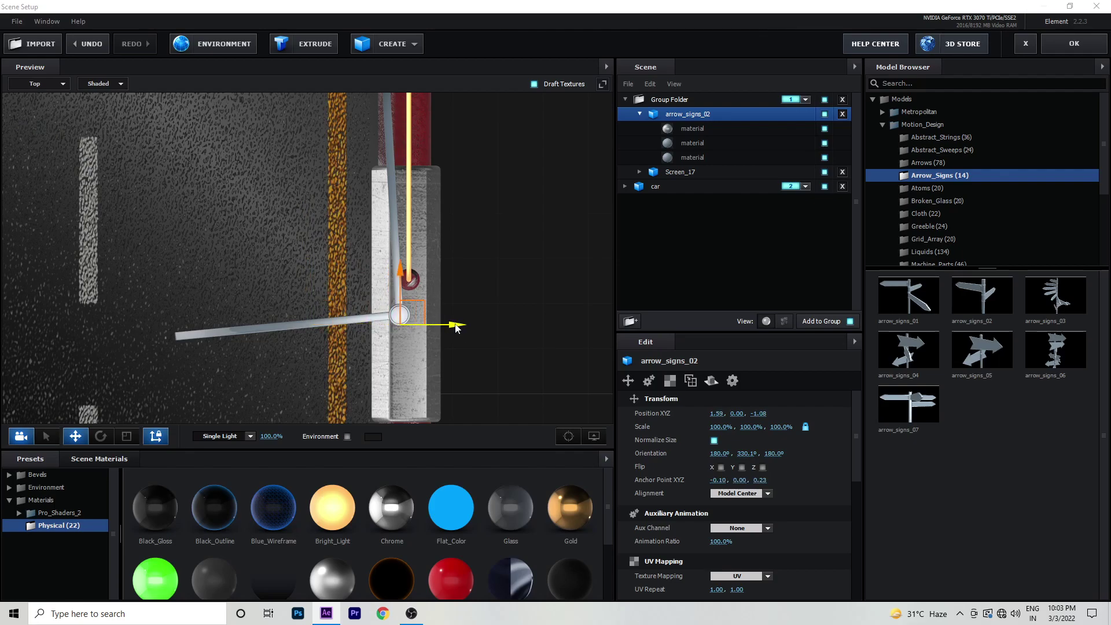
{"action": "left_click_drag", "start_coordinate": [399, 289], "coordinate": [399, 286]}
Step: Show the signpost's parts, select arrow boards arrow_signs_02_2 and _3, and view from above
{"action": "left_click", "coordinate": [784, 322]}
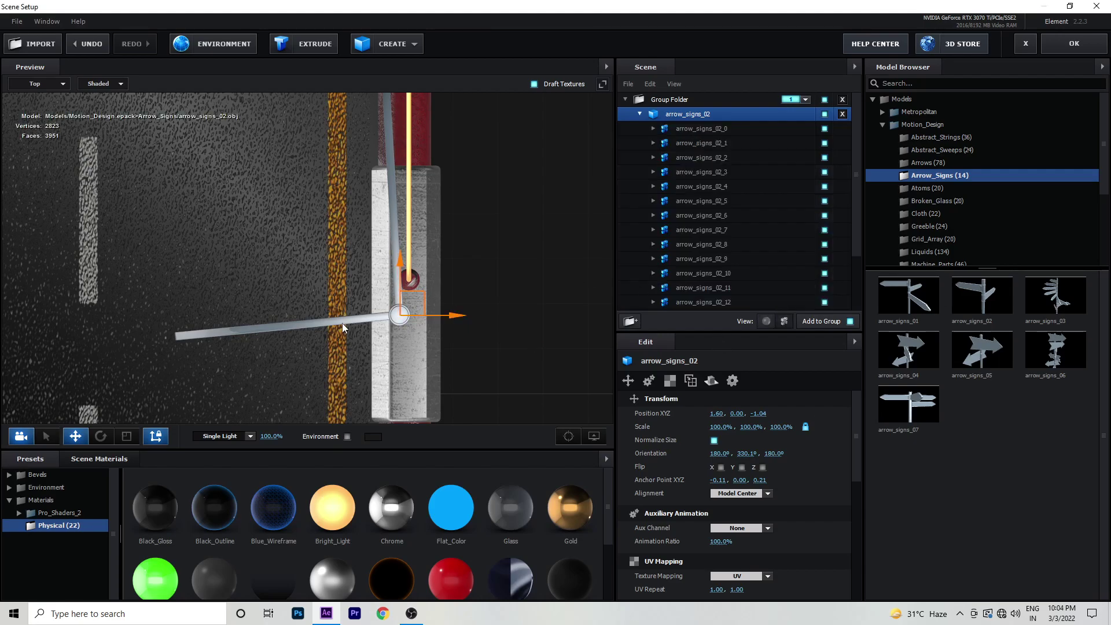
{"action": "left_click", "coordinate": [41, 85]}
{"action": "left_click", "coordinate": [35, 93]}
{"action": "left_click_drag", "start_coordinate": [490, 295], "coordinate": [420, 200]}
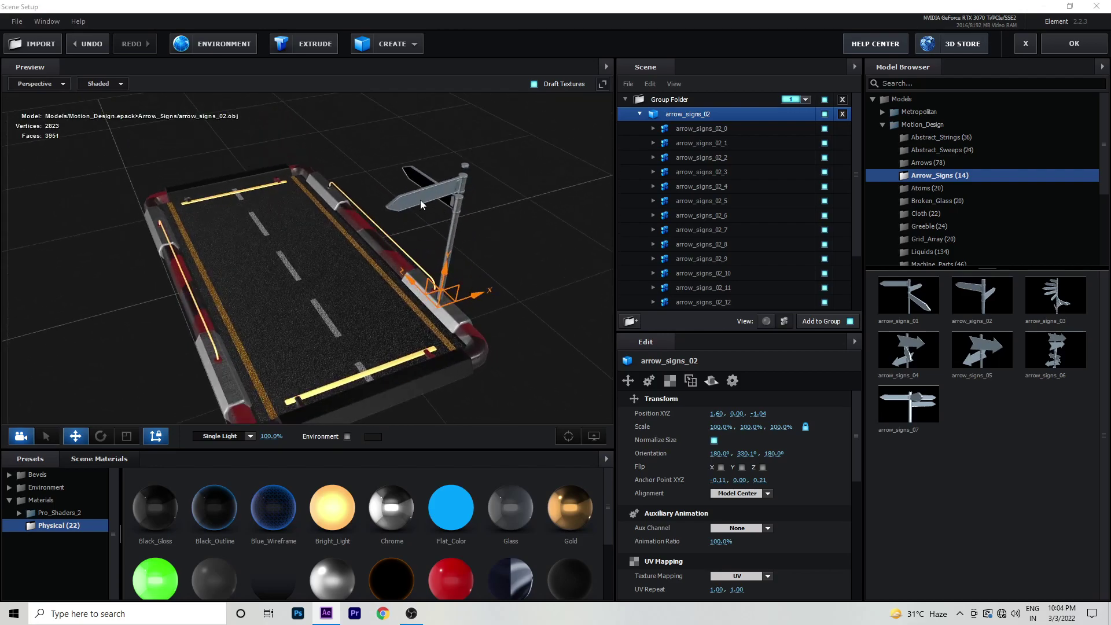
{"action": "scroll", "coordinate": [440, 217], "scroll_direction": "up", "scroll_amount": 3}
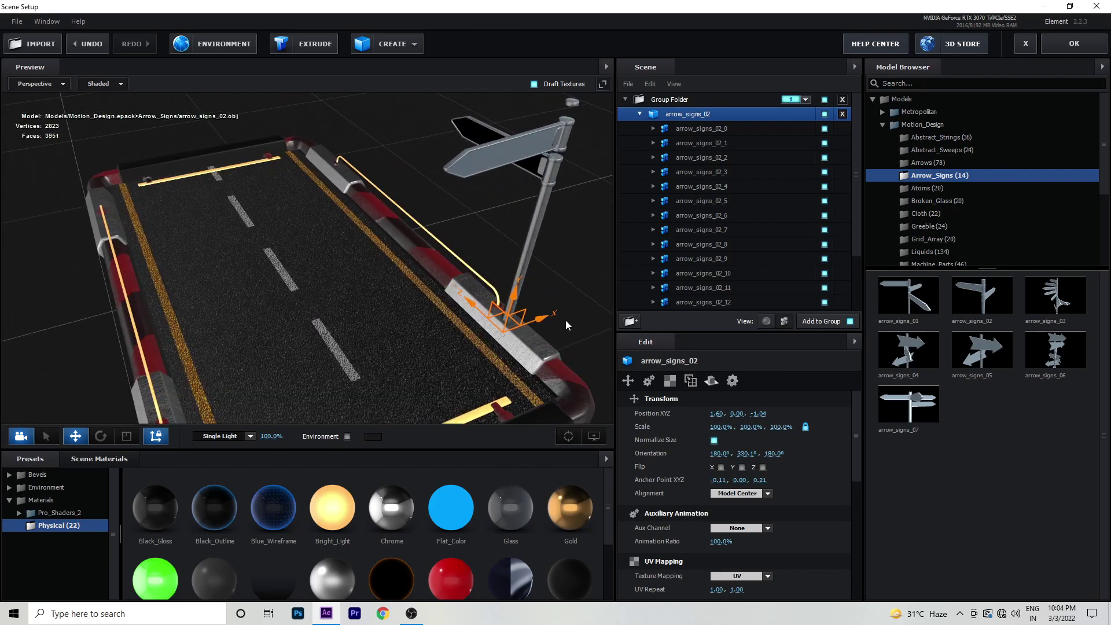
{"action": "left_click_drag", "start_coordinate": [566, 325], "coordinate": [549, 242]}
{"action": "left_click", "coordinate": [525, 154]}
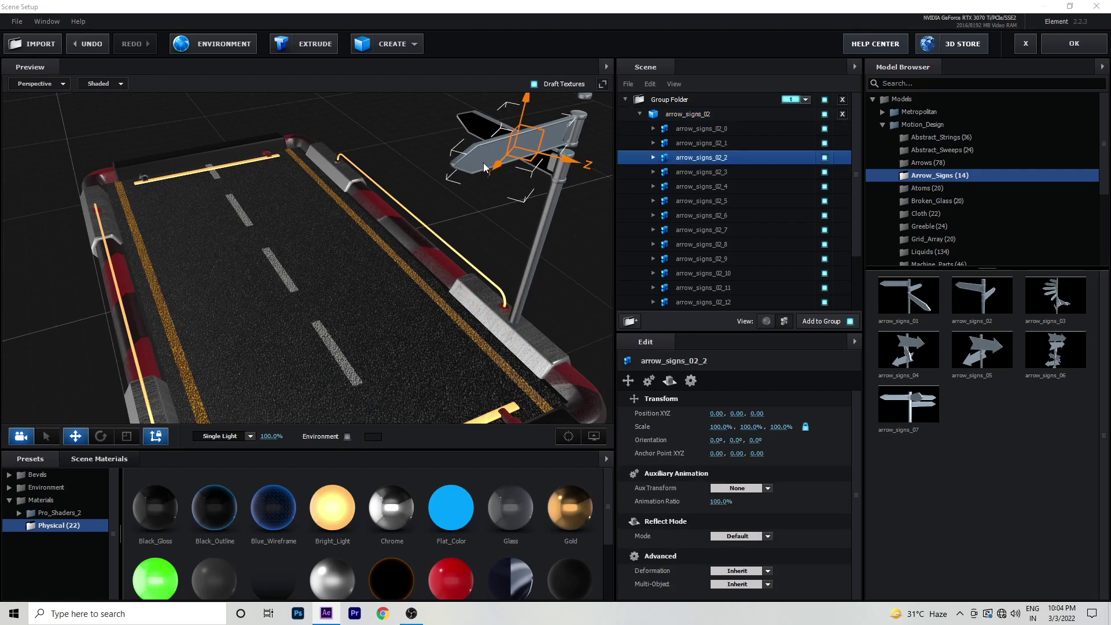
{"action": "left_click", "coordinate": [711, 172], "text": "ctrl"}
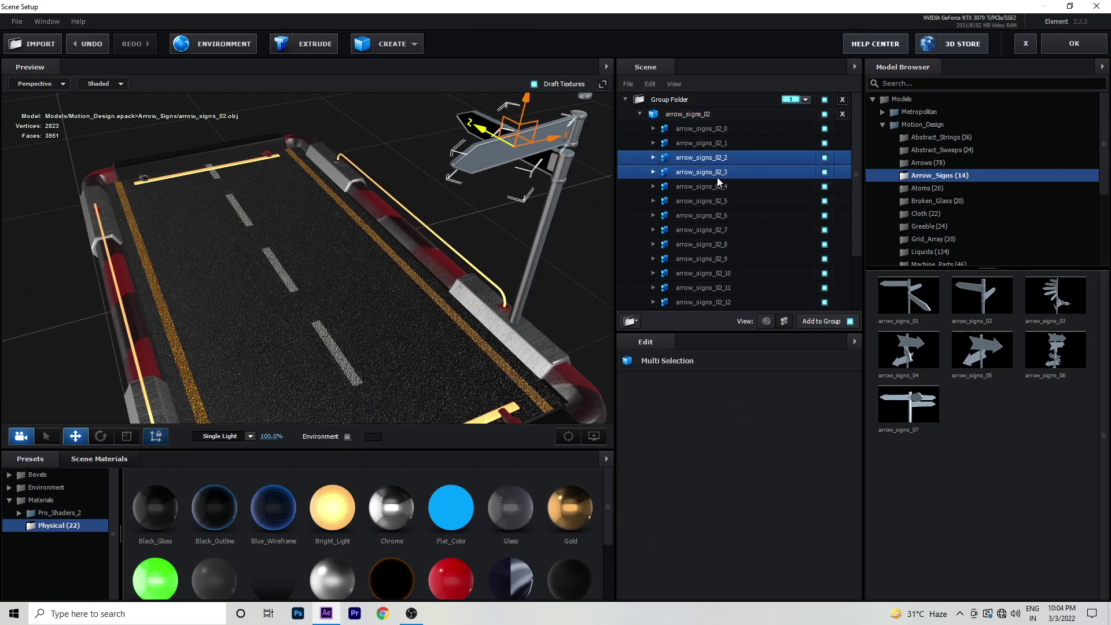
{"action": "left_click", "coordinate": [36, 82]}
{"action": "left_click", "coordinate": [35, 112]}
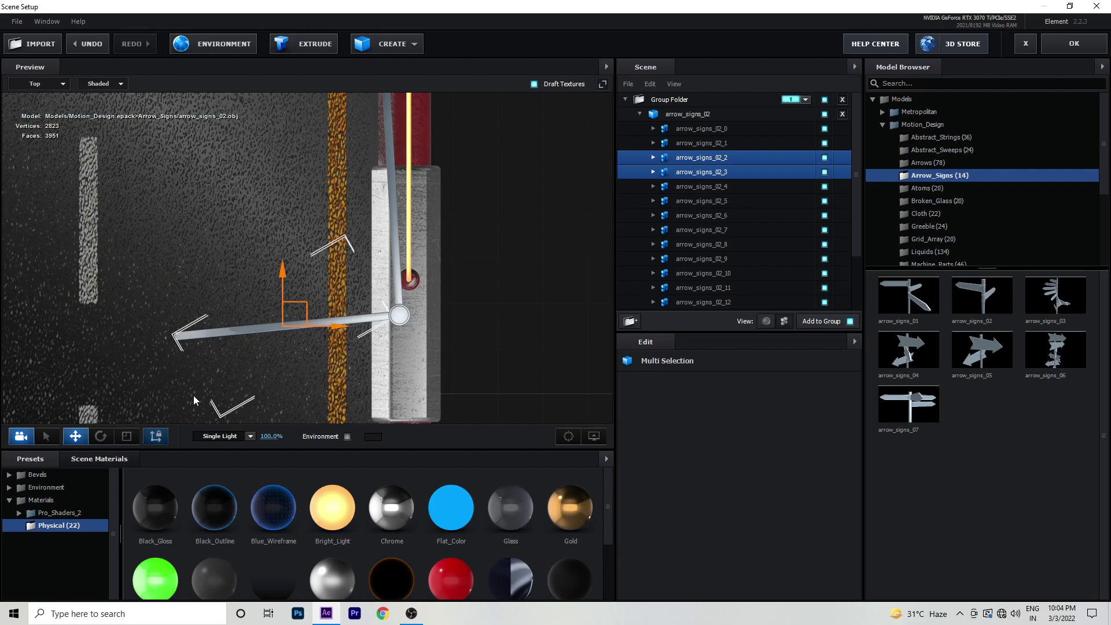
Step: Move the pivots of arrow_signs_02_3 and arrow_signs_02_2 onto the post
{"action": "left_click_drag", "start_coordinate": [340, 331], "coordinate": [414, 325]}
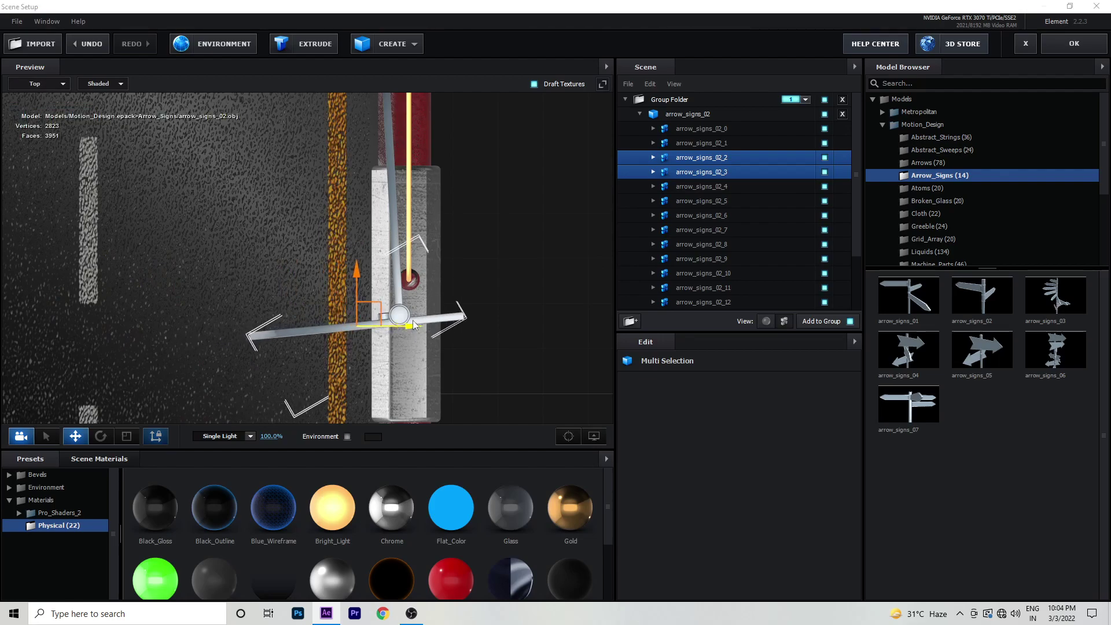
{"action": "key", "text": "ctrl+z"}
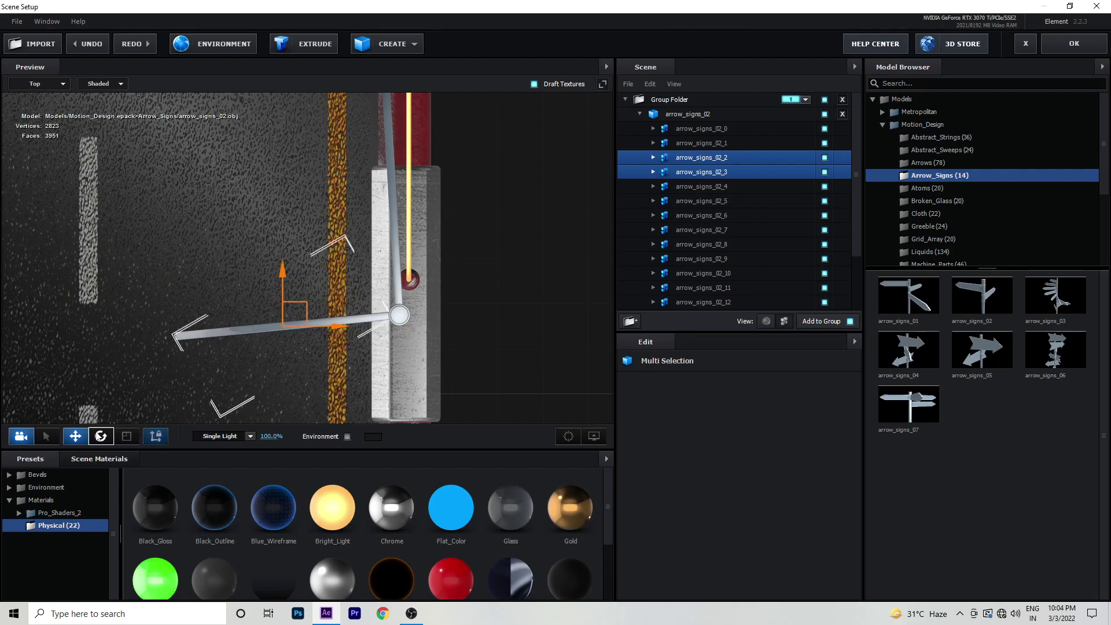
{"action": "left_click", "coordinate": [76, 437]}
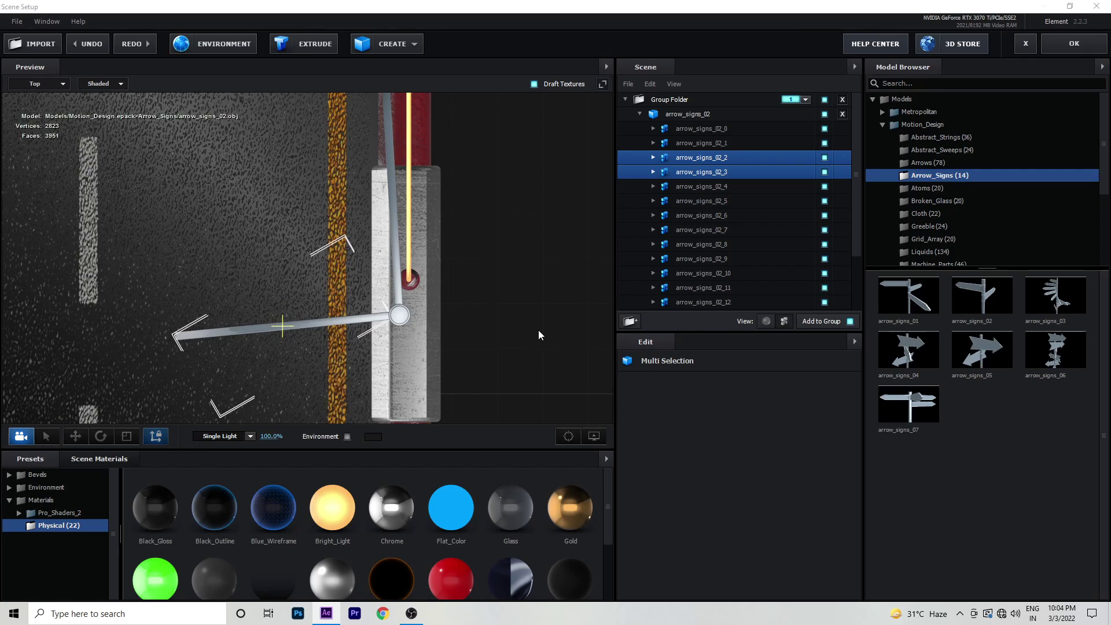
{"action": "left_click", "coordinate": [717, 174]}
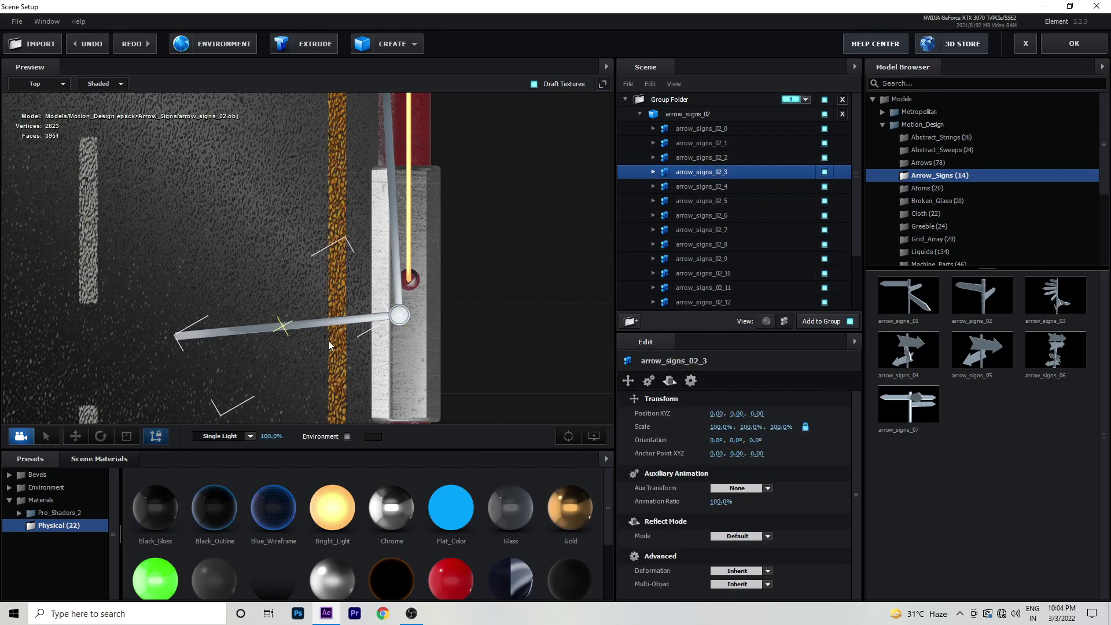
{"action": "left_click", "coordinate": [76, 436]}
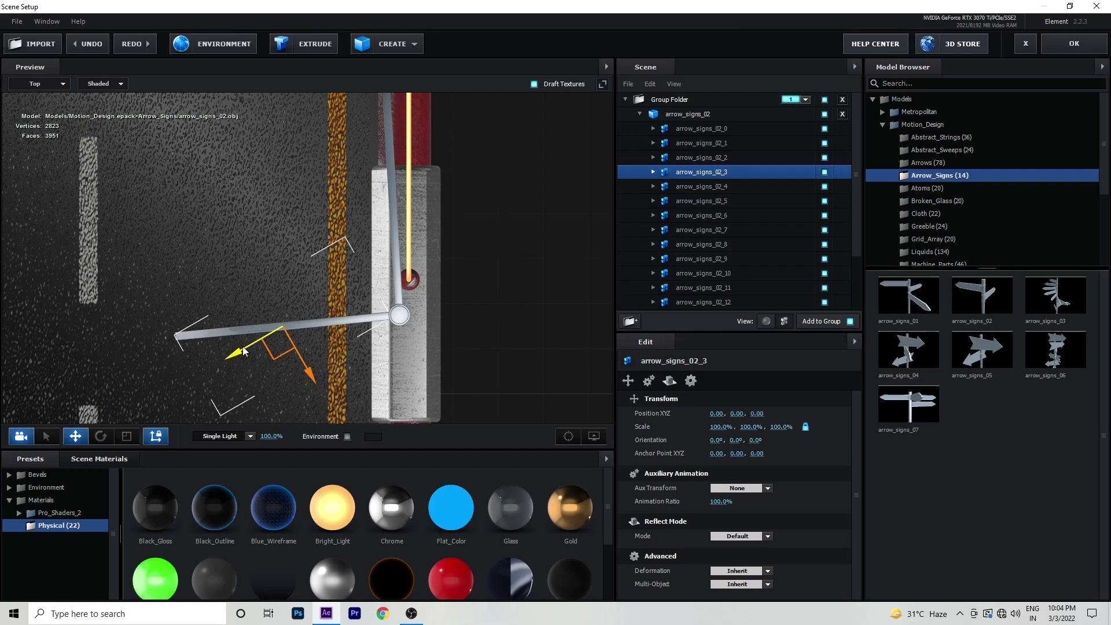
{"action": "mouse_move", "coordinate": [243, 351]}
{"action": "left_mouse_down"}
{"action": "mouse_move", "coordinate": [430, 349]}
{"action": "mouse_move", "coordinate": [348, 342]}
{"action": "left_mouse_up"}
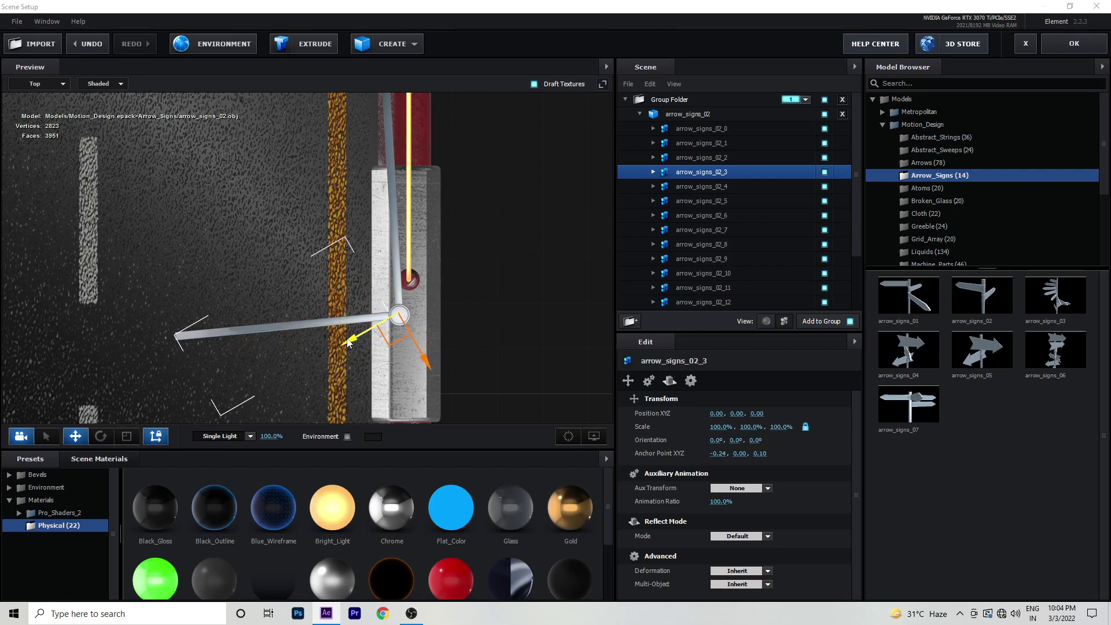
{"action": "left_click", "coordinate": [712, 188]}
{"action": "left_click", "coordinate": [710, 170]}
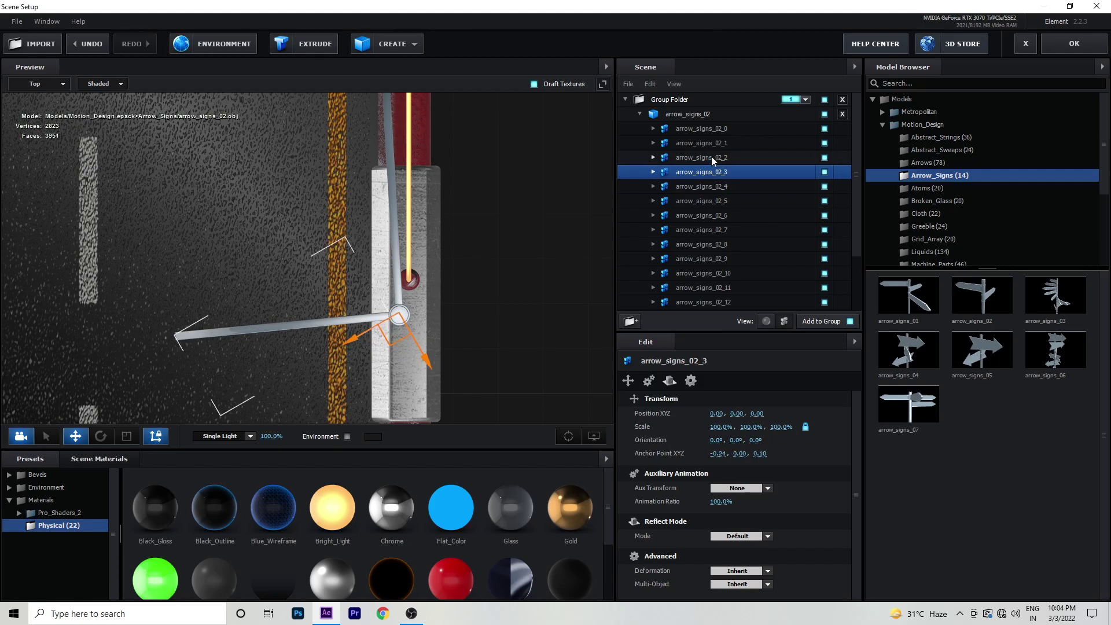
{"action": "left_click", "coordinate": [710, 157]}
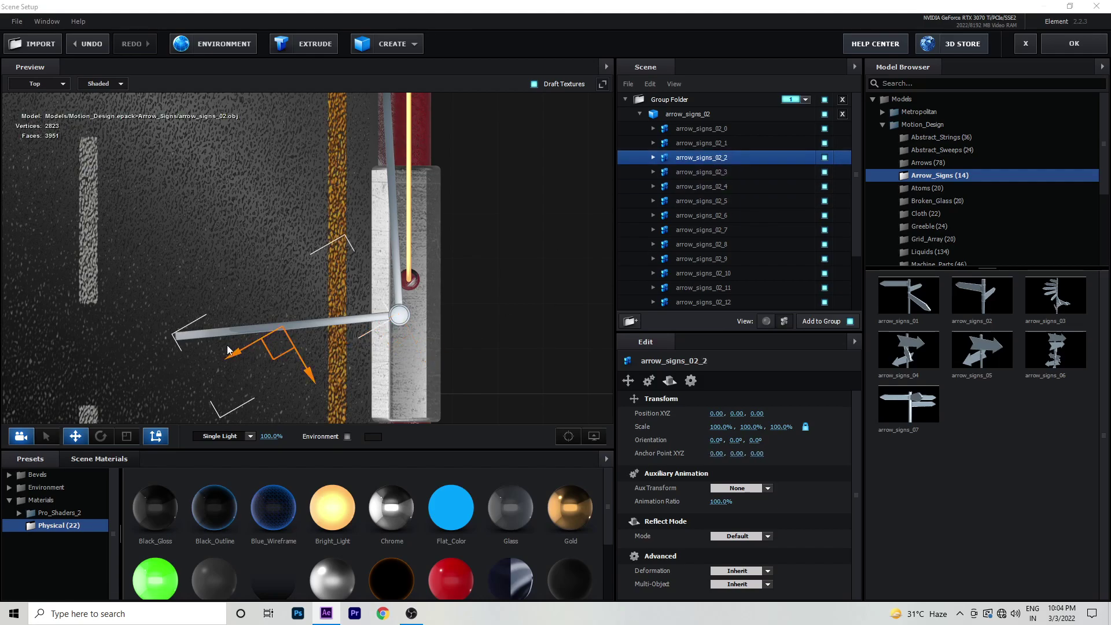
{"action": "mouse_move", "coordinate": [241, 351]}
{"action": "left_mouse_down"}
{"action": "mouse_move", "coordinate": [375, 329]}
{"action": "mouse_move", "coordinate": [351, 353]}
{"action": "mouse_move", "coordinate": [370, 342]}
{"action": "left_mouse_up"}
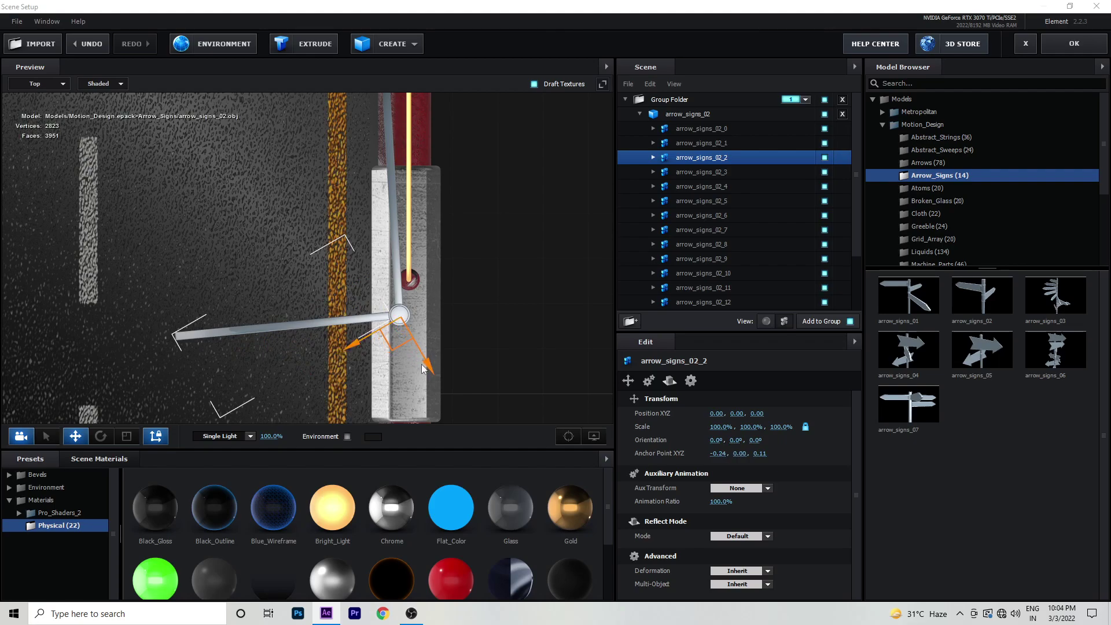
{"action": "left_click_drag", "start_coordinate": [429, 366], "coordinate": [424, 359]}
{"action": "left_click", "coordinate": [159, 440]}
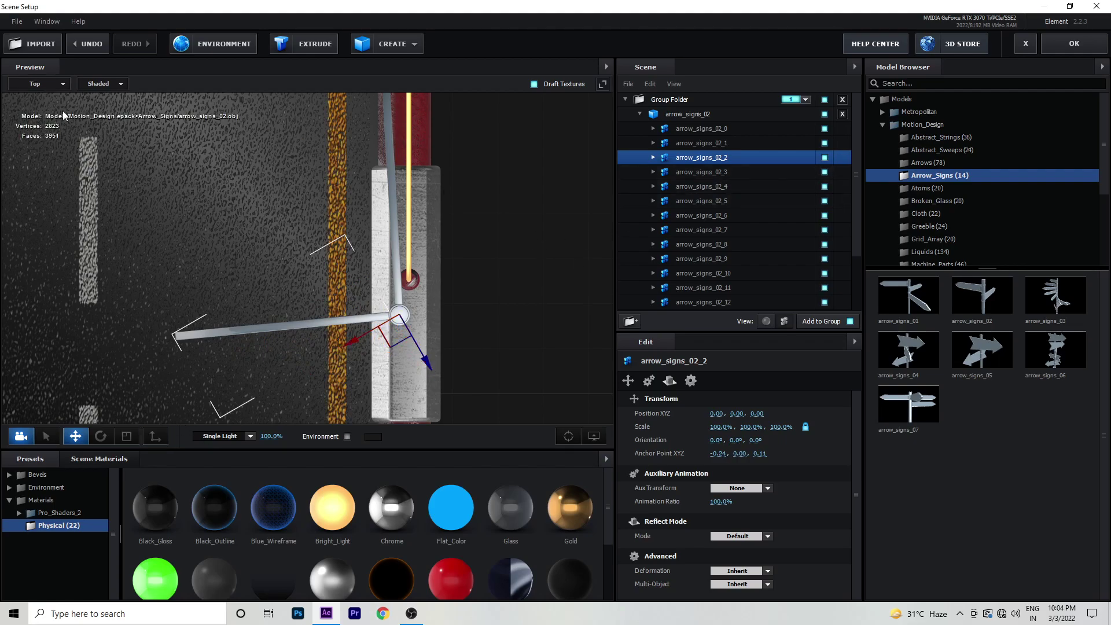
Step: Test-rotate arrow_signs_02_3 around the post in perspective view, then undo it
{"action": "left_click", "coordinate": [36, 84]}
{"action": "left_click", "coordinate": [35, 91]}
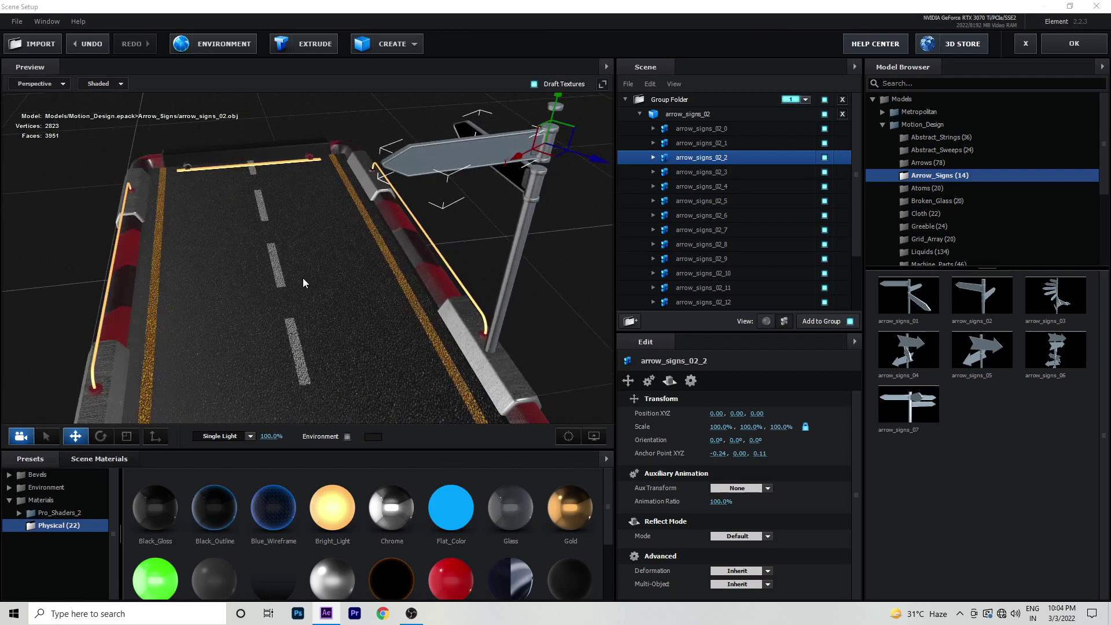
{"action": "left_click", "coordinate": [706, 172]}
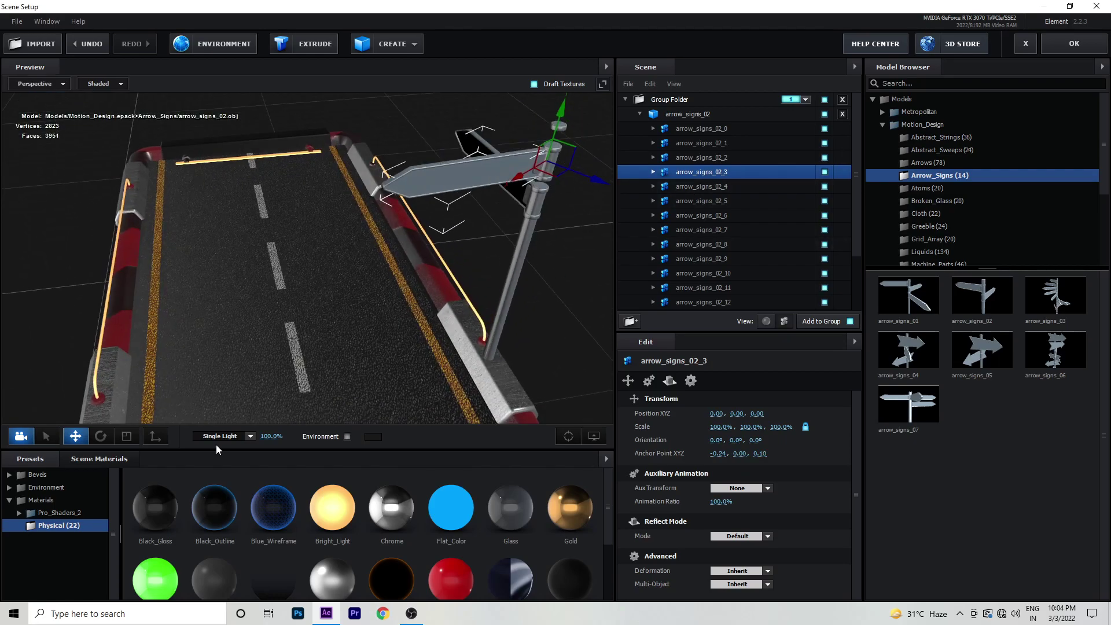
{"action": "left_click", "coordinate": [100, 438]}
{"action": "left_click_drag", "start_coordinate": [527, 184], "coordinate": [650, 203]}
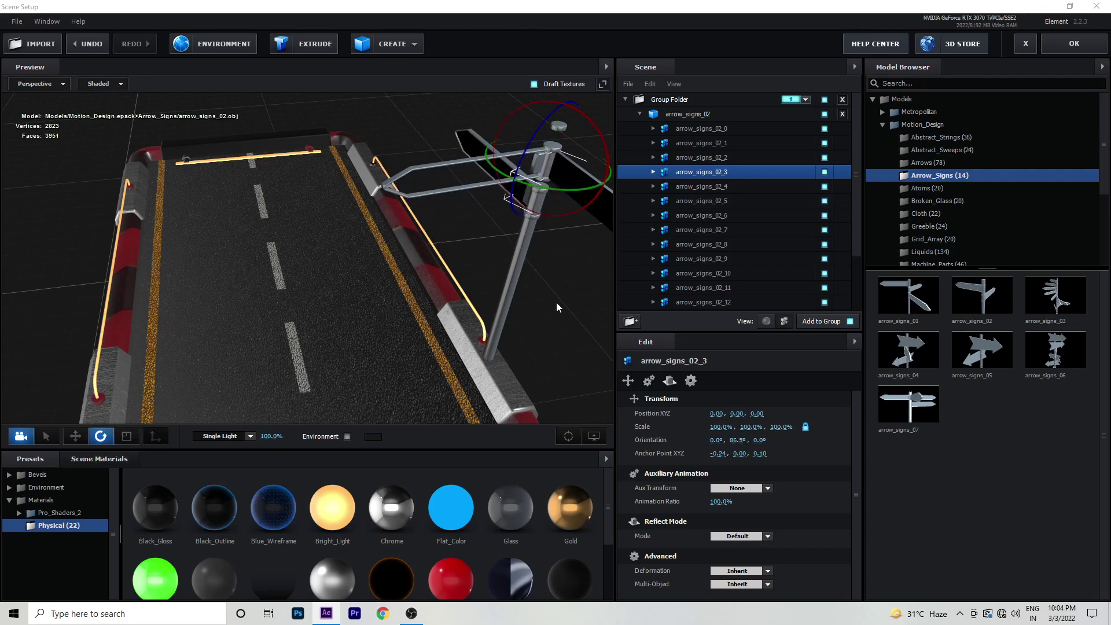
{"action": "left_click_drag", "start_coordinate": [556, 302], "coordinate": [563, 289]}
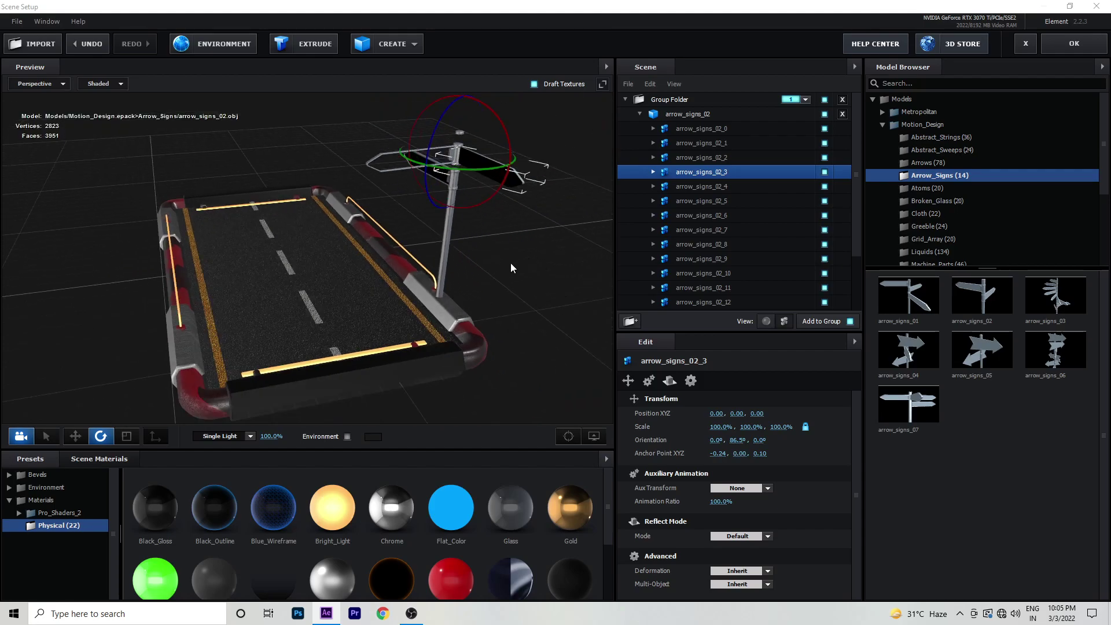
{"action": "left_click_drag", "start_coordinate": [510, 263], "coordinate": [505, 292]}
{"action": "key", "text": "ctrl+z"}
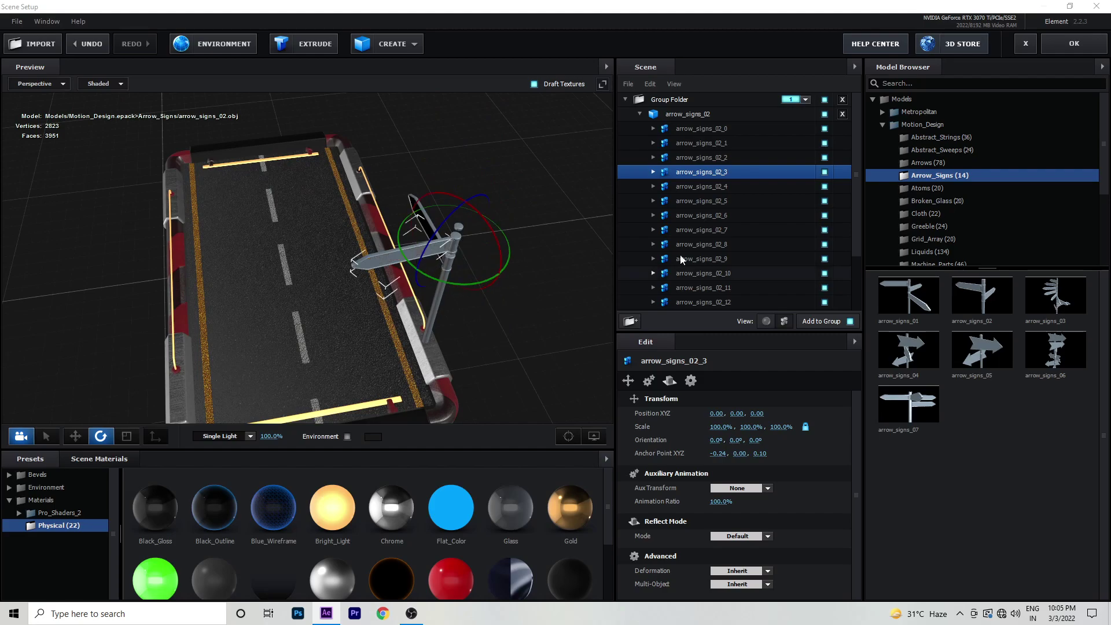
Step: Rotate arrow_signs_02_2 and _3 together to a diagonal orientation around the pole
{"action": "left_click", "coordinate": [695, 186], "text": "ctrl"}
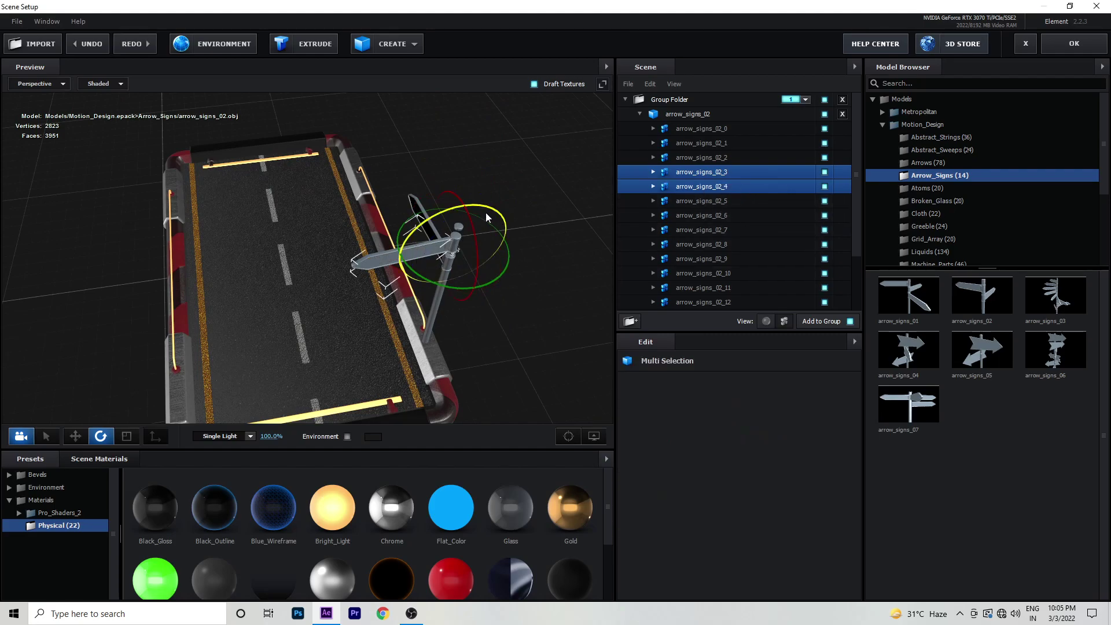
{"action": "left_click_drag", "start_coordinate": [415, 276], "coordinate": [474, 288]}
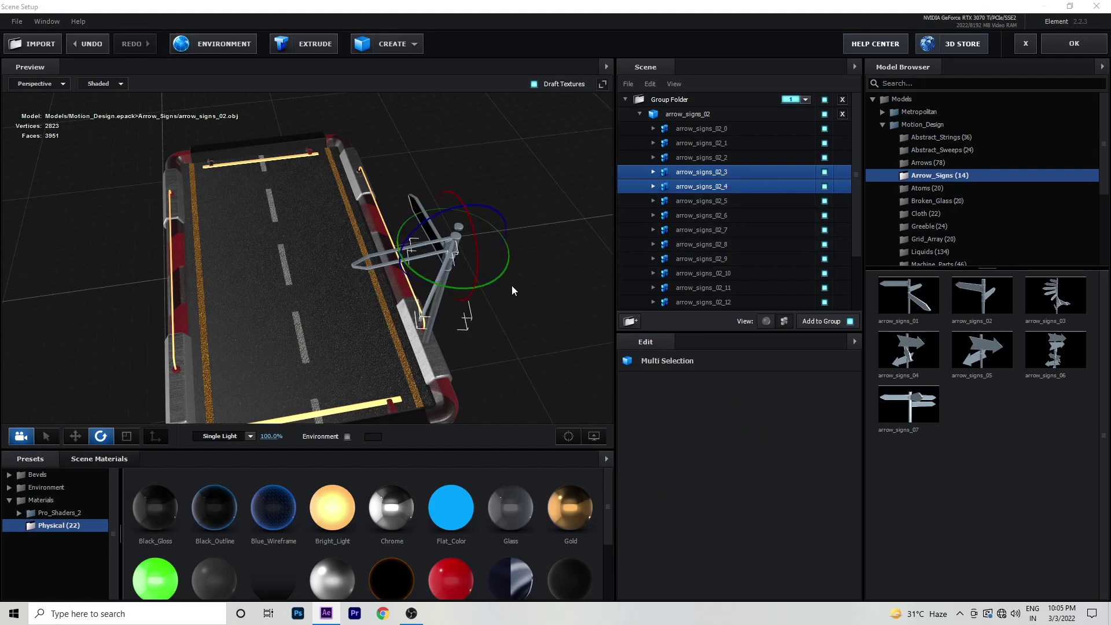
{"action": "key", "text": "ctrl+z"}
{"action": "left_click", "coordinate": [701, 172]}
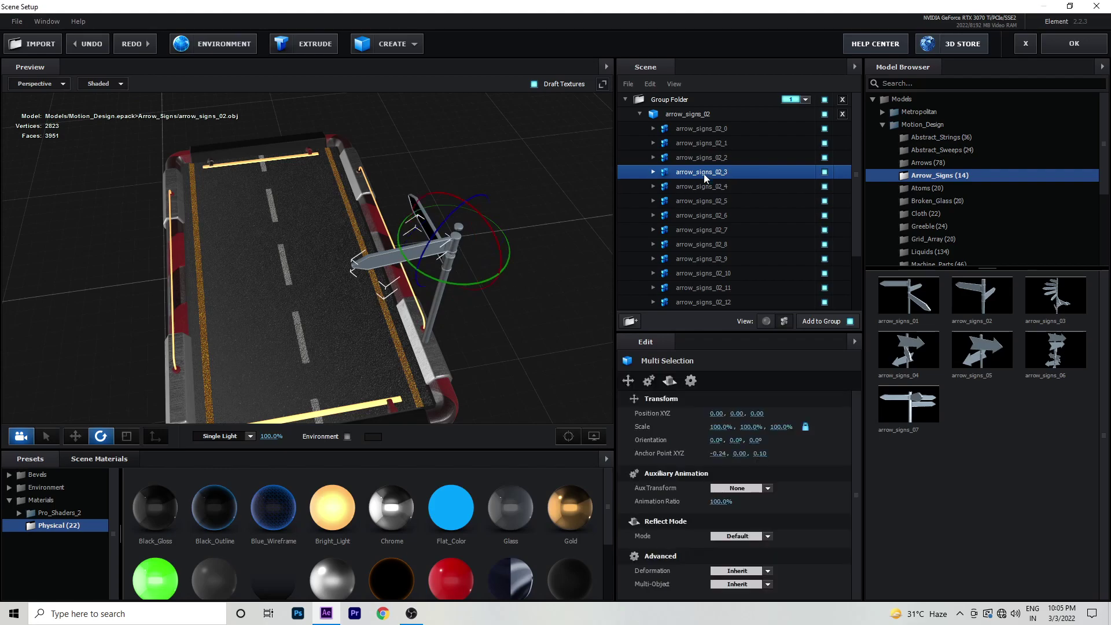
{"action": "left_click", "coordinate": [703, 158], "text": "ctrl"}
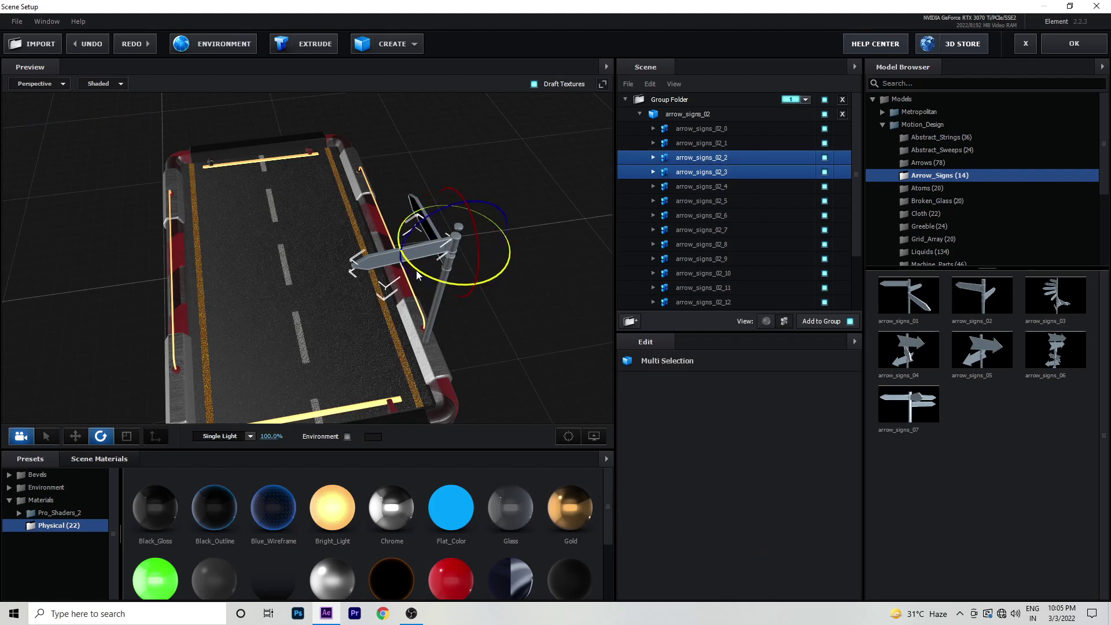
{"action": "left_click_drag", "start_coordinate": [415, 269], "coordinate": [519, 304]}
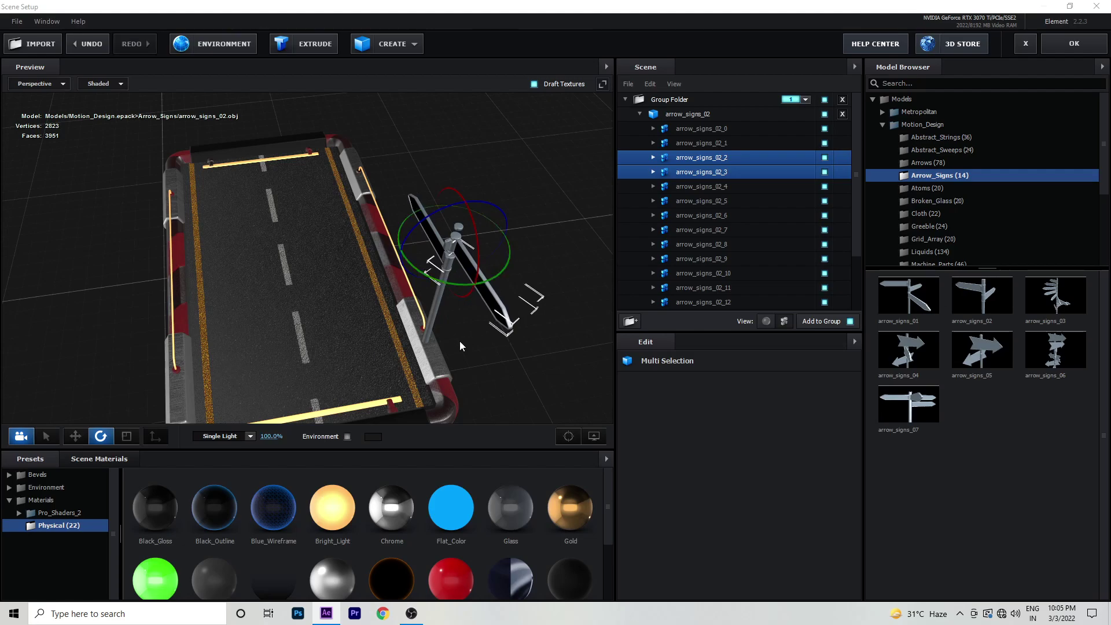
{"action": "left_click_drag", "start_coordinate": [459, 342], "coordinate": [474, 314]}
{"action": "mouse_move", "coordinate": [546, 408]}
{"action": "left_mouse_down"}
{"action": "mouse_move", "coordinate": [538, 359]}
{"action": "mouse_move", "coordinate": [473, 372]}
{"action": "left_mouse_up"}
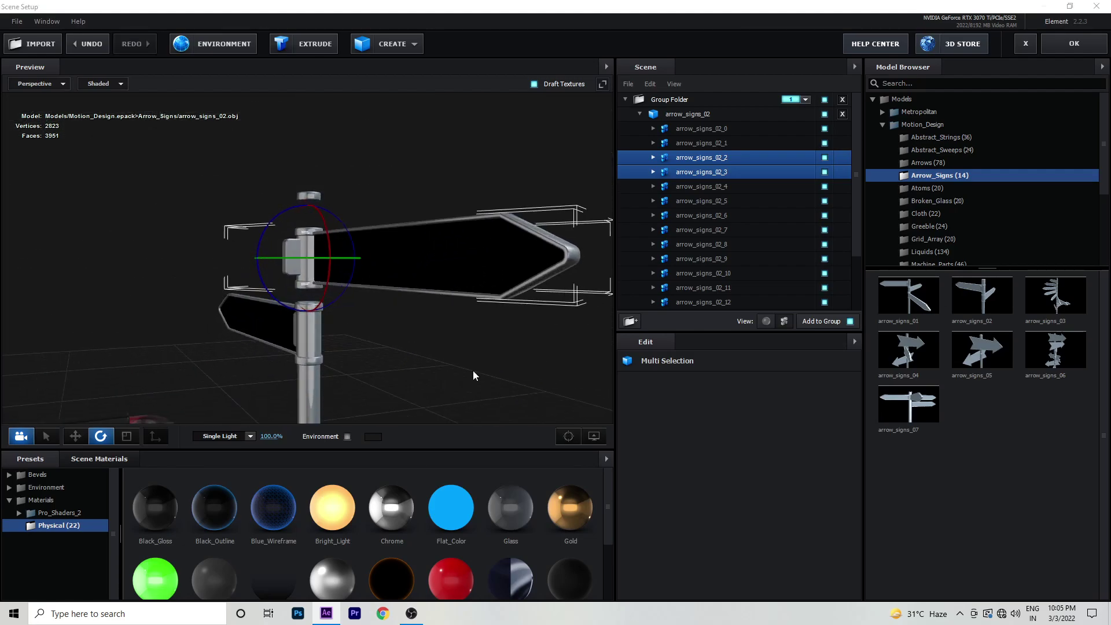
Step: Stretch the lower pole piece arrow_signs_02_13 to 55.2% Y scale and inspect it
{"action": "left_click", "coordinate": [305, 397]}
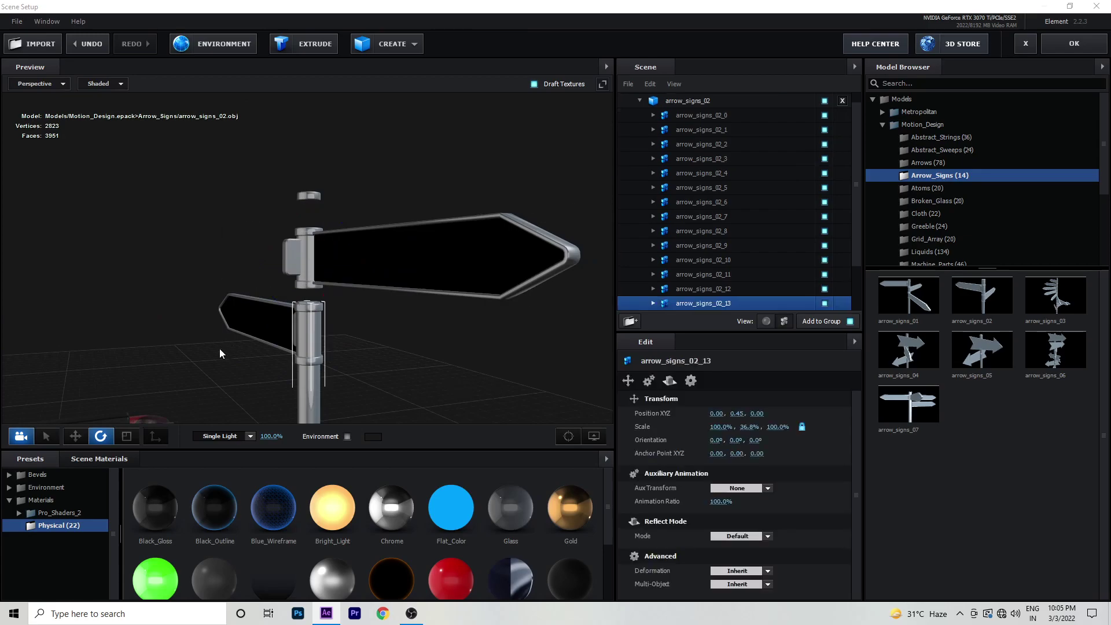
{"action": "left_click", "coordinate": [127, 437]}
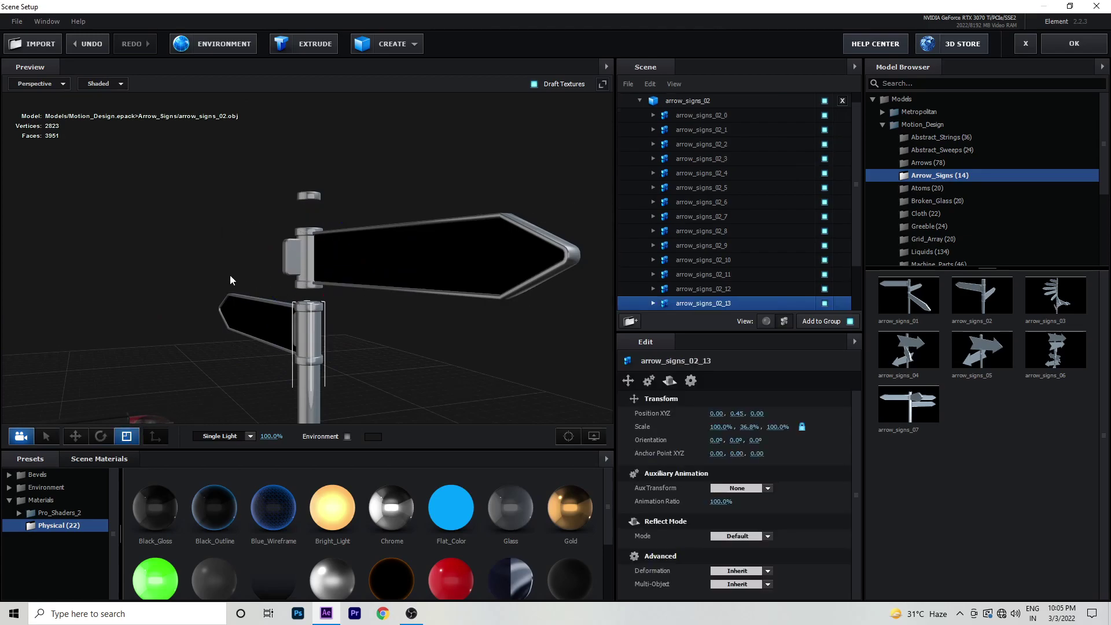
{"action": "scroll", "coordinate": [524, 260], "scroll_direction": "down", "scroll_amount": 5}
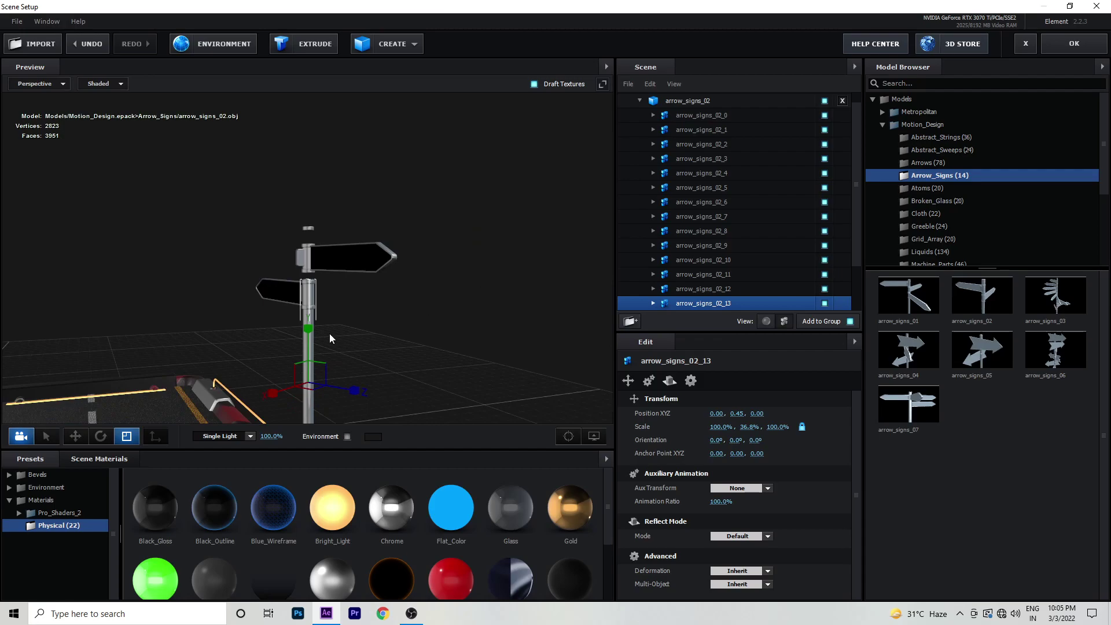
{"action": "left_click_drag", "start_coordinate": [304, 333], "coordinate": [306, 278]}
{"action": "mouse_move", "coordinate": [378, 308]}
{"action": "left_mouse_down"}
{"action": "mouse_move", "coordinate": [369, 238]}
{"action": "mouse_move", "coordinate": [331, 242]}
{"action": "left_mouse_up"}
{"action": "scroll", "coordinate": [351, 334], "scroll_direction": "down", "scroll_amount": 3}
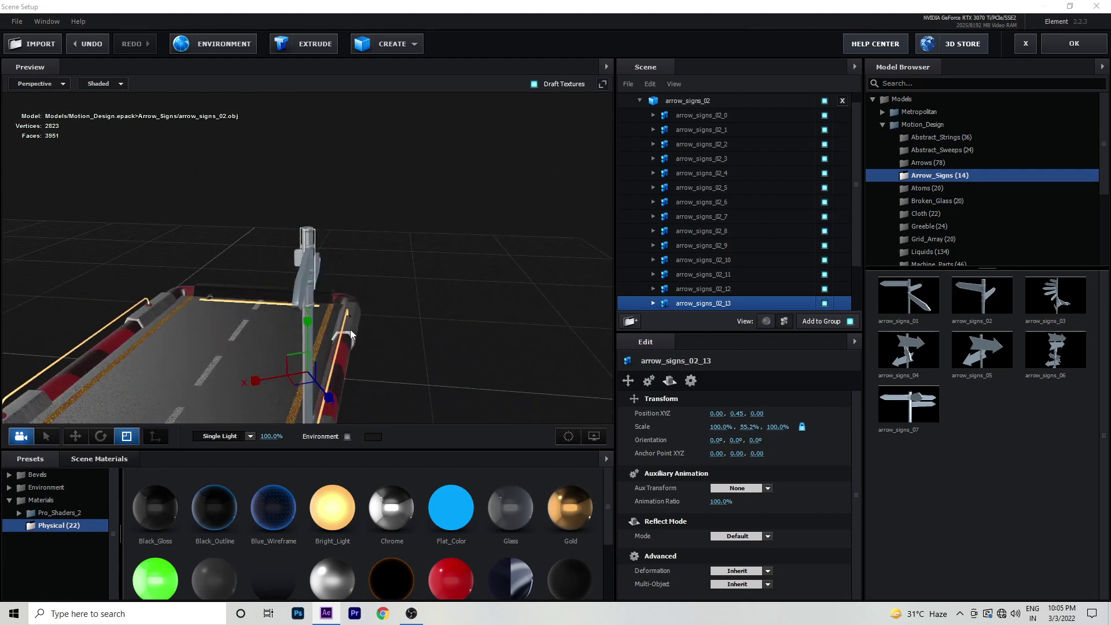
{"action": "mouse_move", "coordinate": [349, 328]}
{"action": "left_mouse_down"}
{"action": "mouse_move", "coordinate": [409, 346]}
{"action": "mouse_move", "coordinate": [412, 332]}
{"action": "left_mouse_up"}
{"action": "scroll", "coordinate": [413, 332], "scroll_direction": "up", "scroll_amount": 5}
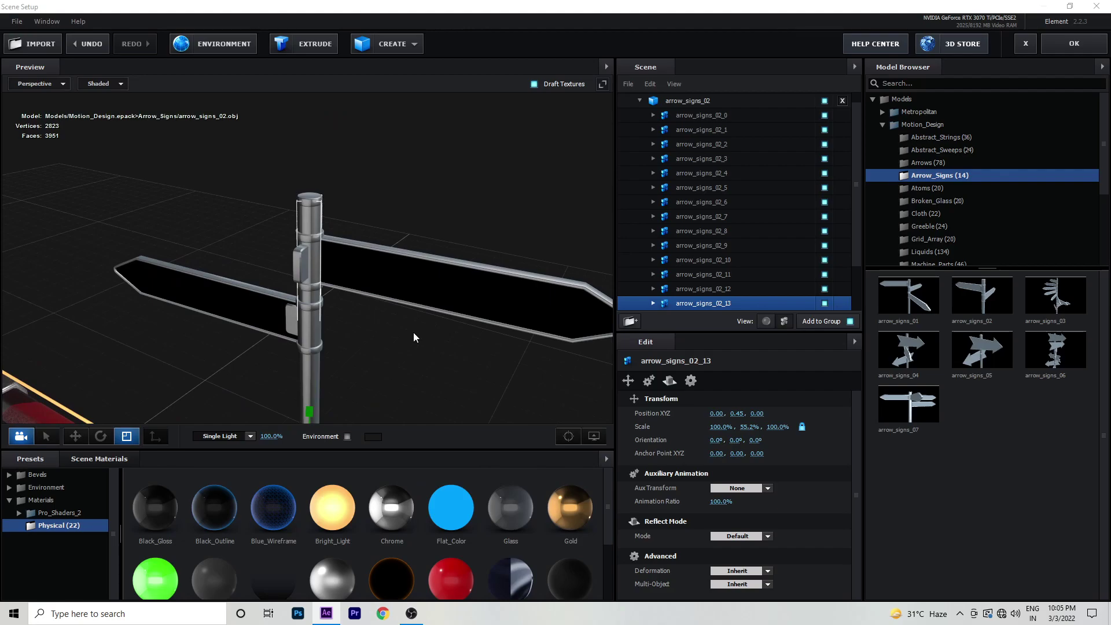
{"action": "scroll", "coordinate": [413, 332], "scroll_direction": "down", "scroll_amount": 5}
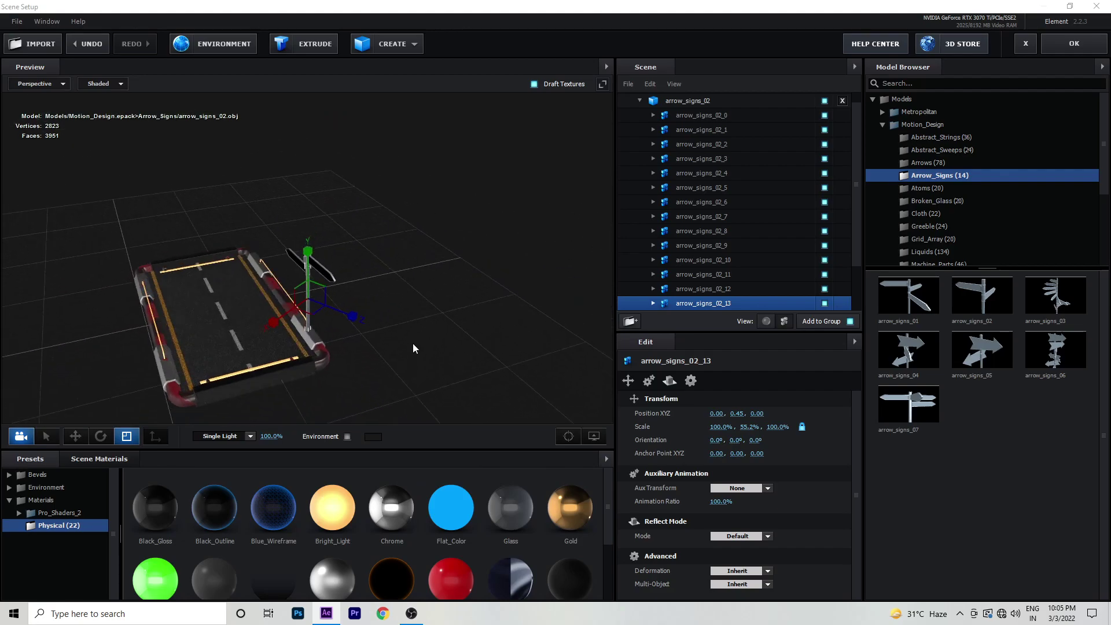
{"action": "scroll", "coordinate": [439, 271], "scroll_direction": "up", "scroll_amount": 2}
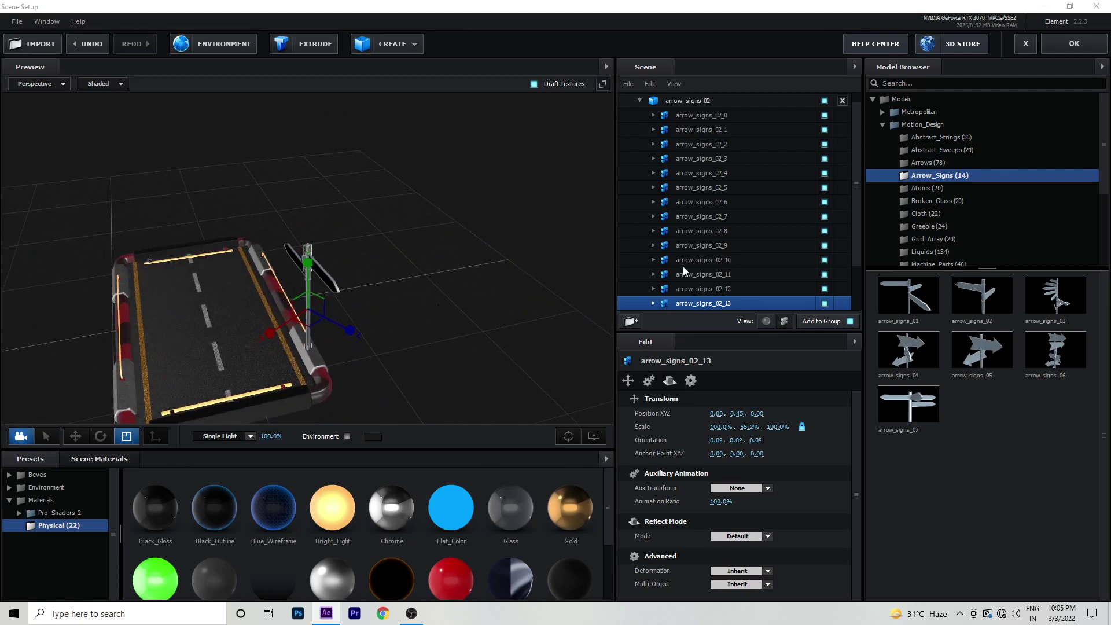
Step: Browse the Metropolitan and Motion_Design collections in the Model Browser
{"action": "left_click", "coordinate": [880, 125]}
{"action": "left_click", "coordinate": [879, 109]}
{"action": "left_click", "coordinate": [908, 123]}
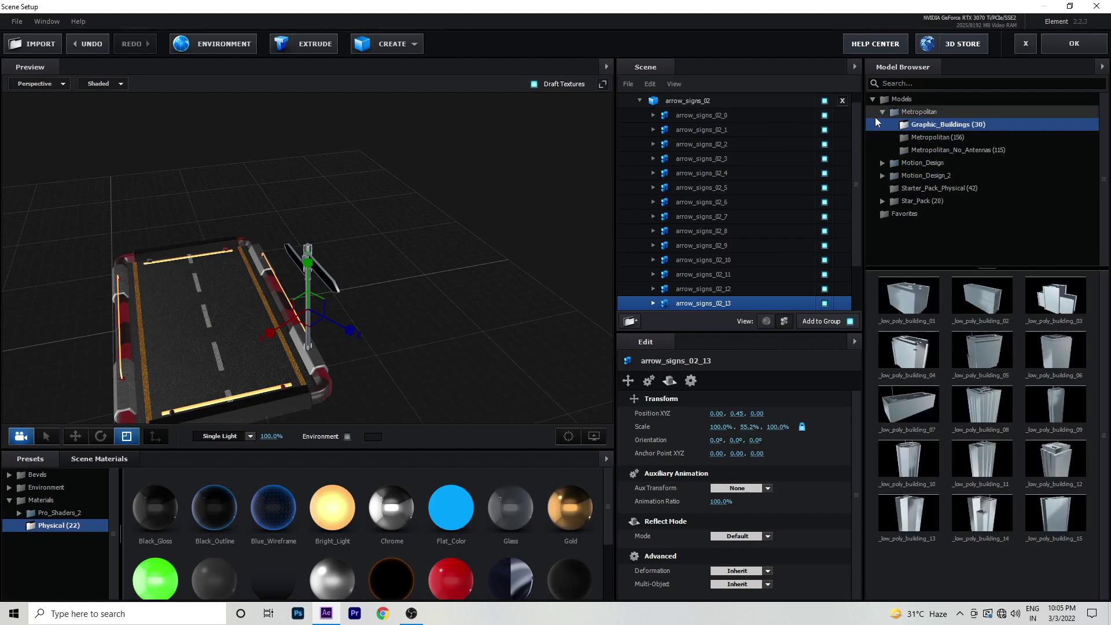
{"action": "left_click", "coordinate": [875, 116]}
{"action": "left_click", "coordinate": [882, 112]}
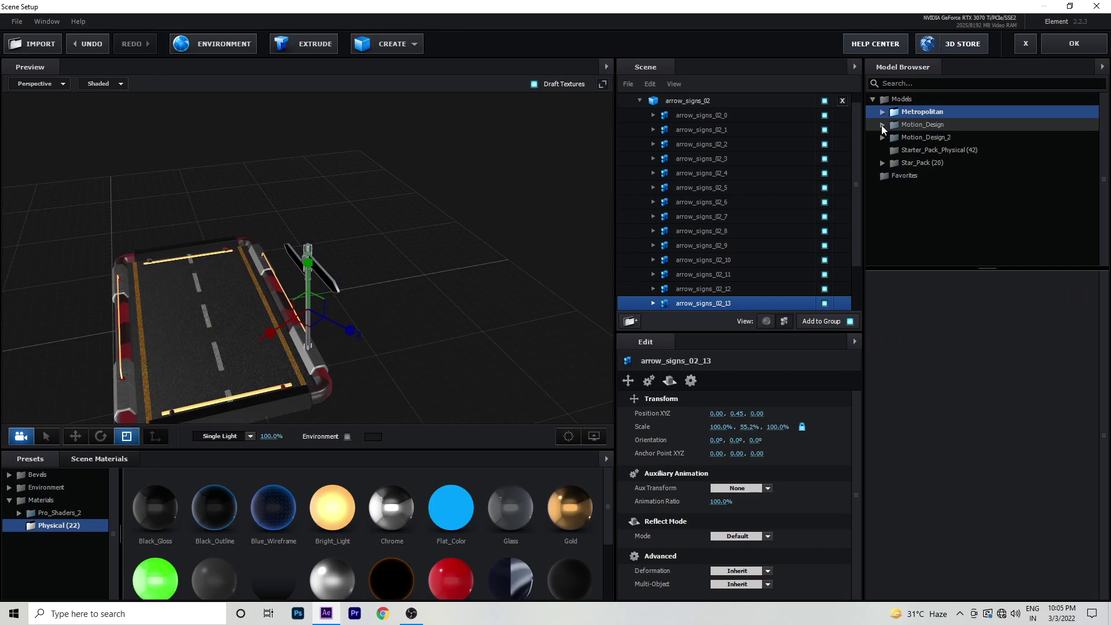
{"action": "left_click", "coordinate": [880, 125]}
{"action": "left_click", "coordinate": [883, 137]}
Step: Open Motion_Design_2's Mech category and add the Mech_Assortment_22 ring model
{"action": "left_click", "coordinate": [884, 137]}
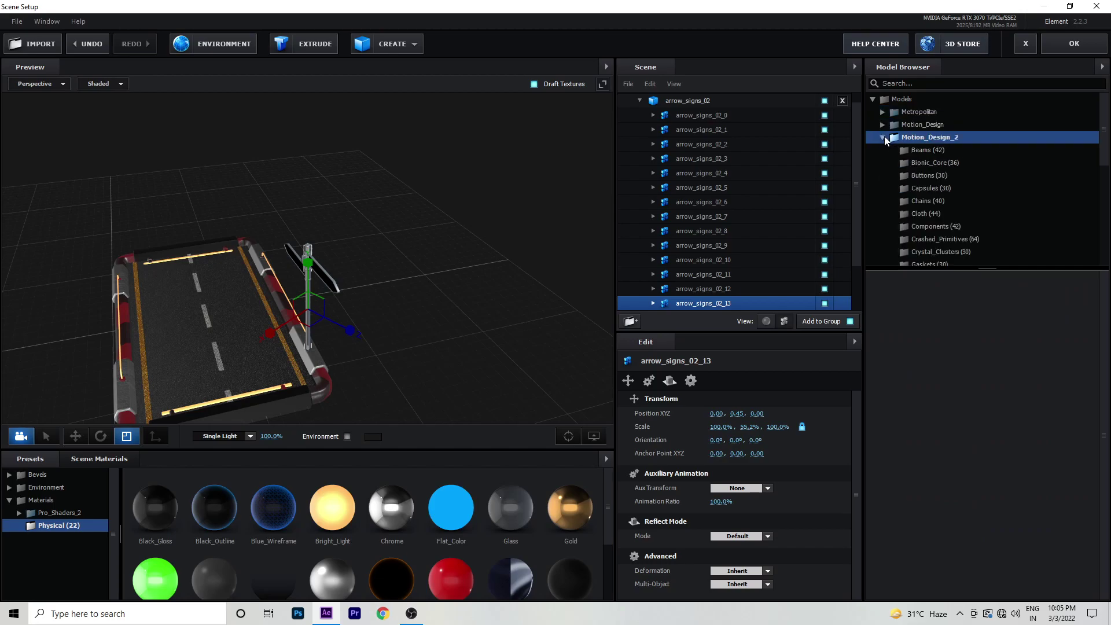
{"action": "left_click", "coordinate": [928, 161]}
{"action": "left_click", "coordinate": [929, 151]}
{"action": "left_click", "coordinate": [931, 162]}
{"action": "left_click", "coordinate": [936, 186]}
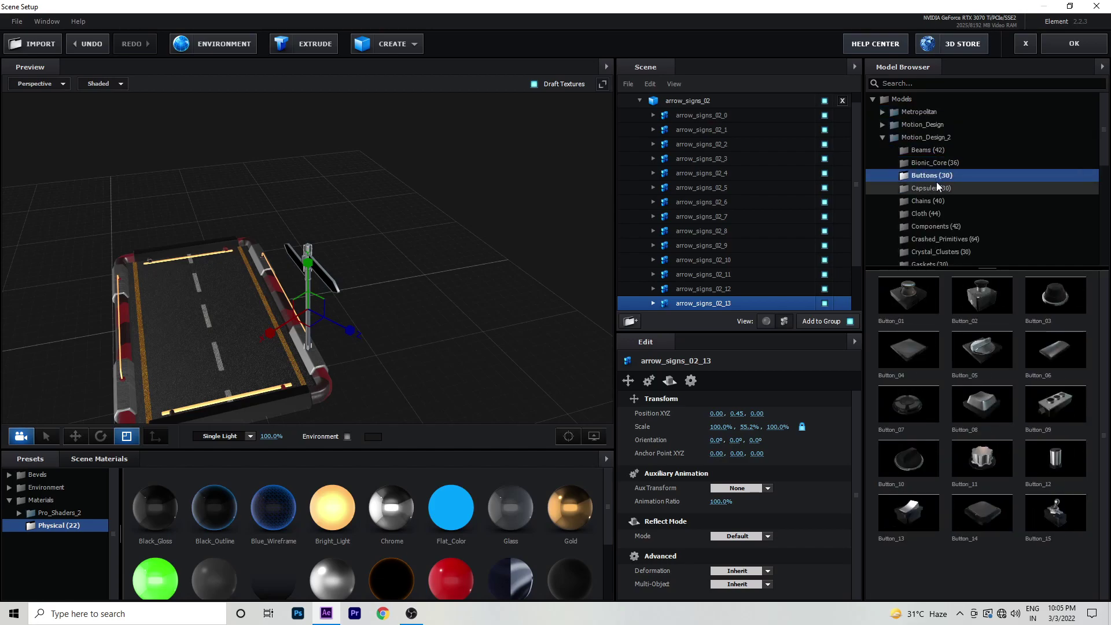
{"action": "left_click", "coordinate": [937, 200]}
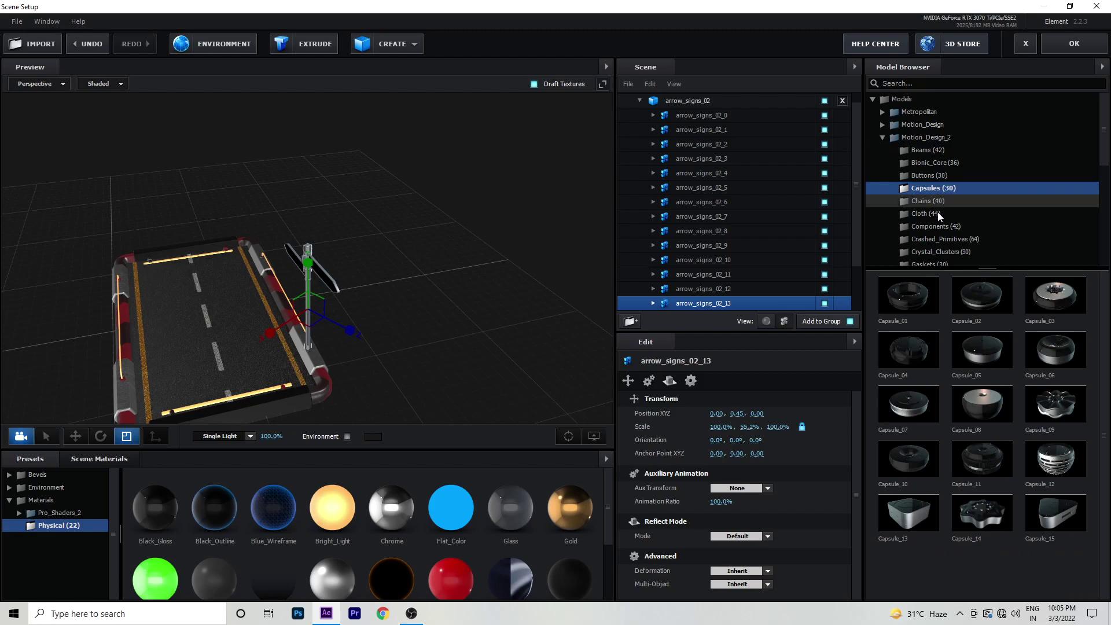
{"action": "scroll", "coordinate": [935, 243], "scroll_direction": "down", "scroll_amount": 2}
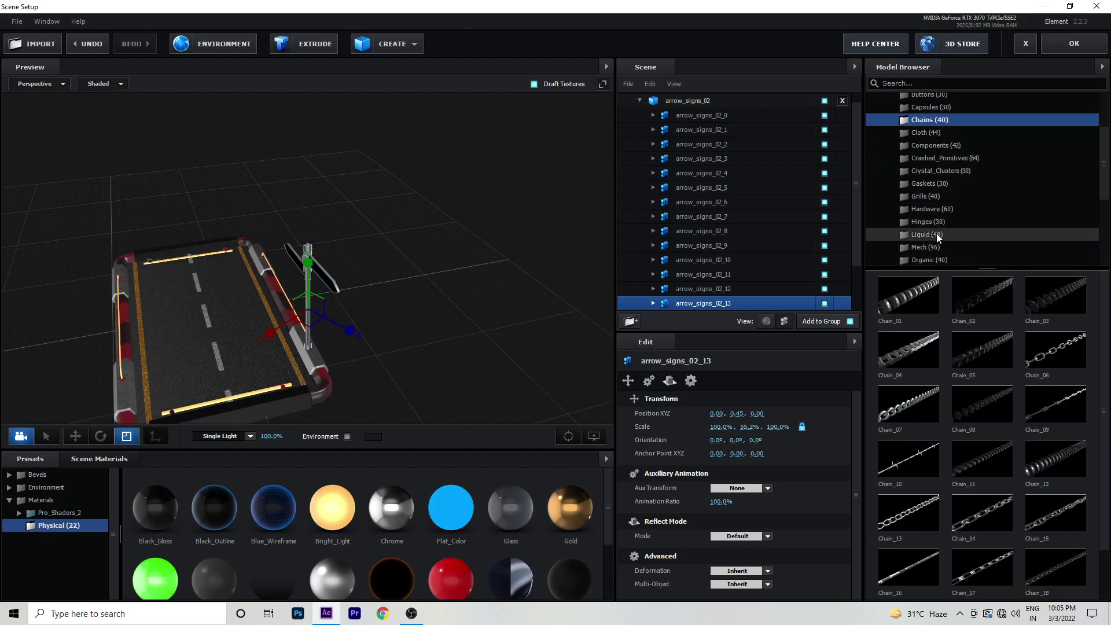
{"action": "left_click", "coordinate": [936, 245]}
{"action": "scroll", "coordinate": [996, 481], "scroll_direction": "down", "scroll_amount": 2}
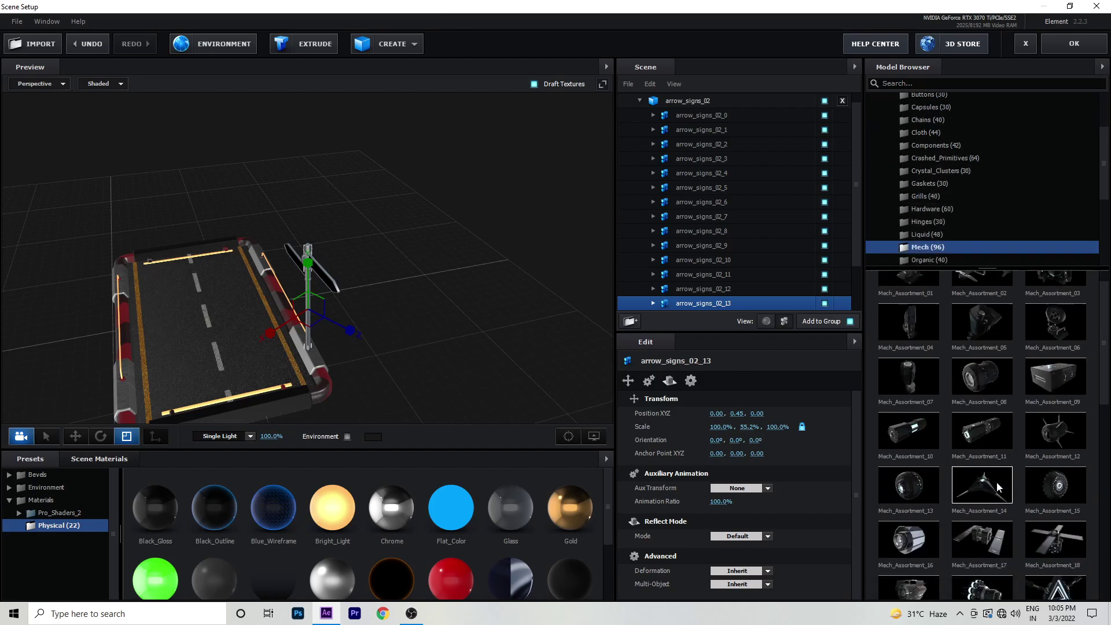
{"action": "scroll", "coordinate": [997, 483], "scroll_direction": "down", "scroll_amount": 2}
{"action": "scroll", "coordinate": [997, 483], "scroll_direction": "down", "scroll_amount": 2}
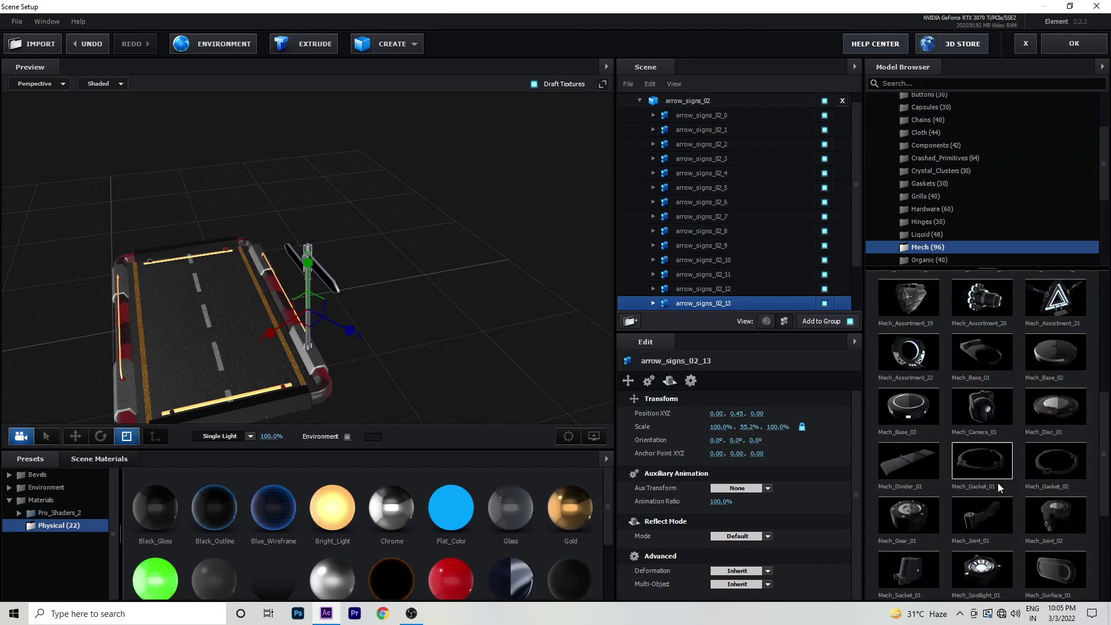
{"action": "left_click", "coordinate": [920, 357]}
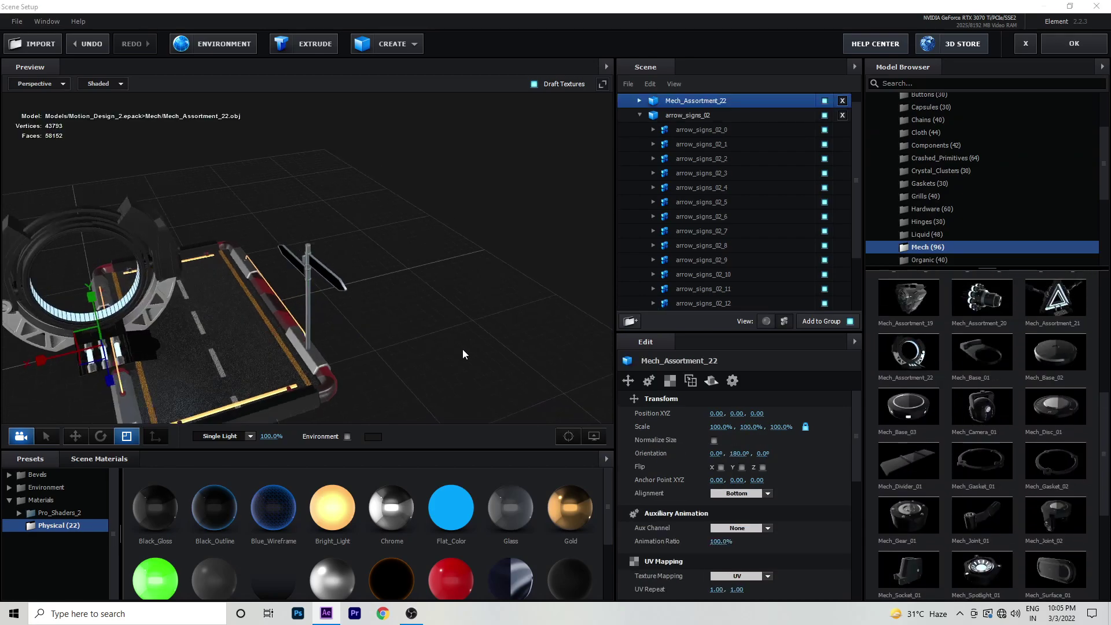
Step: Expand Mech_Assortment_22, frame it, and show only its Ring_Inner part
{"action": "left_click_drag", "start_coordinate": [455, 347], "coordinate": [442, 347]}
{"action": "left_click", "coordinate": [639, 115]}
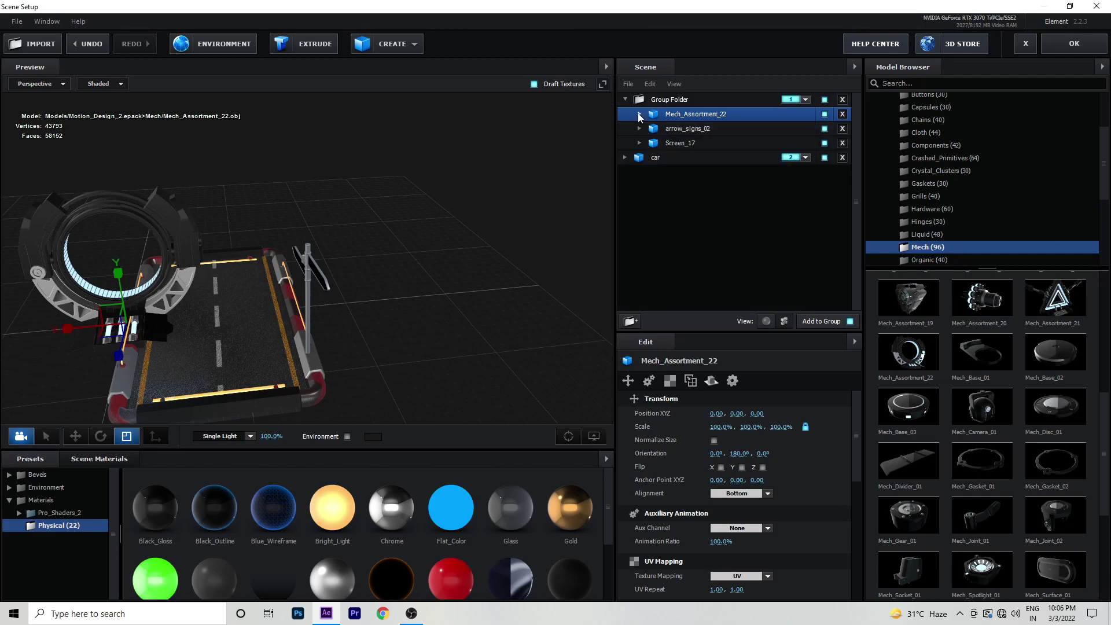
{"action": "left_click", "coordinate": [679, 124]}
{"action": "left_click", "coordinate": [639, 114]}
{"action": "left_click", "coordinate": [640, 115]}
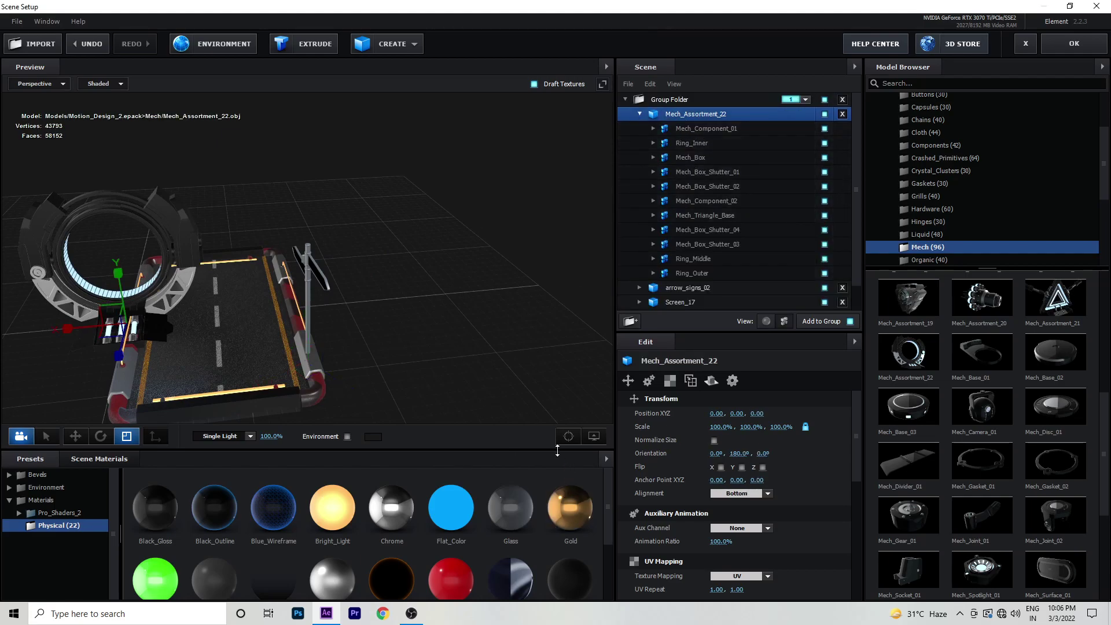
{"action": "left_click", "coordinate": [568, 436]}
{"action": "scroll", "coordinate": [388, 239], "scroll_direction": "up", "scroll_amount": 5}
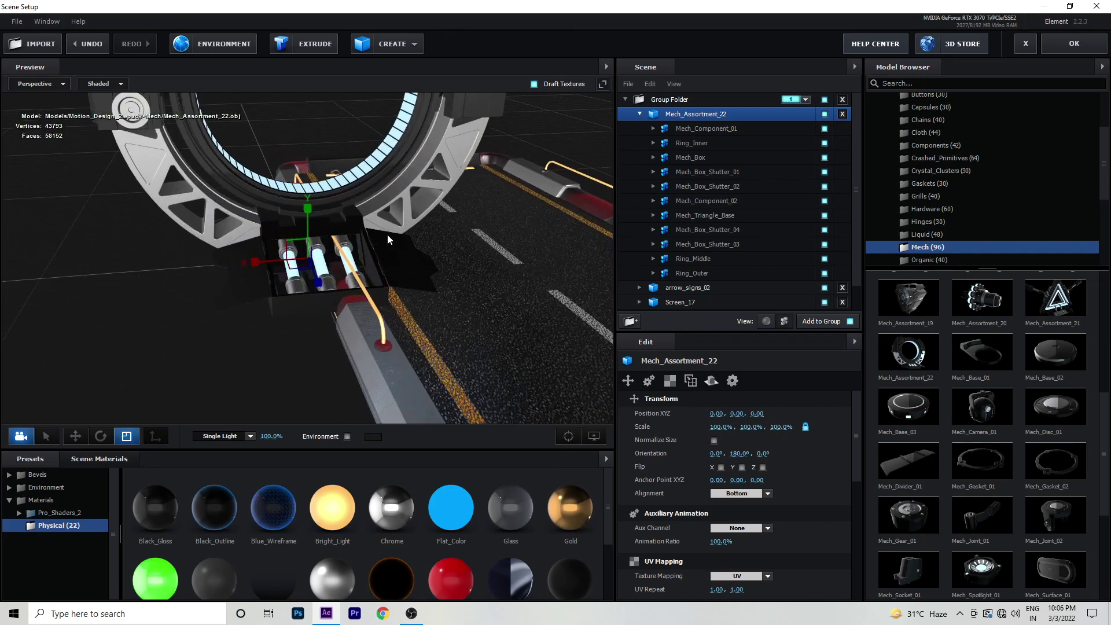
{"action": "scroll", "coordinate": [388, 239], "scroll_direction": "up", "scroll_amount": 3}
{"action": "left_click", "coordinate": [365, 136]}
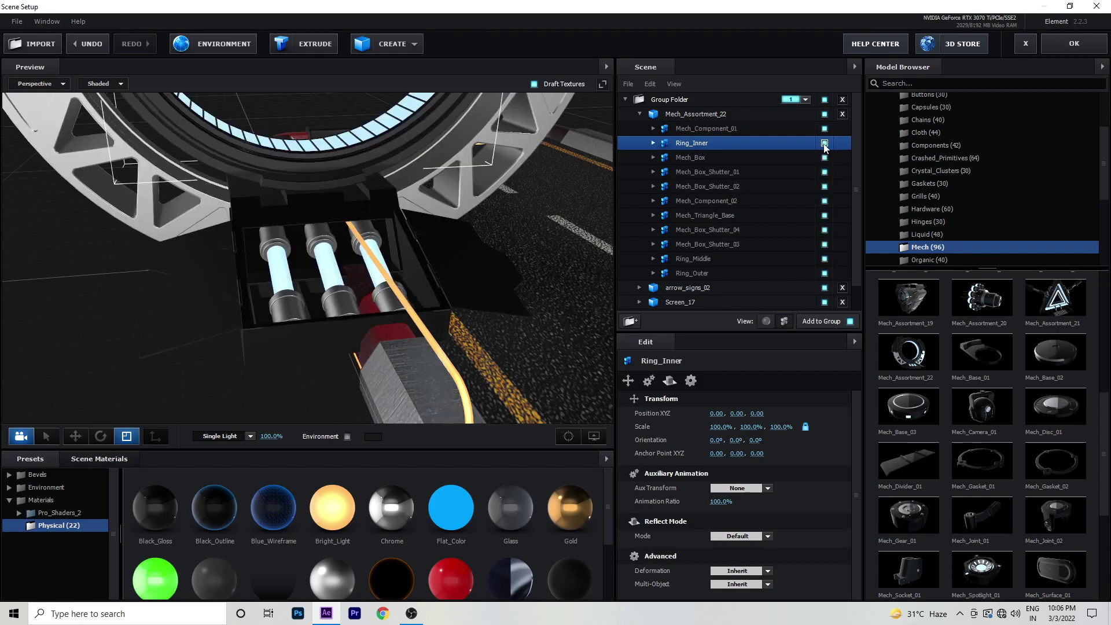
{"action": "left_click", "coordinate": [825, 143]}
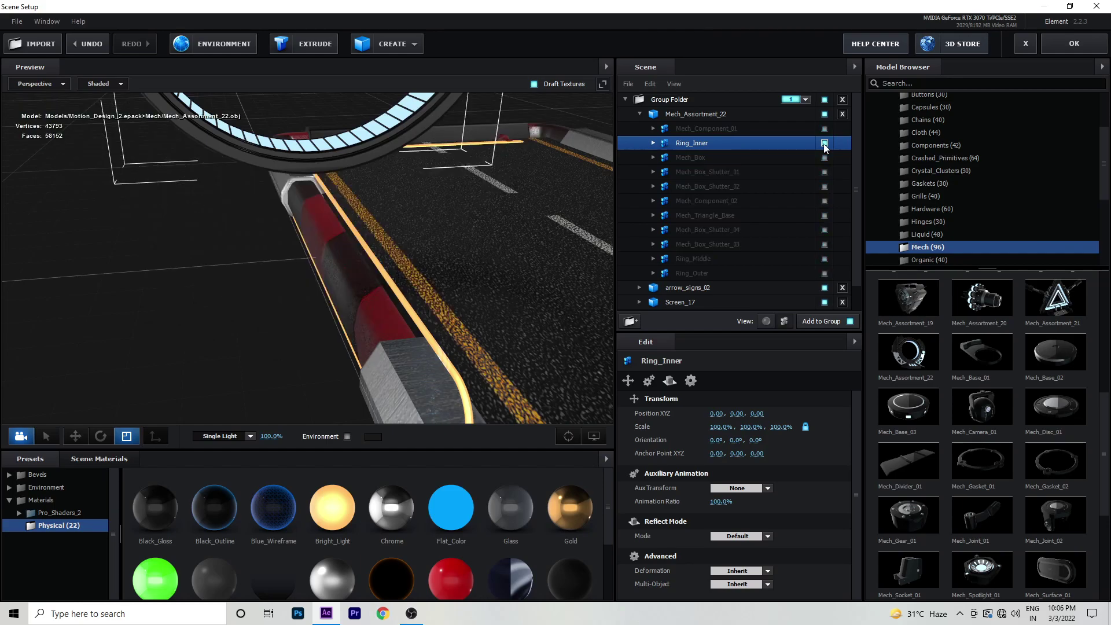
{"action": "scroll", "coordinate": [390, 249], "scroll_direction": "down", "scroll_amount": 5}
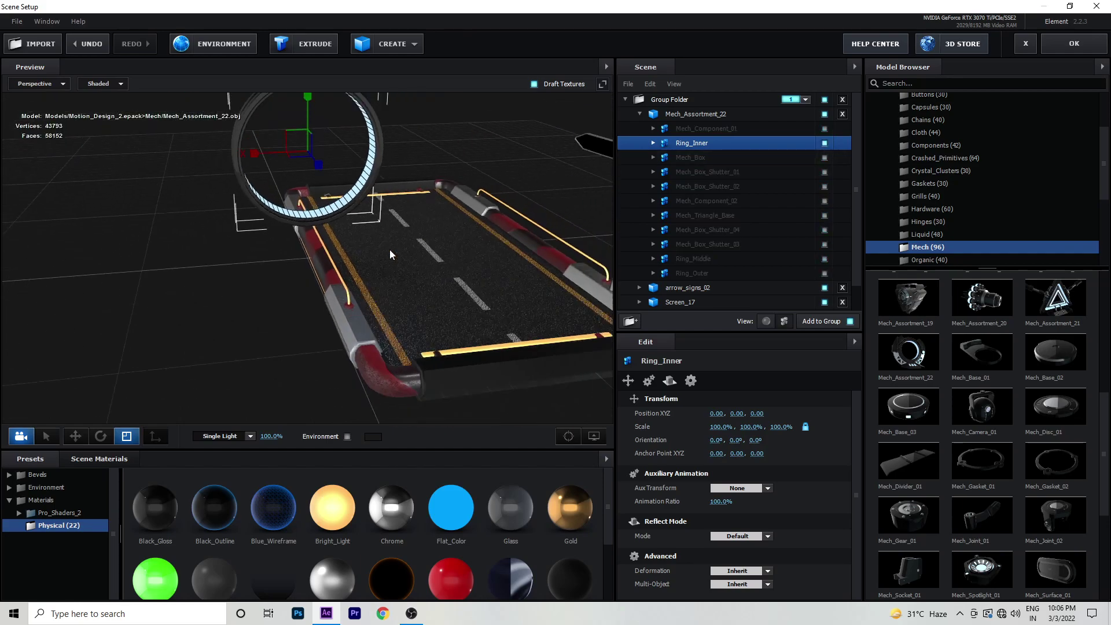
{"action": "mouse_move", "coordinate": [390, 249]}
{"action": "left_mouse_down"}
{"action": "mouse_move", "coordinate": [489, 286]}
{"action": "mouse_move", "coordinate": [269, 361]}
{"action": "left_mouse_up"}
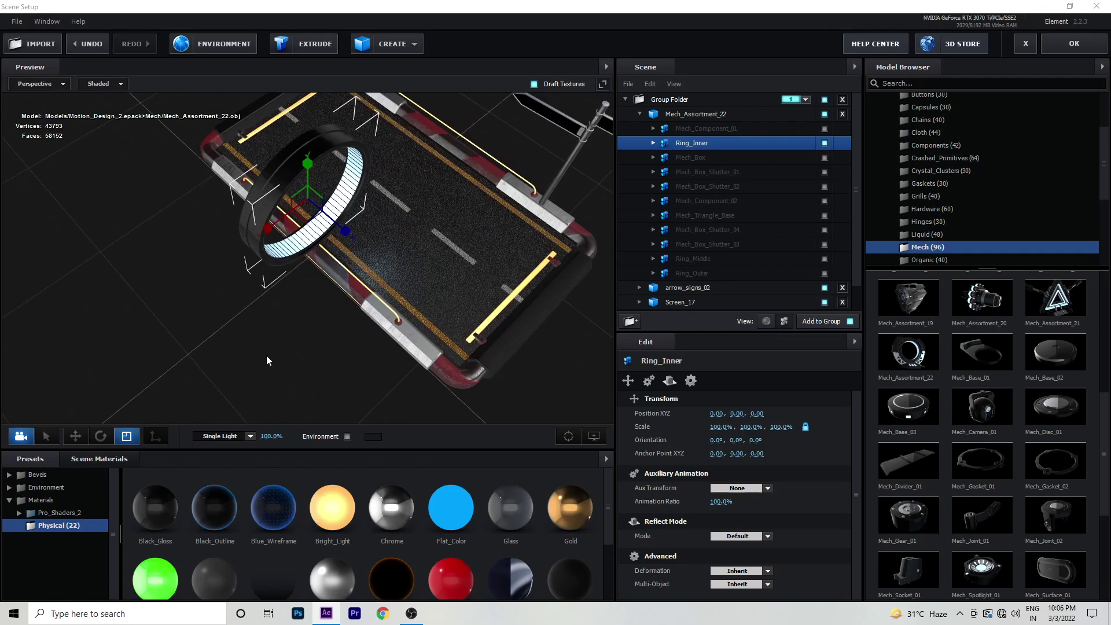
Step: Place Ring_Inner over the road at 199% scale with Position Z at -1.09
{"action": "left_click", "coordinate": [75, 436]}
{"action": "mouse_move", "coordinate": [343, 230]}
{"action": "left_mouse_down"}
{"action": "mouse_move", "coordinate": [191, 101]}
{"action": "mouse_move", "coordinate": [353, 130]}
{"action": "mouse_move", "coordinate": [440, 300]}
{"action": "left_mouse_up"}
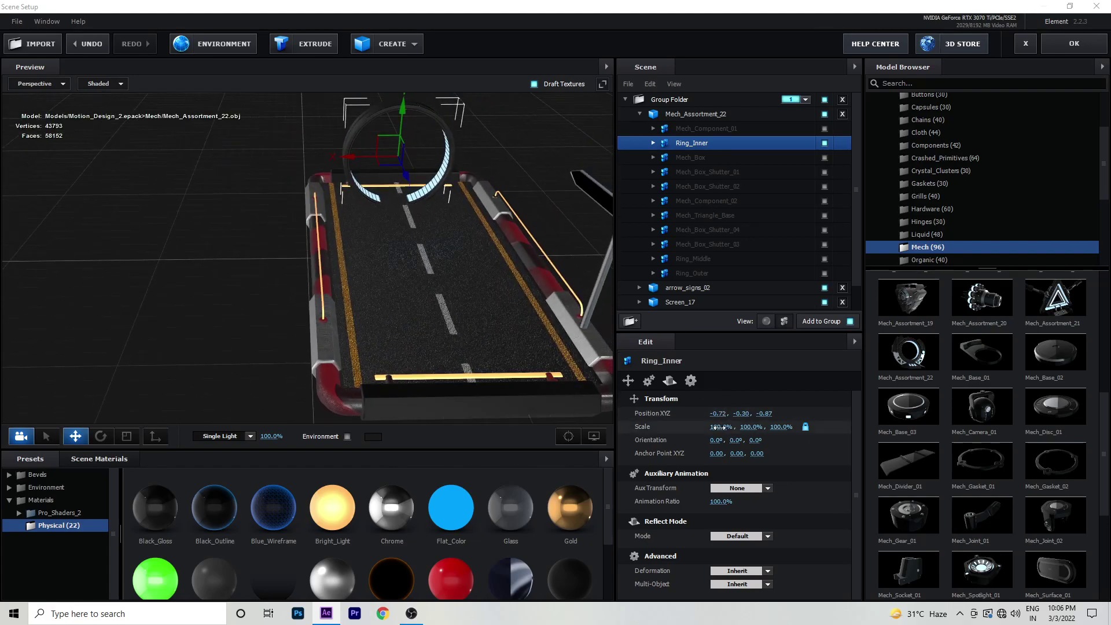
{"action": "left_click_drag", "start_coordinate": [721, 427], "coordinate": [850, 422]}
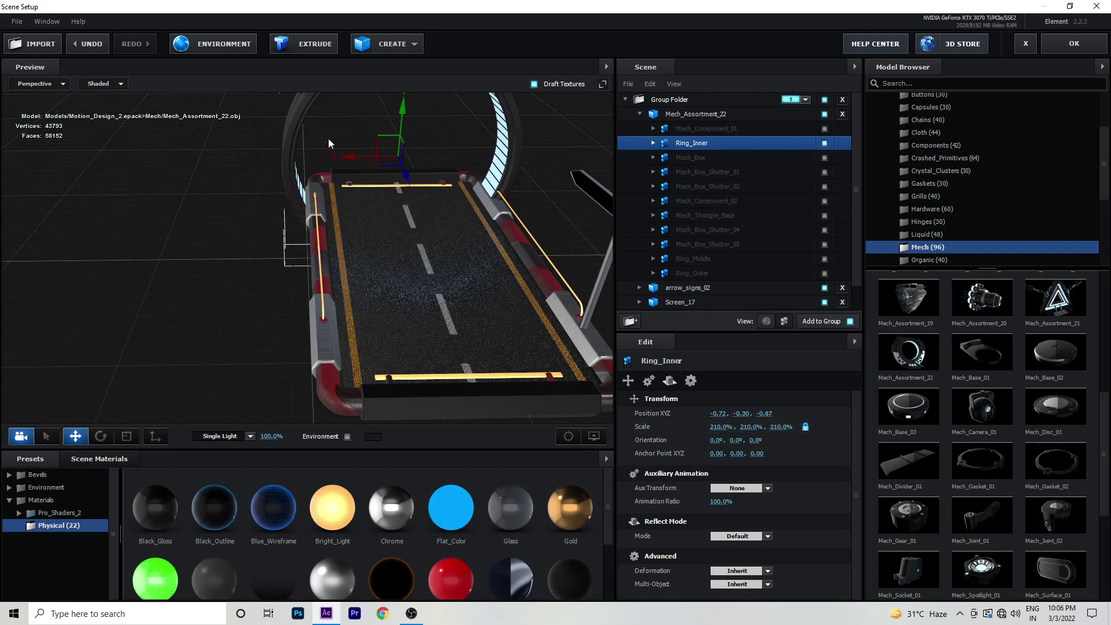
{"action": "left_click_drag", "start_coordinate": [349, 157], "coordinate": [408, 161]}
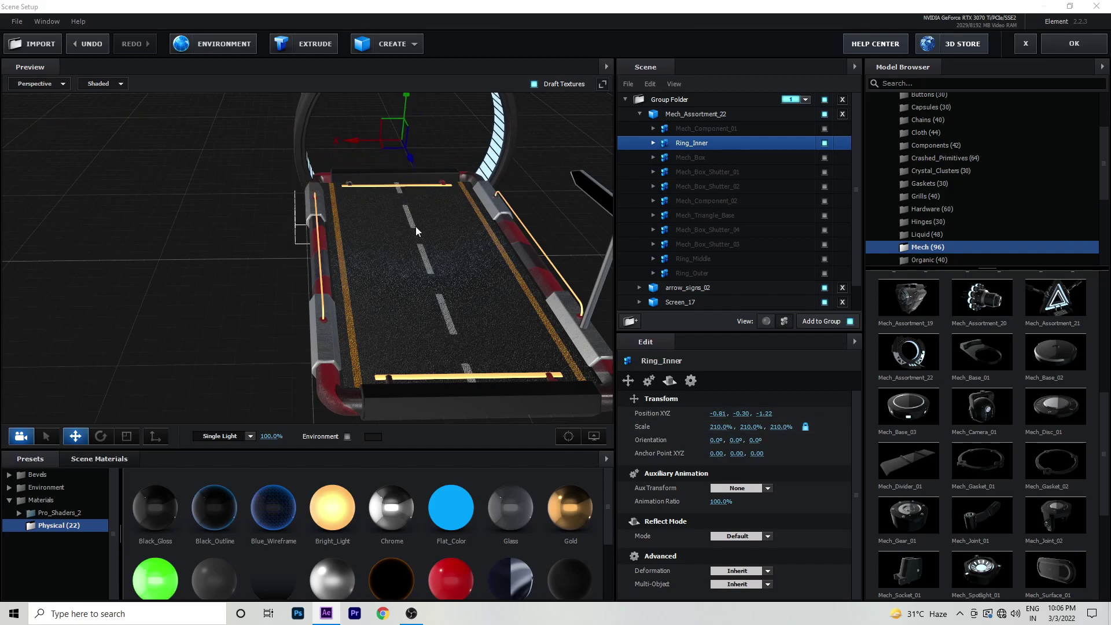
{"action": "mouse_move", "coordinate": [415, 227]}
{"action": "left_mouse_down"}
{"action": "mouse_move", "coordinate": [461, 208]}
{"action": "mouse_move", "coordinate": [439, 224]}
{"action": "left_mouse_up"}
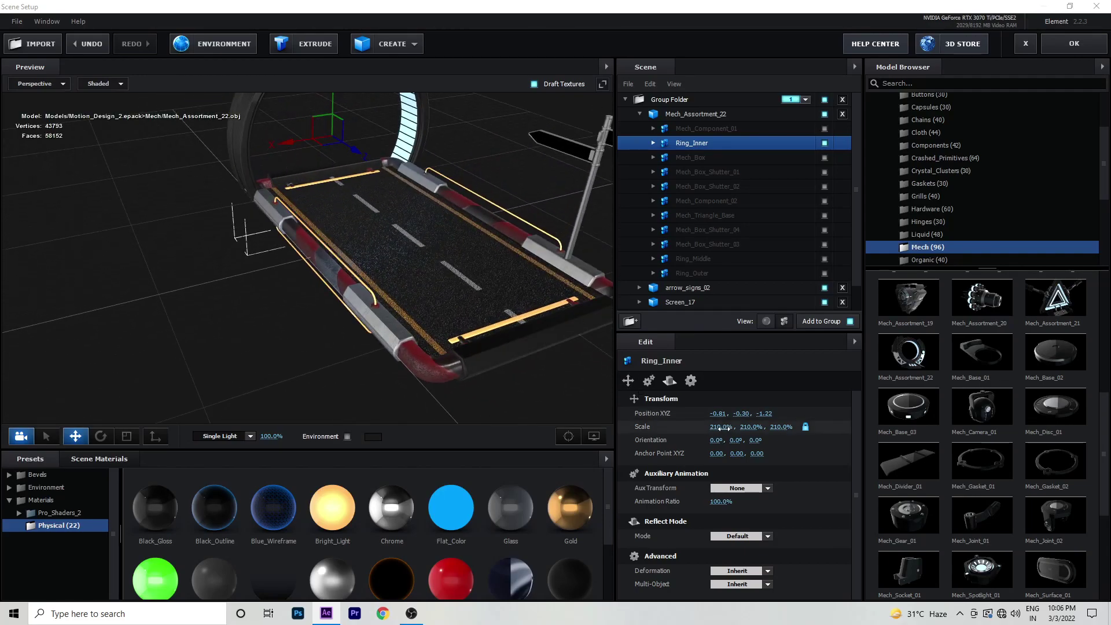
{"action": "left_click_drag", "start_coordinate": [720, 427], "coordinate": [708, 429]}
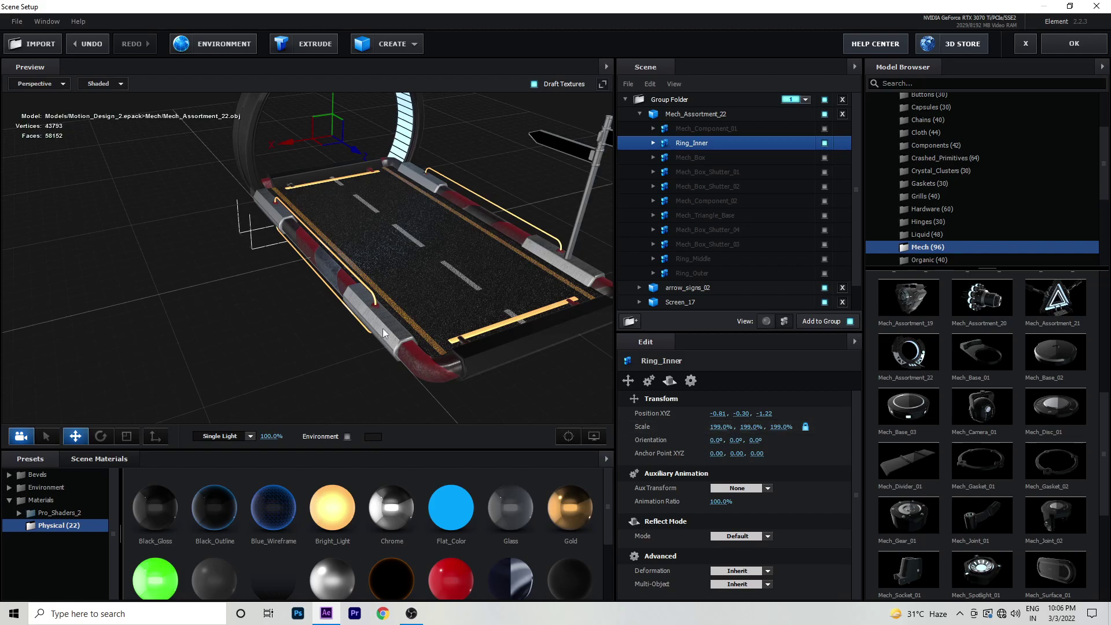
{"action": "left_click_drag", "start_coordinate": [466, 312], "coordinate": [179, 252]}
{"action": "left_click_drag", "start_coordinate": [162, 205], "coordinate": [388, 141]}
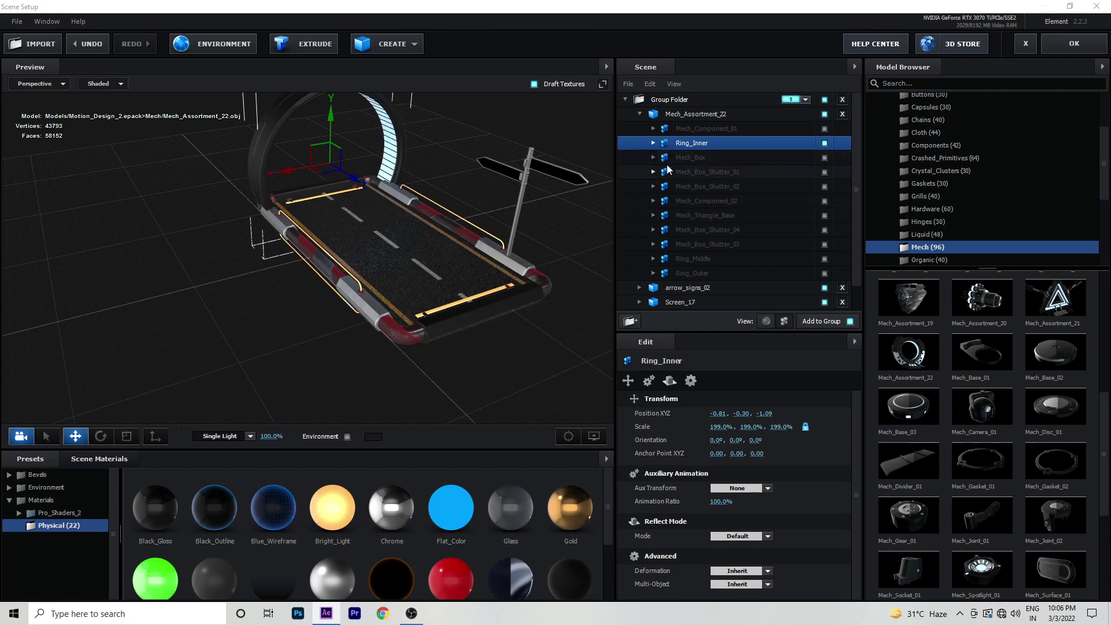
Step: Set the Ring_Inner Light material's illumination colour to orange
{"action": "double_click", "coordinate": [668, 147]}
{"action": "left_click", "coordinate": [699, 173]}
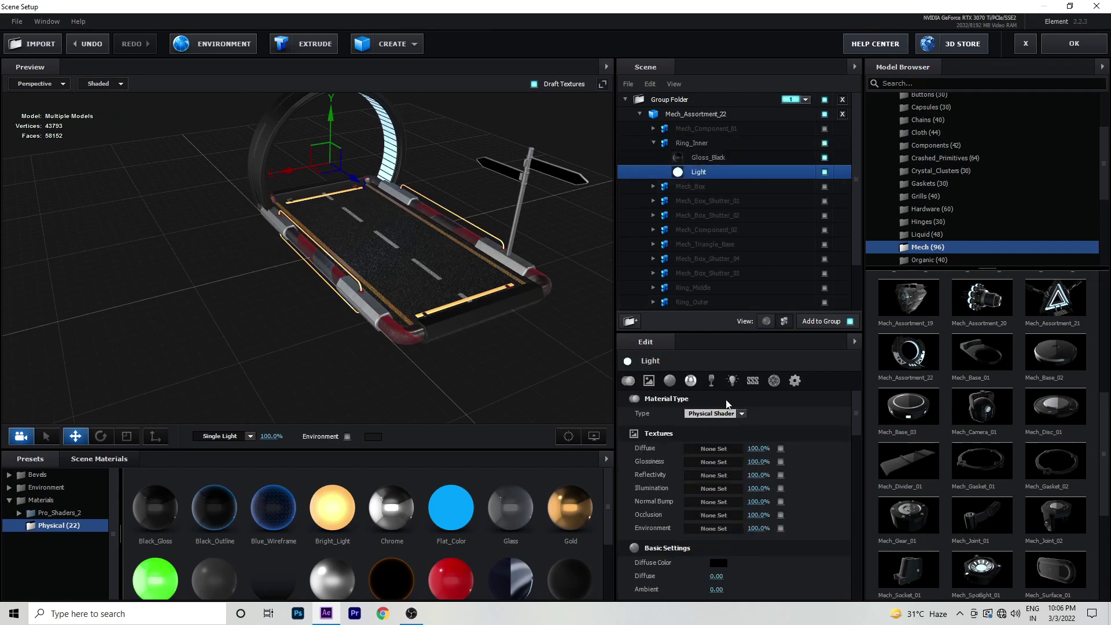
{"action": "scroll", "coordinate": [725, 425], "scroll_direction": "down", "scroll_amount": 3}
{"action": "left_click", "coordinate": [724, 425]}
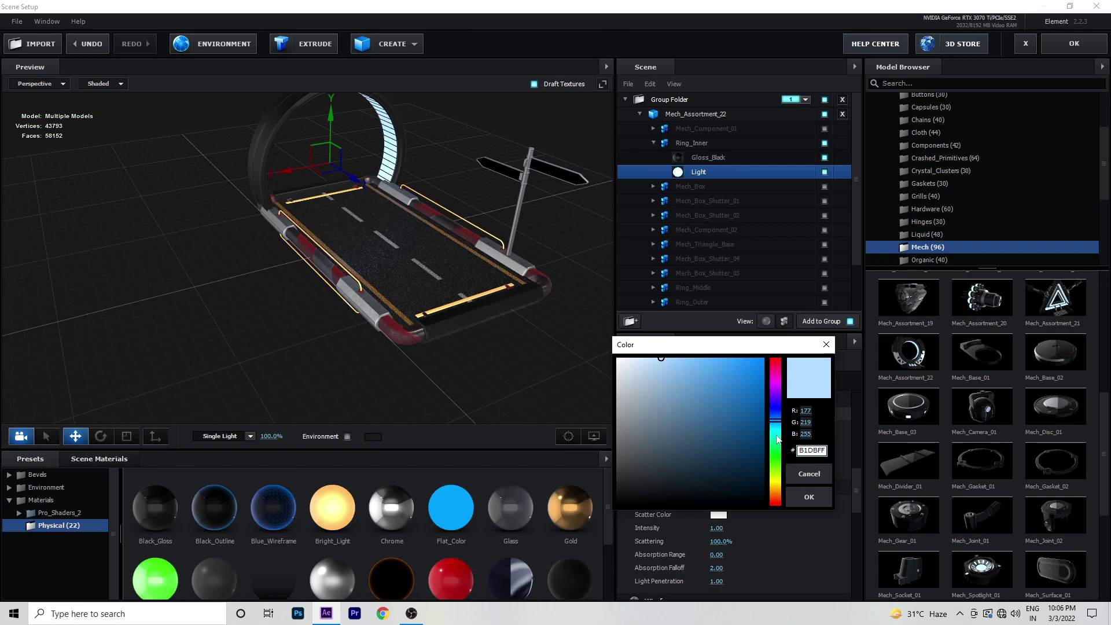
{"action": "left_click_drag", "start_coordinate": [775, 421], "coordinate": [784, 491]}
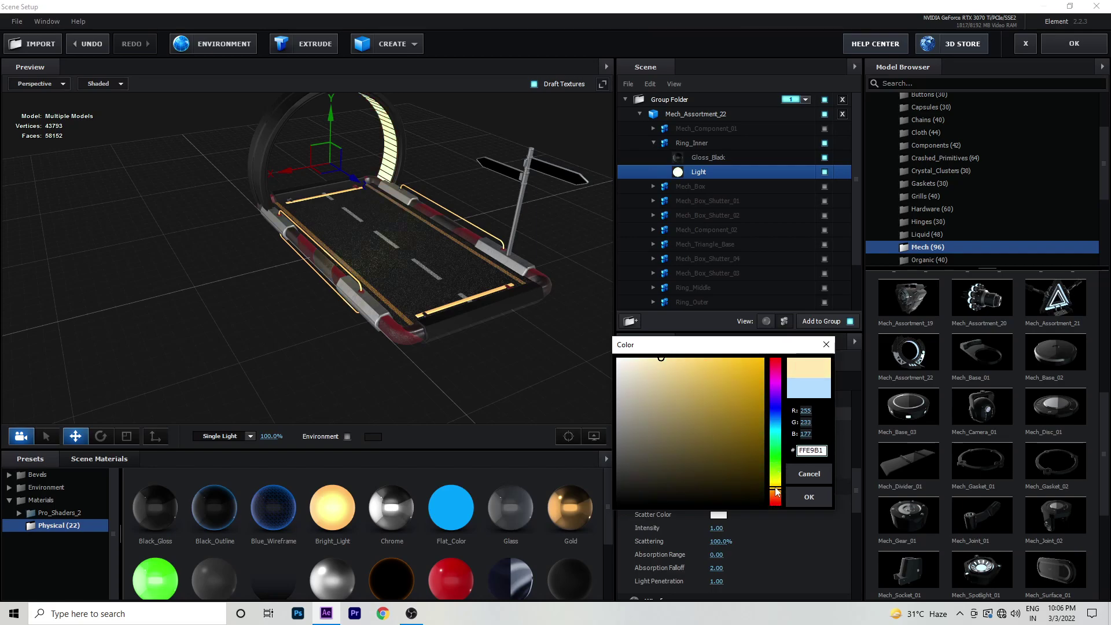
{"action": "left_click_drag", "start_coordinate": [776, 491], "coordinate": [777, 495]}
{"action": "left_click_drag", "start_coordinate": [747, 365], "coordinate": [752, 342]}
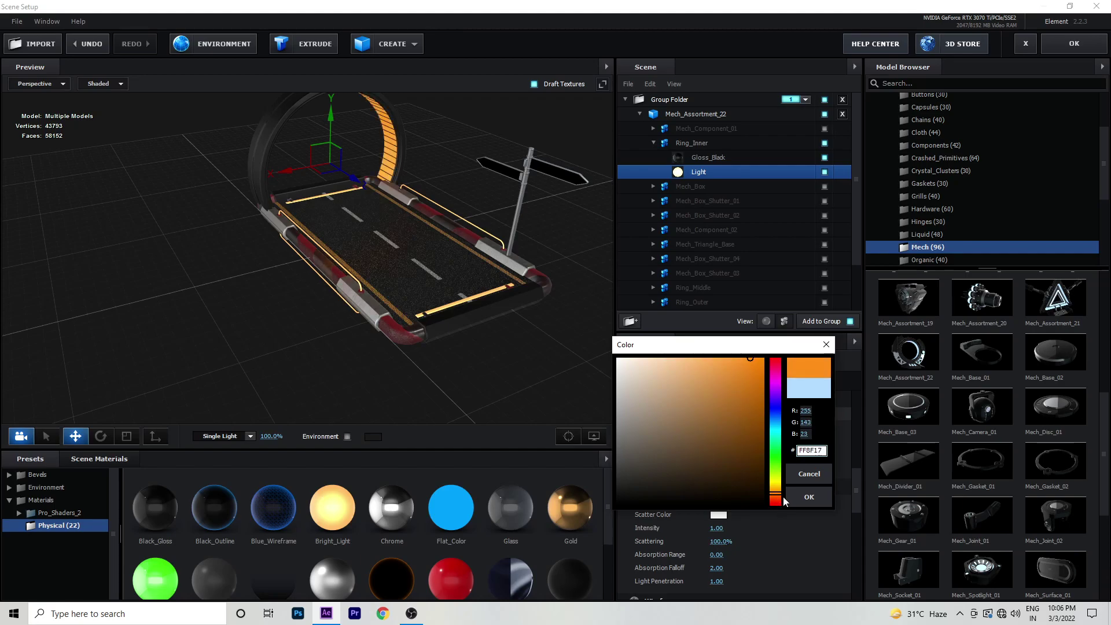
{"action": "left_click_drag", "start_coordinate": [785, 501], "coordinate": [776, 489]}
{"action": "left_click", "coordinate": [808, 496]}
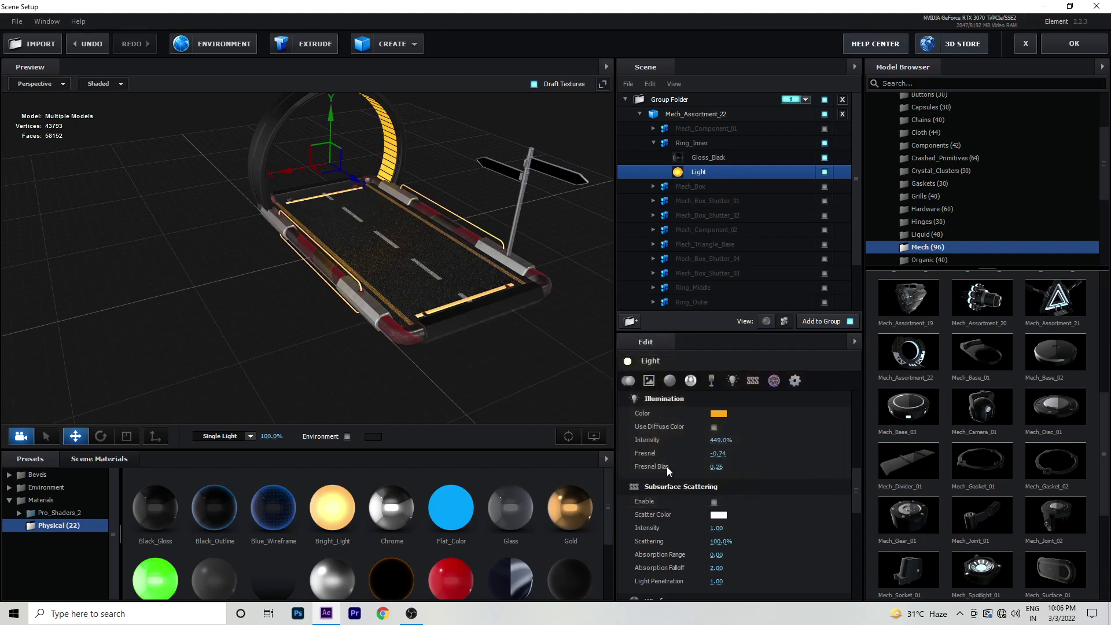
{"action": "left_click_drag", "start_coordinate": [399, 301], "coordinate": [442, 331]}
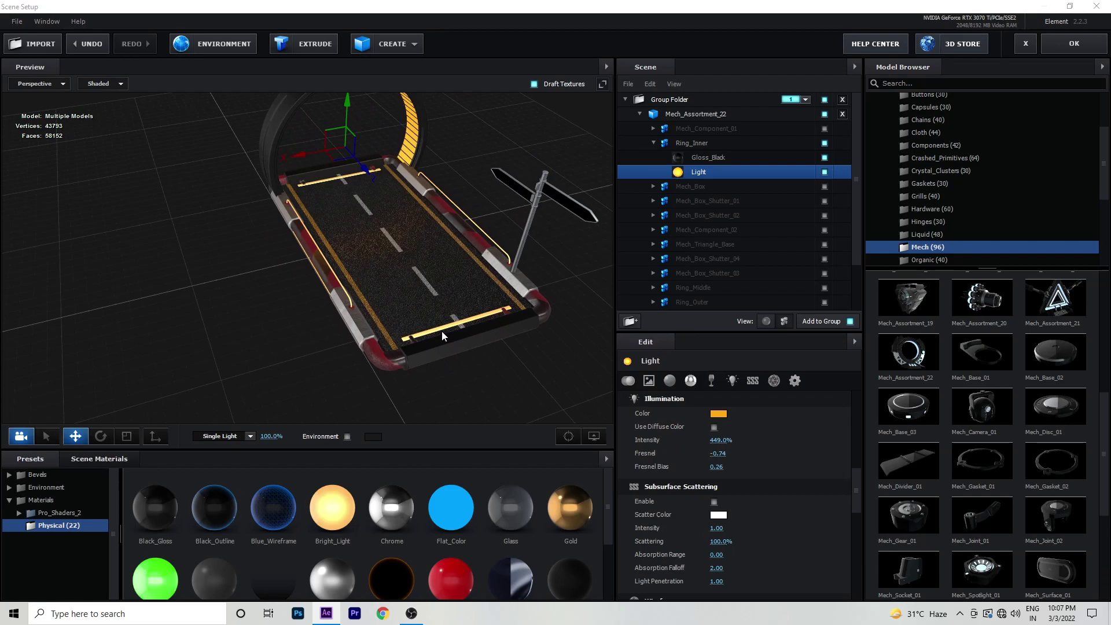
Step: Assign Ring_Inner to aux animation Channel 1 and apply the scene
{"action": "left_click", "coordinate": [693, 144]}
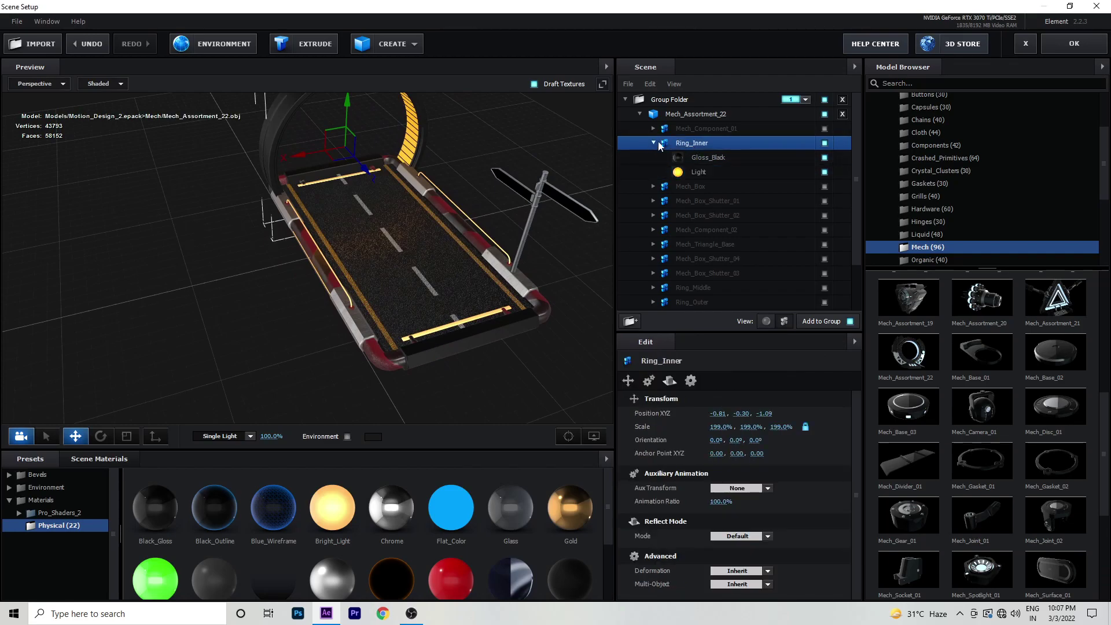
{"action": "left_click", "coordinate": [652, 143]}
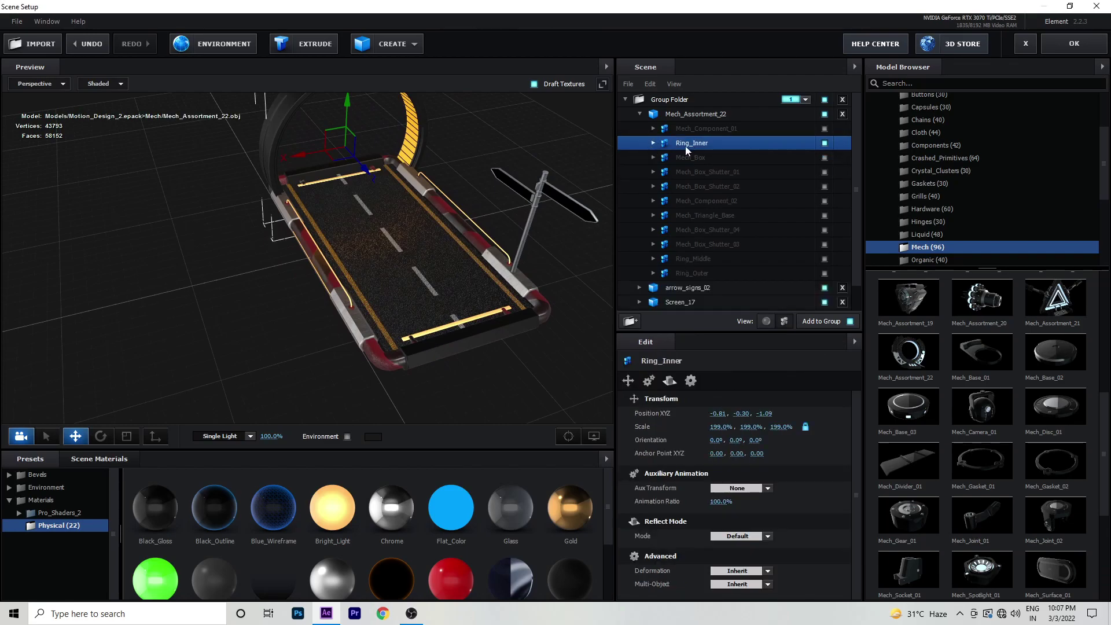
{"action": "left_click", "coordinate": [648, 380]}
{"action": "left_click", "coordinate": [740, 413]}
{"action": "left_click", "coordinate": [753, 441]}
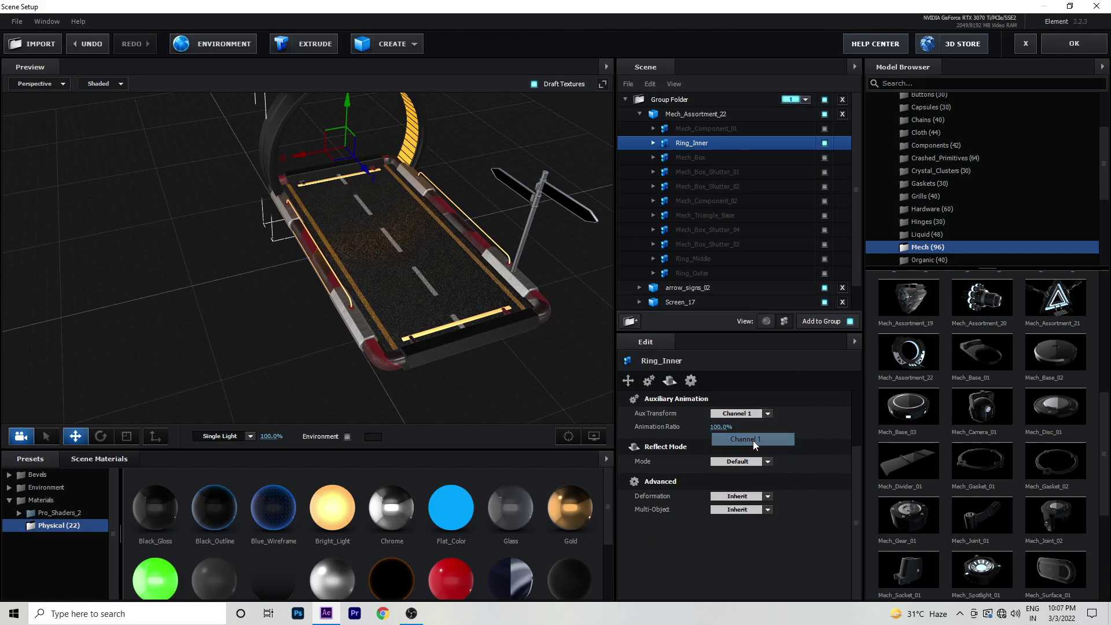
{"action": "left_click", "coordinate": [1056, 51]}
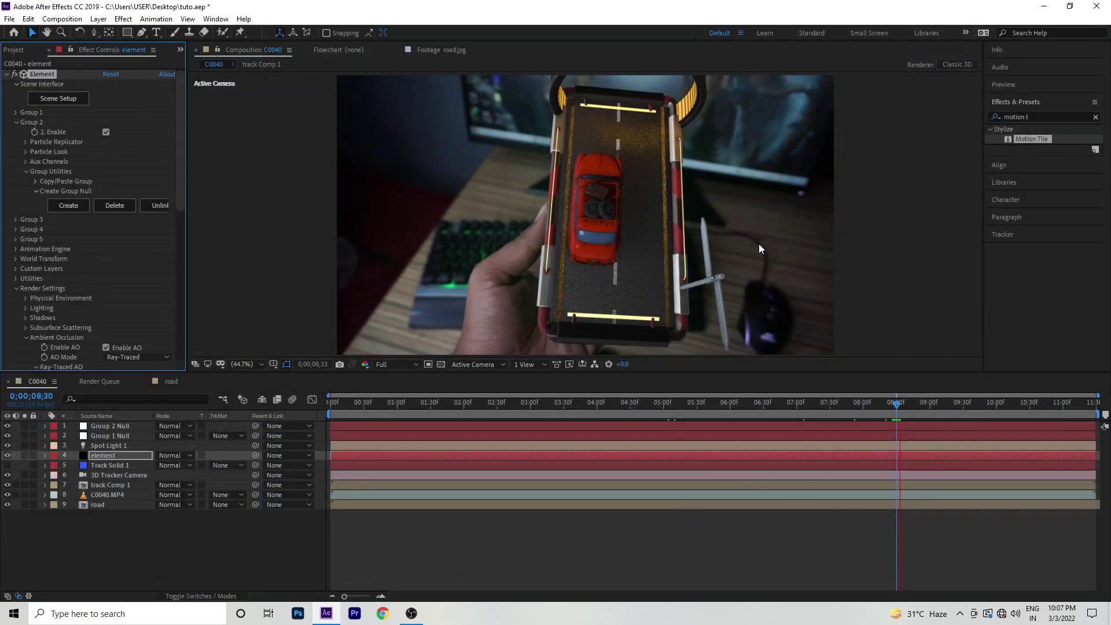
Step: Reveal Group 1's Aux Channels Channel 1 rotation and test-spin the ring
{"action": "left_click", "coordinate": [702, 403]}
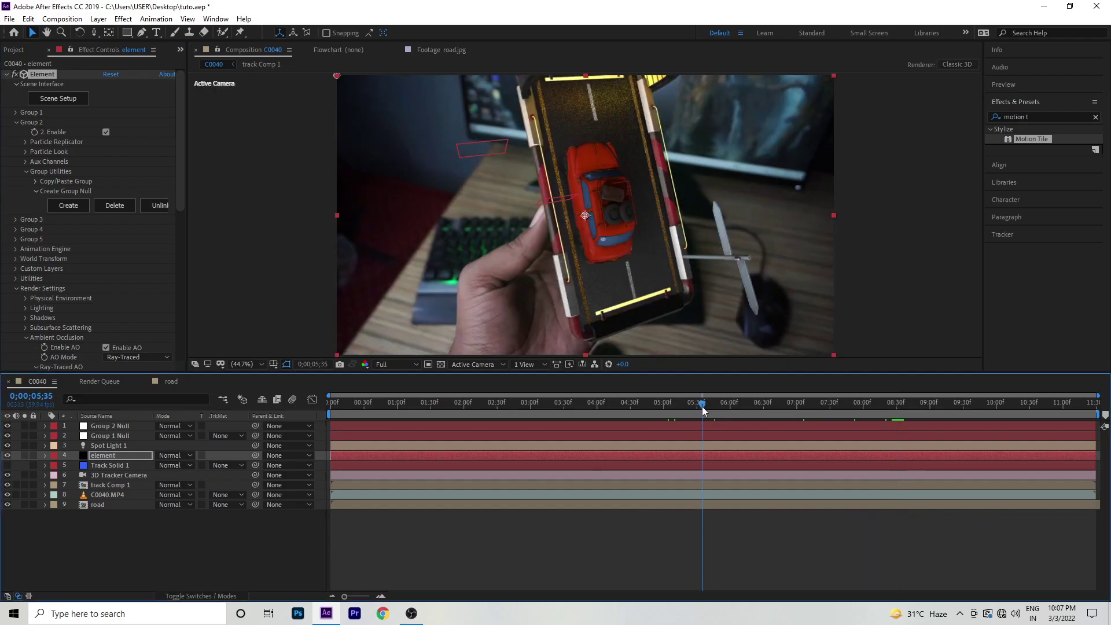
{"action": "left_click", "coordinate": [16, 122]}
{"action": "left_click", "coordinate": [16, 113]}
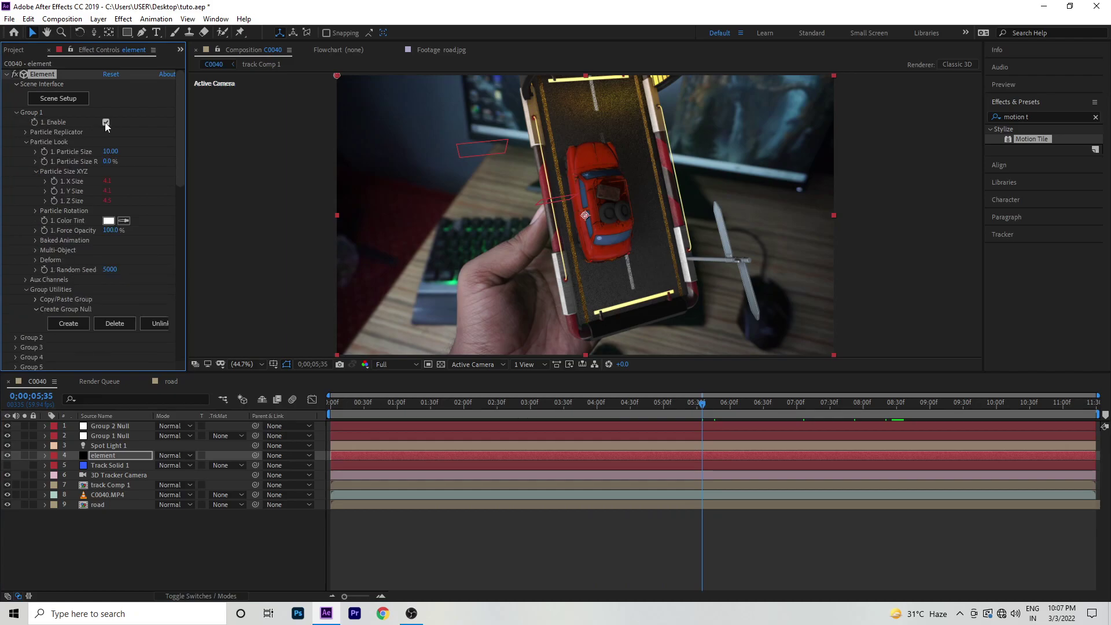
{"action": "left_click", "coordinate": [105, 123]}
{"action": "left_click", "coordinate": [105, 123]}
{"action": "left_click", "coordinate": [27, 141]}
{"action": "left_click", "coordinate": [25, 151]}
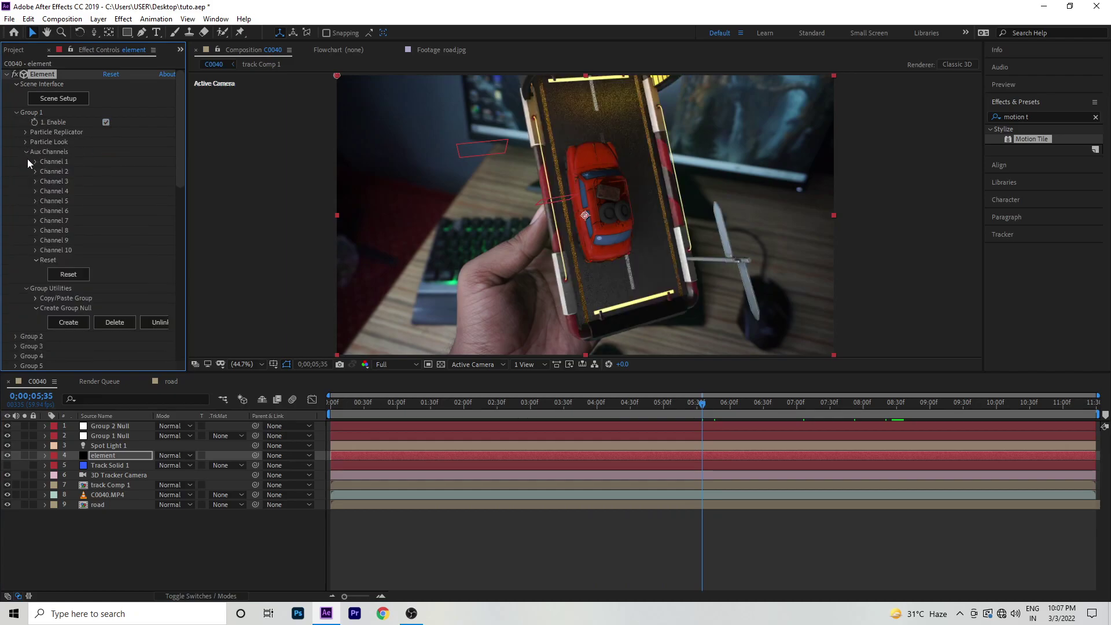
{"action": "left_click", "coordinate": [35, 161]}
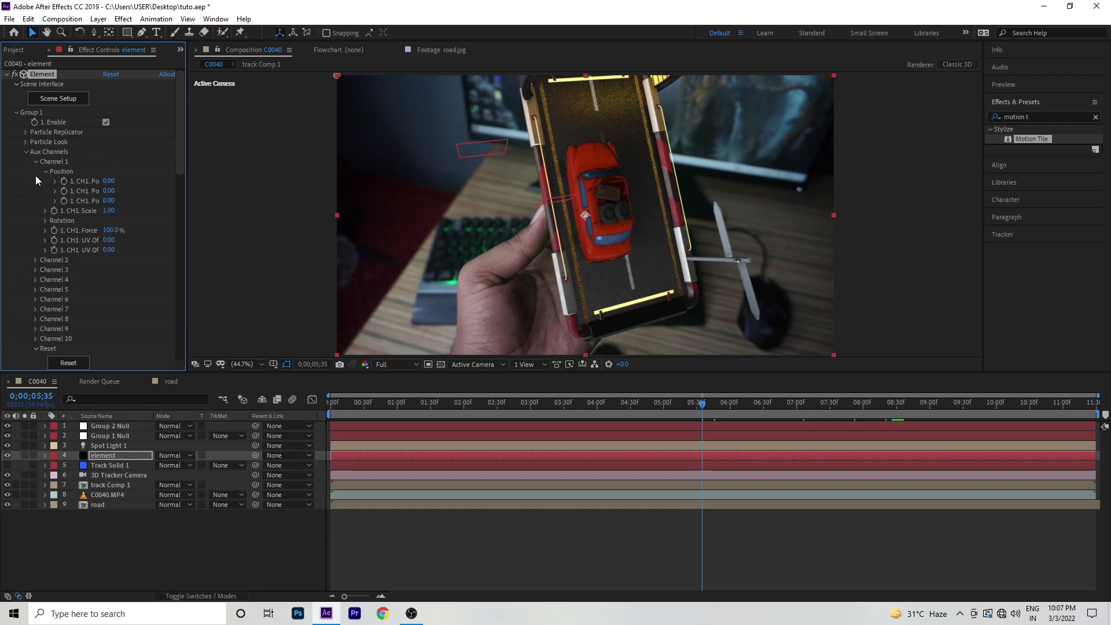
{"action": "left_click", "coordinate": [46, 221]}
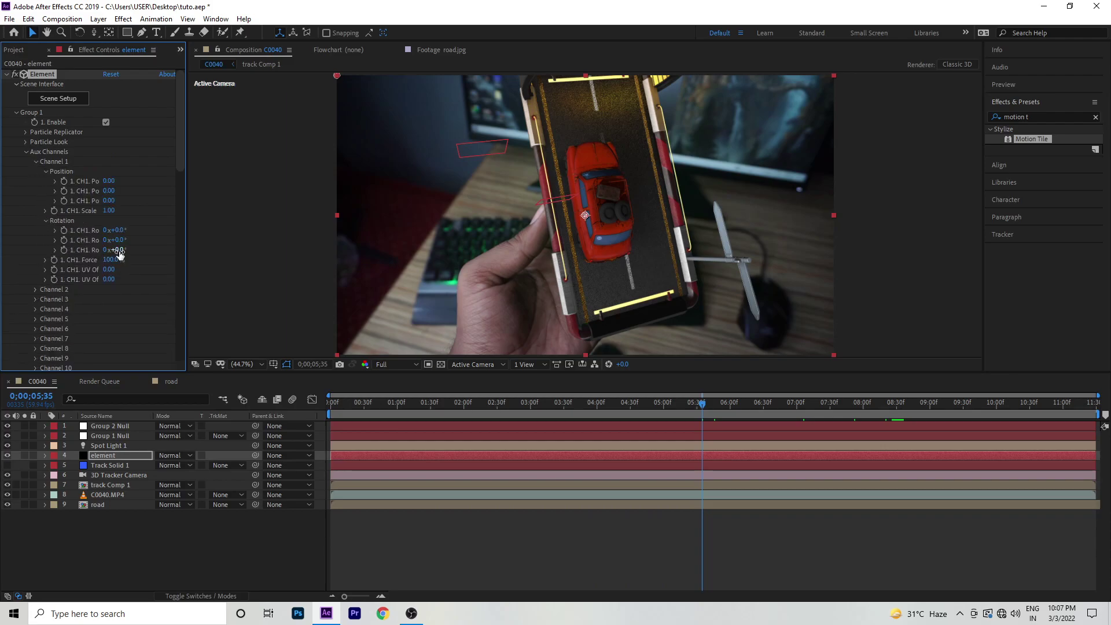
{"action": "left_click_drag", "start_coordinate": [144, 252], "coordinate": [180, 273]}
{"action": "key", "text": "Home"}
{"action": "left_click_drag", "start_coordinate": [375, 407], "coordinate": [594, 409]}
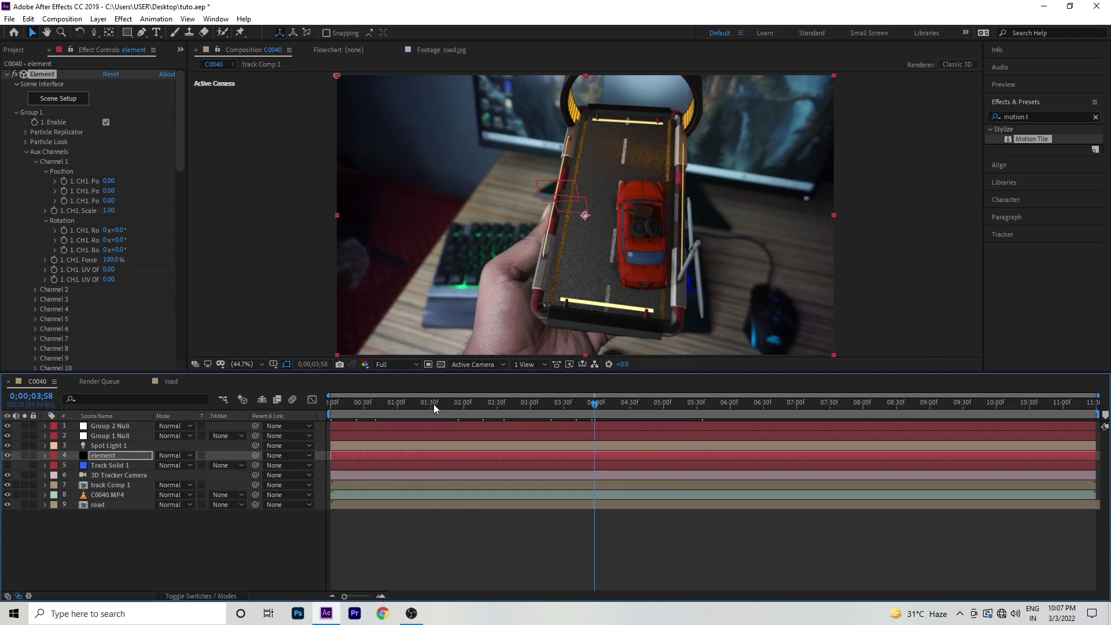
{"action": "key", "text": "Home"}
Step: Keyframe Channel 1 Z rotation from 0 at the start to 5x+360° at the end
{"action": "left_click", "coordinate": [64, 250]}
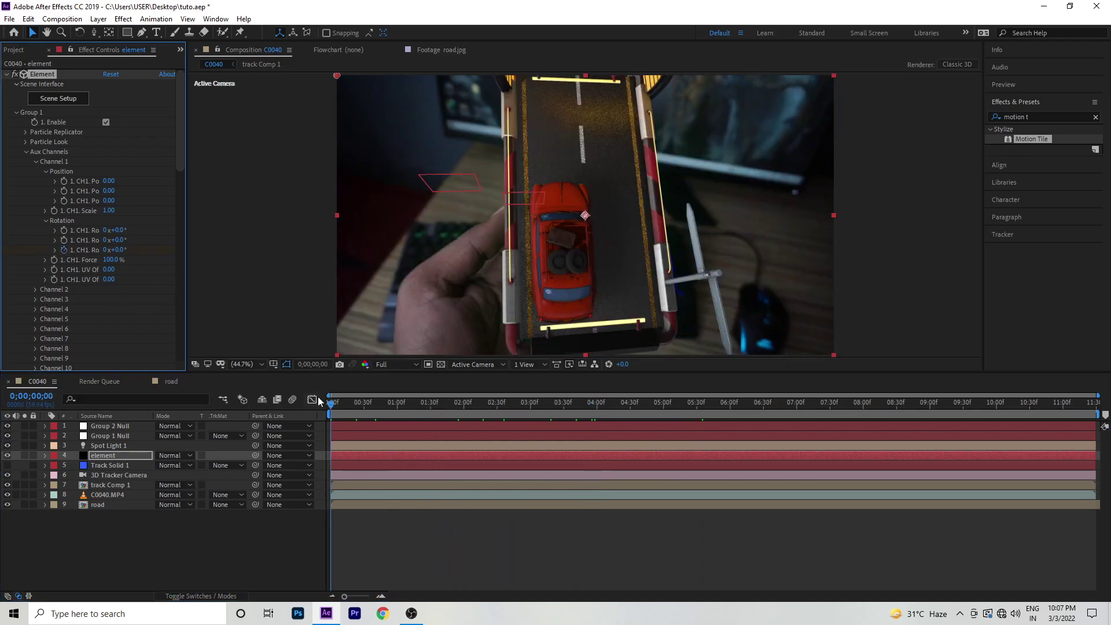
{"action": "left_click", "coordinate": [338, 409]}
{"action": "key", "text": "End"}
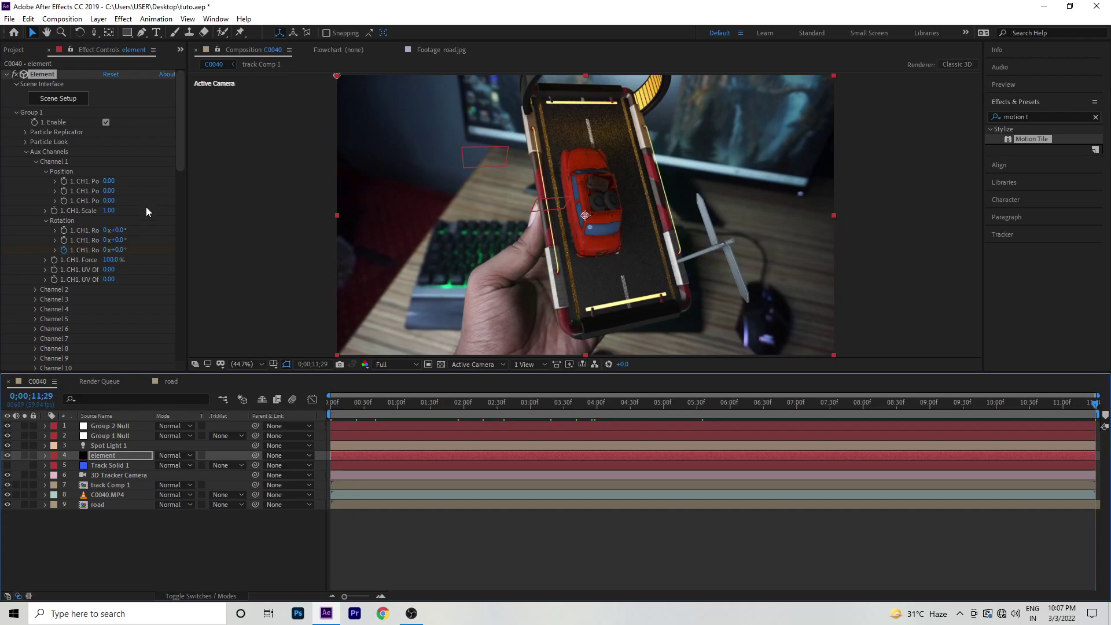
{"action": "left_click", "coordinate": [106, 251]}
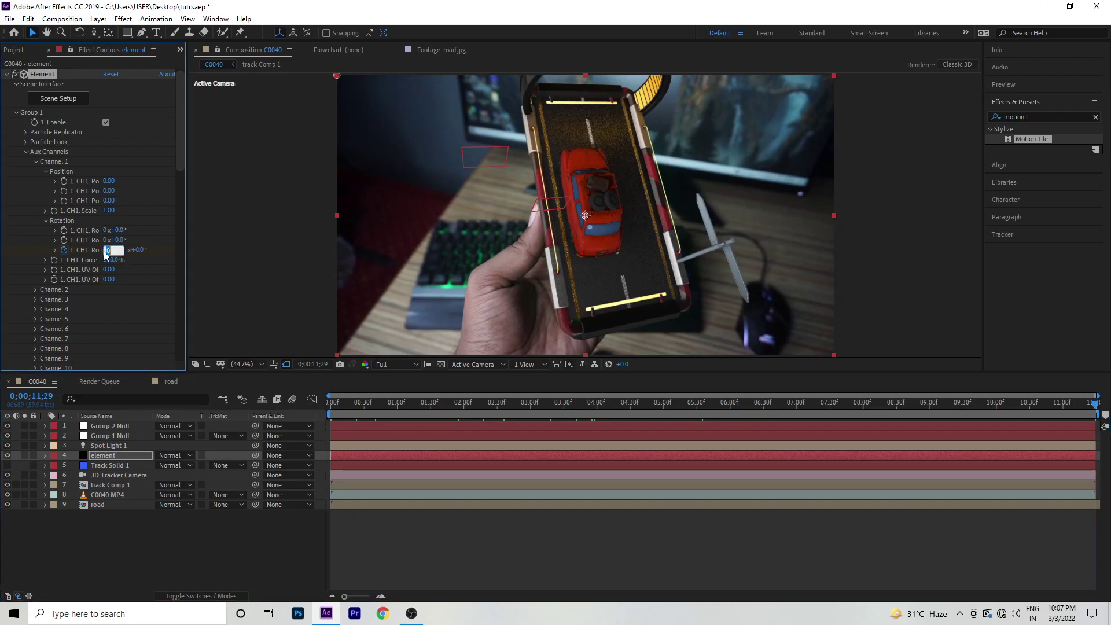
{"action": "type", "text": "5"}
{"action": "key", "text": "Tab"}
{"action": "key", "text": "Return"}
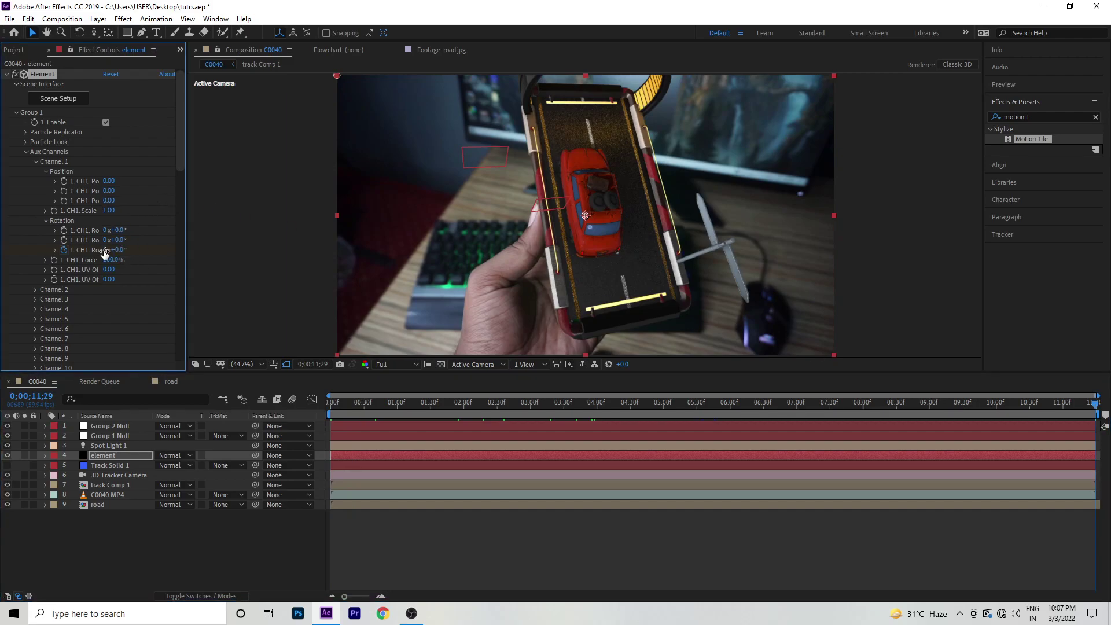
{"action": "left_click_drag", "start_coordinate": [370, 405], "coordinate": [145, 414]}
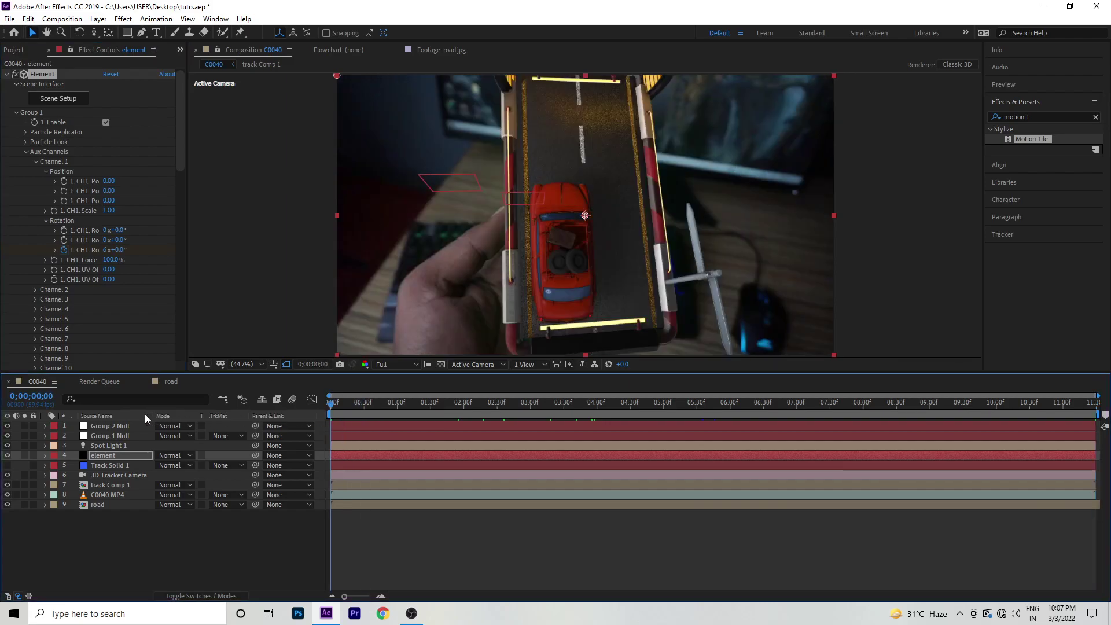
Step: Preview the spinning ring, set World Position Z to -220, and replay the comp
{"action": "key", "text": "space"}
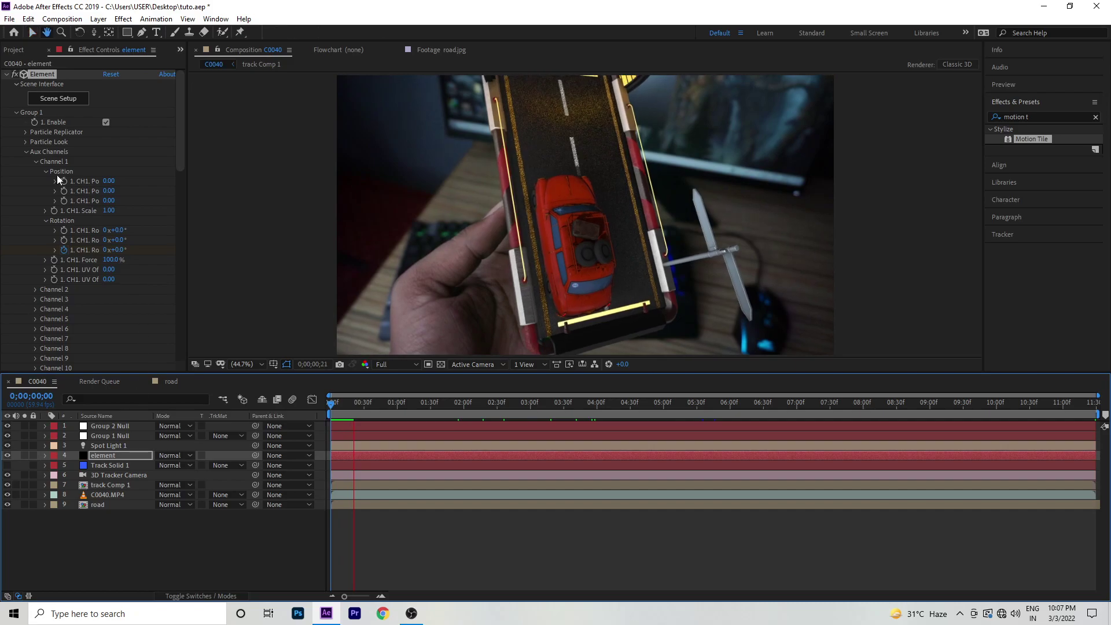
{"action": "left_click", "coordinate": [25, 152]}
{"action": "left_click", "coordinate": [15, 113]}
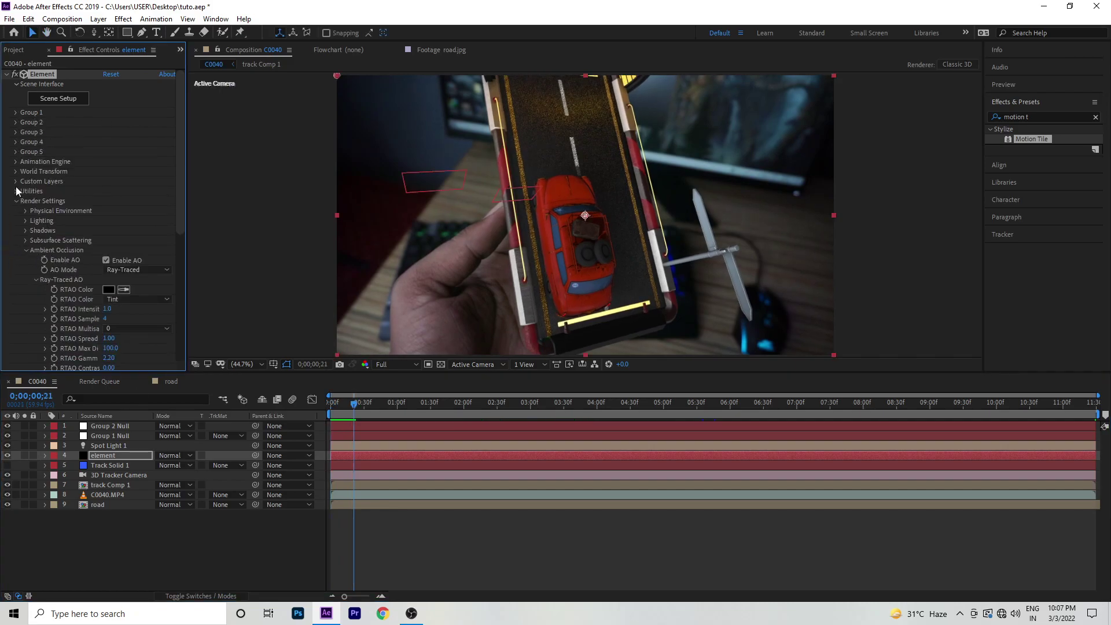
{"action": "left_click", "coordinate": [16, 171]}
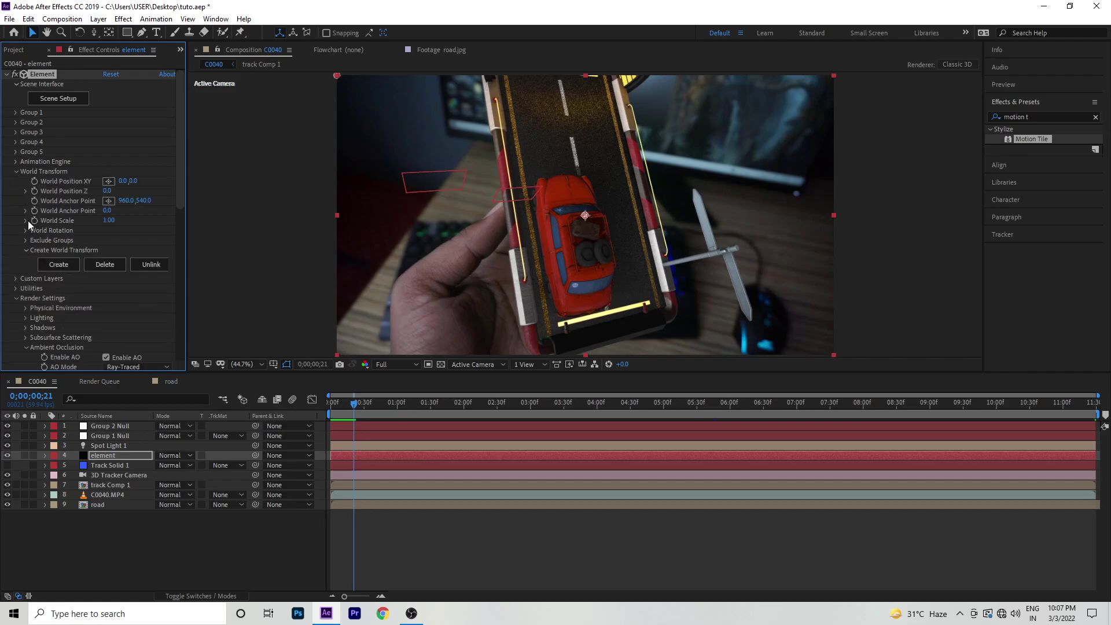
{"action": "left_click_drag", "start_coordinate": [107, 191], "coordinate": [76, 176]}
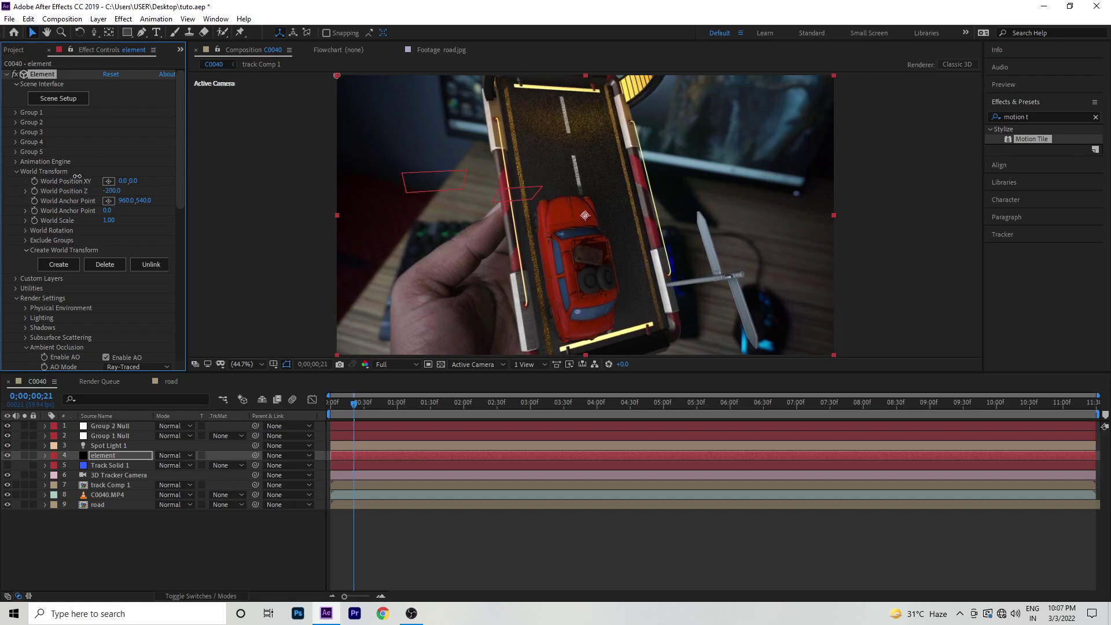
{"action": "key", "text": "space"}
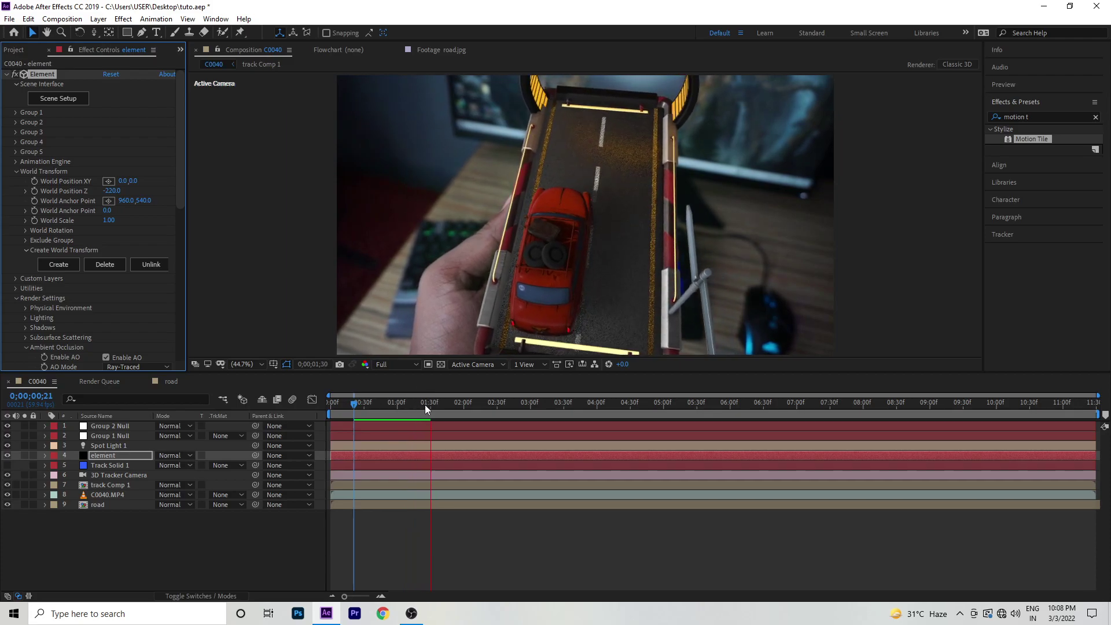
{"action": "left_click", "coordinate": [514, 403]}
{"action": "mouse_move", "coordinate": [538, 411]}
{"action": "left_mouse_down"}
{"action": "mouse_move", "coordinate": [877, 412]}
{"action": "mouse_move", "coordinate": [787, 408]}
{"action": "left_mouse_up"}
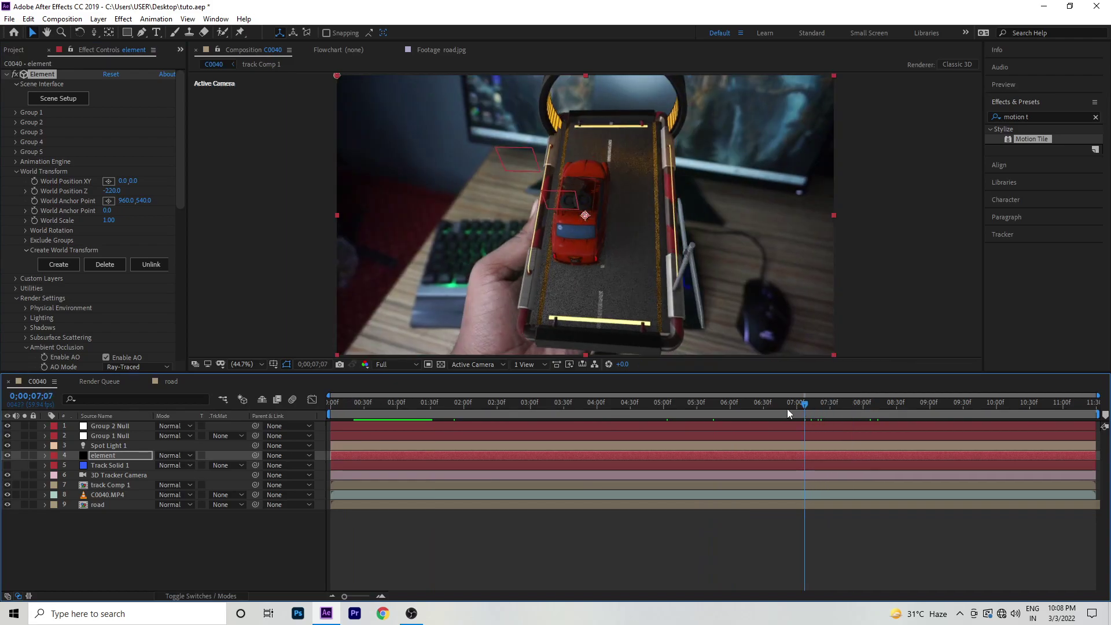
Step: Reopen Element 3D Scene Setup and orbit the preview to view the road from above
{"action": "left_click", "coordinate": [51, 100]}
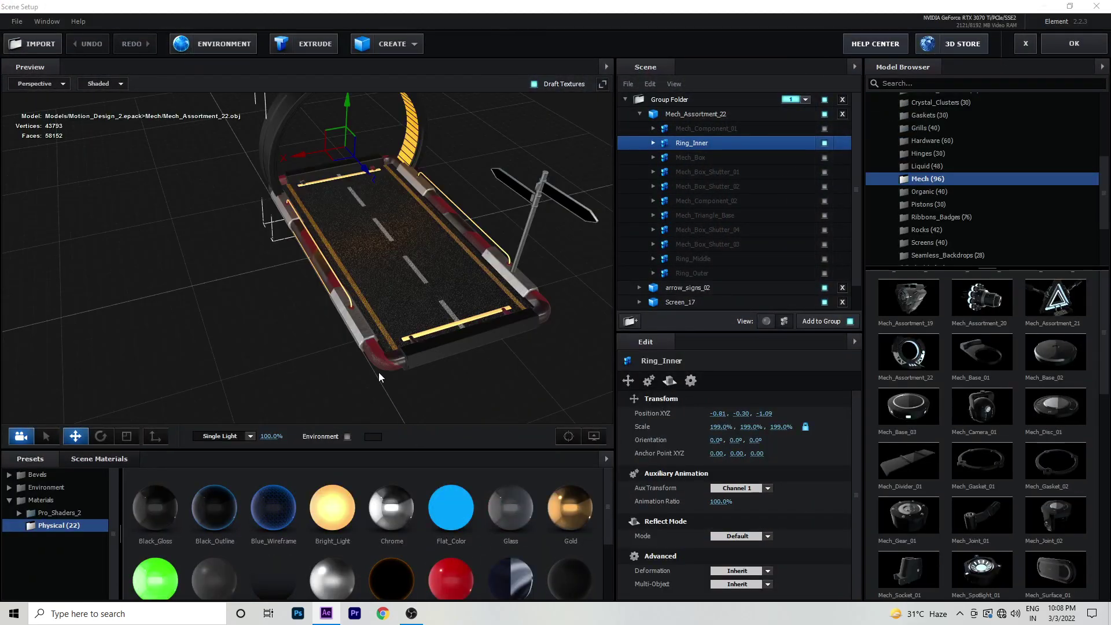
{"action": "left_click_drag", "start_coordinate": [423, 339], "coordinate": [453, 349]}
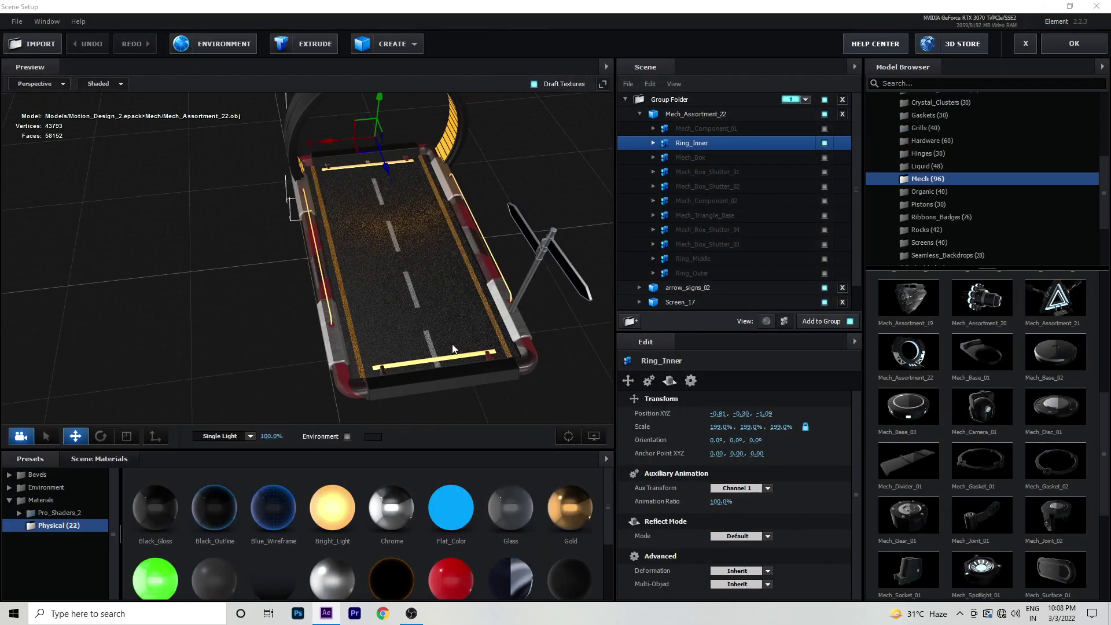
{"action": "left_click", "coordinate": [435, 363]}
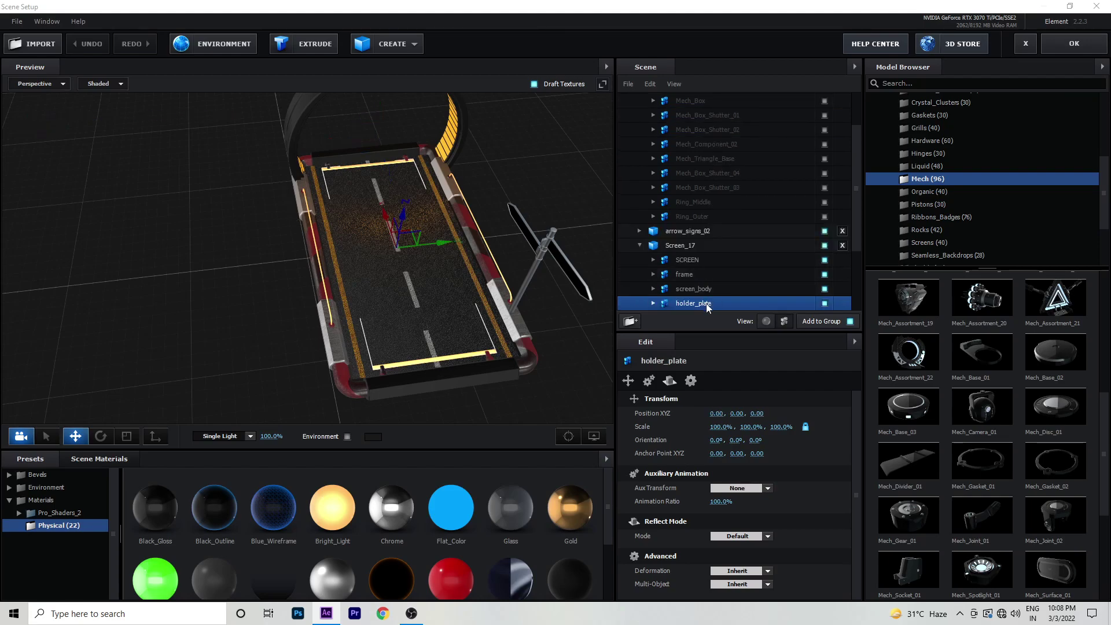
Step: Change the Bright_Light material's illumination colour from orange to cyan (5DFFED) and apply the scene
{"action": "left_click", "coordinate": [767, 321]}
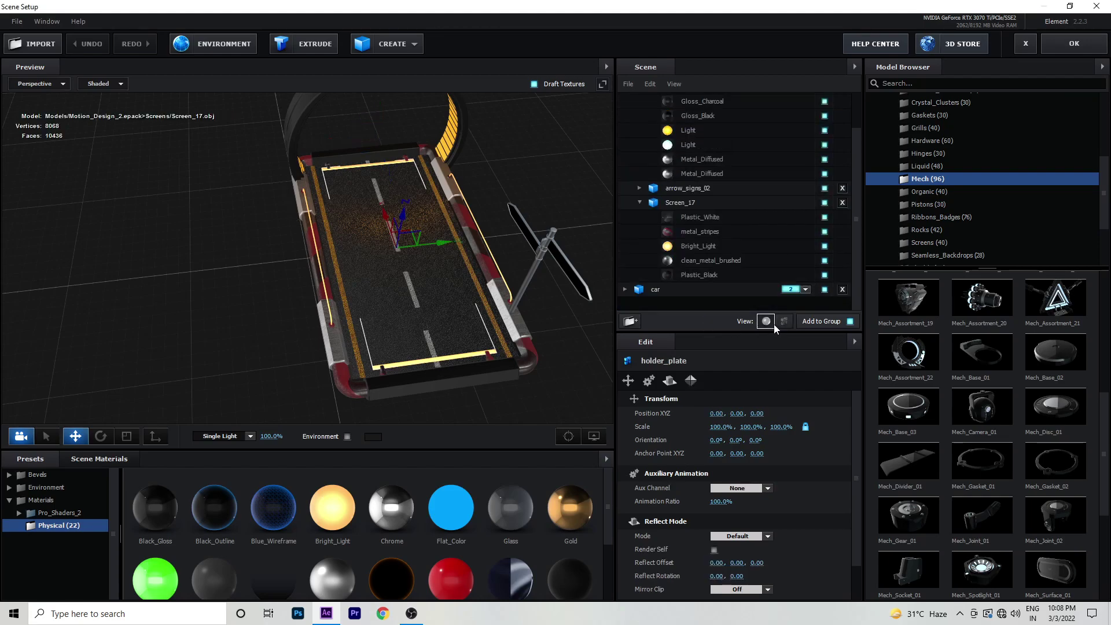
{"action": "left_click", "coordinate": [668, 288]}
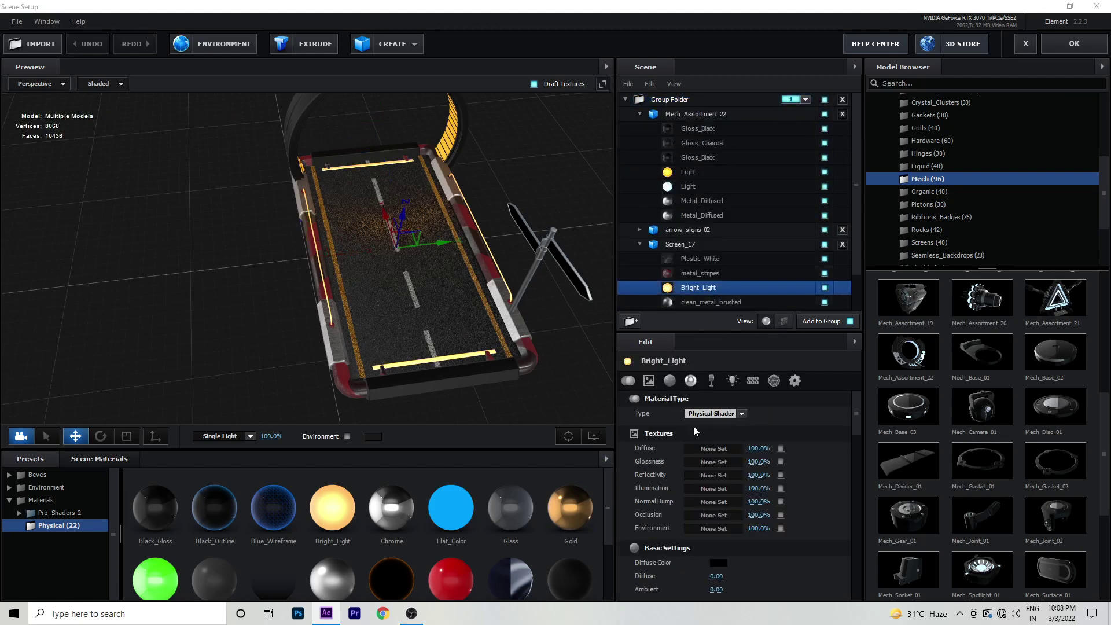
{"action": "left_click", "coordinate": [733, 380]}
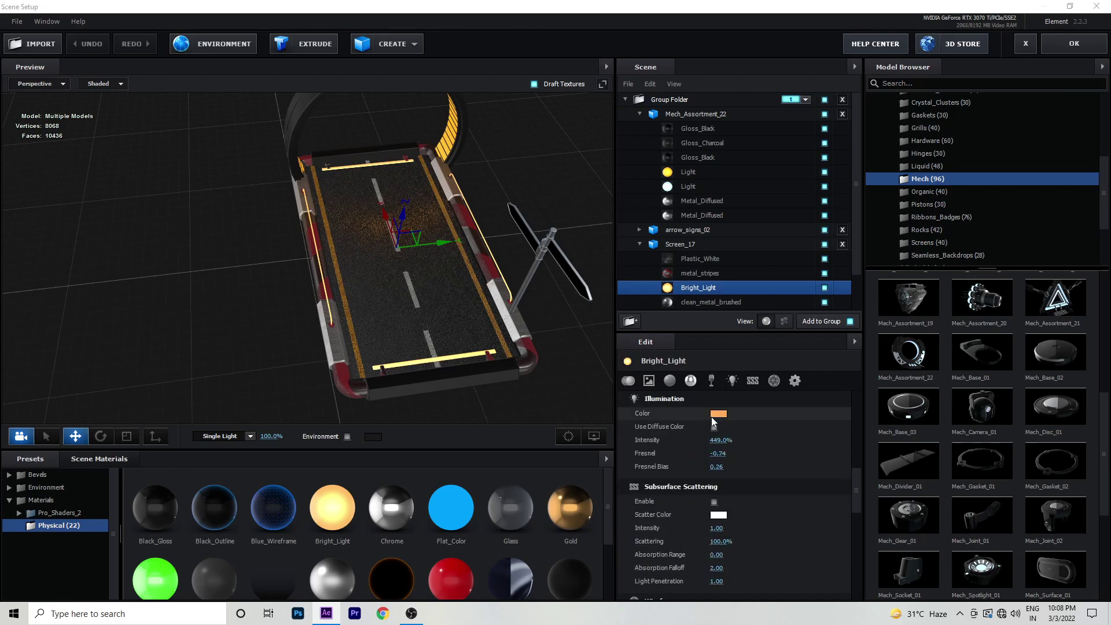
{"action": "left_click", "coordinate": [718, 412]}
{"action": "left_click_drag", "start_coordinate": [774, 440], "coordinate": [780, 445]}
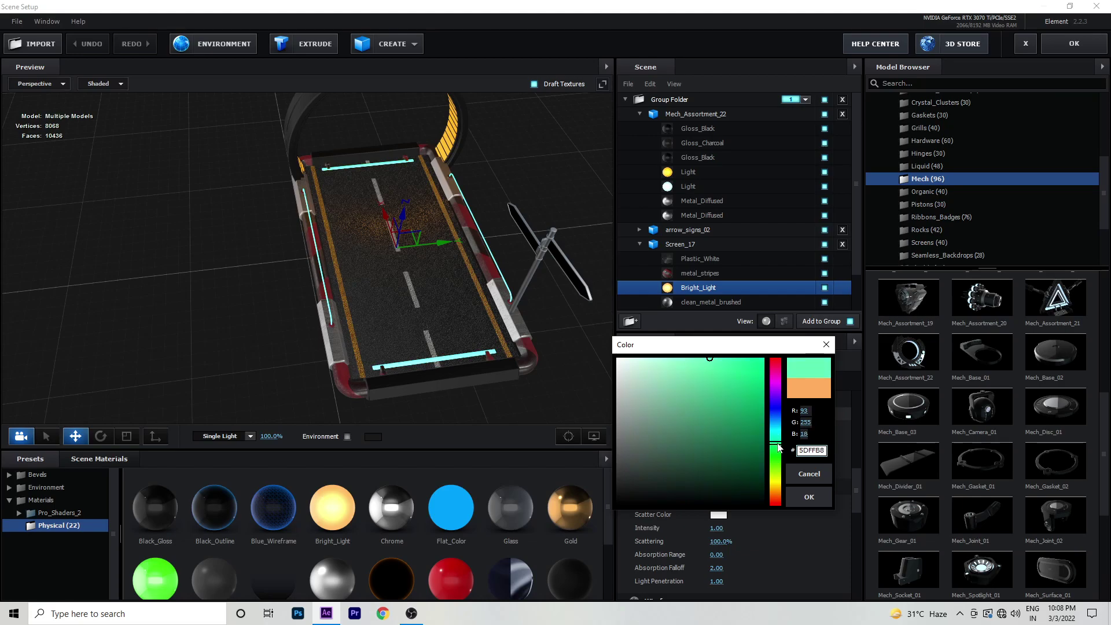
{"action": "left_click", "coordinate": [821, 498]}
{"action": "left_click_drag", "start_coordinate": [439, 325], "coordinate": [419, 307]}
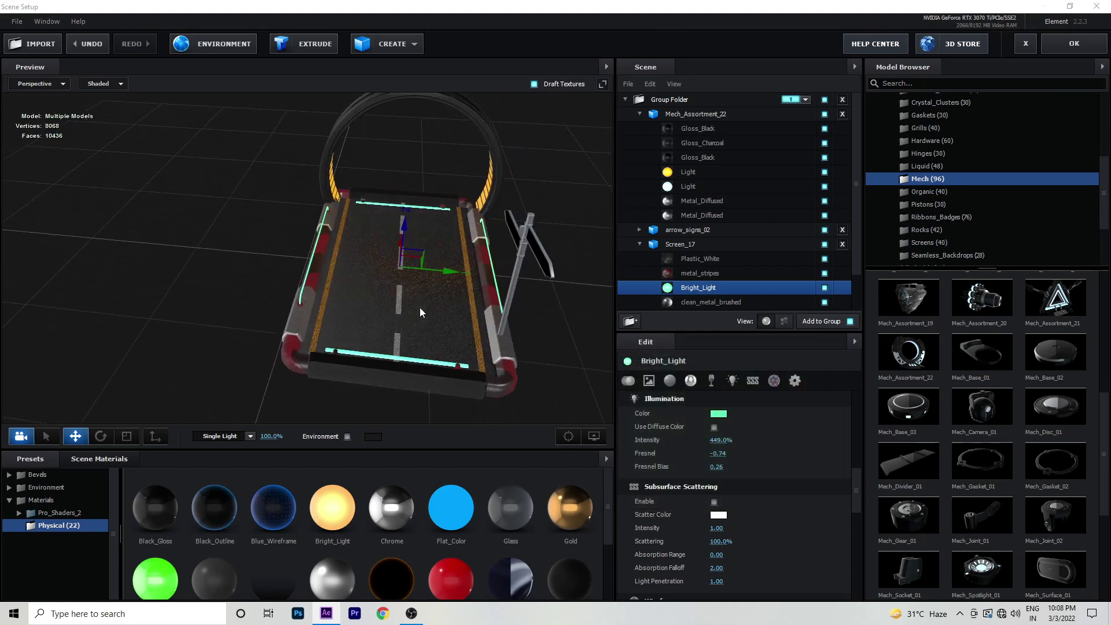
{"action": "left_click", "coordinate": [1074, 44]}
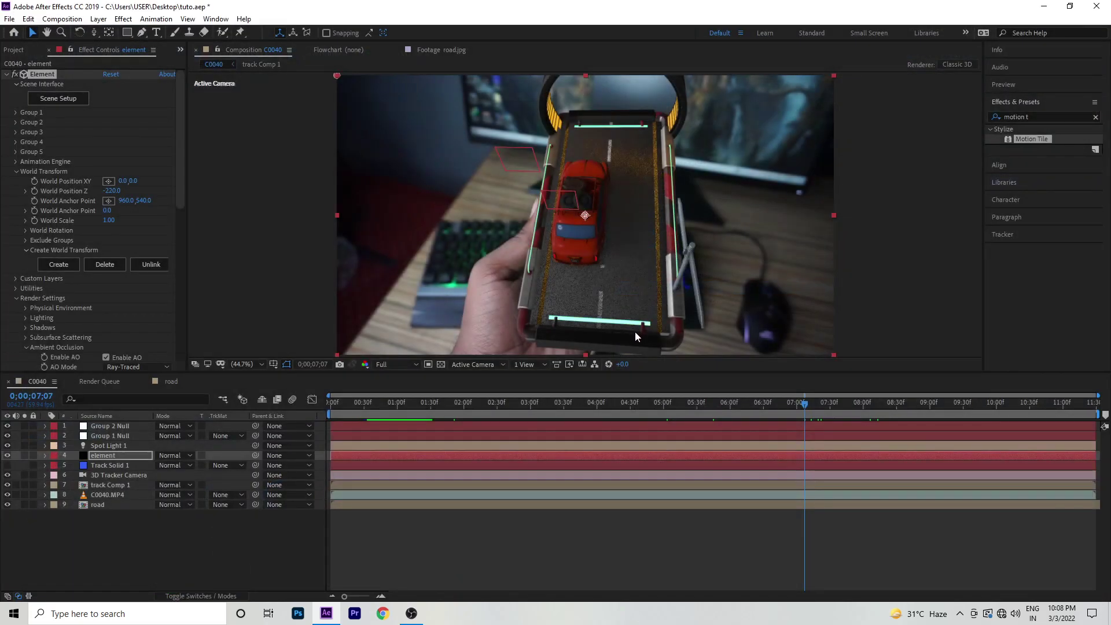
Step: Duplicate the Element layer and collapse its settings down to the Output group
{"action": "key", "text": "Return"}
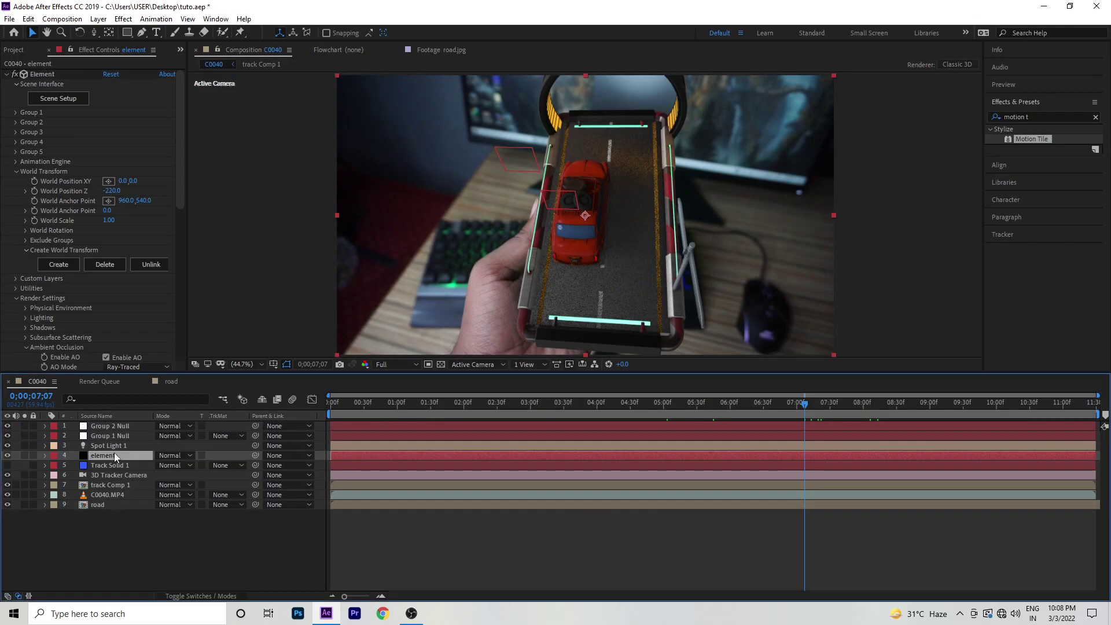
{"action": "key", "text": "ctrl+d"}
{"action": "left_click", "coordinate": [16, 171]}
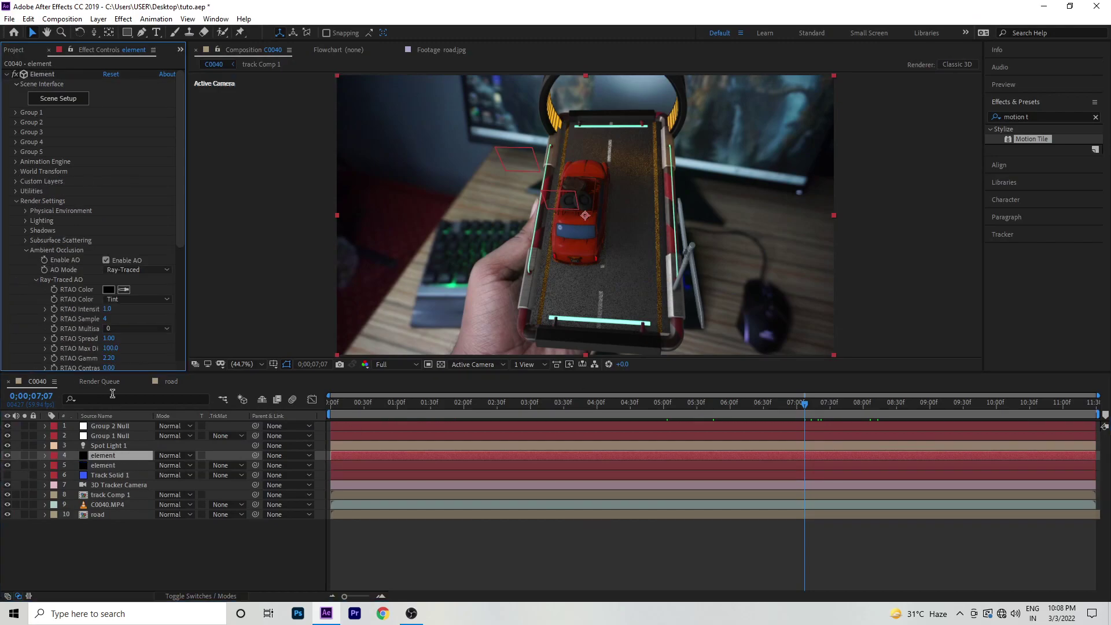
{"action": "left_click", "coordinate": [26, 250]}
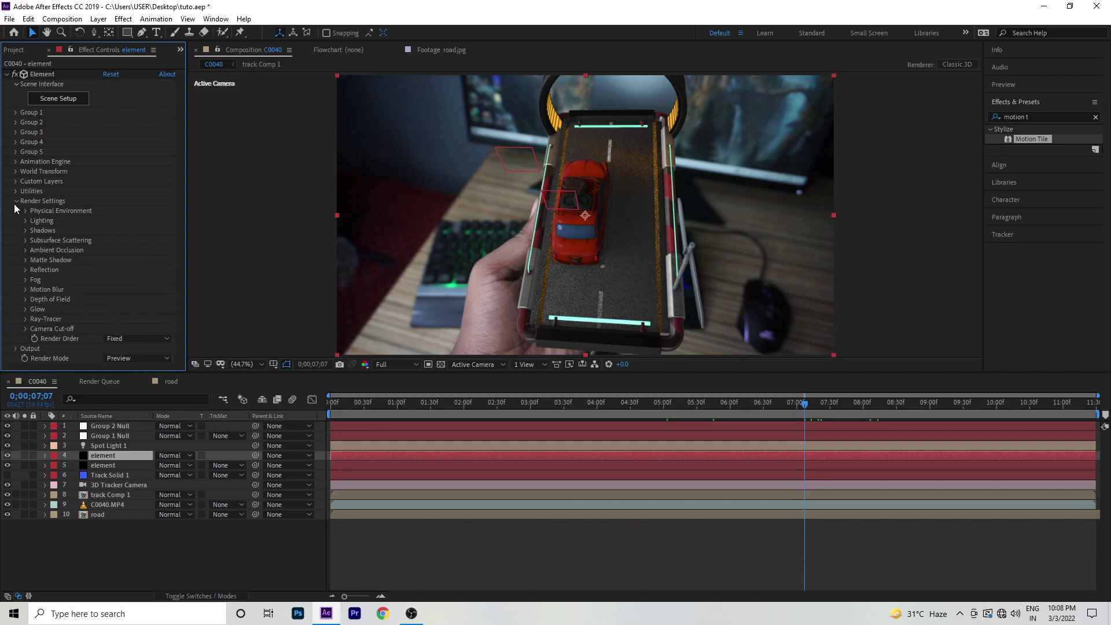
{"action": "left_click", "coordinate": [15, 201]}
{"action": "left_click", "coordinate": [15, 210]}
Step: Make the duplicate output only the Illumination pass with supersampling set to 8
{"action": "left_click", "coordinate": [117, 206]}
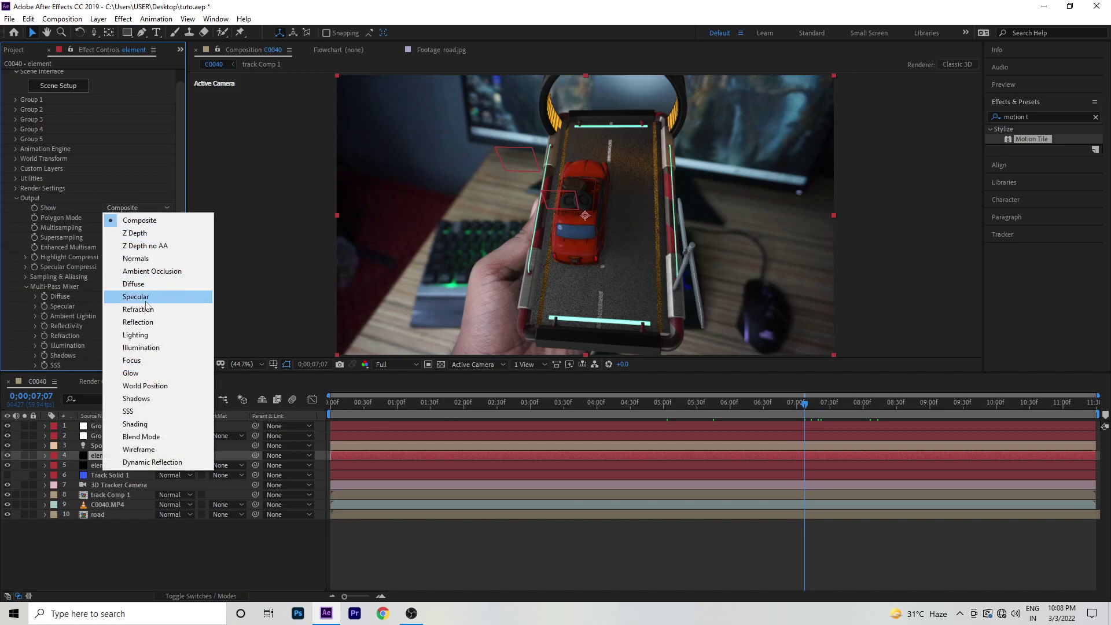
{"action": "left_click", "coordinate": [141, 347]}
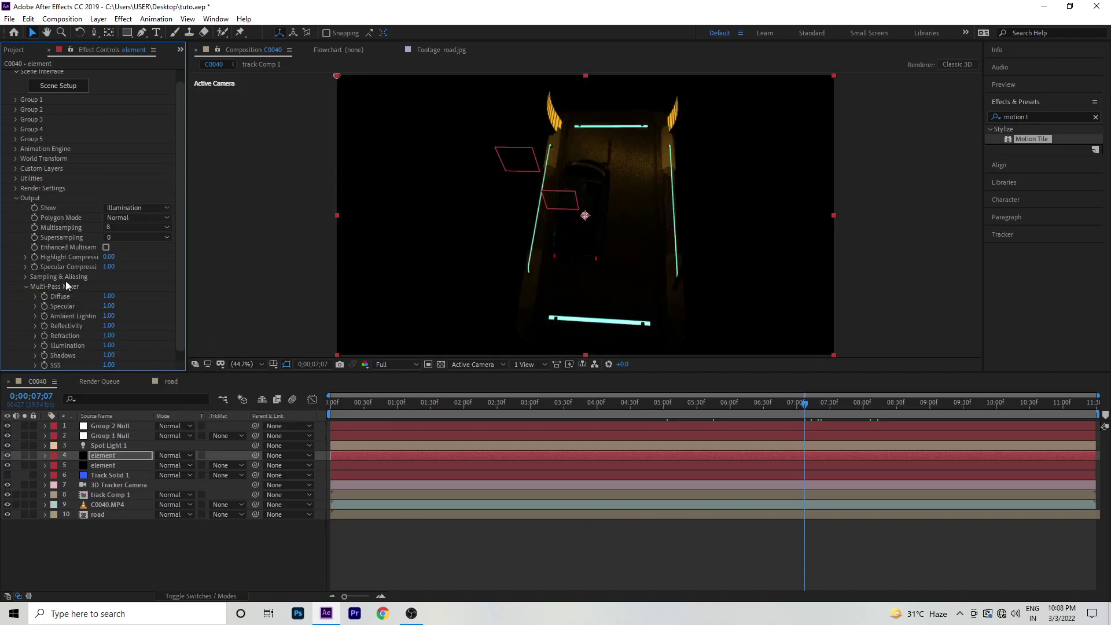
{"action": "left_click", "coordinate": [122, 238]}
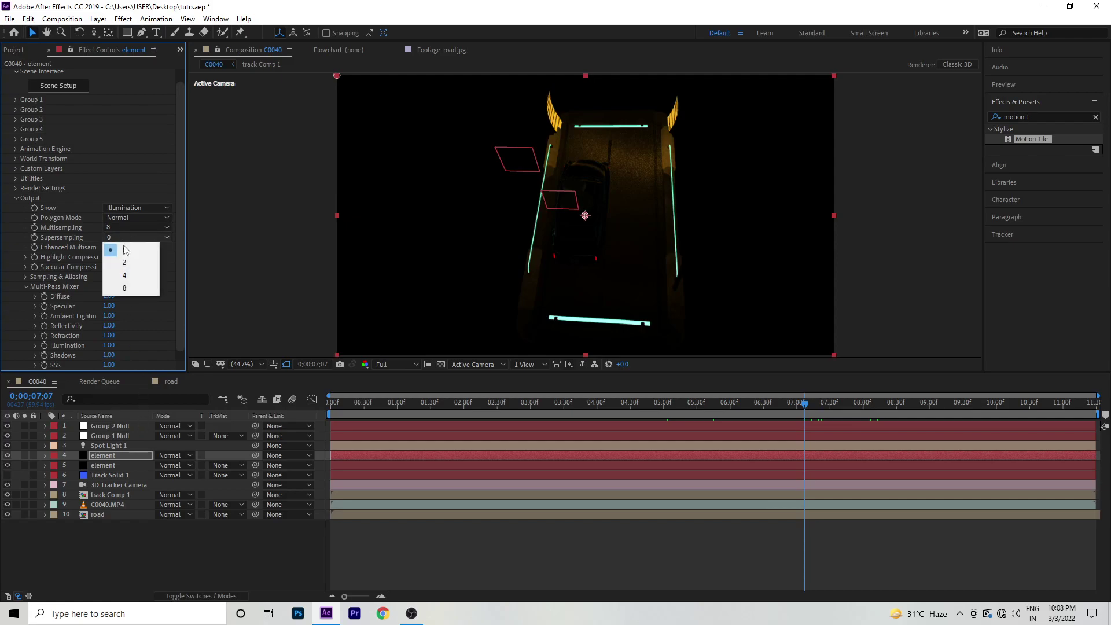
{"action": "left_click", "coordinate": [128, 277]}
{"action": "left_click", "coordinate": [126, 235]}
{"action": "left_click", "coordinate": [132, 288]}
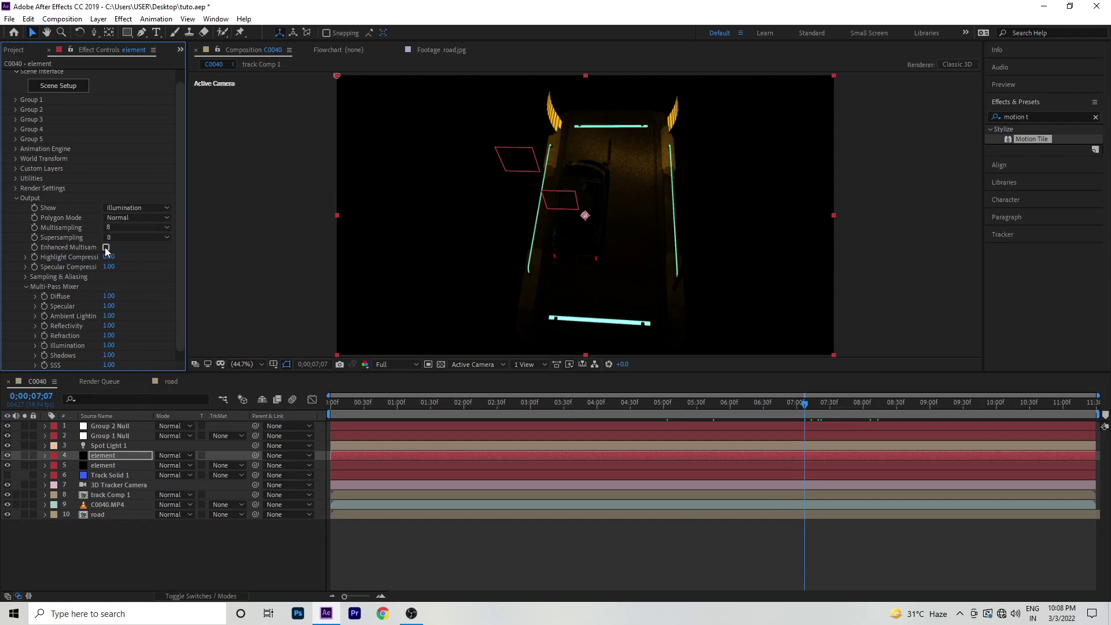
Step: Rename the duplicated layer to 'illumination'
{"action": "right_click", "coordinate": [102, 456]}
{"action": "left_click", "coordinate": [220, 446]}
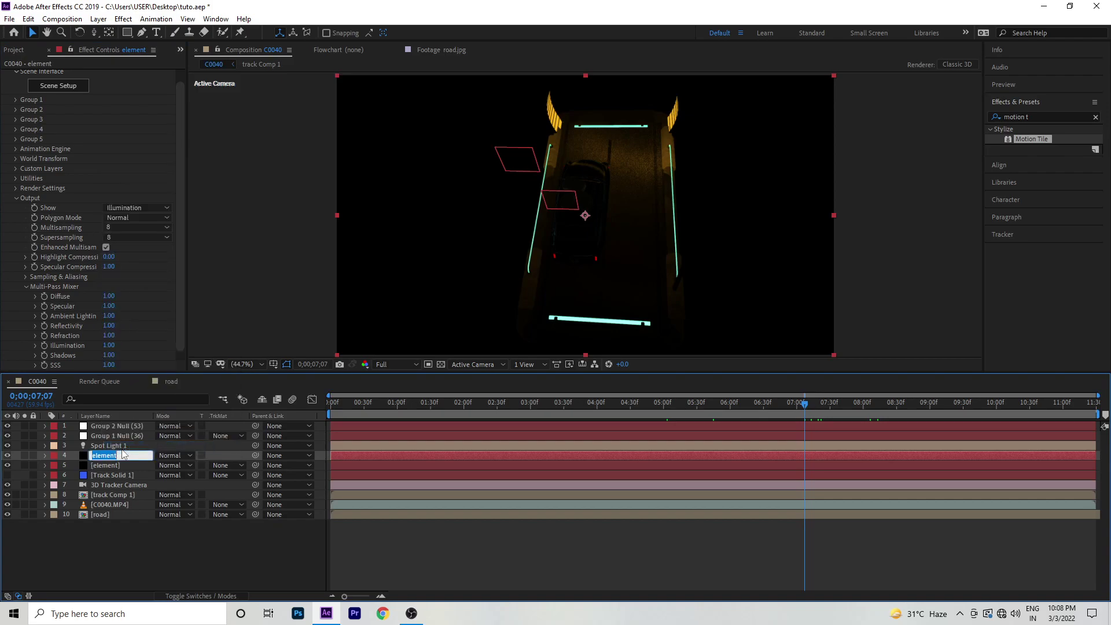
{"action": "type", "text": "illumination"}
{"action": "key", "text": "Return"}
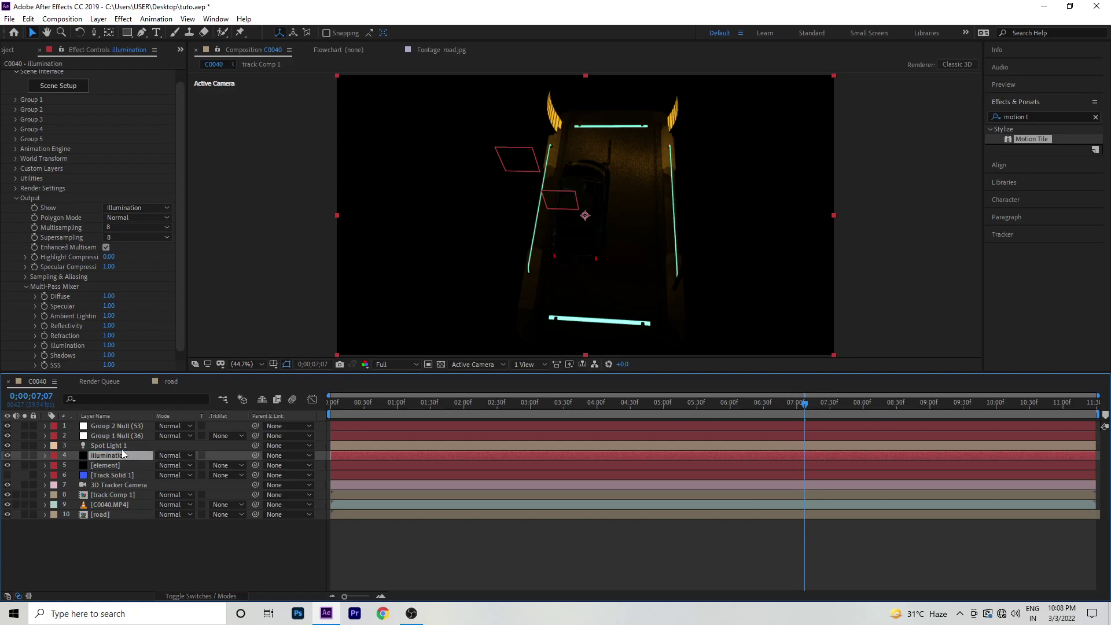
Step: Find Optical Glow in Effects & Presets and apply it to the illumination layer
{"action": "left_click", "coordinate": [17, 198]}
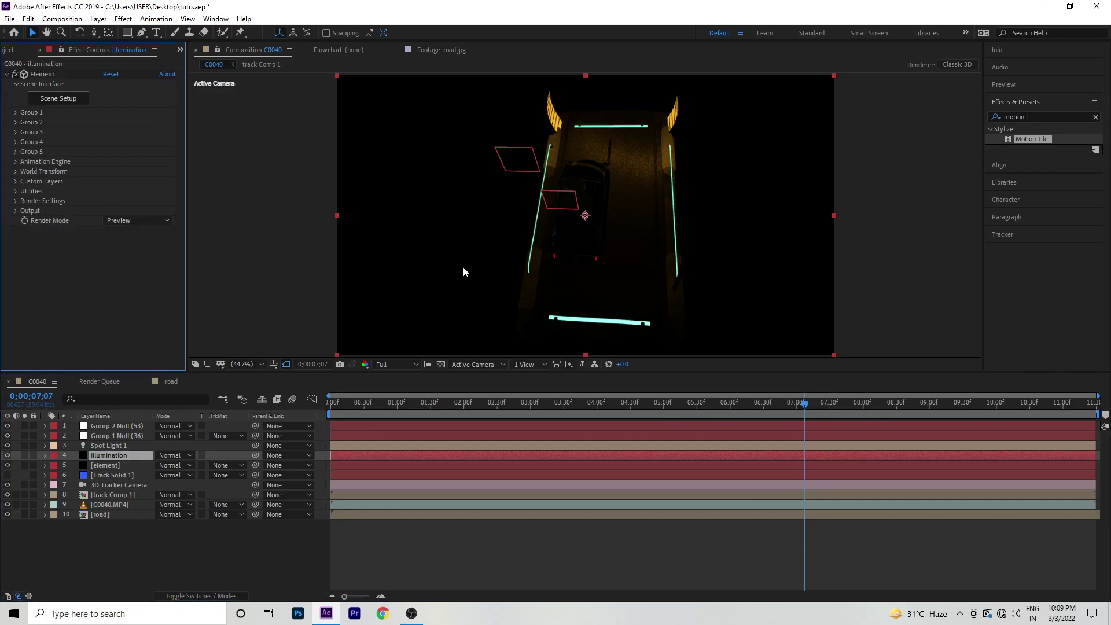
{"action": "left_click", "coordinate": [1036, 116]}
{"action": "type", "text": "g"}
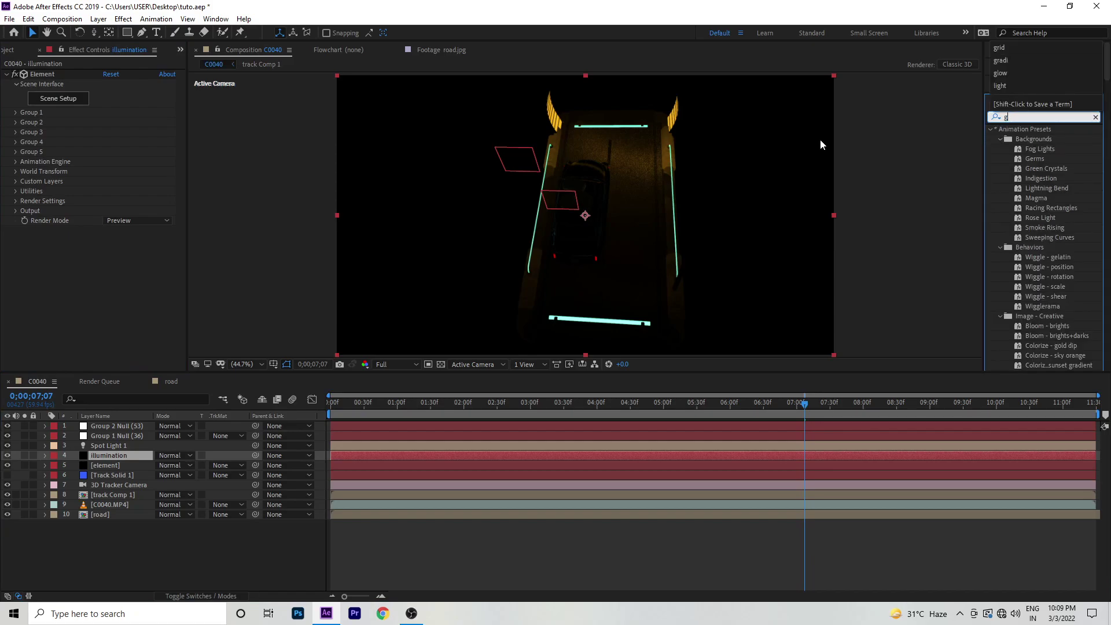
{"action": "type", "text": "low"}
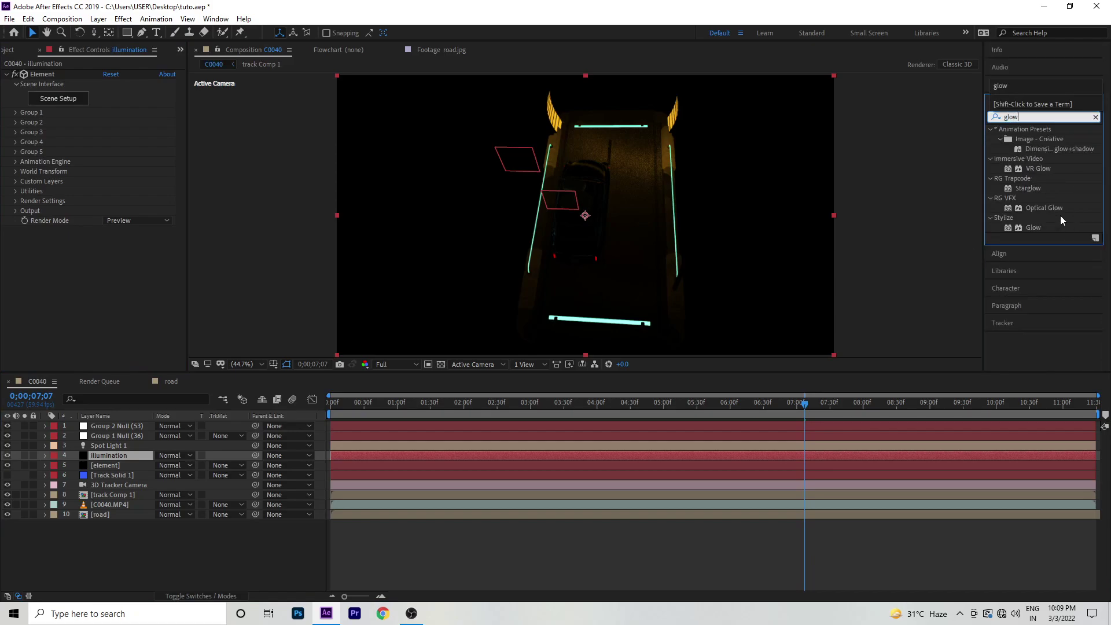
{"action": "left_click_drag", "start_coordinate": [1044, 208], "coordinate": [28, 255]}
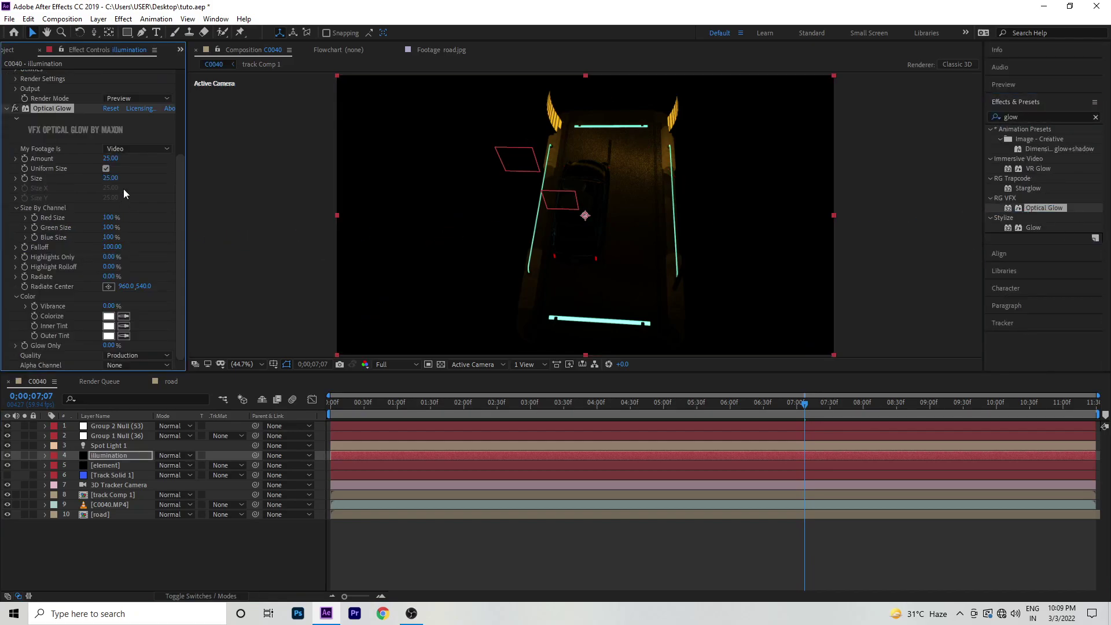
Step: Set the Optical Glow Amount to 15 and Size to 100
{"action": "left_click", "coordinate": [110, 158]}
{"action": "type", "text": "15"}
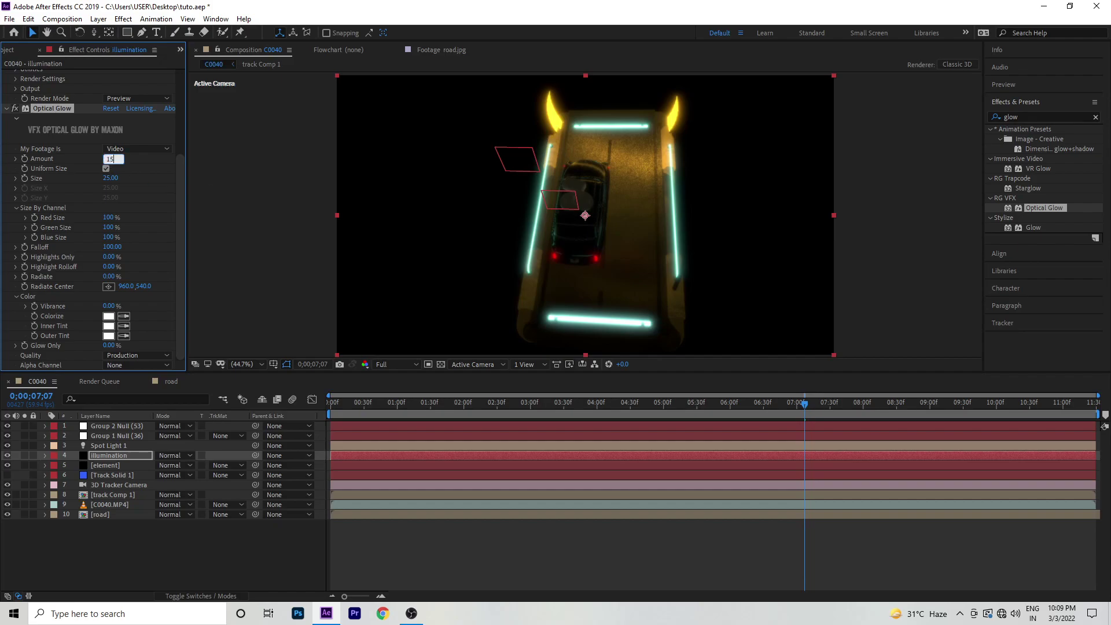
{"action": "key", "text": "Return"}
{"action": "left_click", "coordinate": [110, 179]}
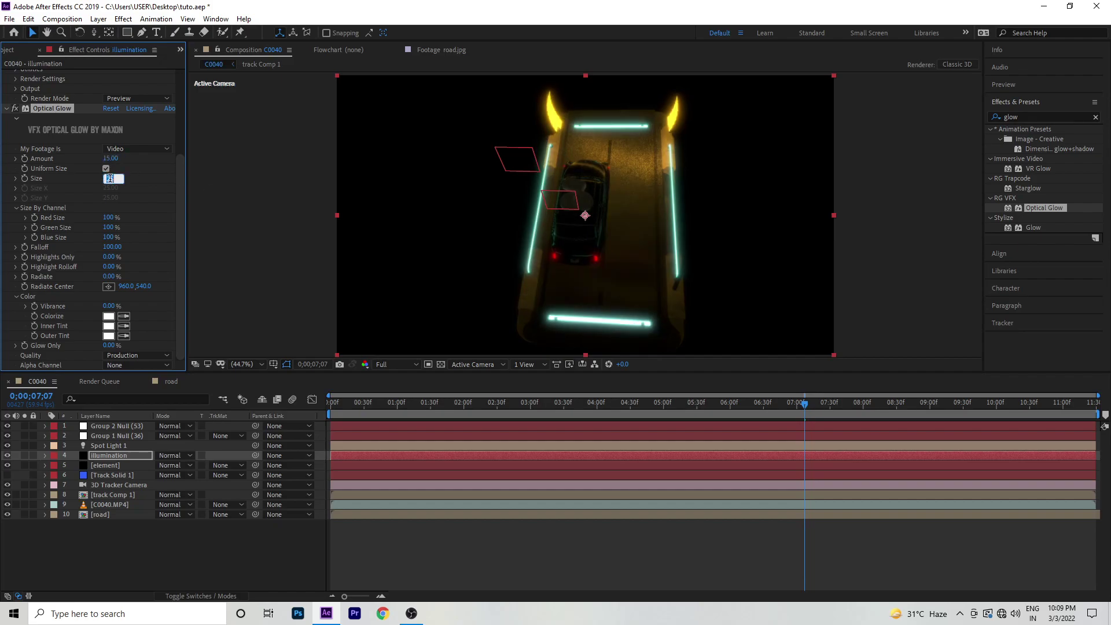
{"action": "type", "text": "100"}
{"action": "key", "text": "Return"}
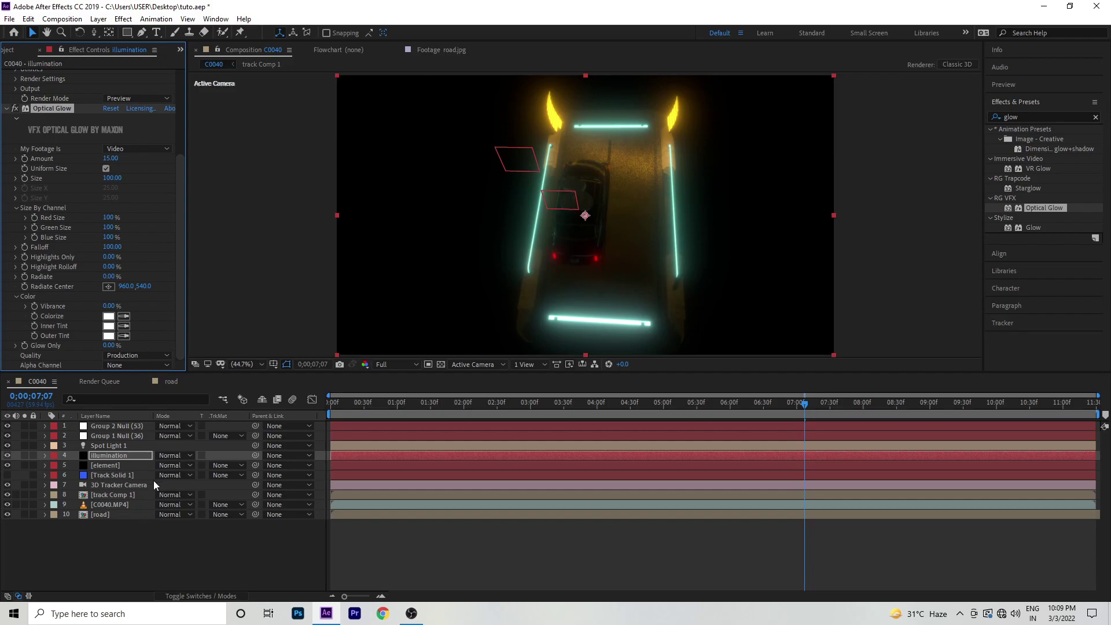
Step: Put the illumination layer in Screen blend mode and preview from the start
{"action": "left_click", "coordinate": [172, 456]}
{"action": "left_click", "coordinate": [229, 244]}
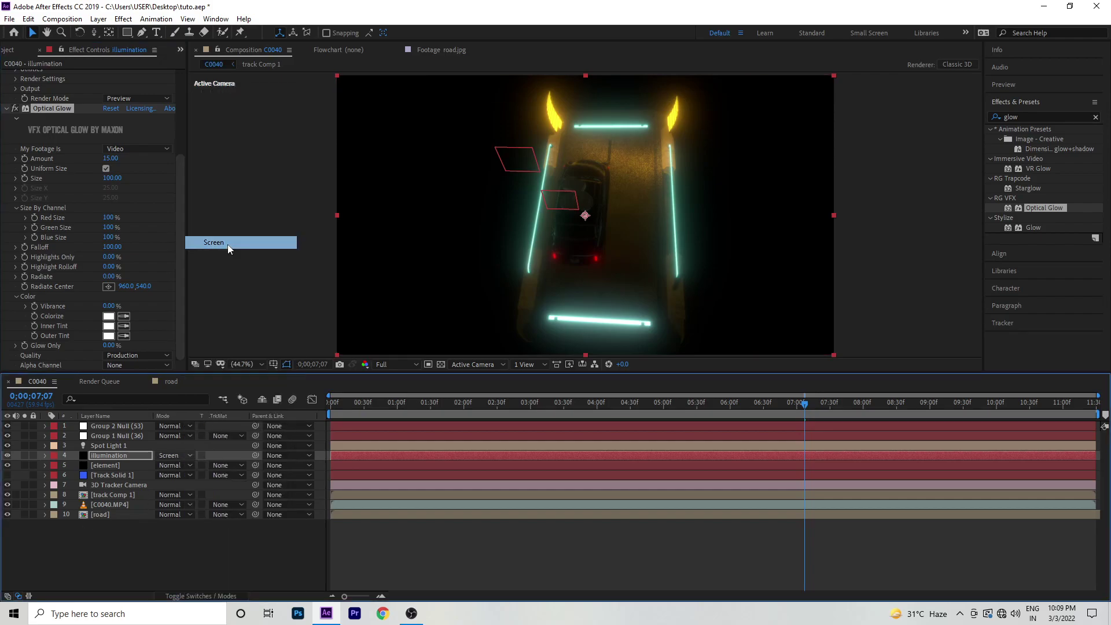
{"action": "key", "text": "Home"}
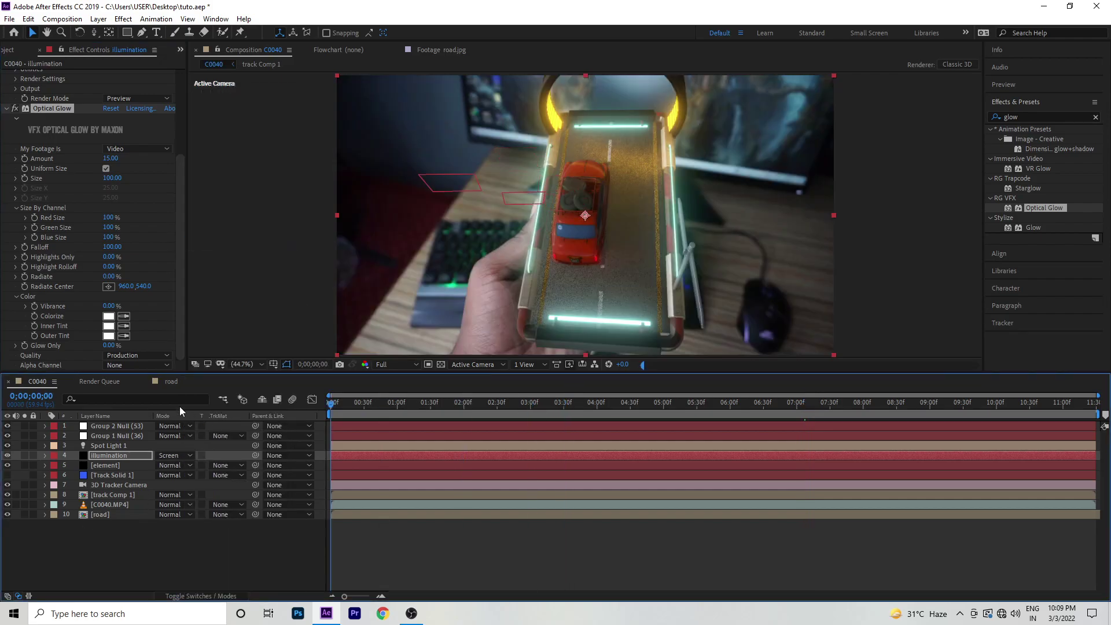
{"action": "key", "text": "space"}
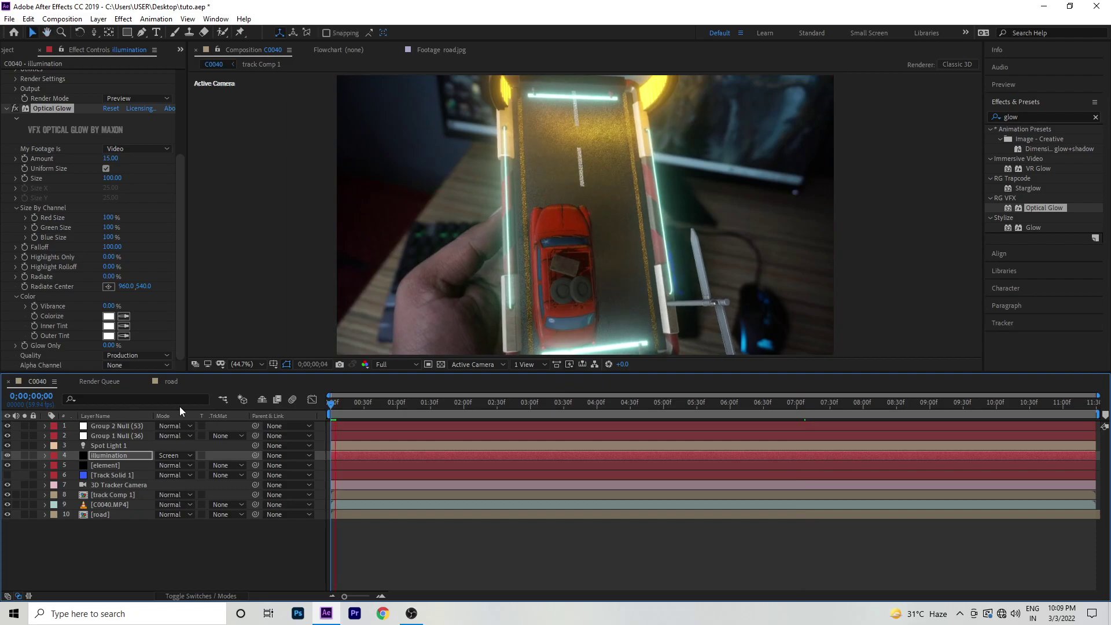